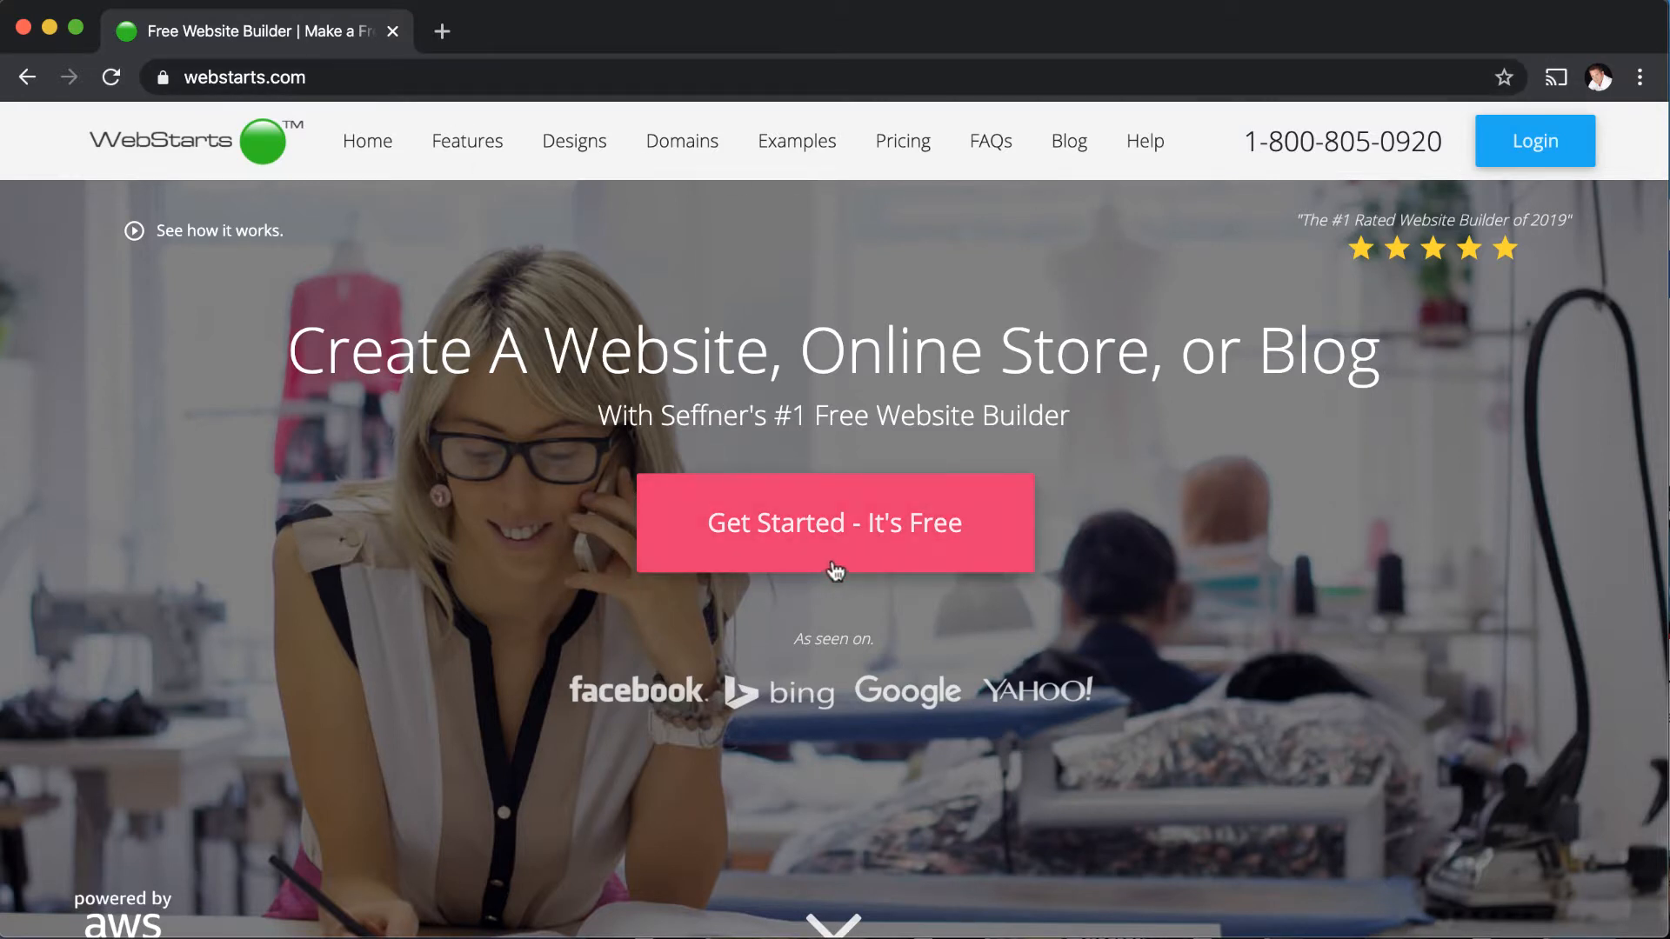
- Open the free design gallery and browse the Online Store and Blogs & Forums template categories
{"action": "left_click", "coordinate": [884, 544]}
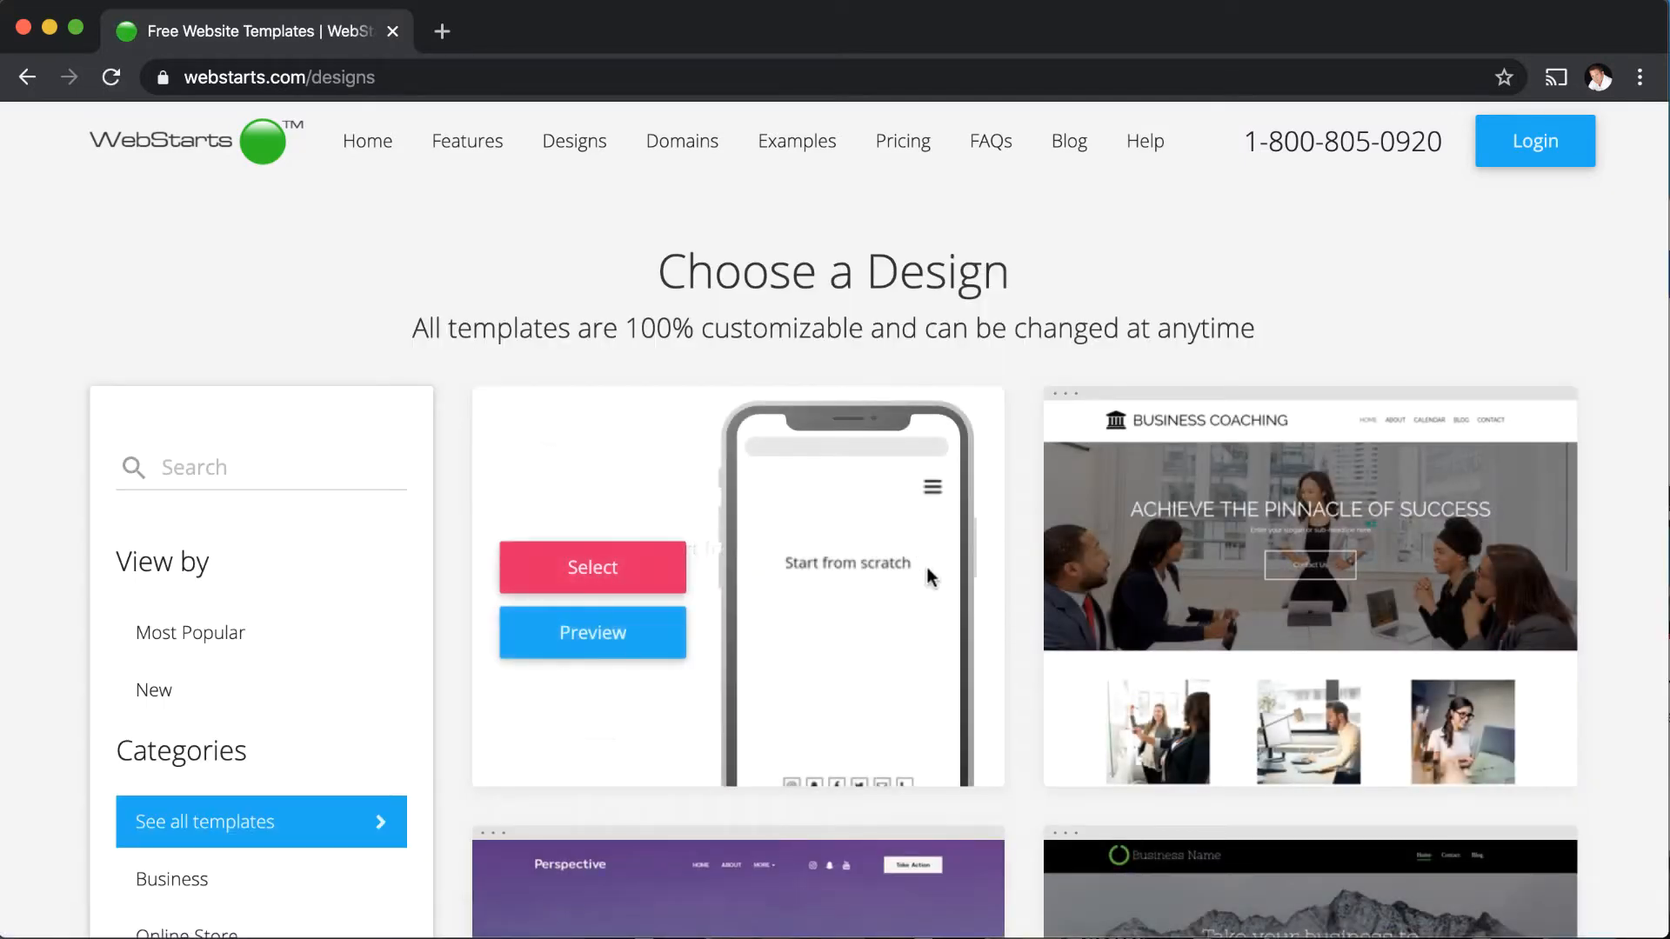
{"action": "mouse_move", "coordinate": [707, 569]}
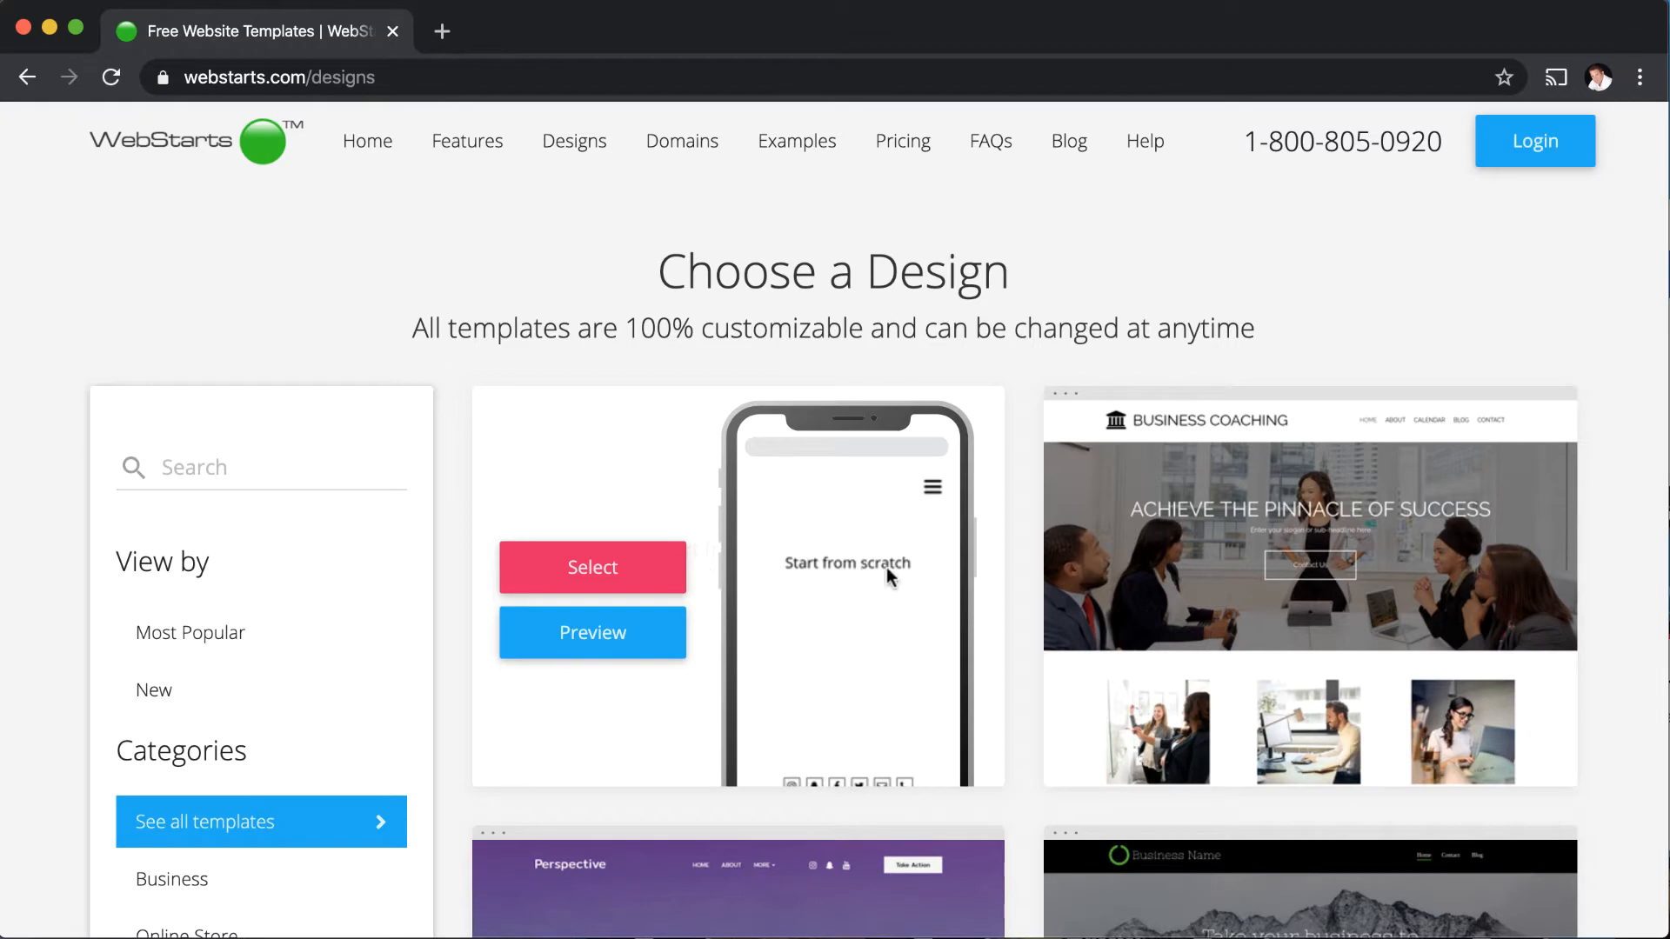
{"action": "scroll", "coordinate": [1182, 600], "scroll_direction": "down", "scroll_amount": 4}
{"action": "scroll", "coordinate": [1181, 602], "scroll_direction": "down", "scroll_amount": 1}
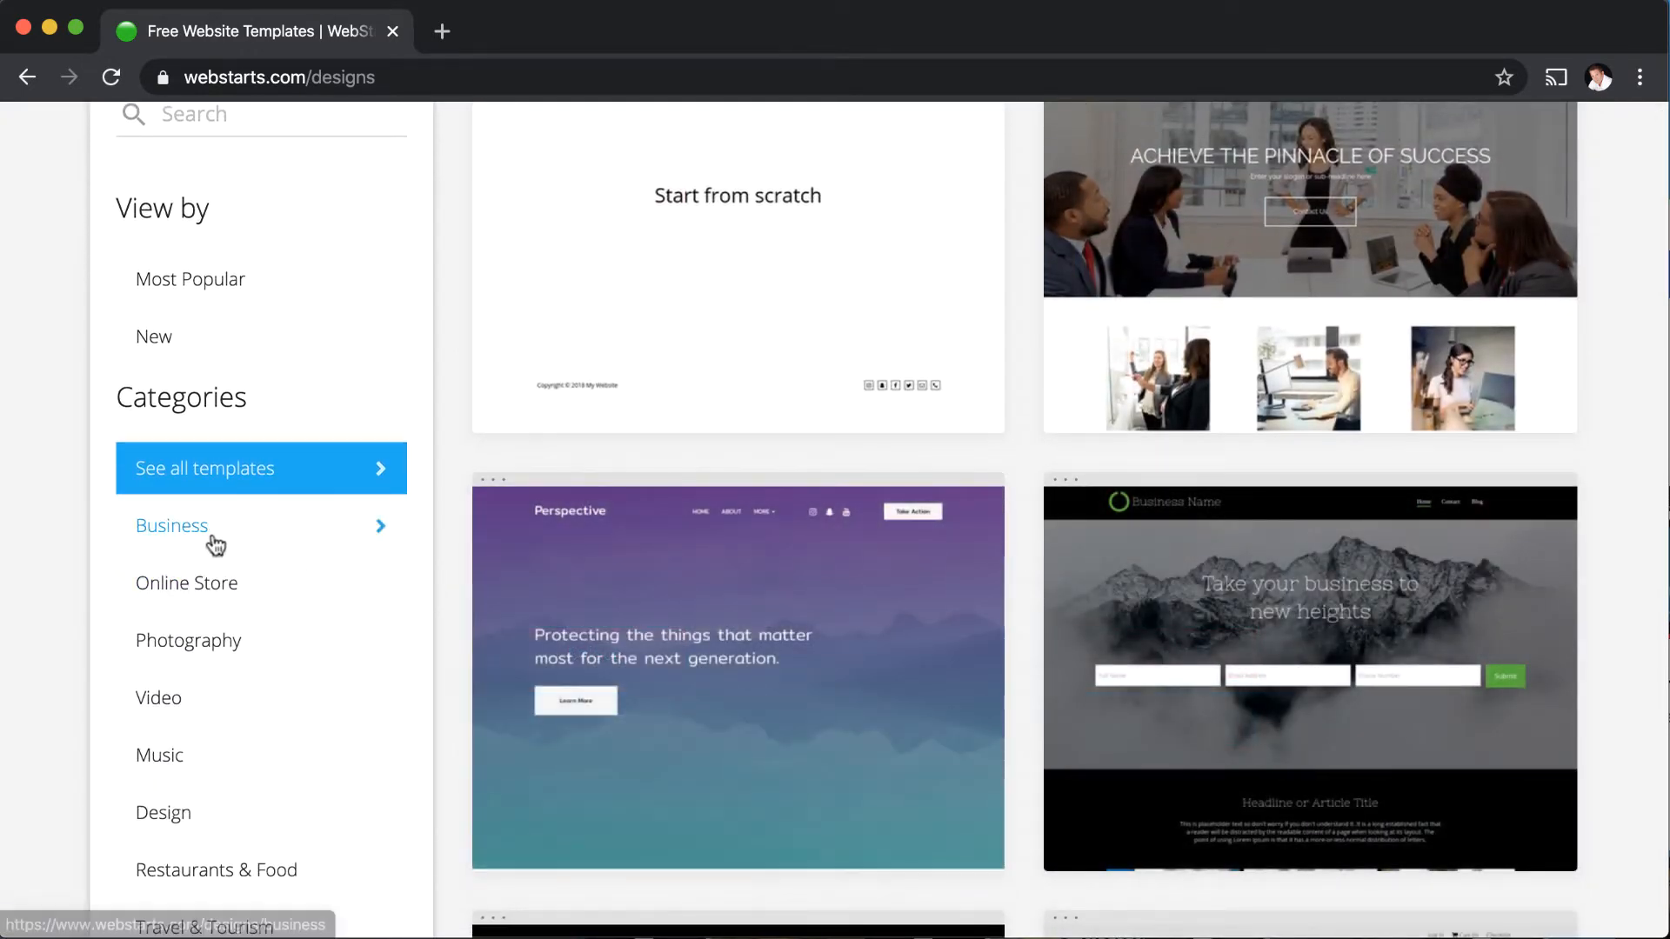
{"action": "scroll", "coordinate": [213, 545], "scroll_direction": "down", "scroll_amount": 1}
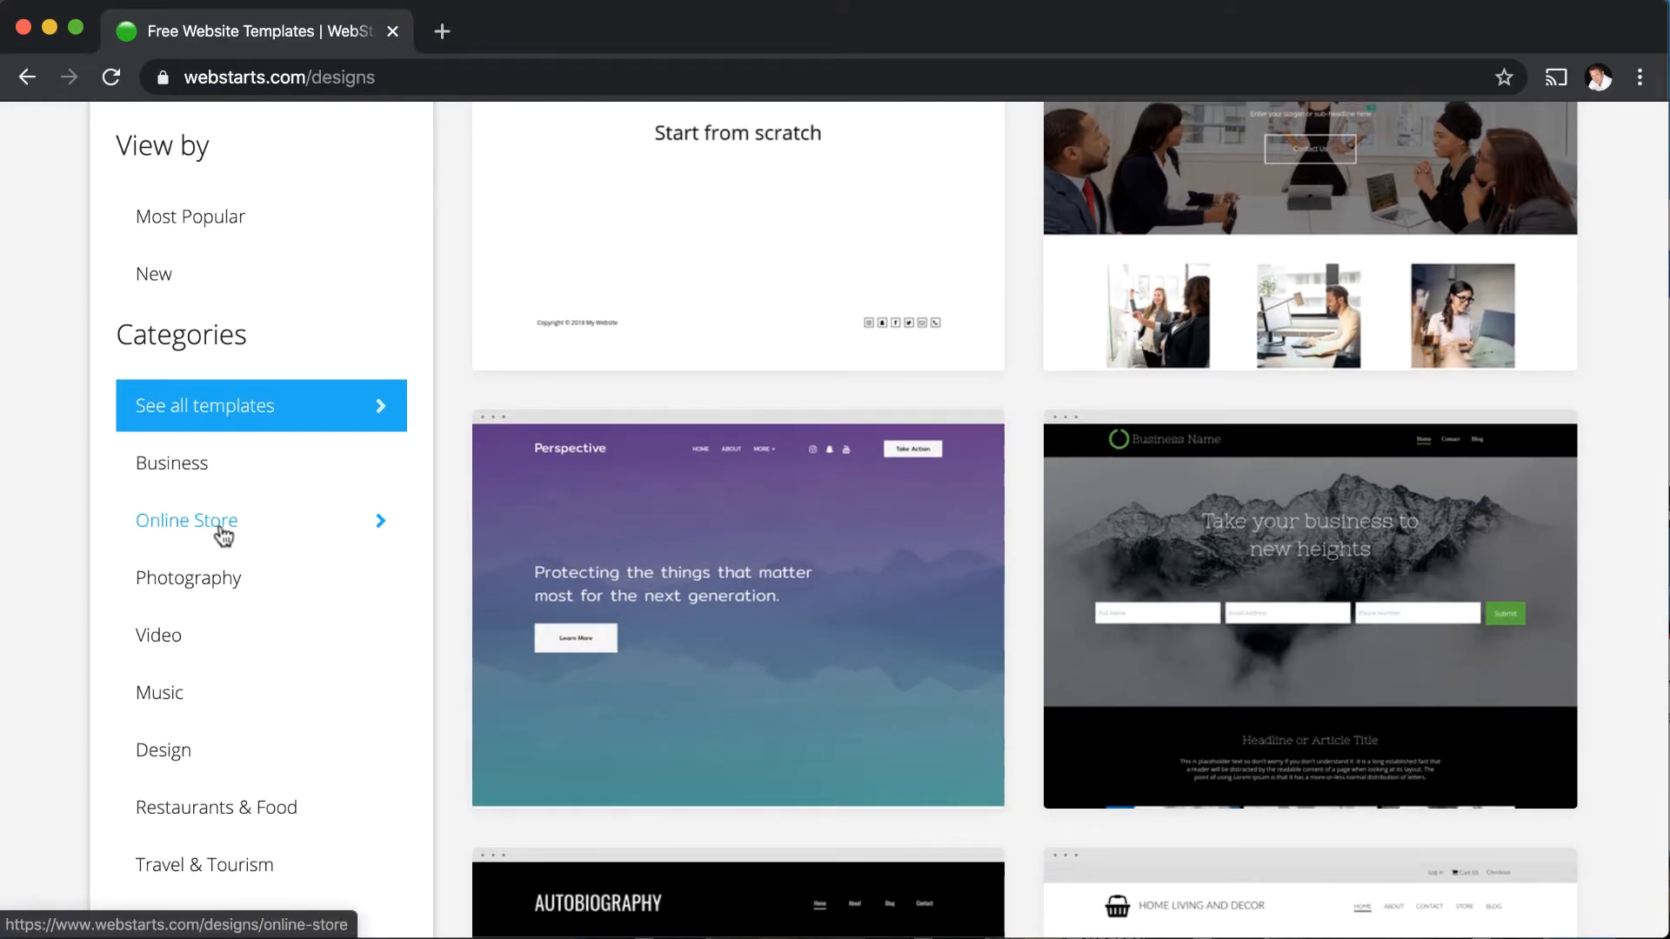
{"action": "left_click", "coordinate": [224, 533]}
{"action": "scroll", "coordinate": [231, 561], "scroll_direction": "down", "scroll_amount": 8}
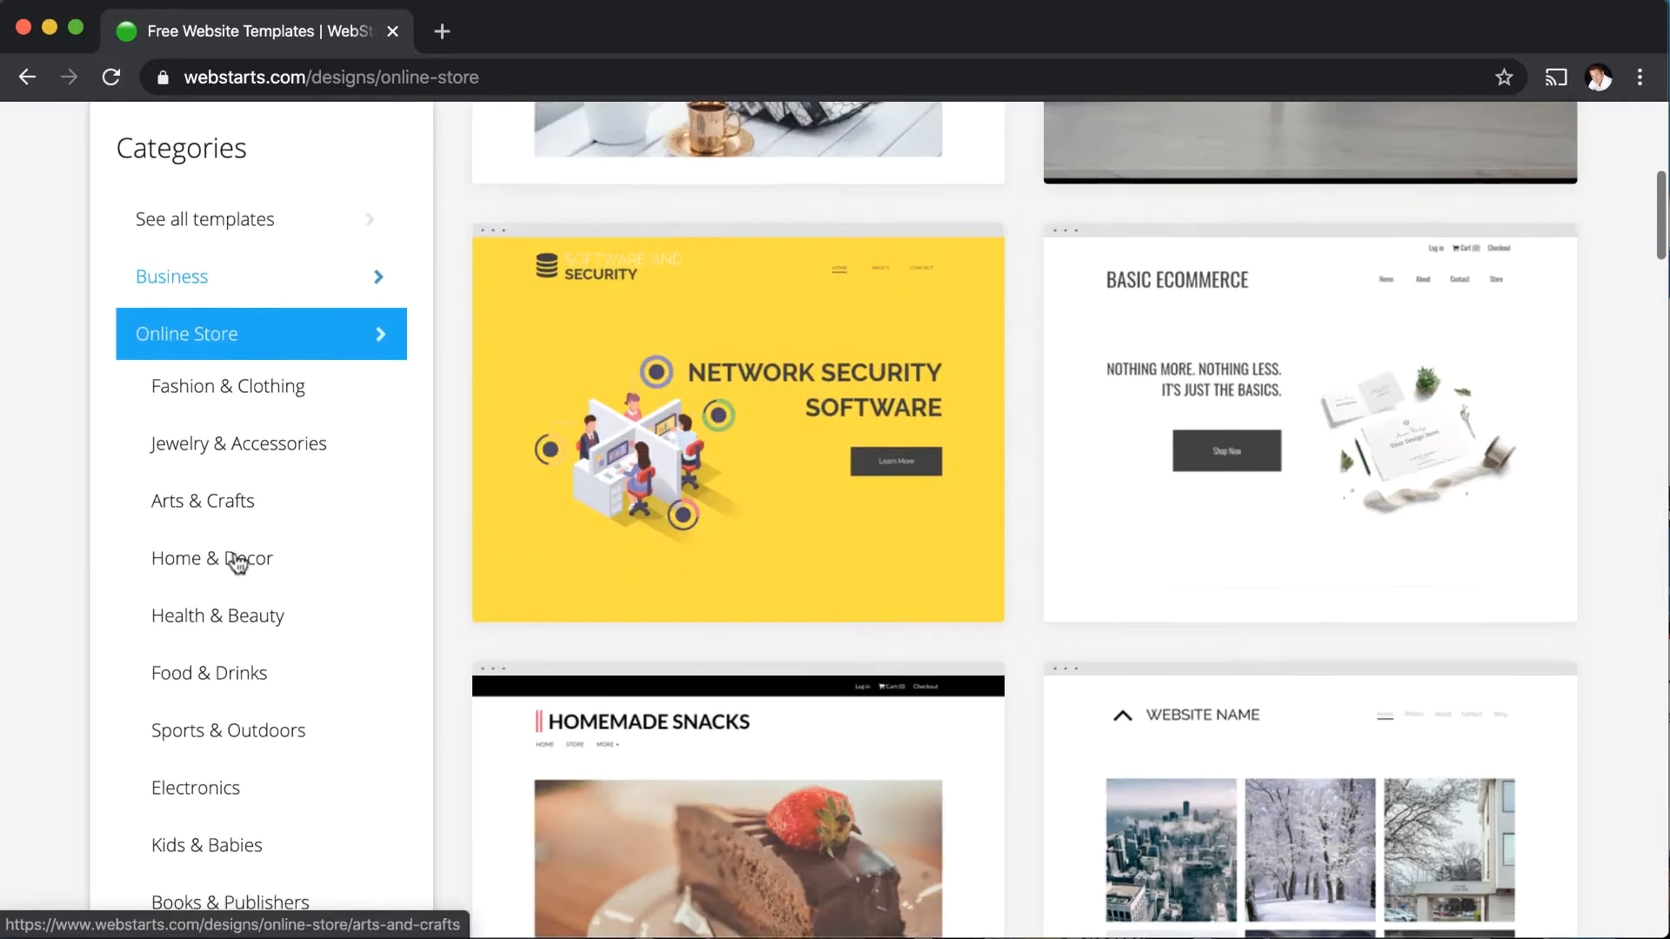
{"action": "scroll", "coordinate": [233, 557], "scroll_direction": "down", "scroll_amount": 11}
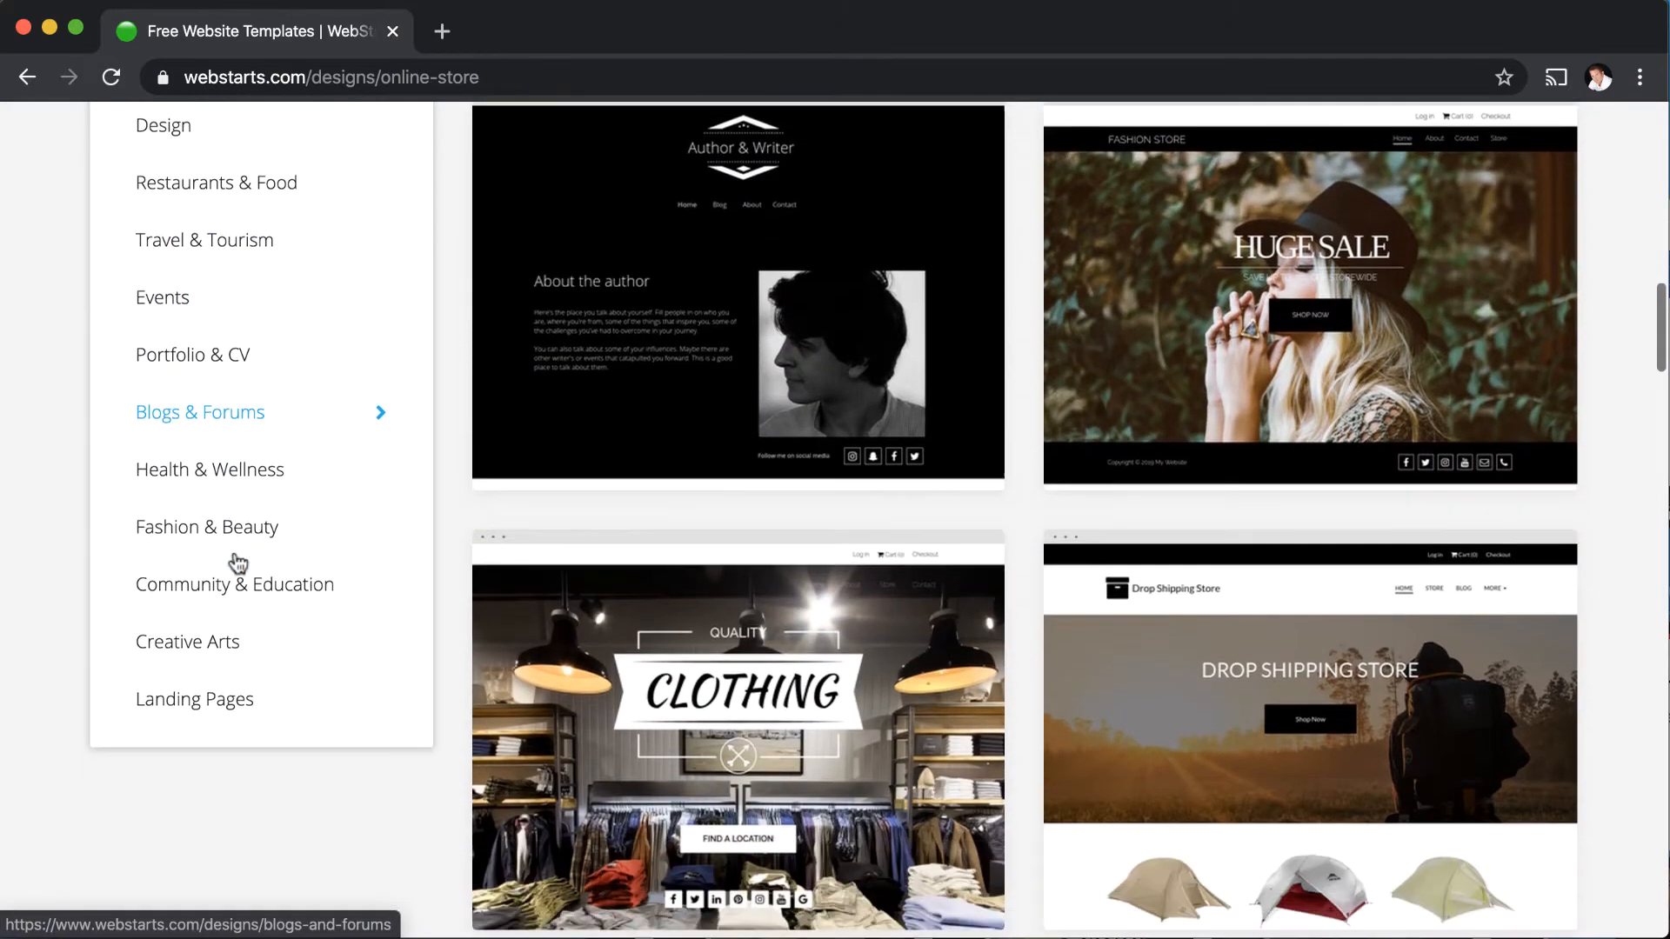
{"action": "left_click", "coordinate": [231, 421]}
{"action": "scroll", "coordinate": [400, 531], "scroll_direction": "up", "scroll_amount": 2}
{"action": "scroll", "coordinate": [666, 637], "scroll_direction": "up", "scroll_amount": 4}
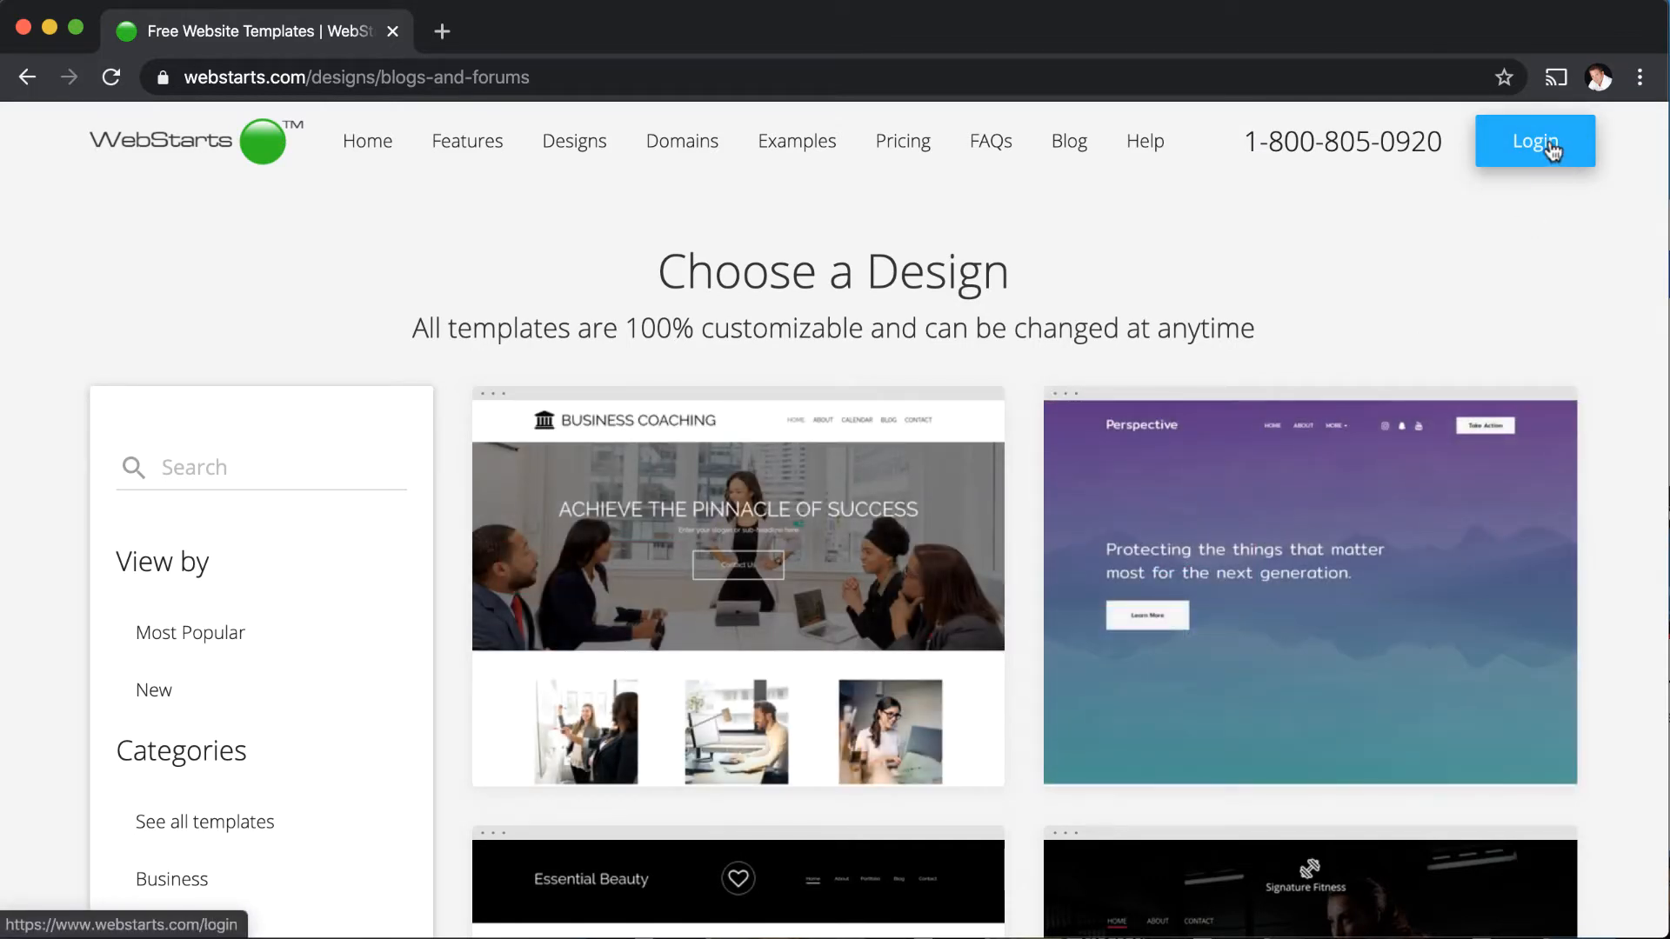
- Log in to the existing account with its saved e-mail address and password
{"action": "left_click", "coordinate": [1552, 146]}
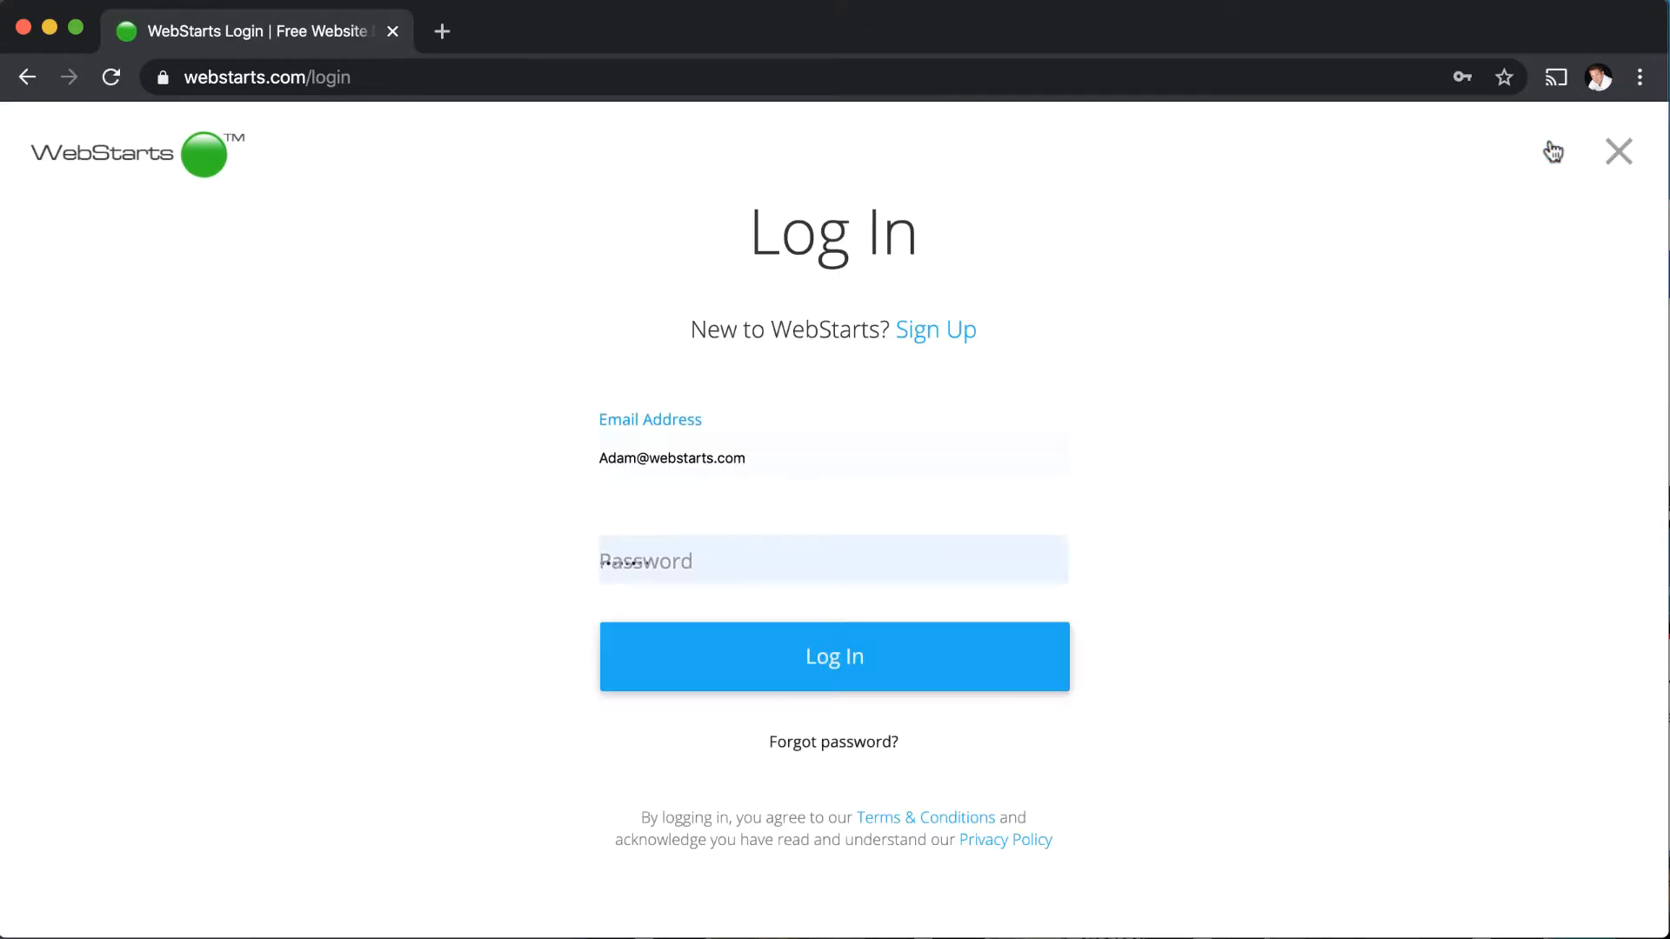
{"action": "left_click", "coordinate": [741, 461]}
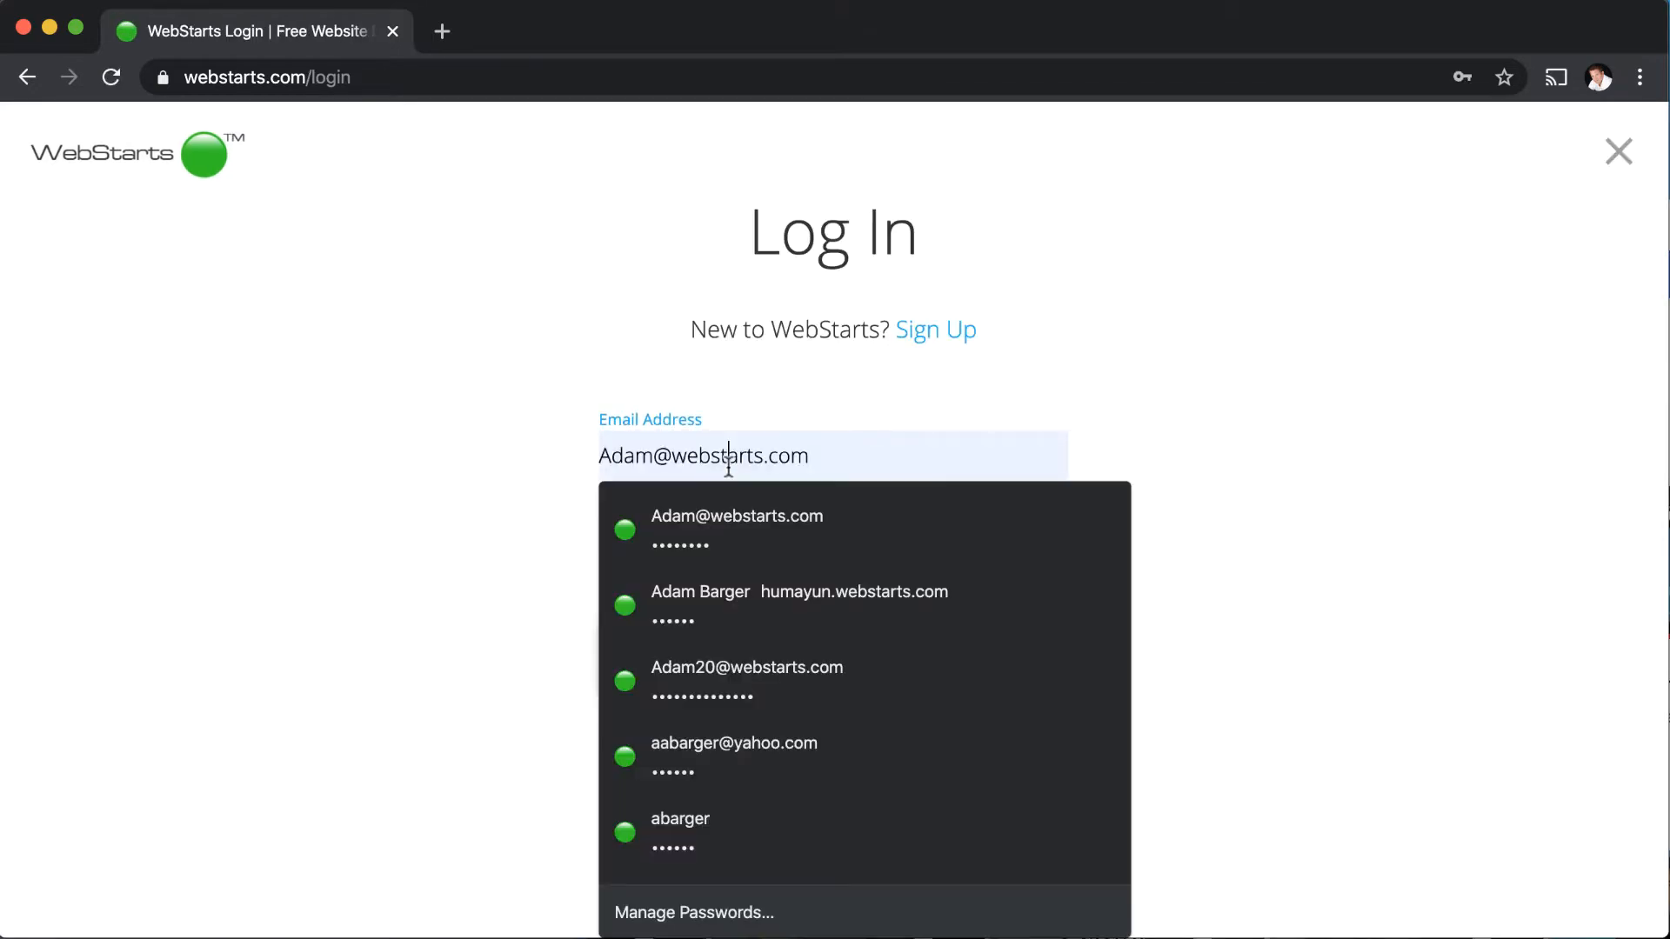
{"action": "left_click", "coordinate": [711, 669]}
{"action": "left_click", "coordinate": [832, 669]}
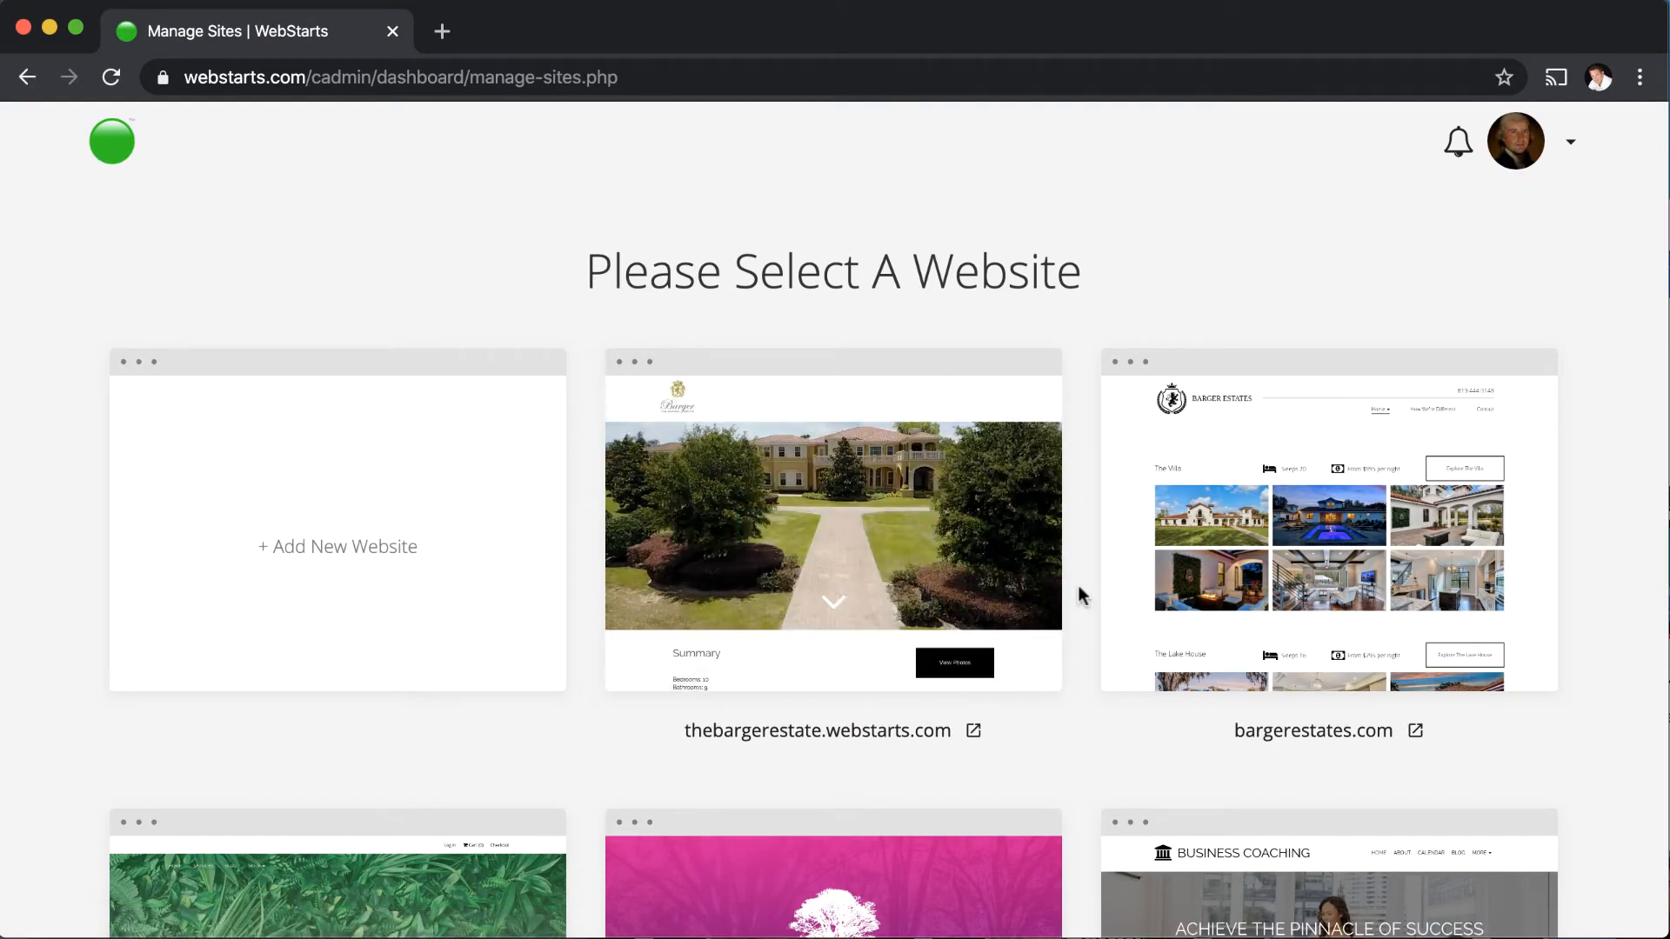
- Select the luxurylifefl.com website from the account's sites and dismiss the upgrade offer
{"action": "scroll", "coordinate": [1080, 594], "scroll_direction": "down", "scroll_amount": 10}
{"action": "scroll", "coordinate": [1078, 596], "scroll_direction": "up", "scroll_amount": 3}
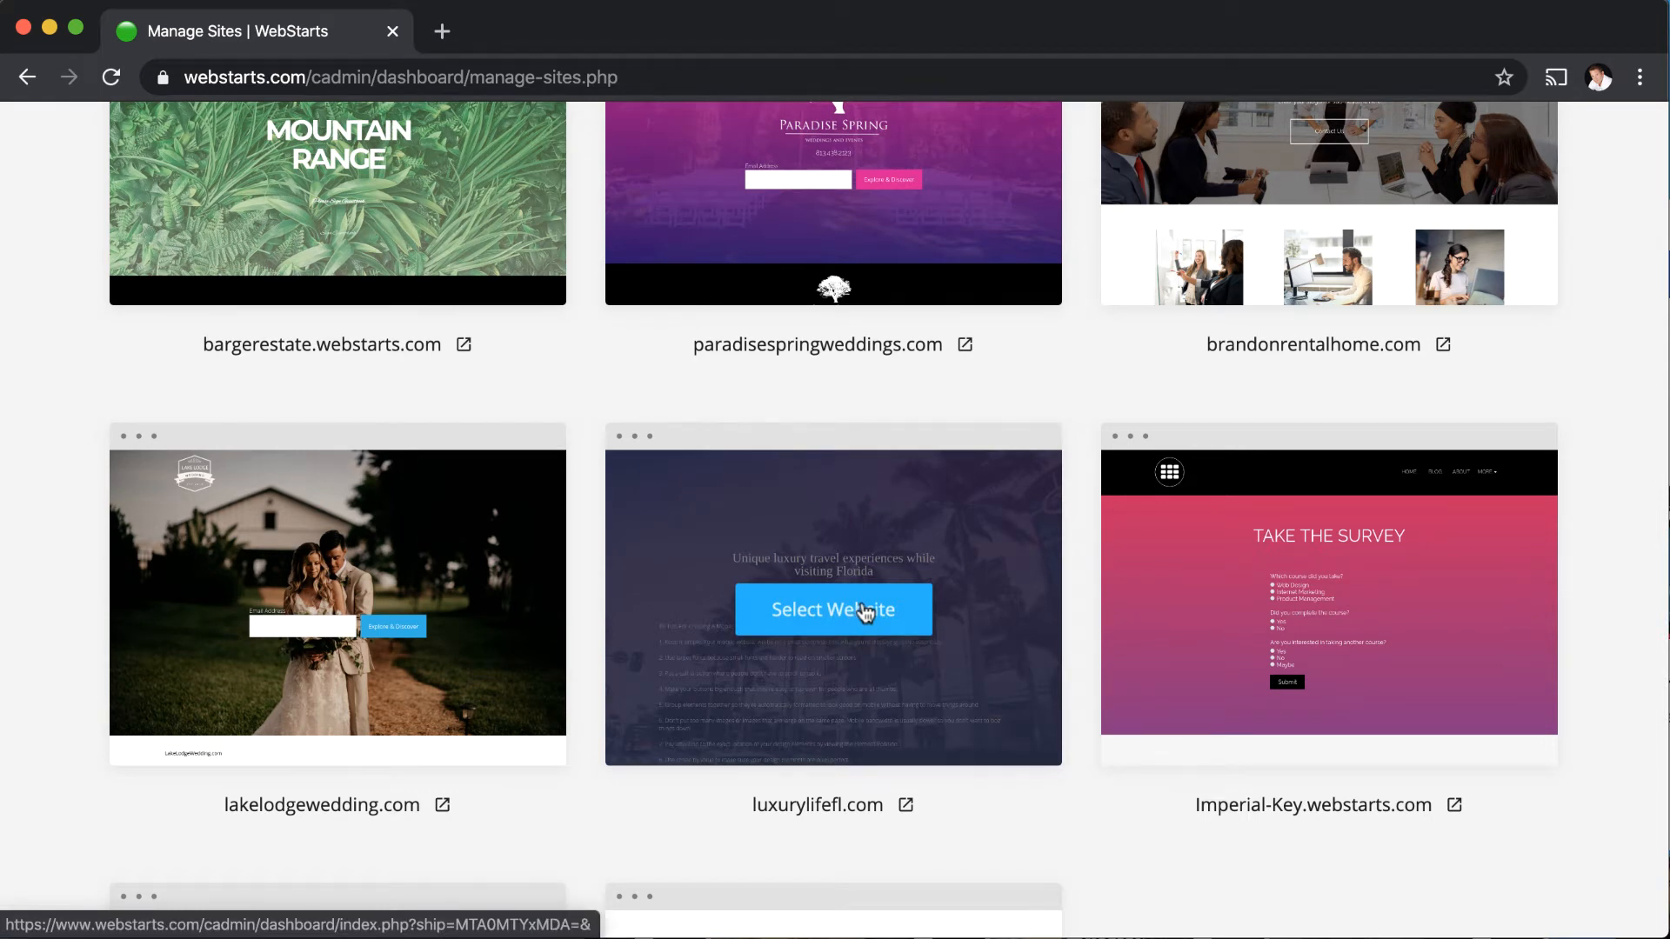
{"action": "left_click", "coordinate": [863, 612]}
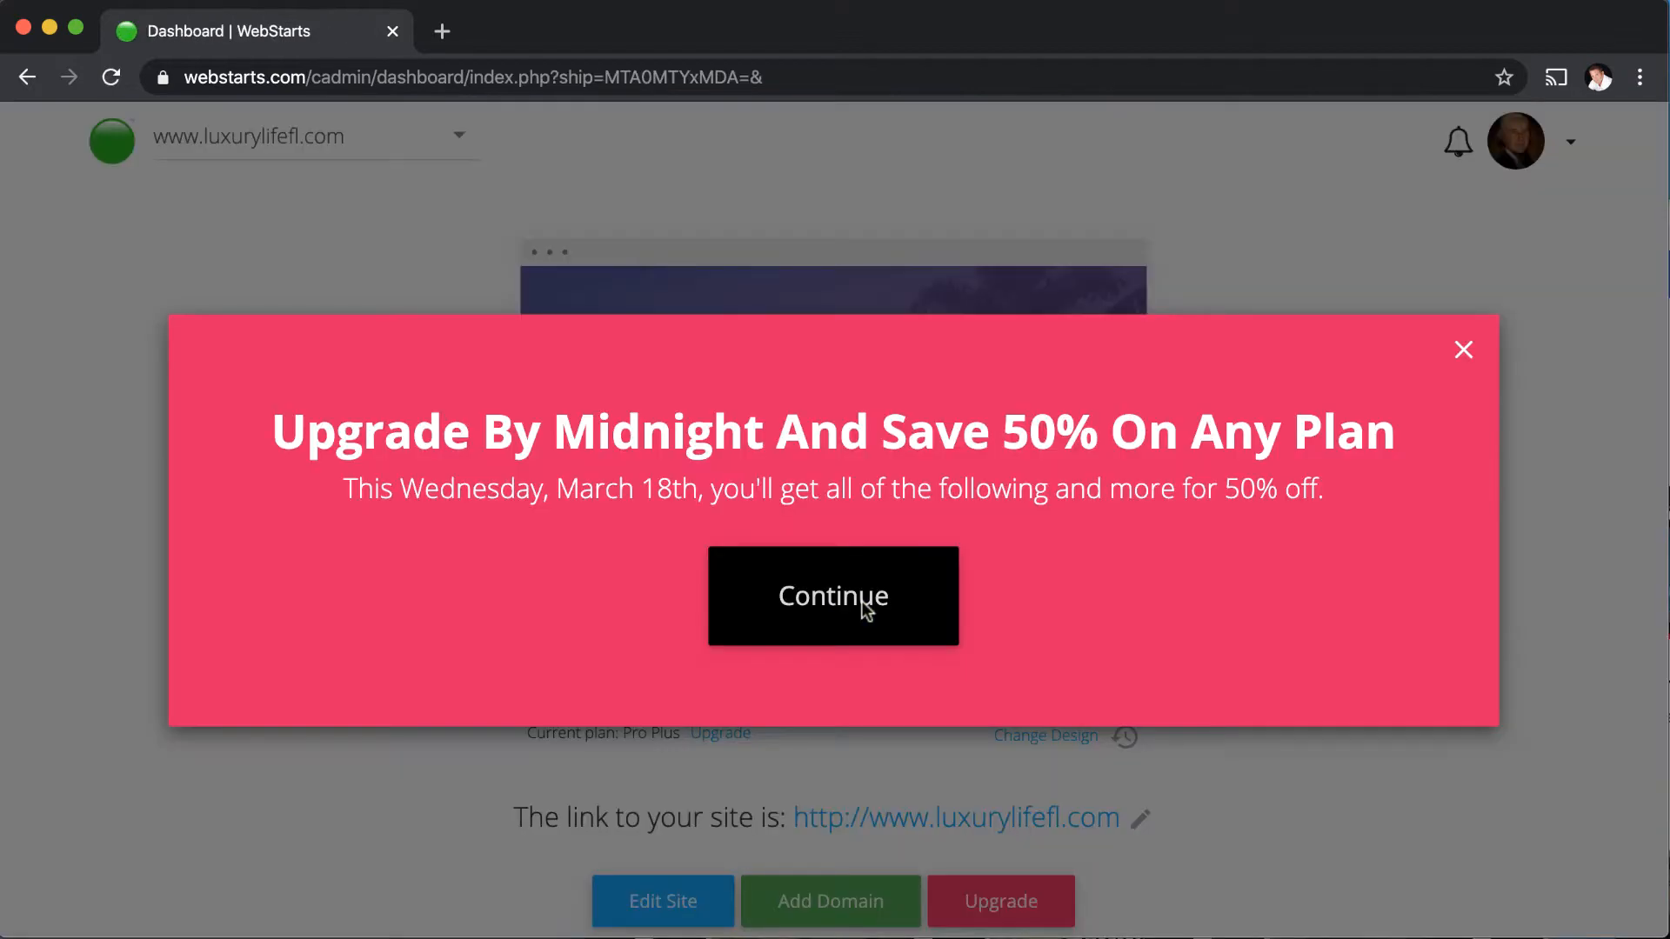
{"action": "left_click", "coordinate": [1464, 349]}
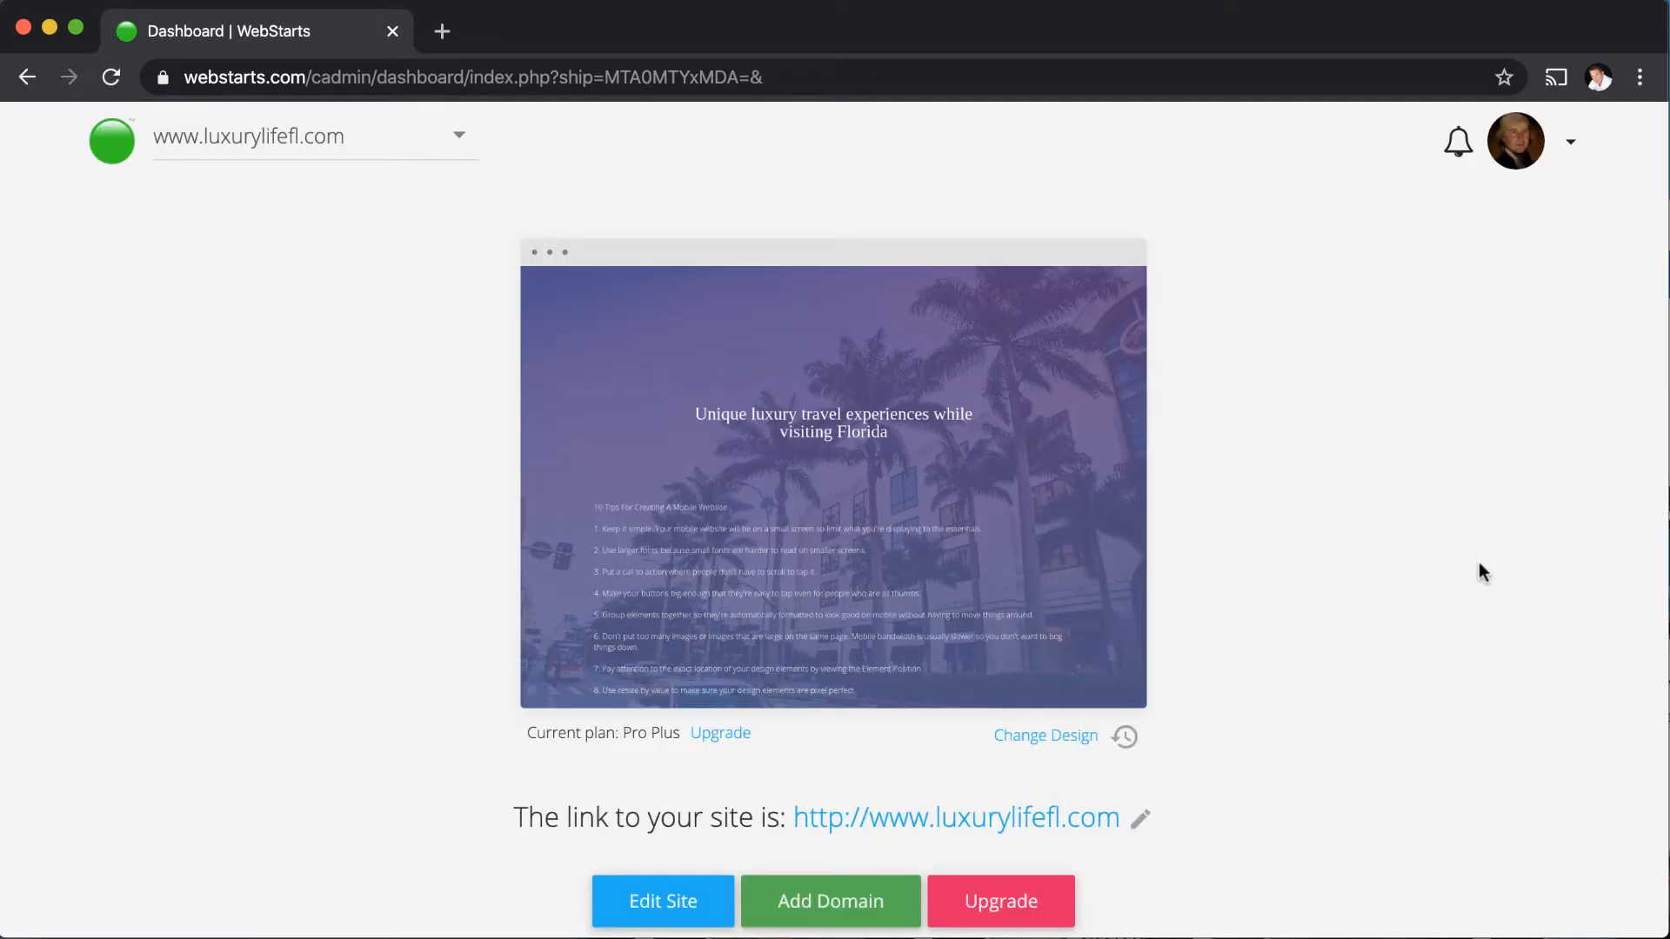
- Look over the site dashboard, including the site link and the Store, Blog, Business Email and Contacts tools
{"action": "scroll", "coordinate": [1470, 617], "scroll_direction": "down", "scroll_amount": 20}
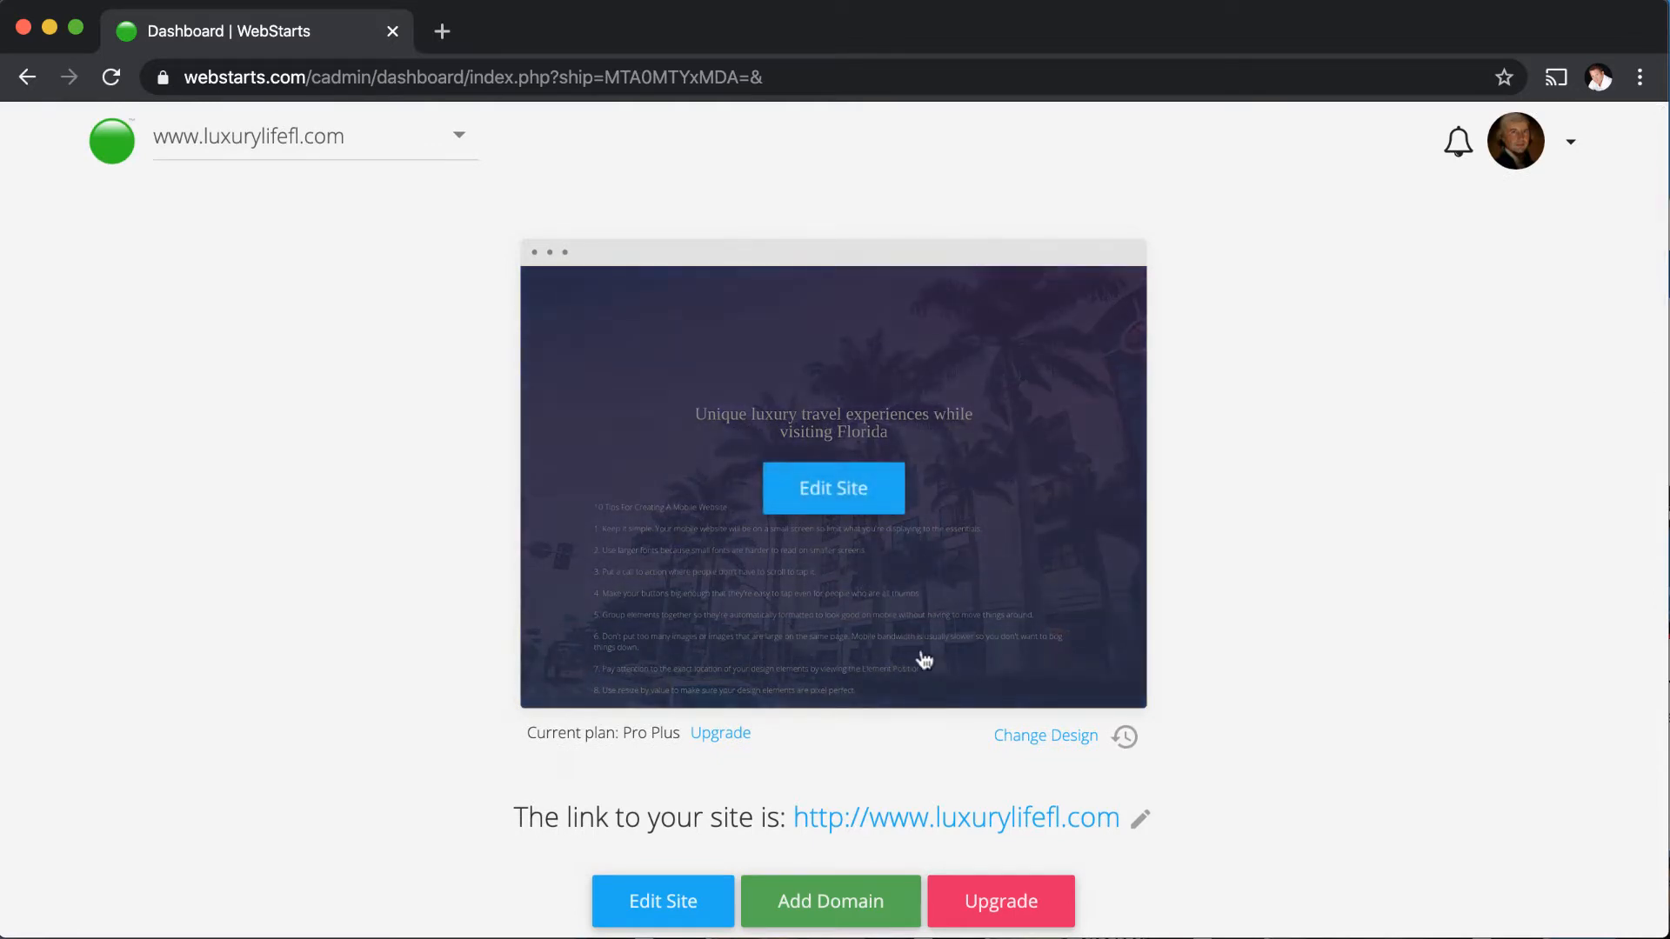
{"action": "scroll", "coordinate": [921, 661], "scroll_direction": "down", "scroll_amount": 4}
{"action": "scroll", "coordinate": [422, 790], "scroll_direction": "down", "scroll_amount": 5}
{"action": "scroll", "coordinate": [425, 790], "scroll_direction": "up", "scroll_amount": 2}
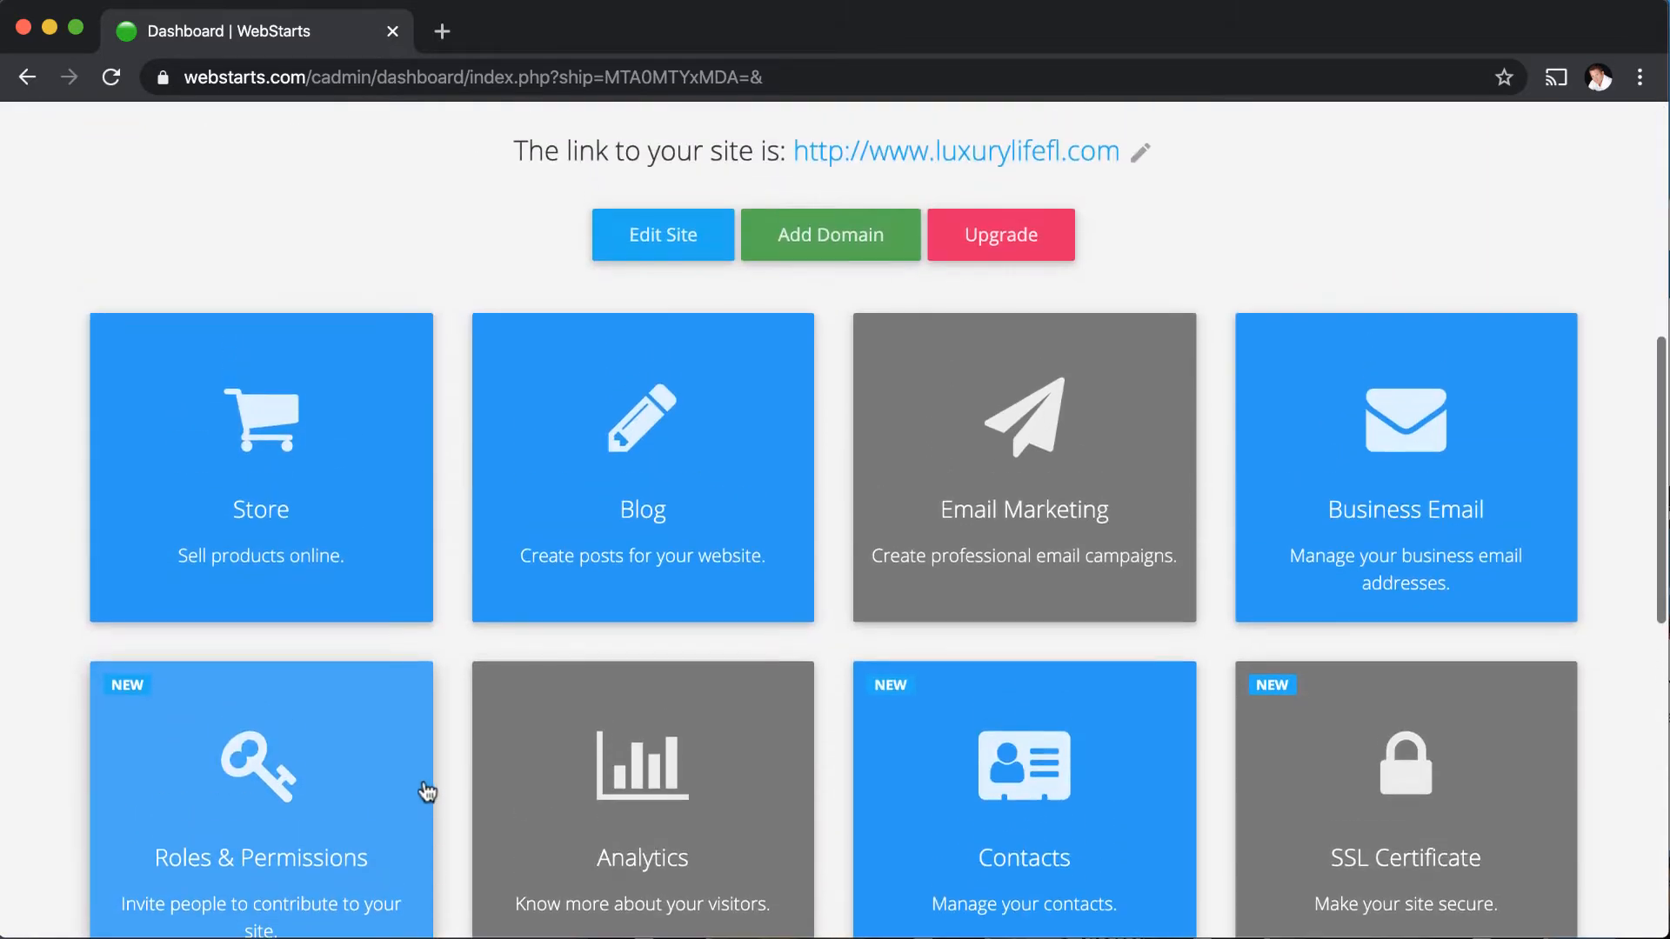
{"action": "scroll", "coordinate": [1406, 560], "scroll_direction": "up", "scroll_amount": 8}
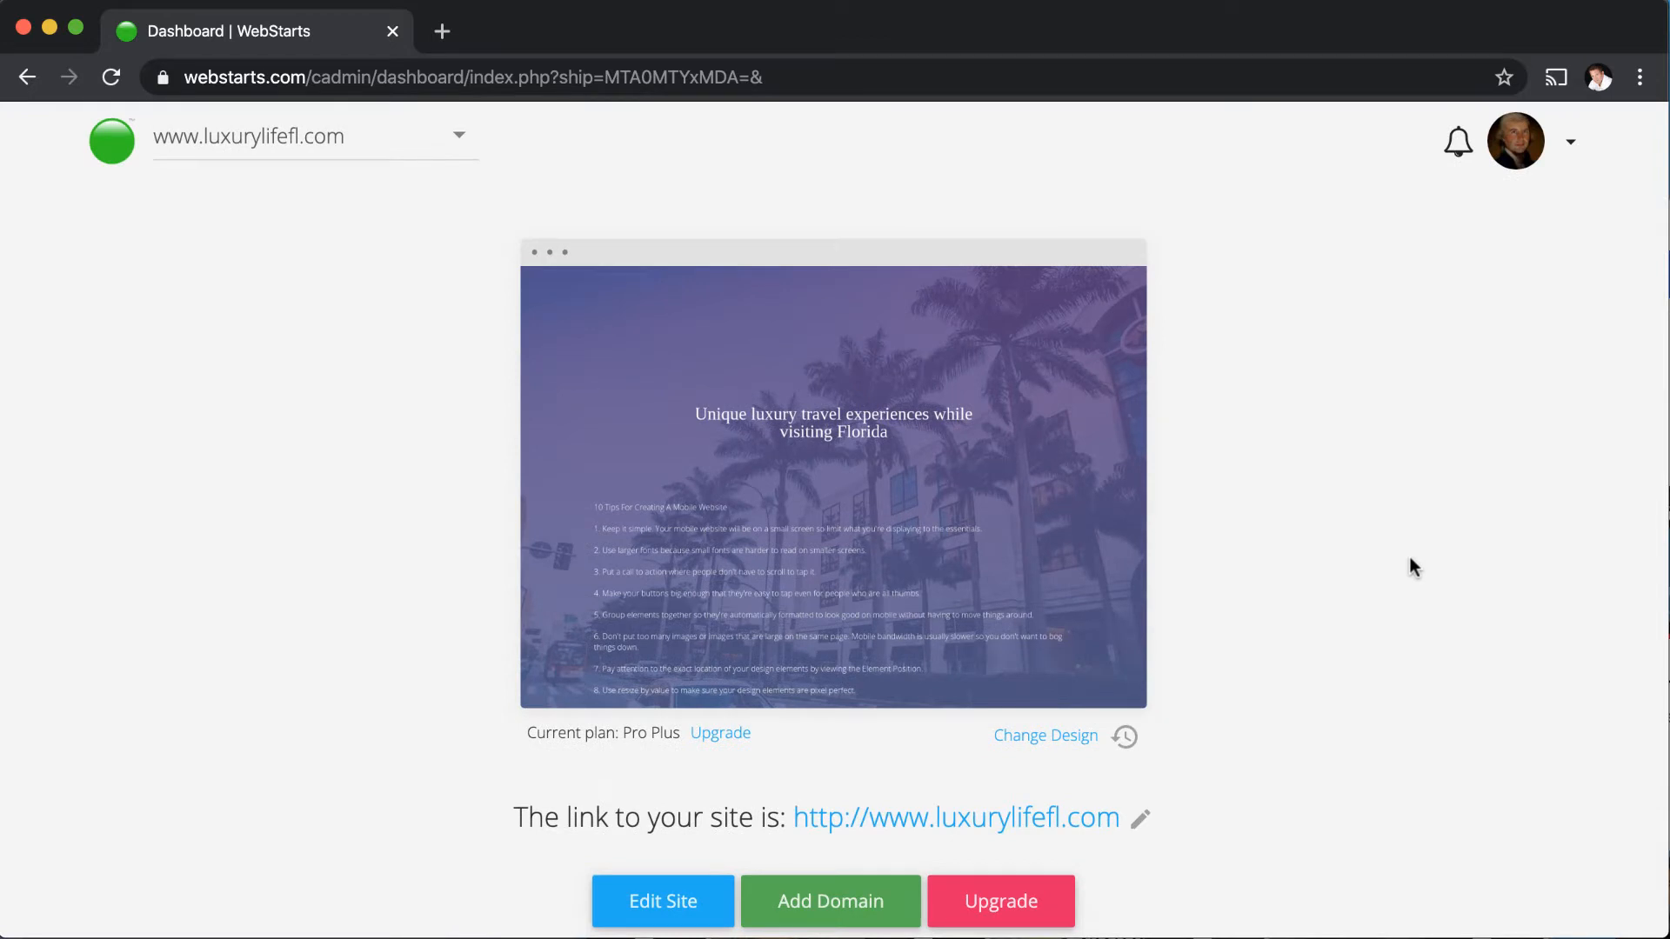
{"action": "scroll", "coordinate": [1401, 564], "scroll_direction": "down", "scroll_amount": 4}
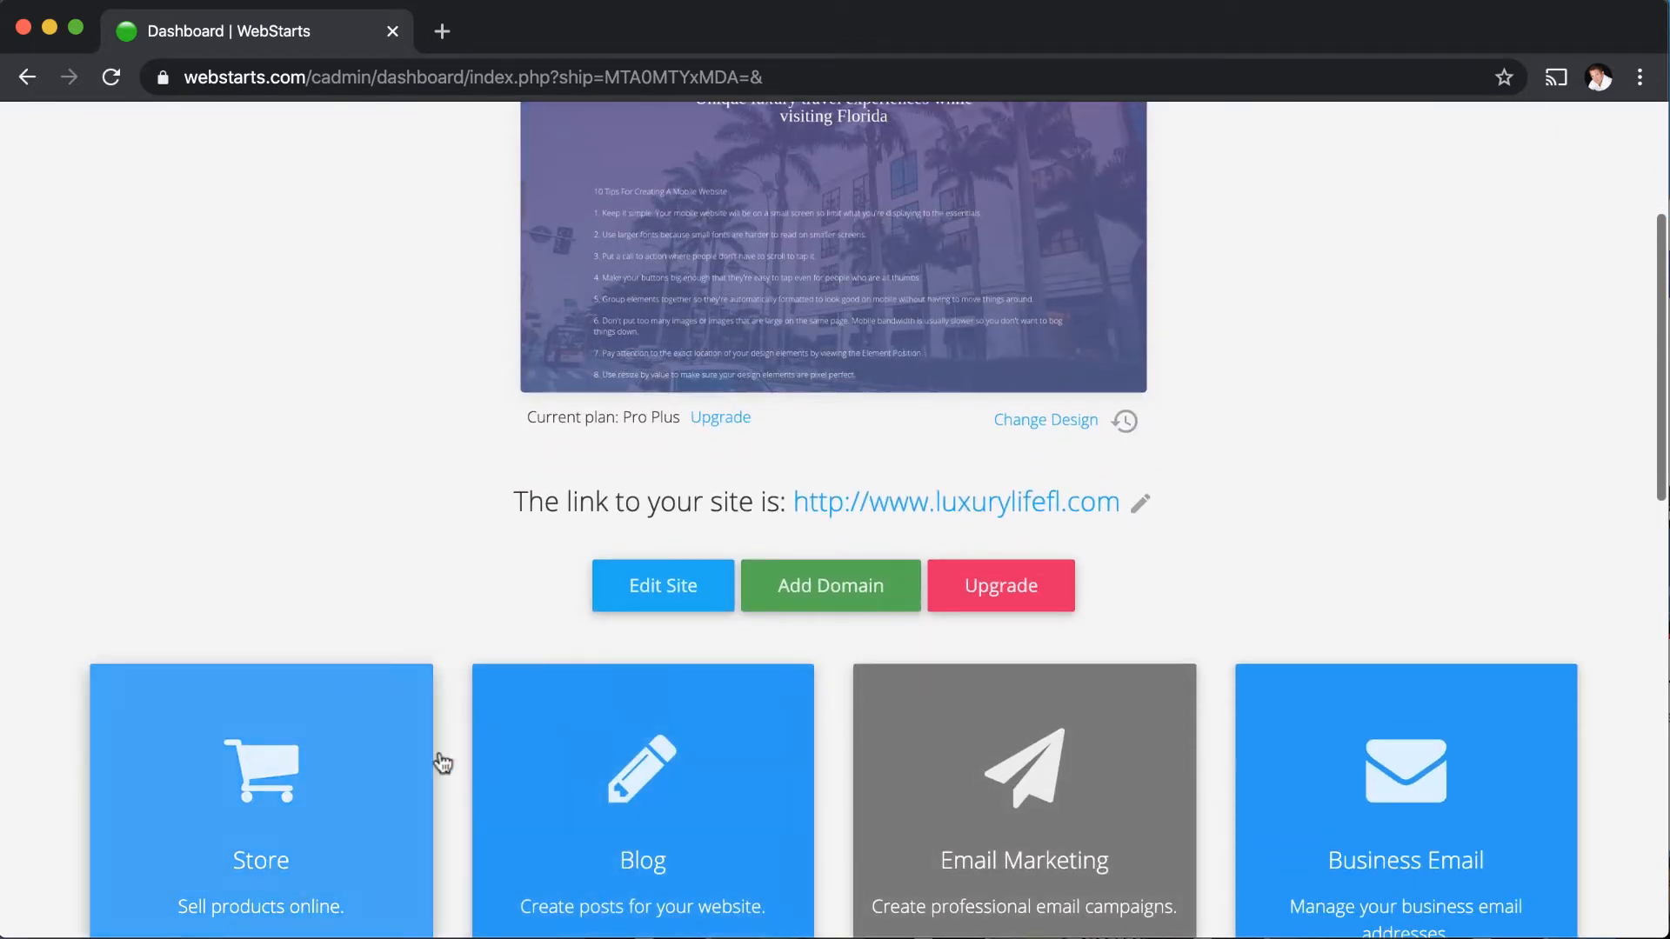
{"action": "scroll", "coordinate": [1351, 786], "scroll_direction": "up", "scroll_amount": 2}
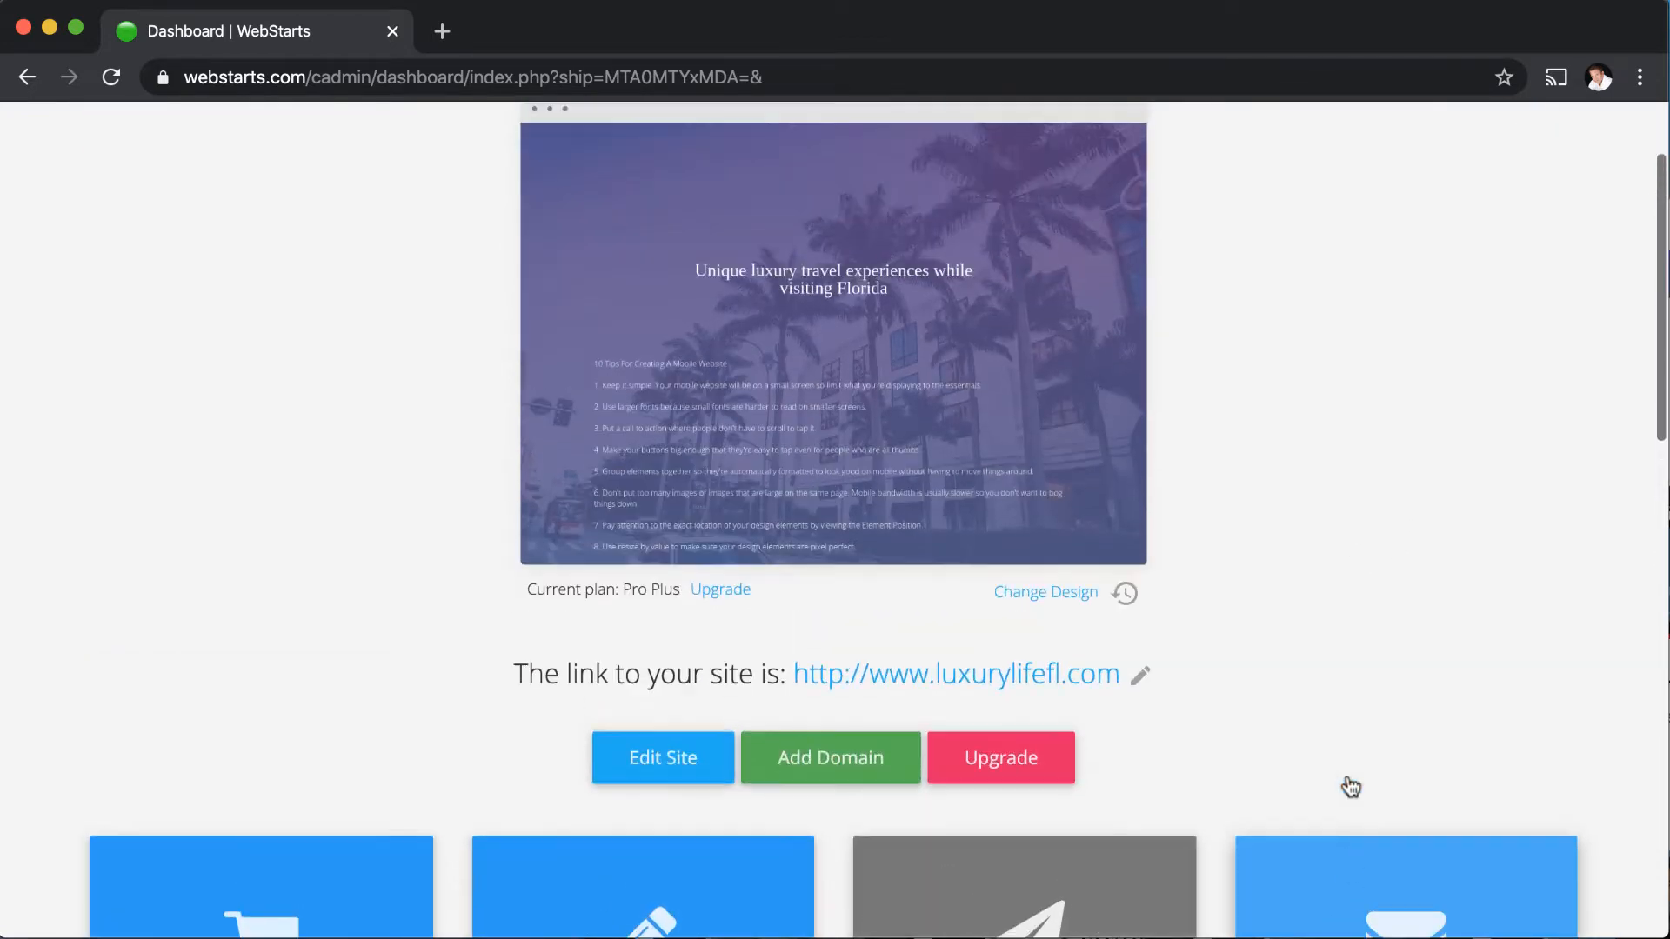
{"action": "scroll", "coordinate": [1351, 787], "scroll_direction": "up", "scroll_amount": 2}
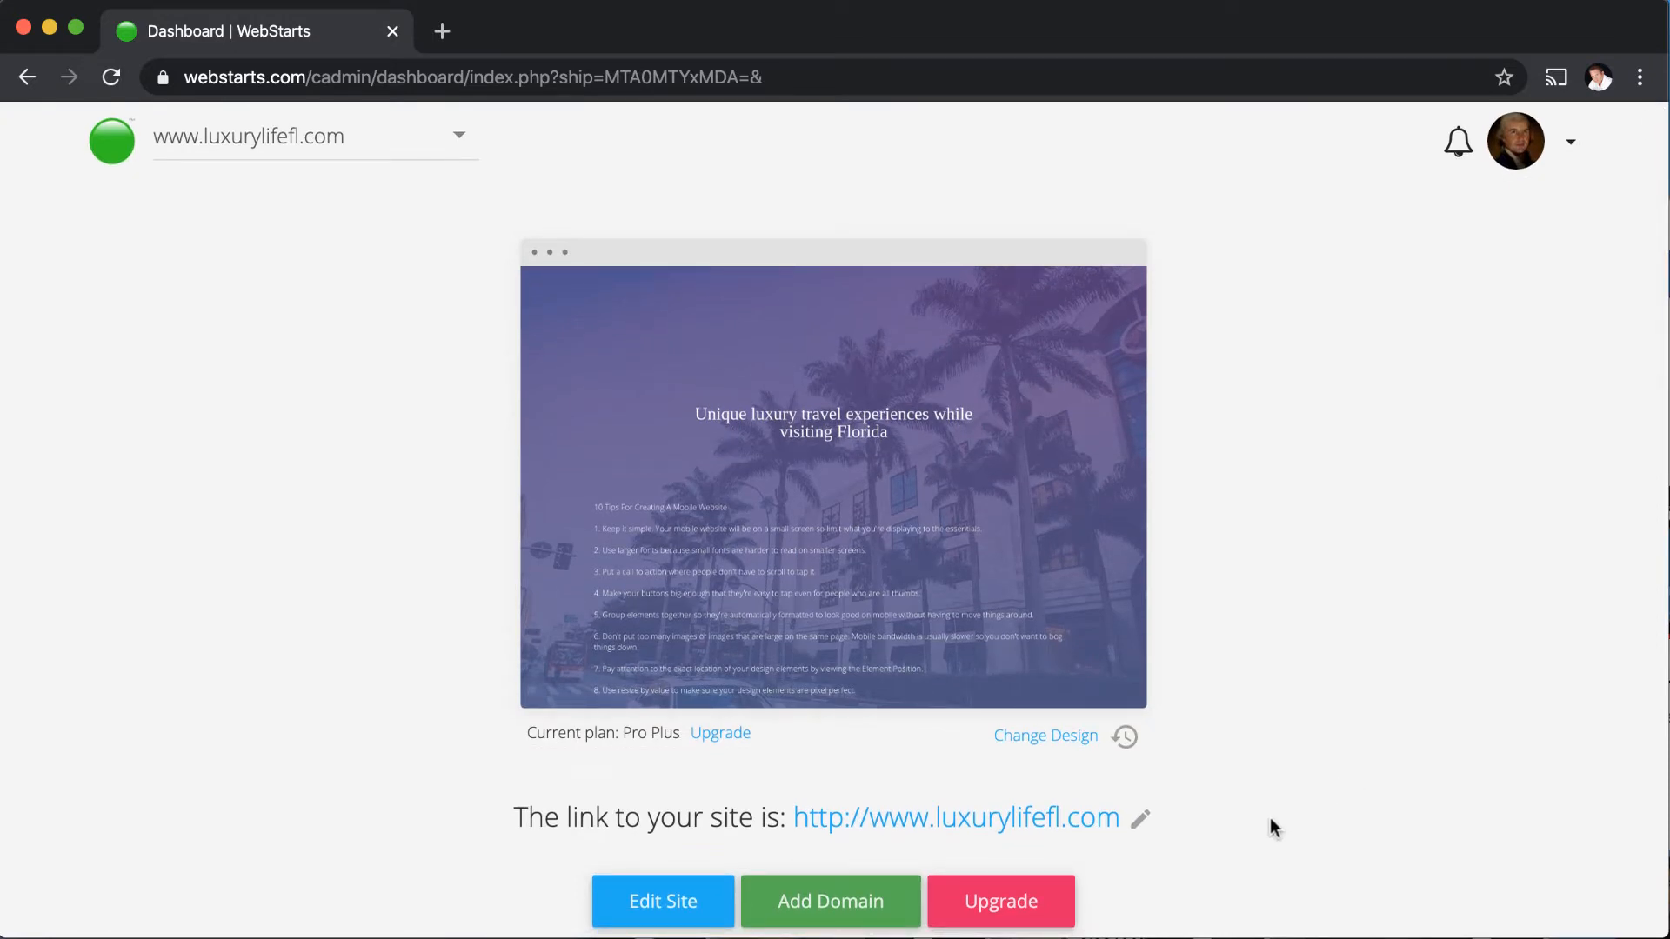
- Open the site for editing and switch to its About page
{"action": "mouse_move", "coordinate": [813, 525]}
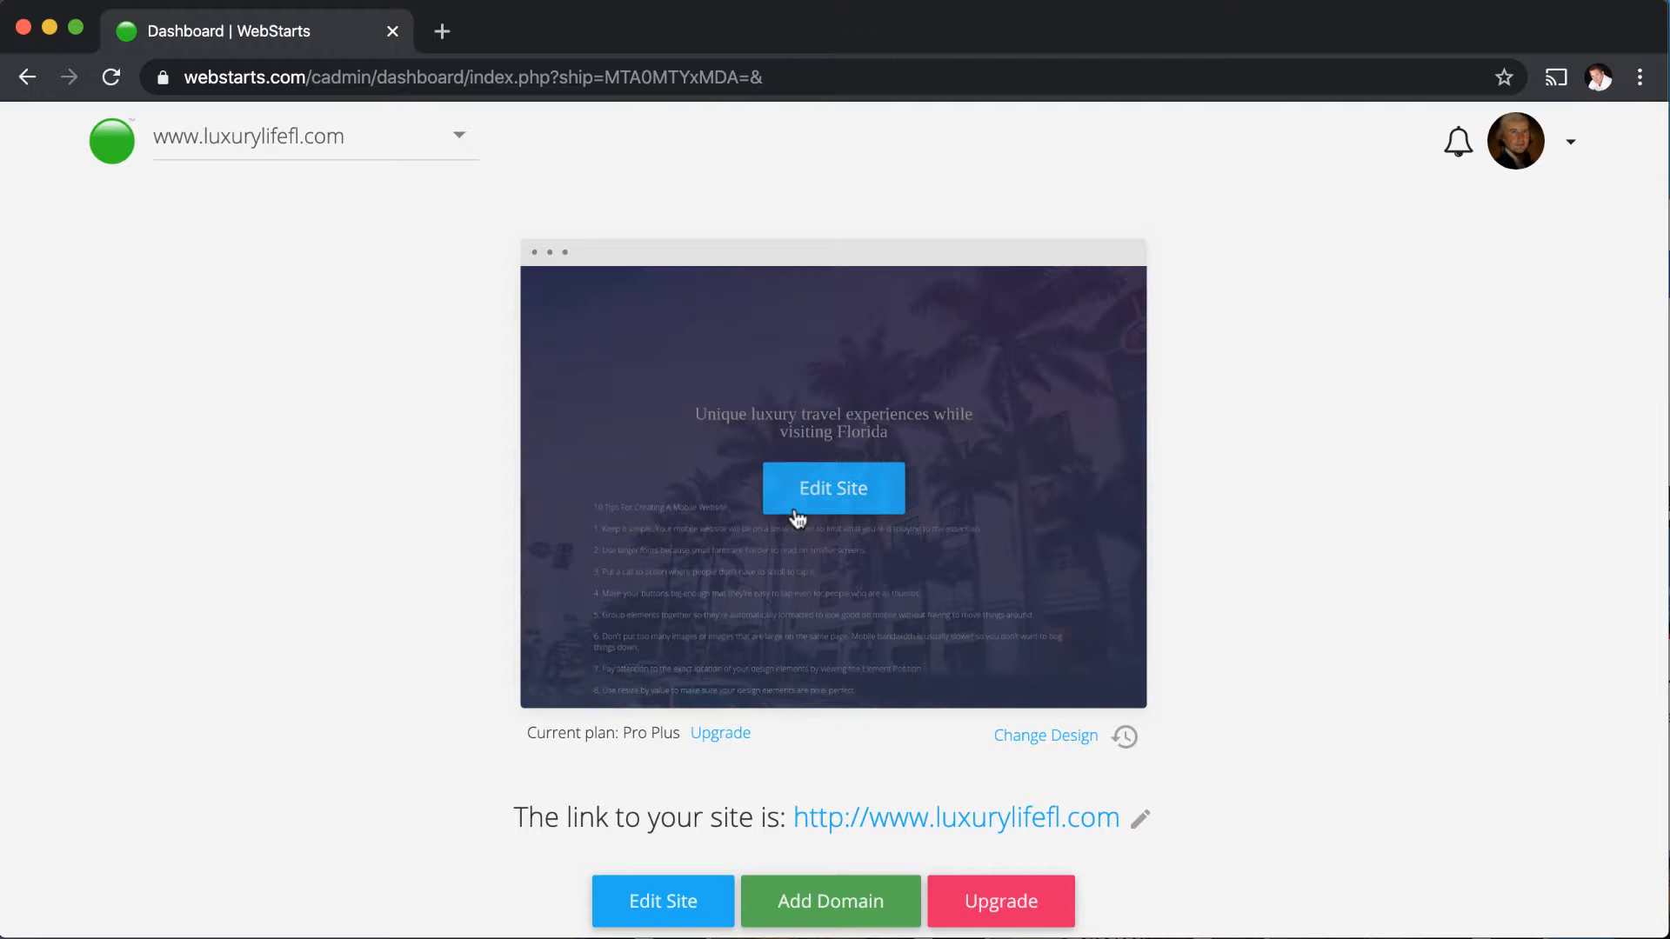
{"action": "left_click", "coordinate": [877, 492]}
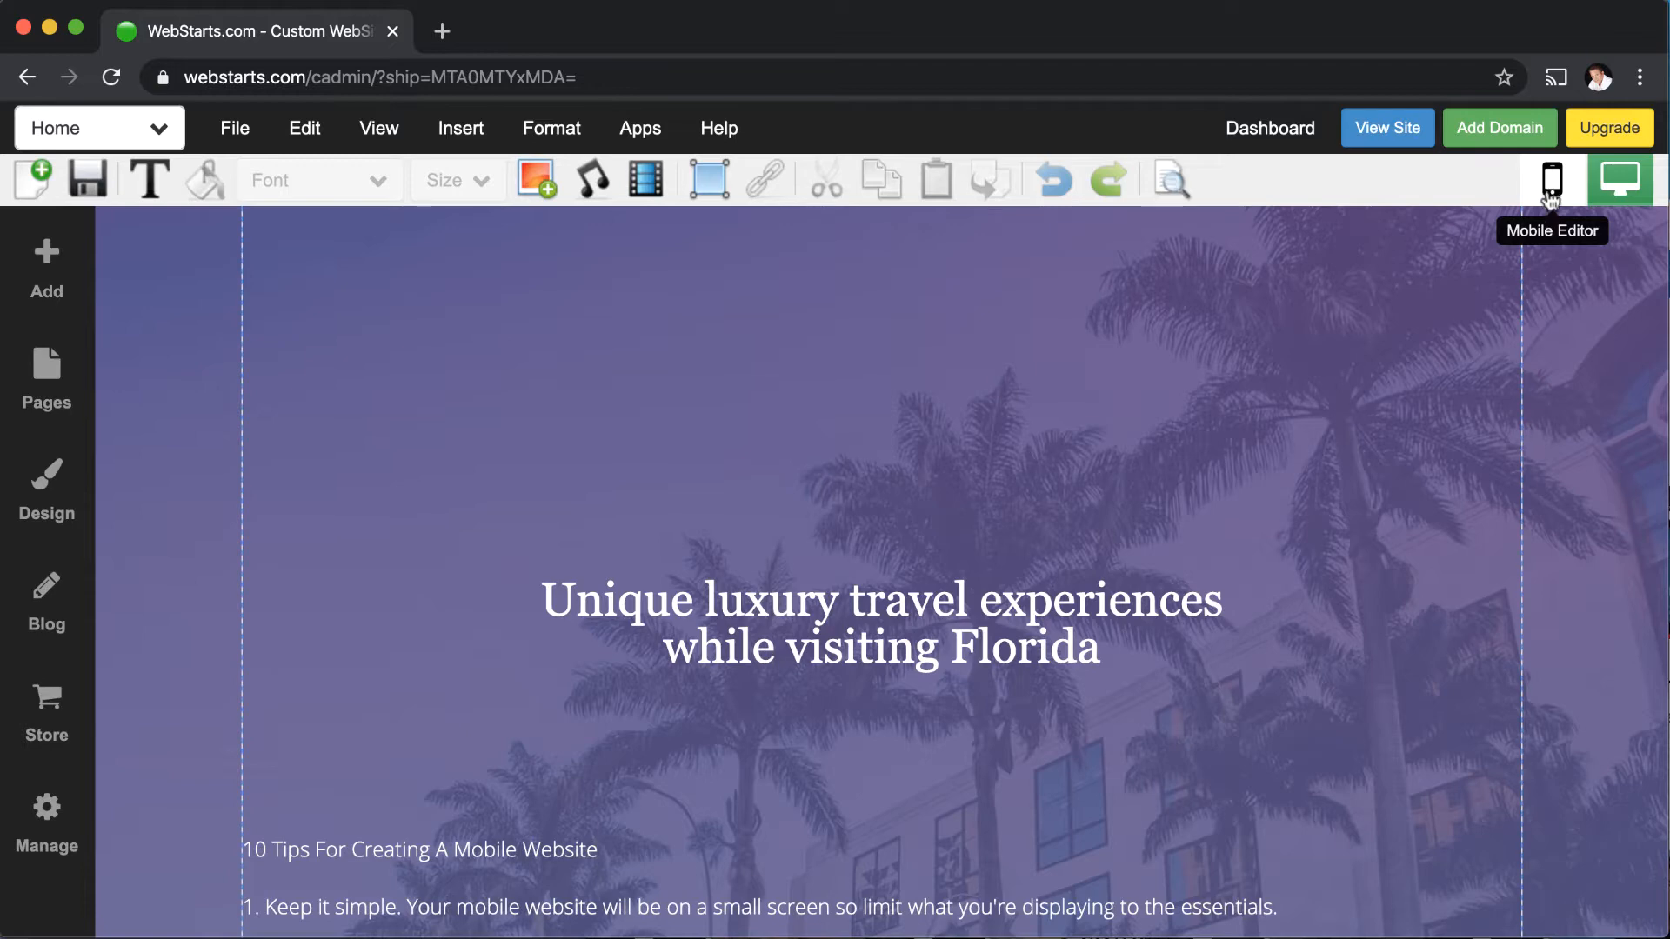
{"action": "left_click", "coordinate": [132, 139]}
{"action": "left_click", "coordinate": [107, 180]}
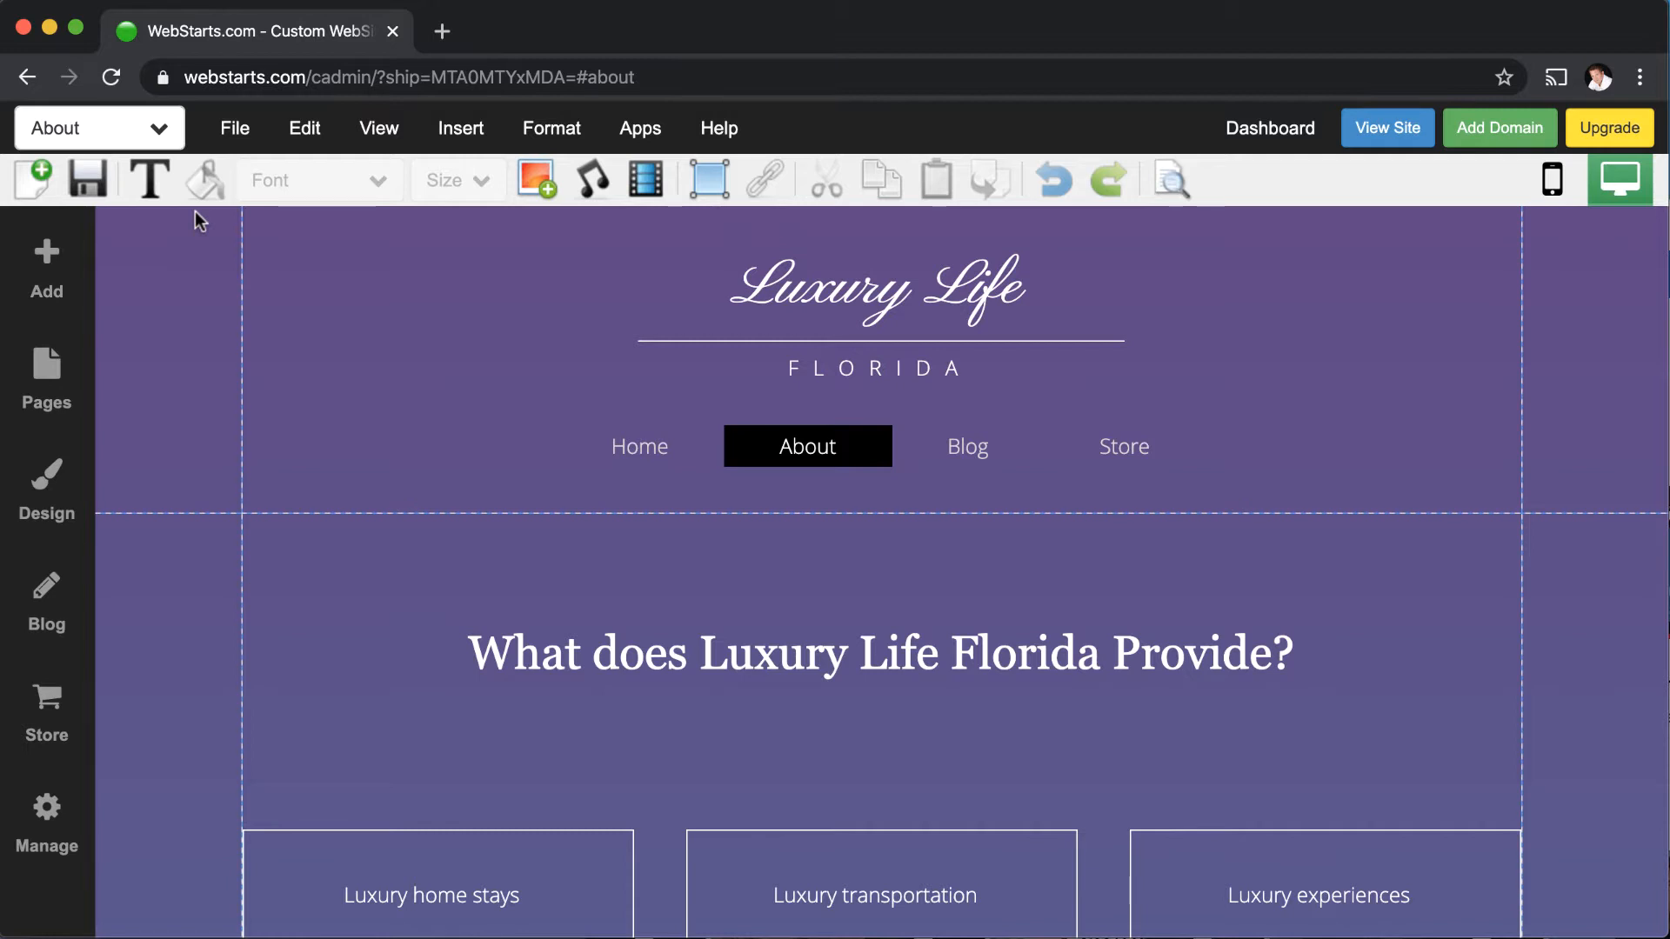
- Switch the About page to the mobile editor and look through its phone layout
{"action": "left_click", "coordinate": [1549, 187]}
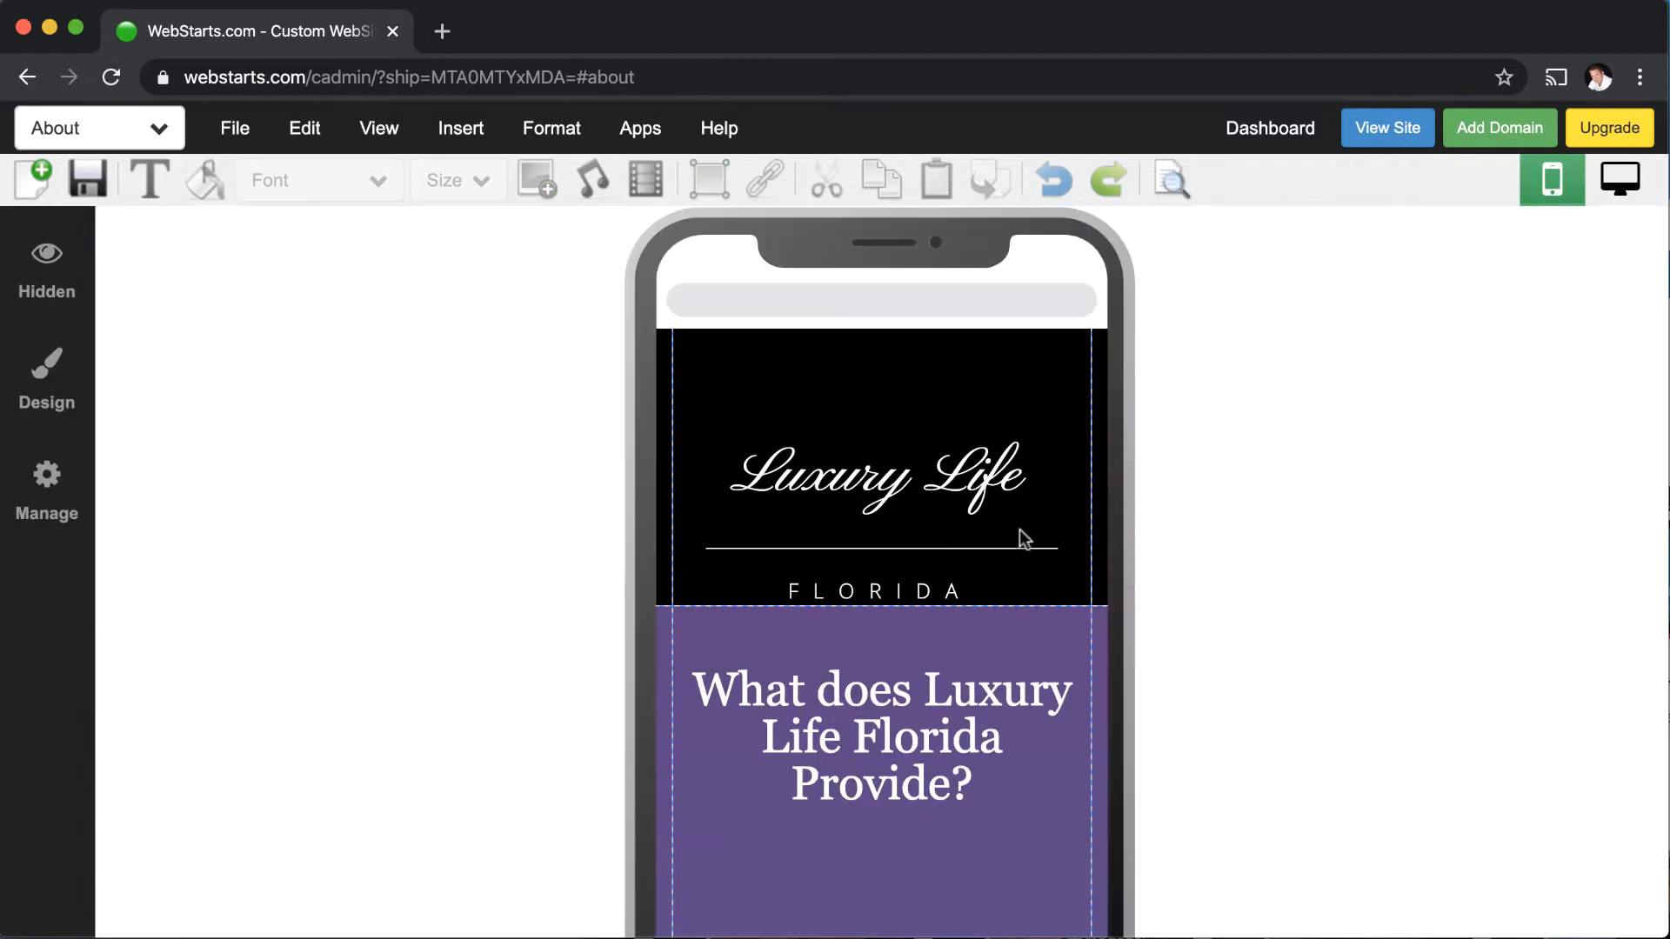
{"action": "scroll", "coordinate": [1023, 540], "scroll_direction": "down", "scroll_amount": 6}
{"action": "scroll", "coordinate": [1281, 640], "scroll_direction": "down", "scroll_amount": 7}
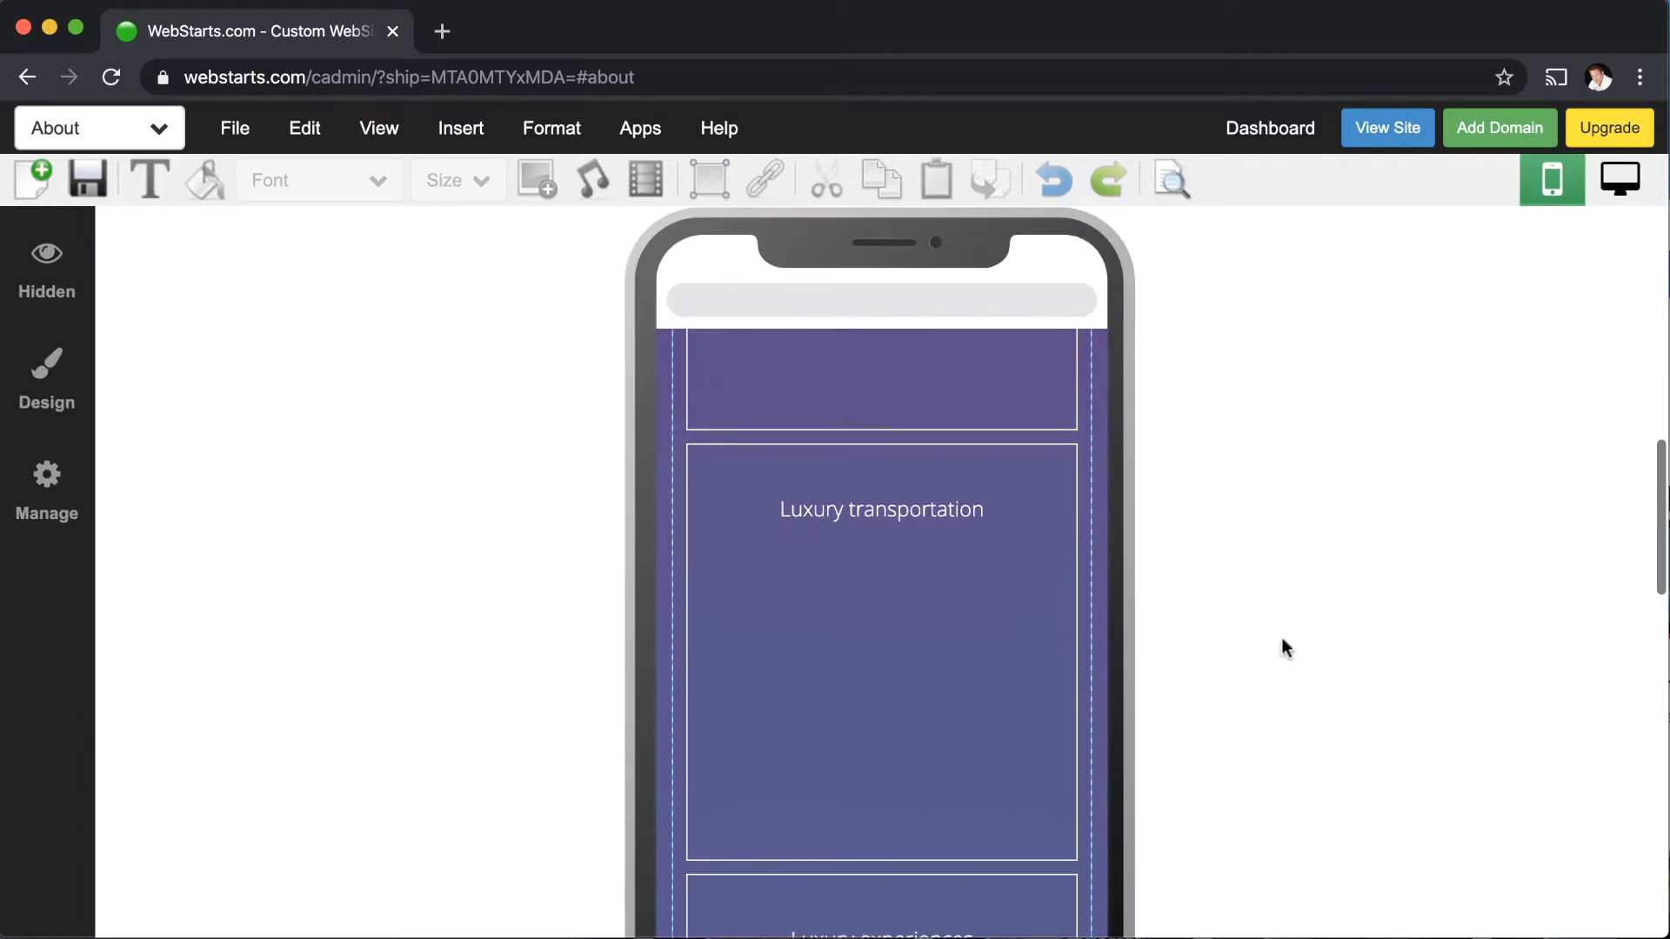
{"action": "scroll", "coordinate": [1281, 640], "scroll_direction": "up", "scroll_amount": 14}
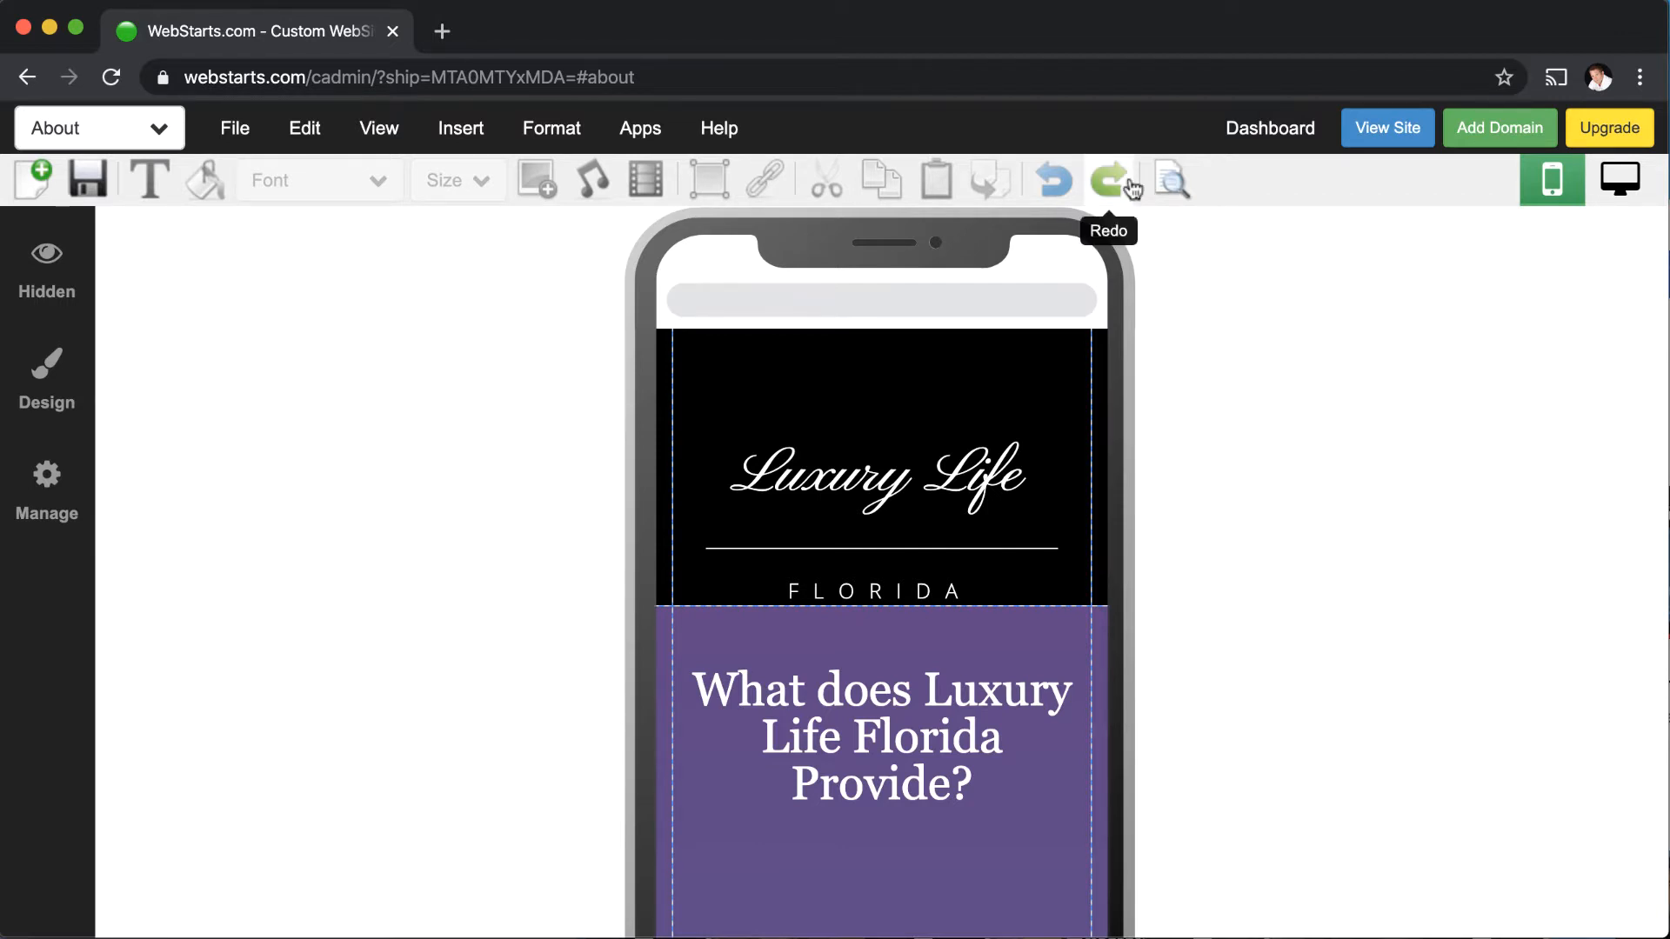
- Hide the "Luxury Life" header text from the mobile version of the site
{"action": "left_click", "coordinate": [992, 460]}
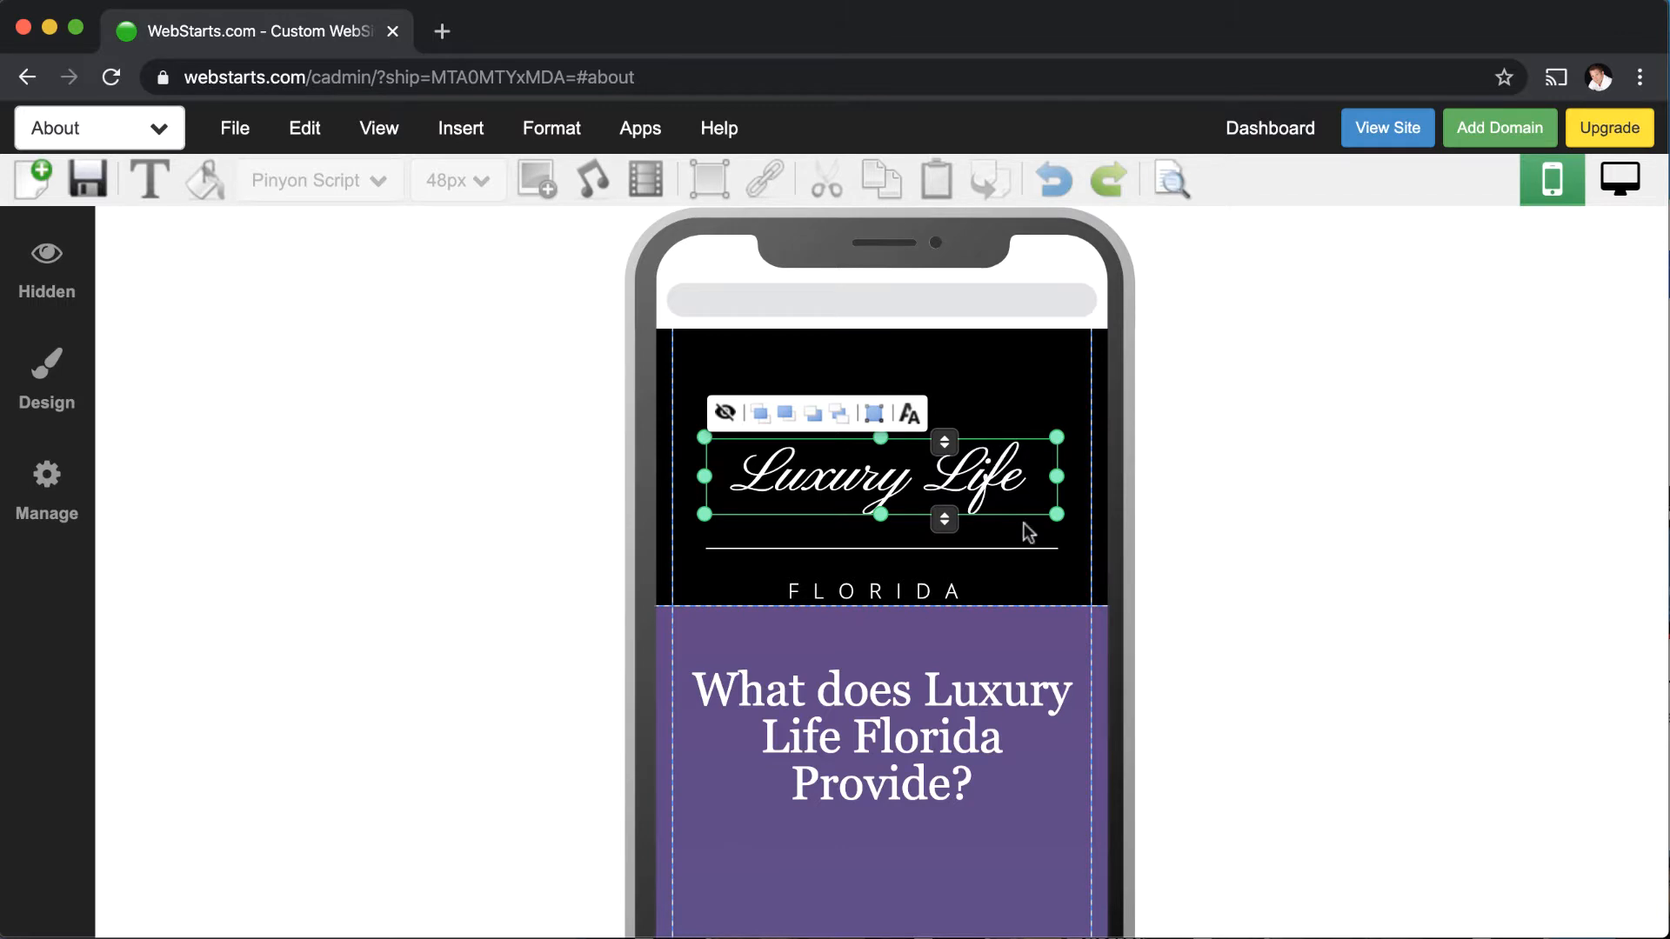
{"action": "scroll", "coordinate": [1056, 574], "scroll_direction": "down", "scroll_amount": 4}
{"action": "scroll", "coordinate": [1056, 570], "scroll_direction": "up", "scroll_amount": 3}
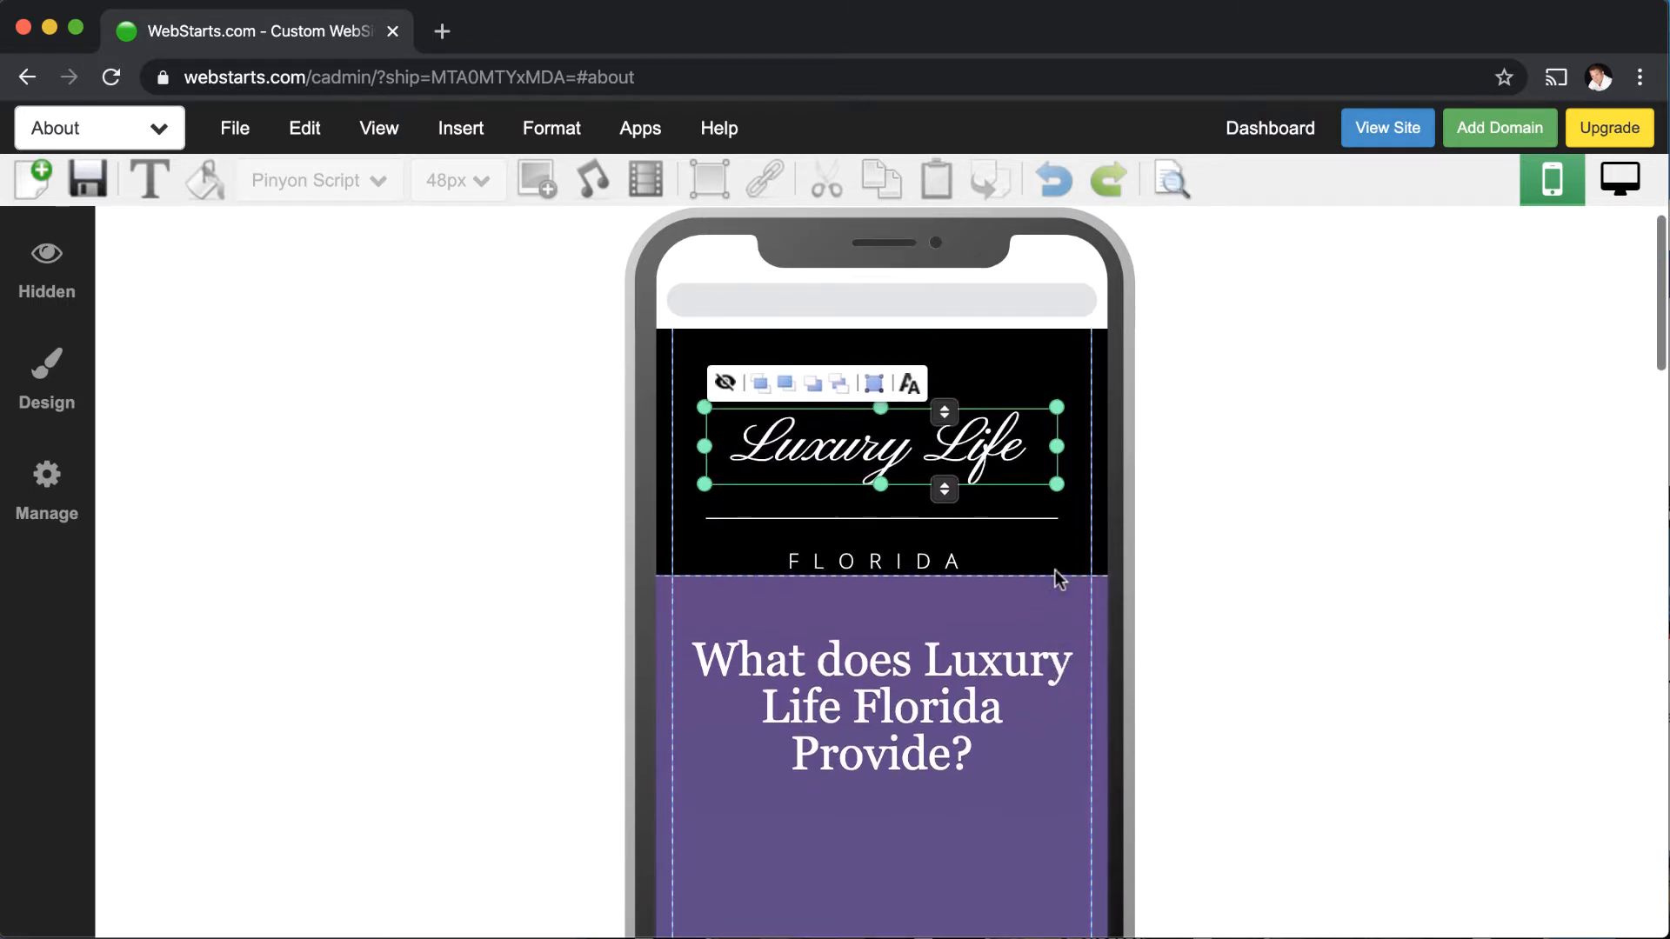
{"action": "scroll", "coordinate": [891, 483], "scroll_direction": "down", "scroll_amount": 7}
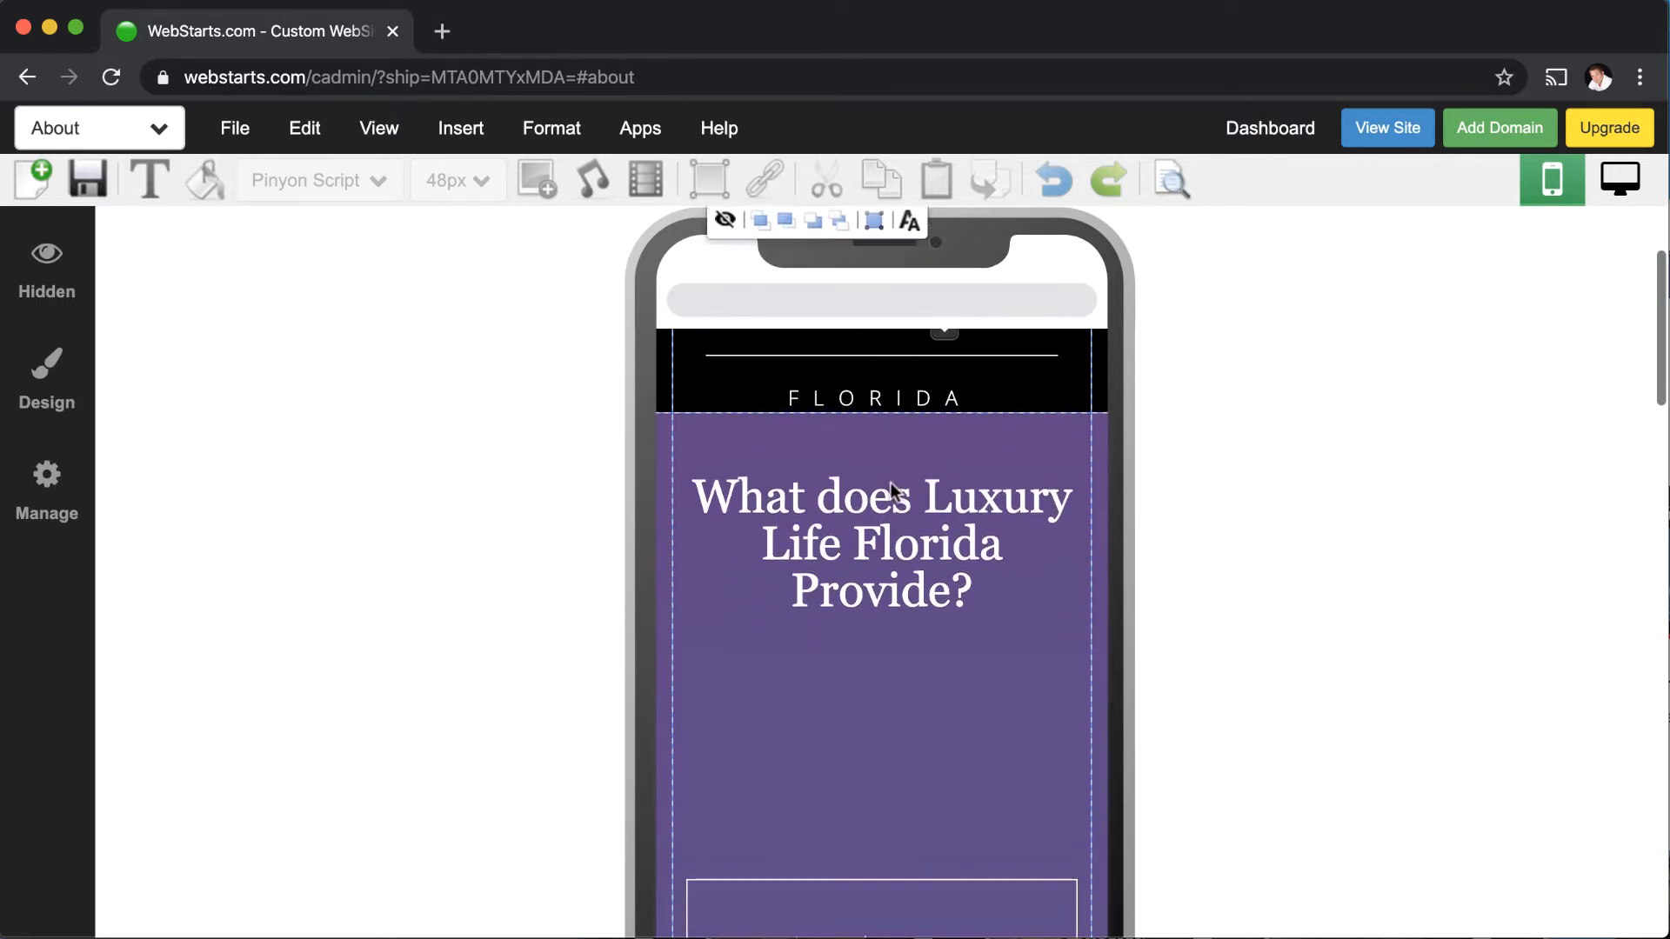
{"action": "scroll", "coordinate": [890, 483], "scroll_direction": "up", "scroll_amount": 8}
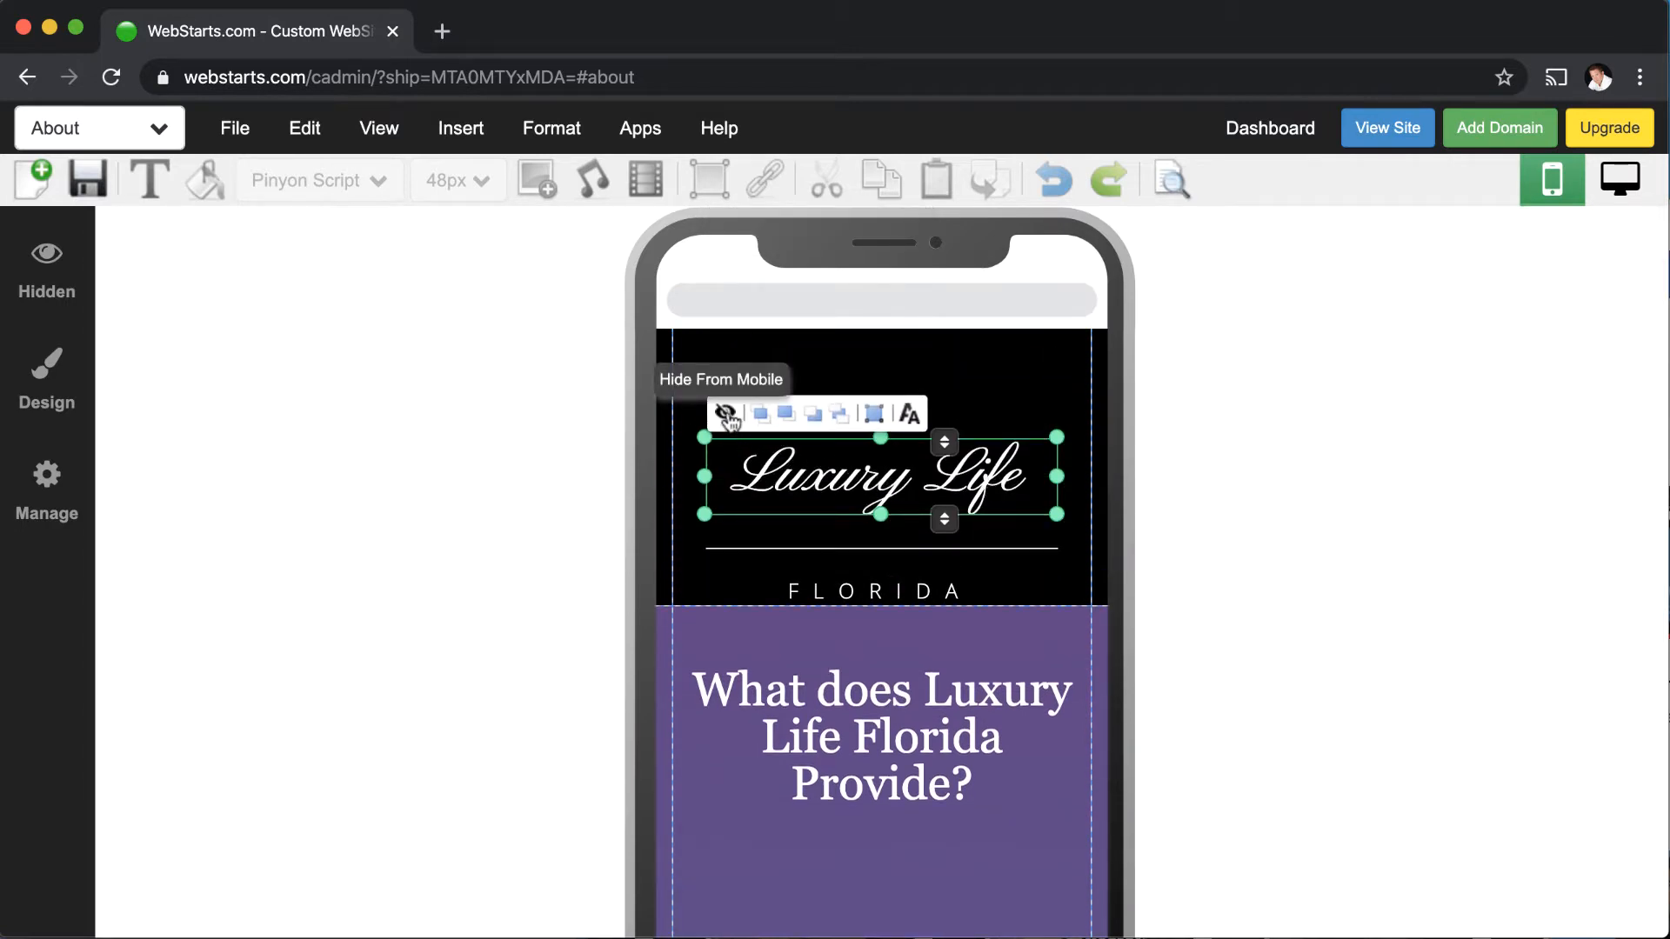
{"action": "left_click", "coordinate": [728, 414]}
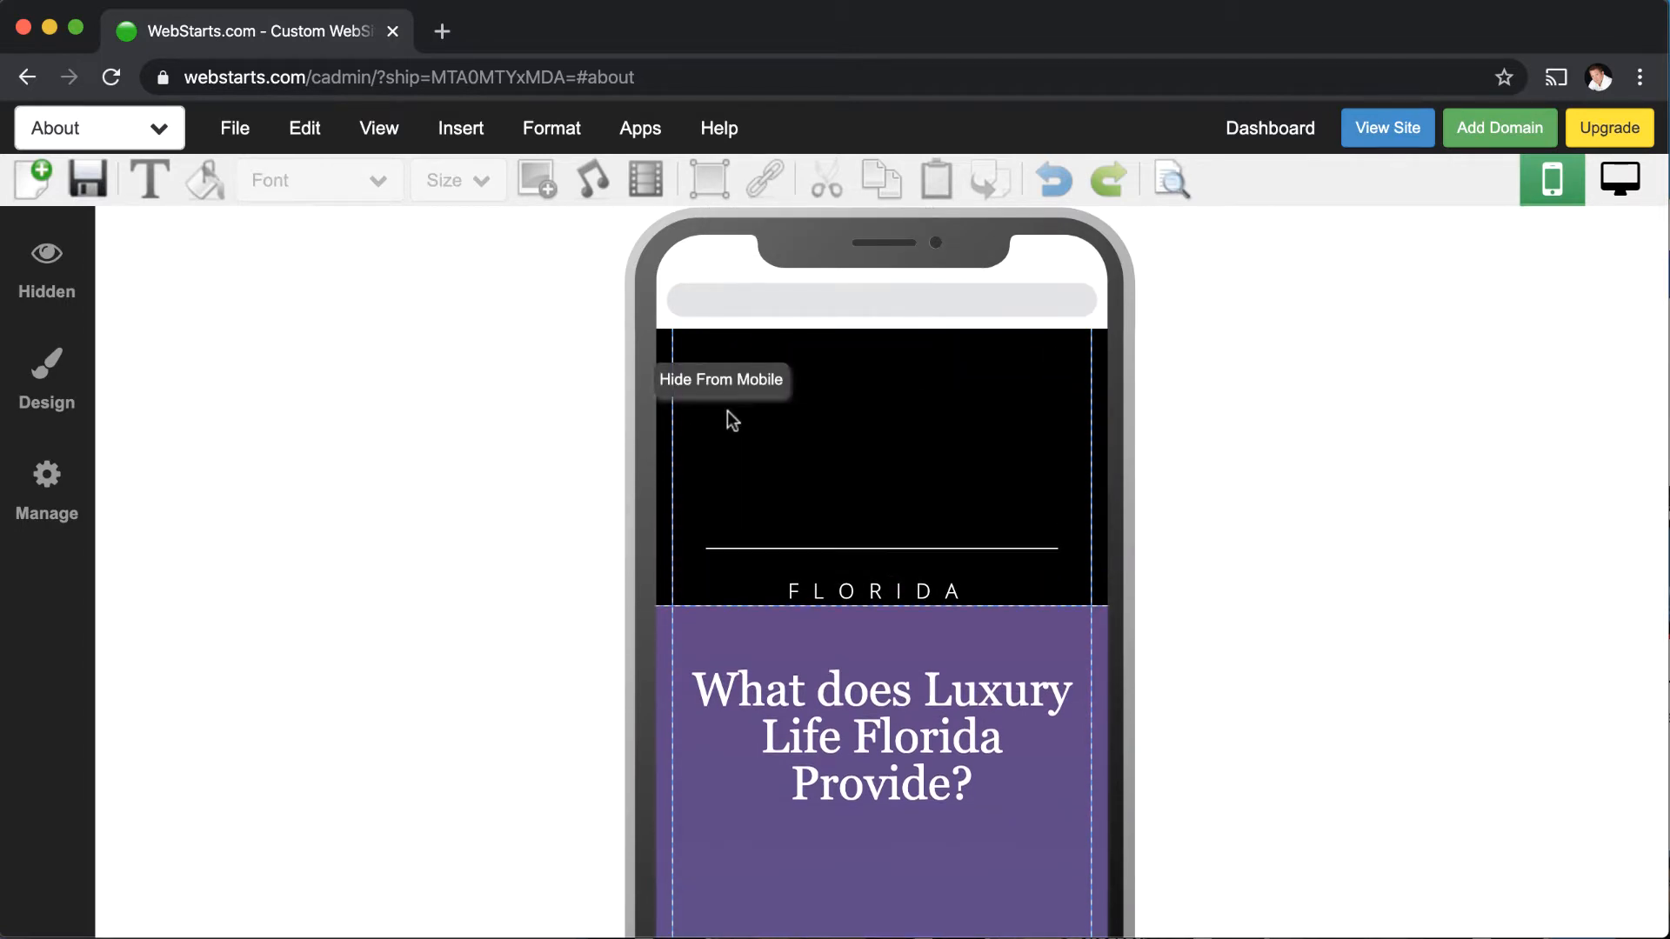
- Restore the "Luxury Life" text from the hidden elements and hide it from mobile again
{"action": "left_click", "coordinate": [71, 280]}
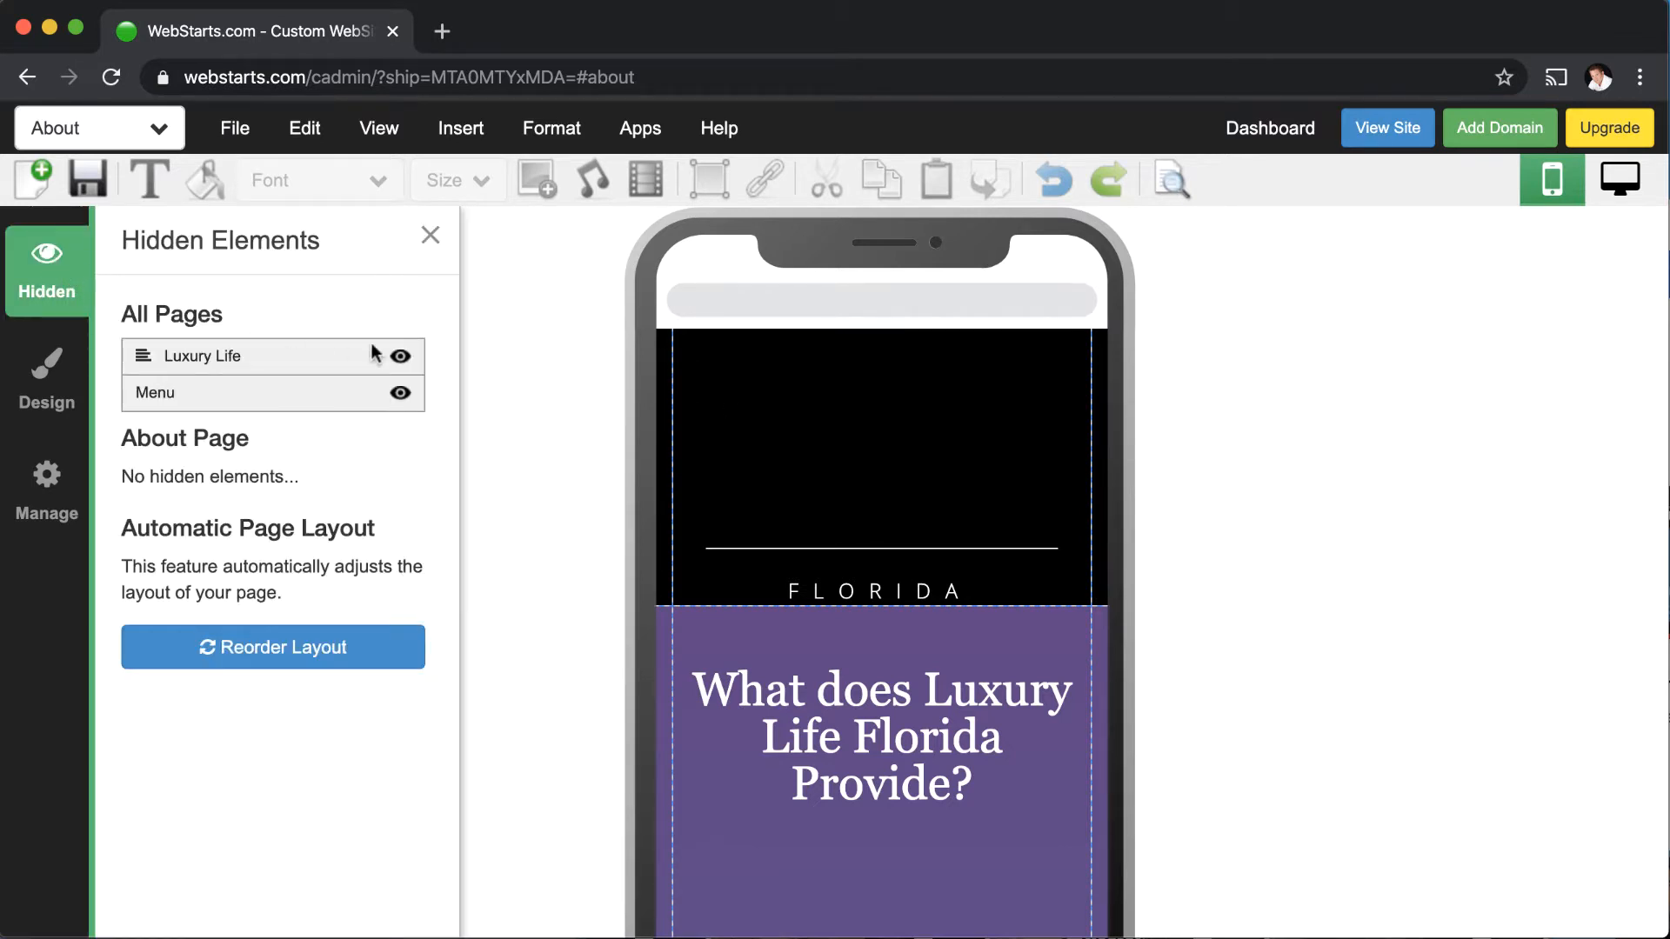
{"action": "left_click", "coordinate": [400, 357]}
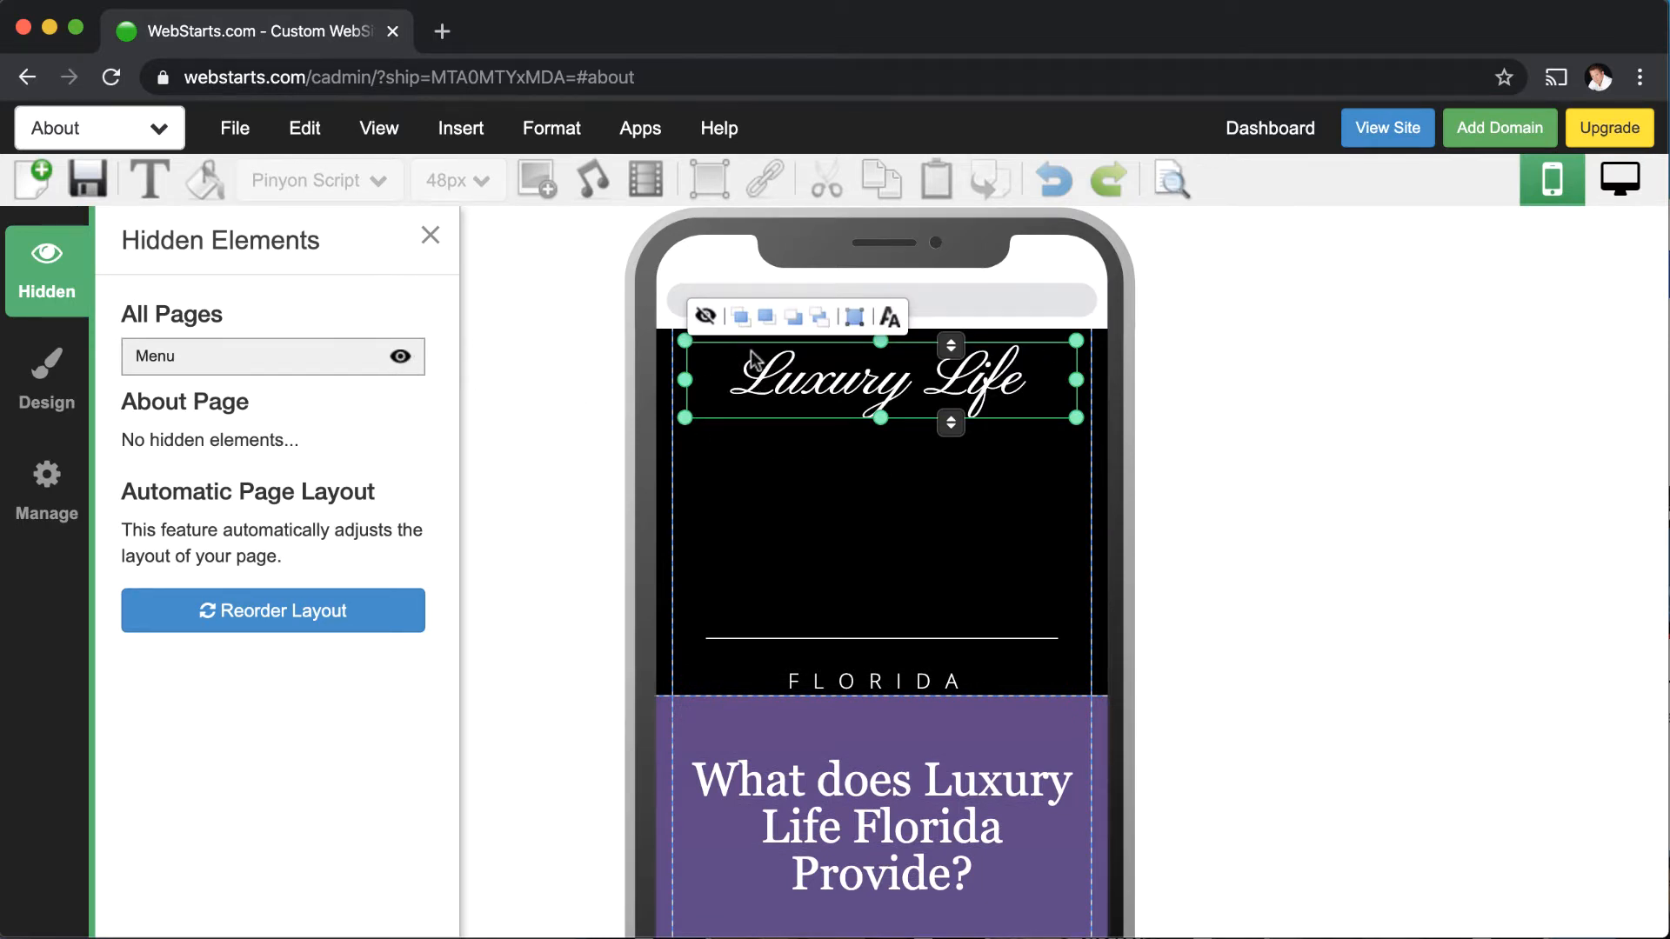
{"action": "left_click", "coordinate": [706, 317]}
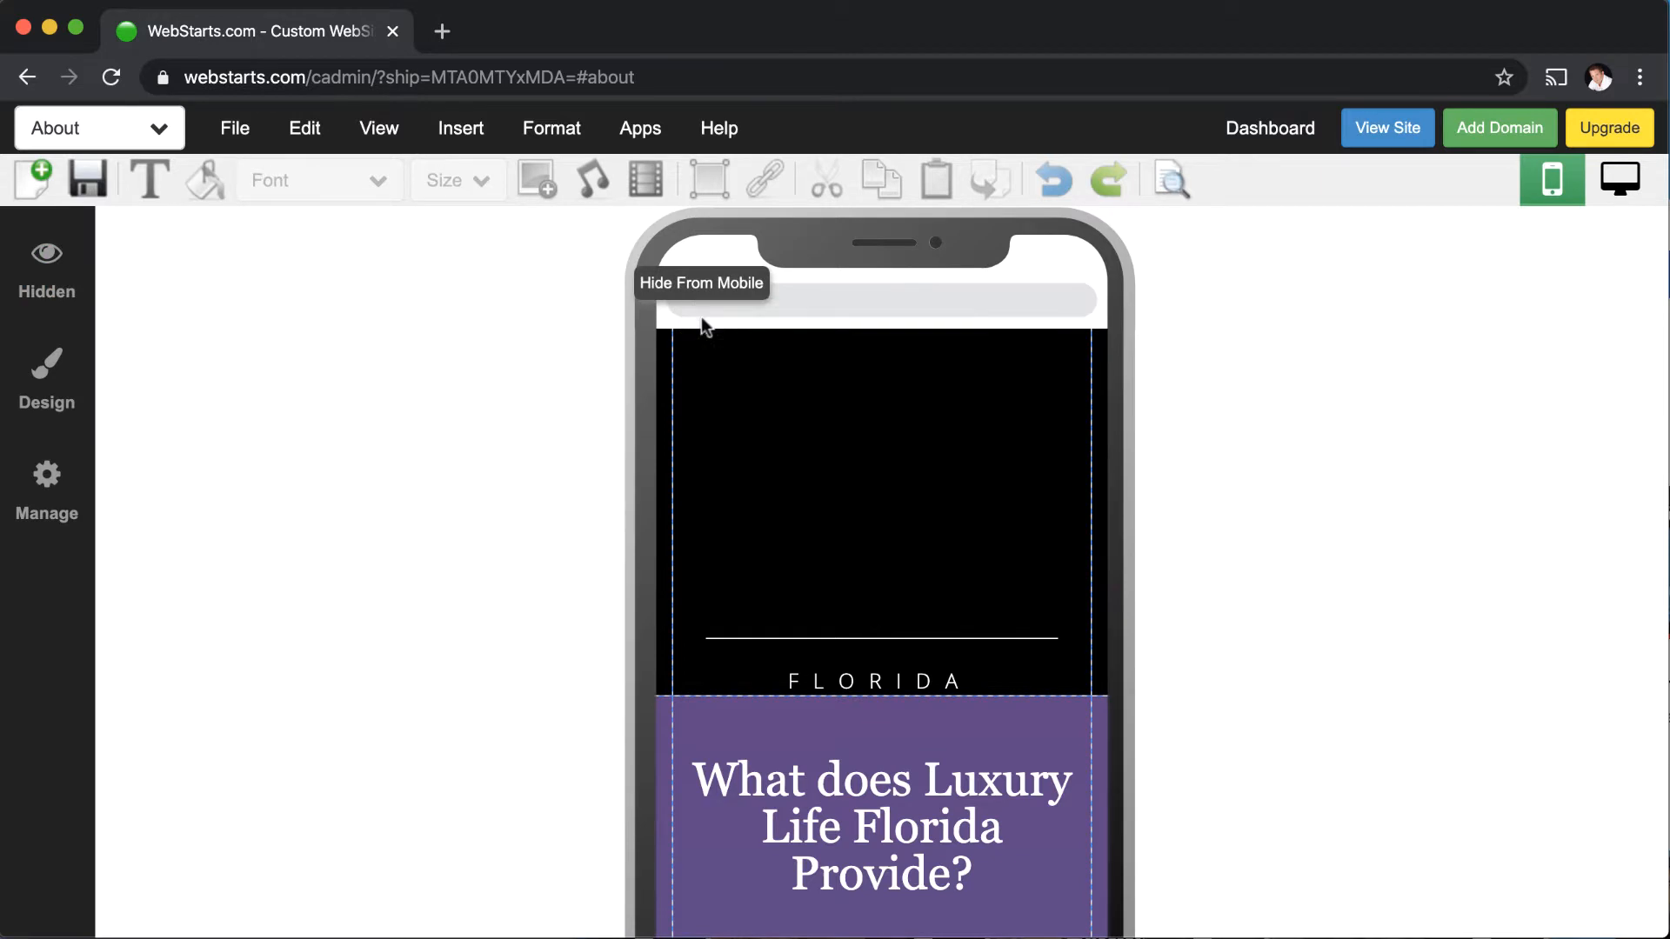
- Restore the hidden "Luxury Life" text to the mobile header and close the hidden elements list
{"action": "left_click", "coordinate": [1620, 179]}
{"action": "left_click", "coordinate": [1553, 184]}
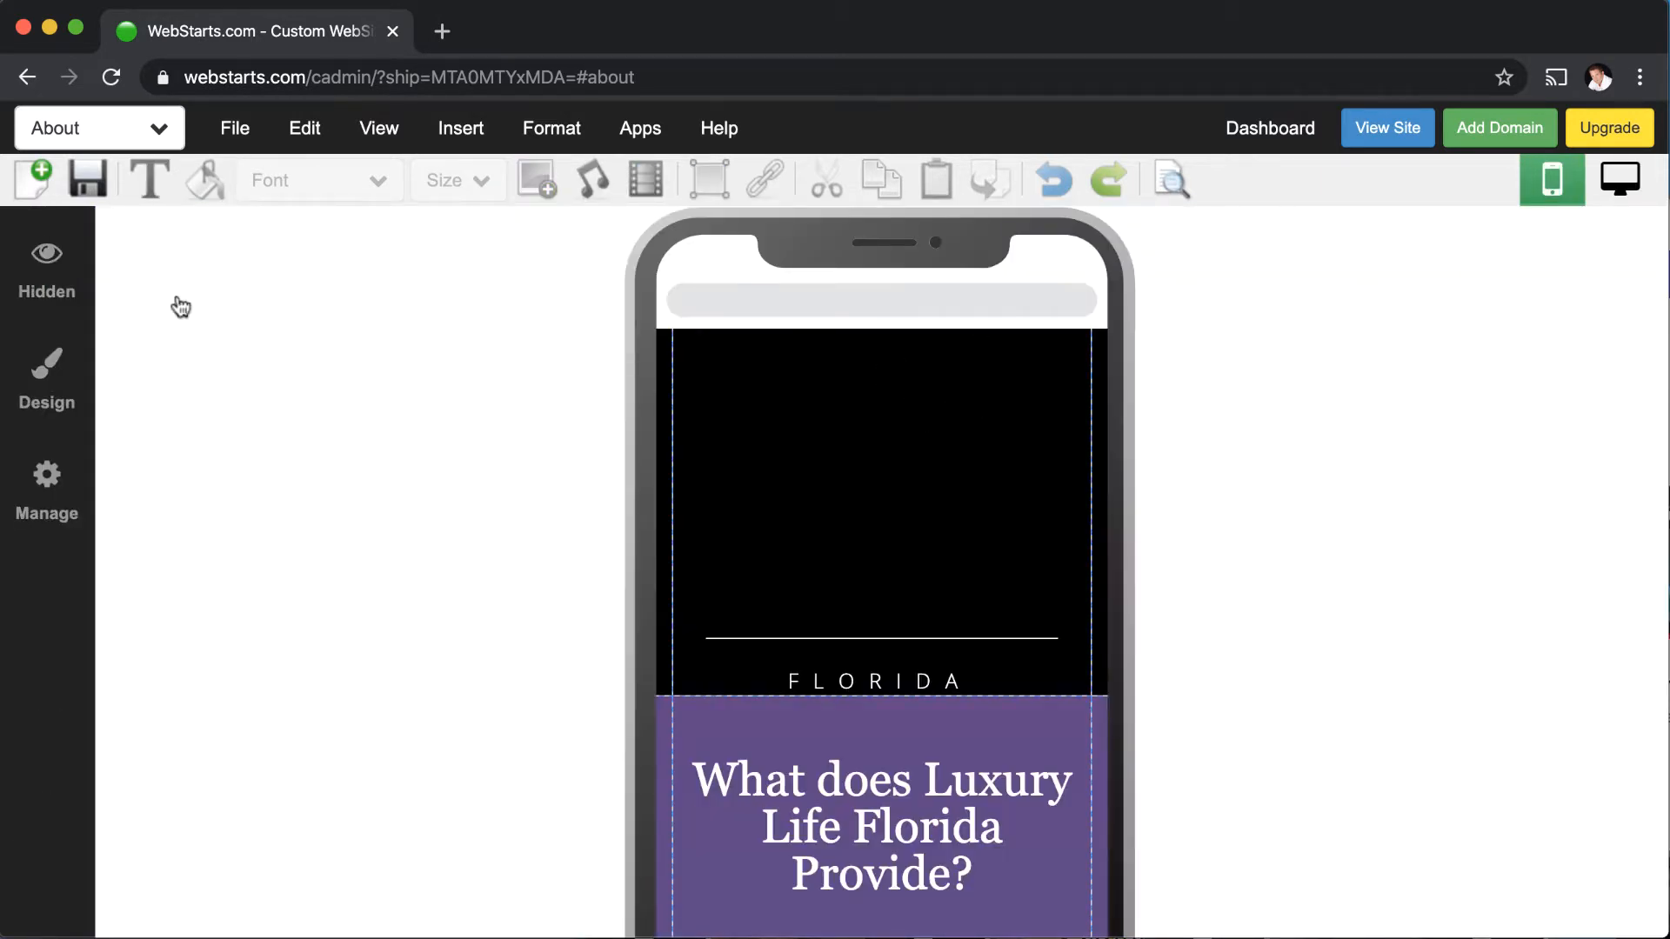
{"action": "left_click", "coordinate": [64, 280]}
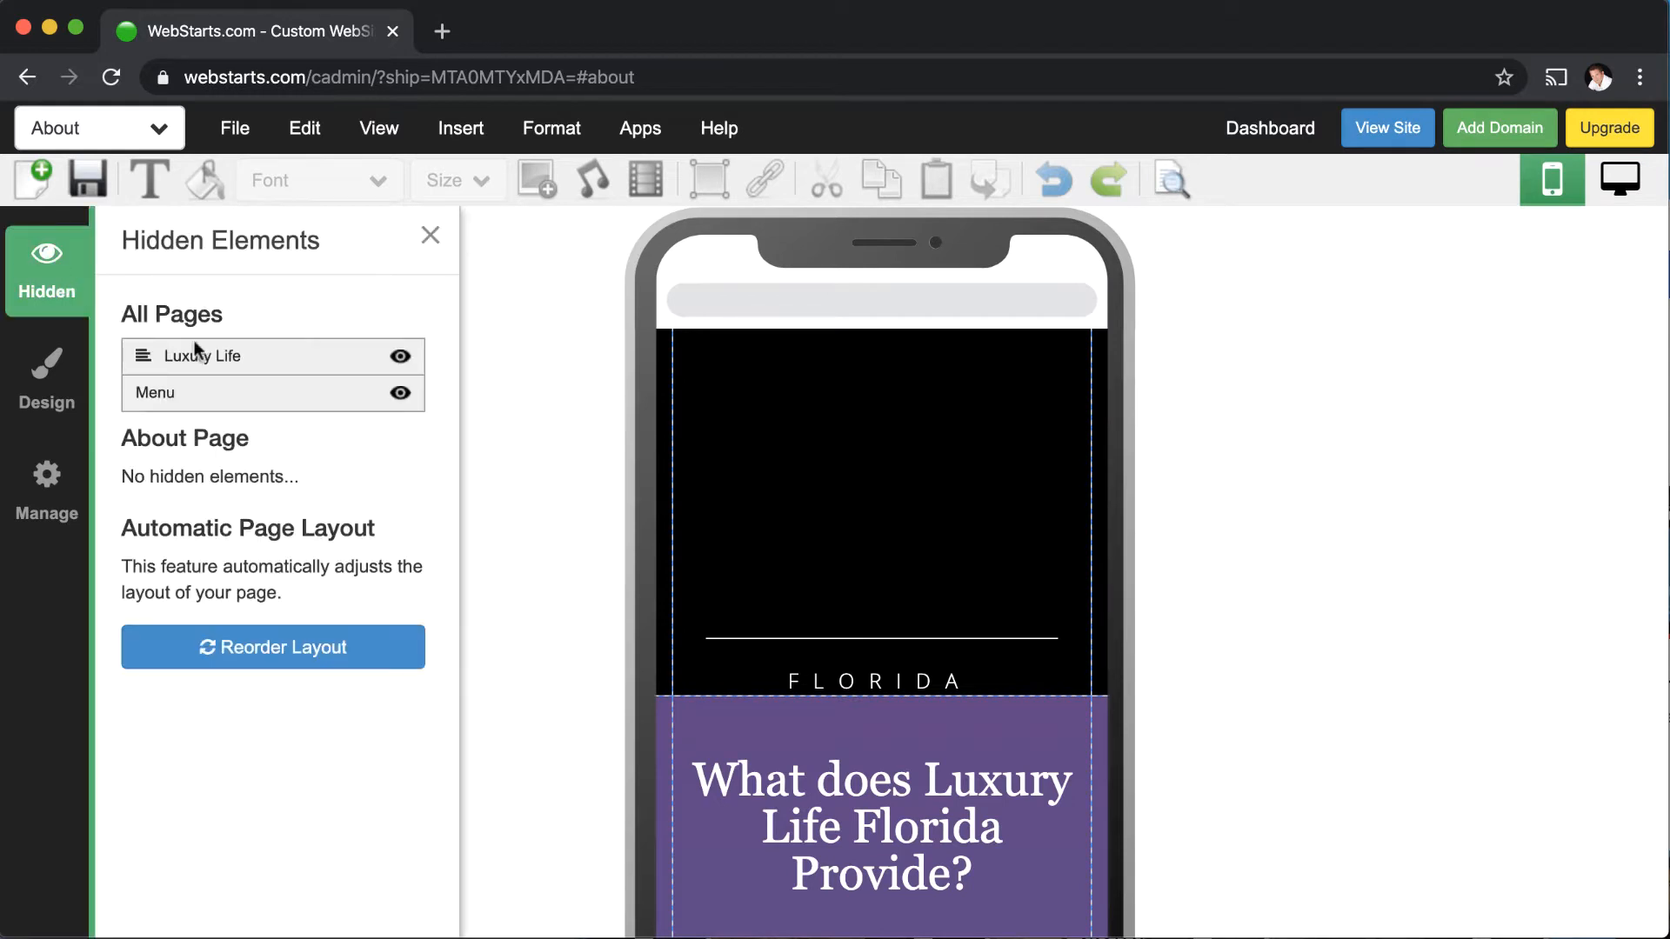
{"action": "left_click", "coordinate": [400, 357]}
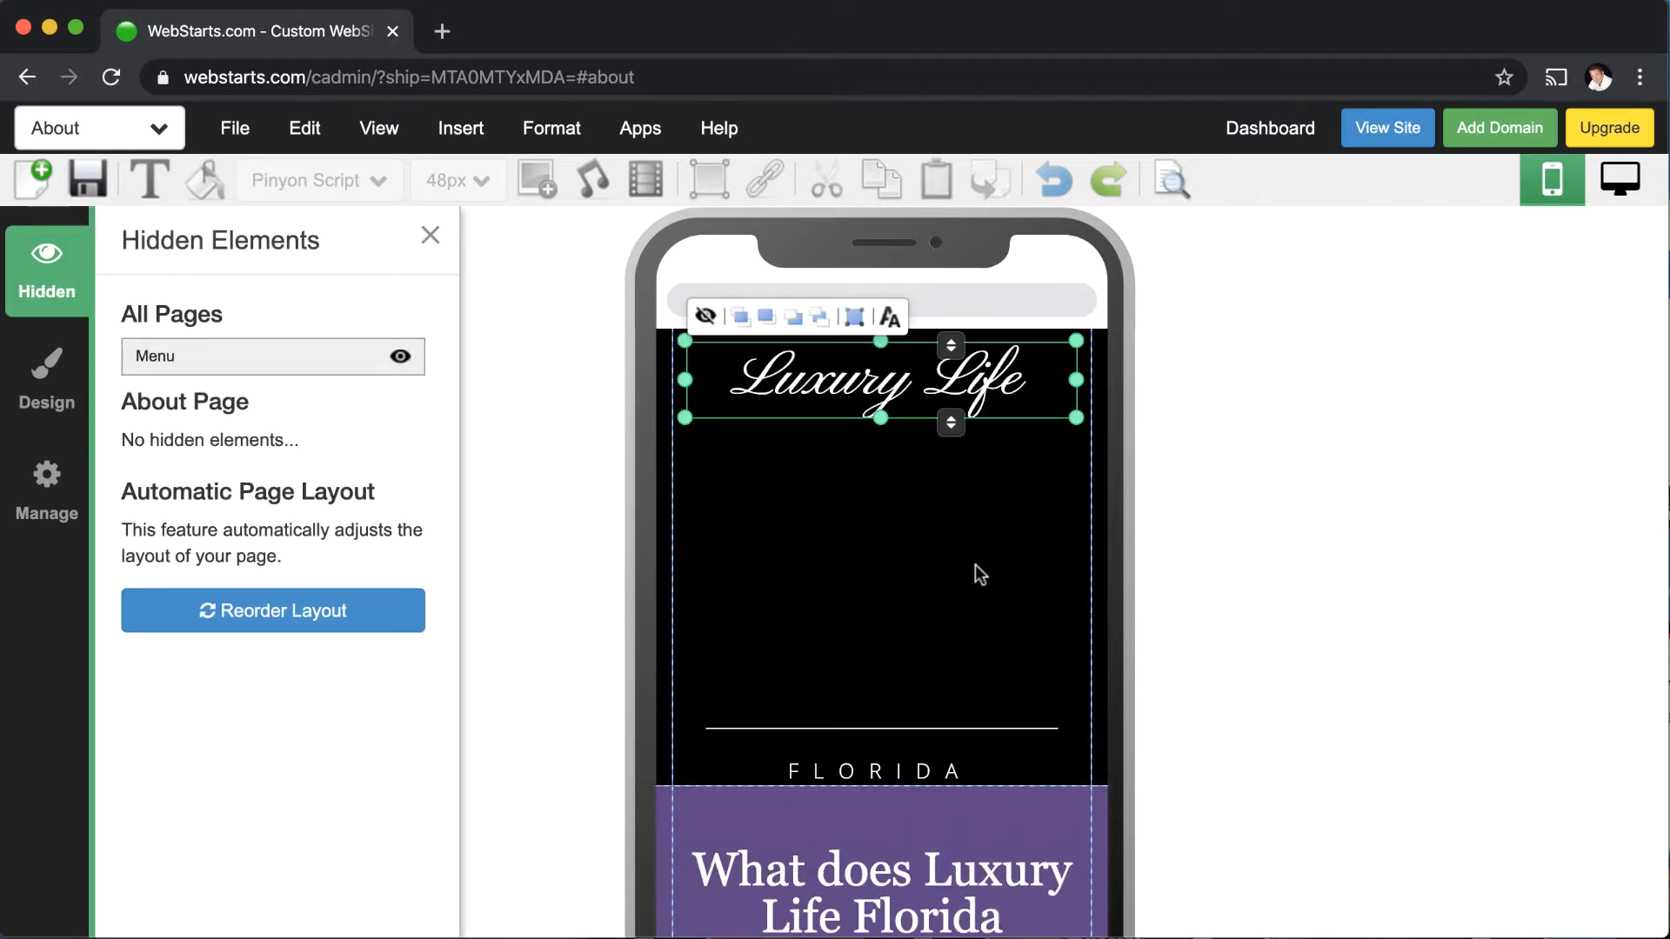
{"action": "left_click", "coordinate": [1249, 587]}
{"action": "left_click", "coordinate": [1170, 600]}
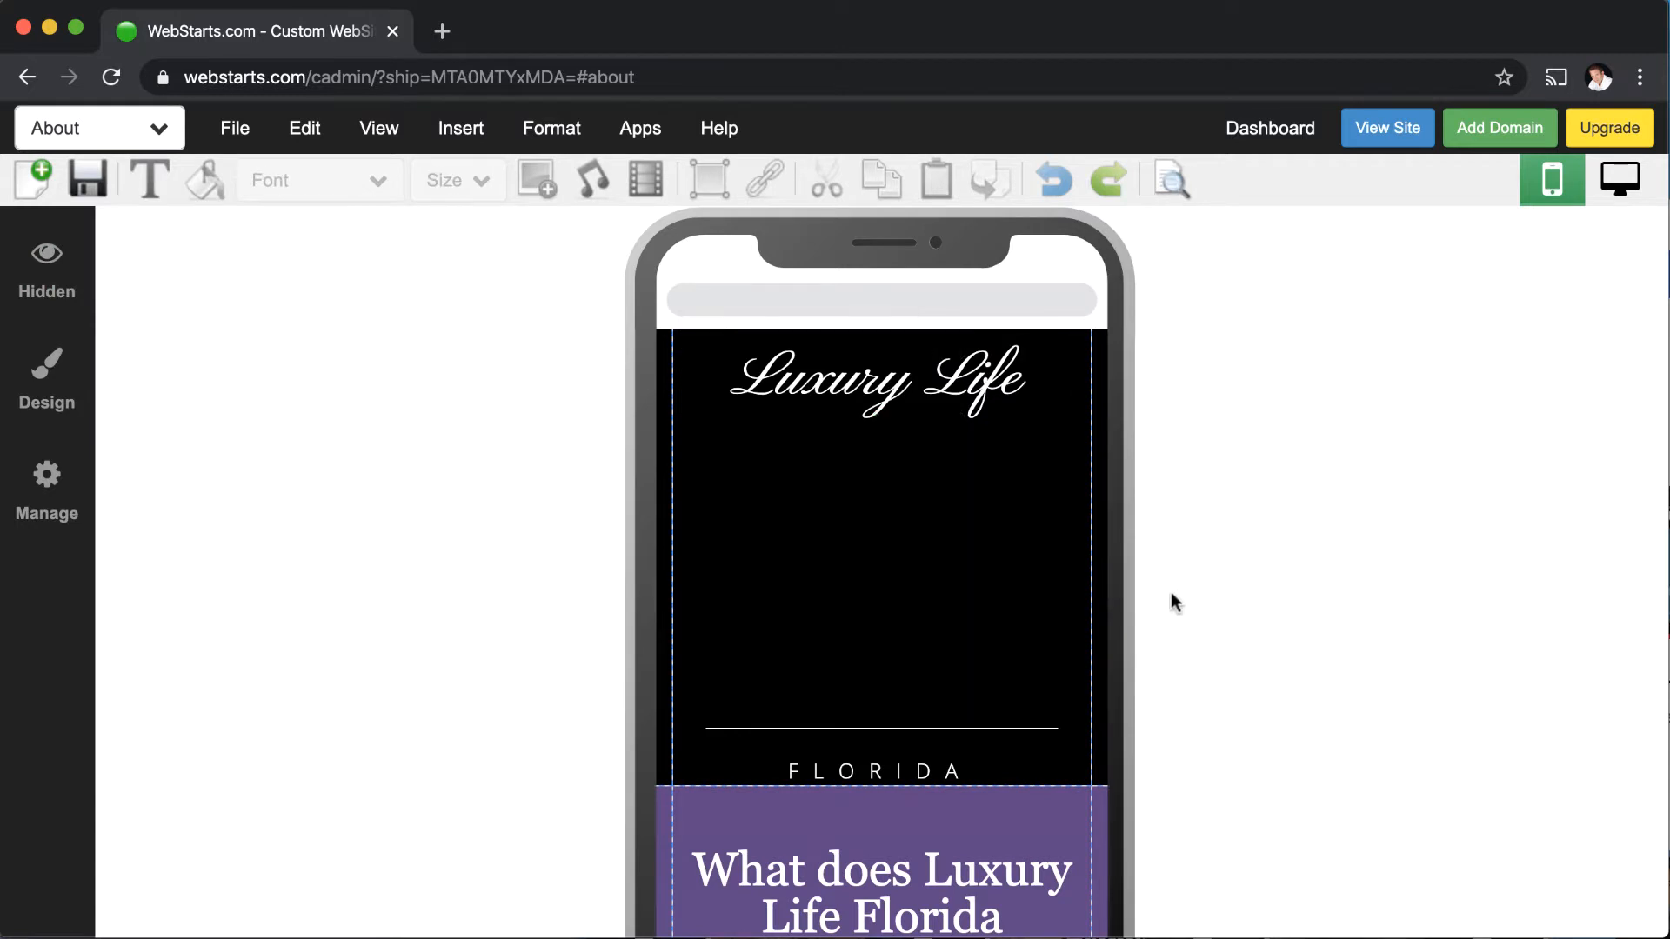
- Increase the mobile font size of the "What we do in a paragraph of text." text block
{"action": "scroll", "coordinate": [1171, 599], "scroll_direction": "down", "scroll_amount": 10}
{"action": "scroll", "coordinate": [1168, 601], "scroll_direction": "down", "scroll_amount": 10}
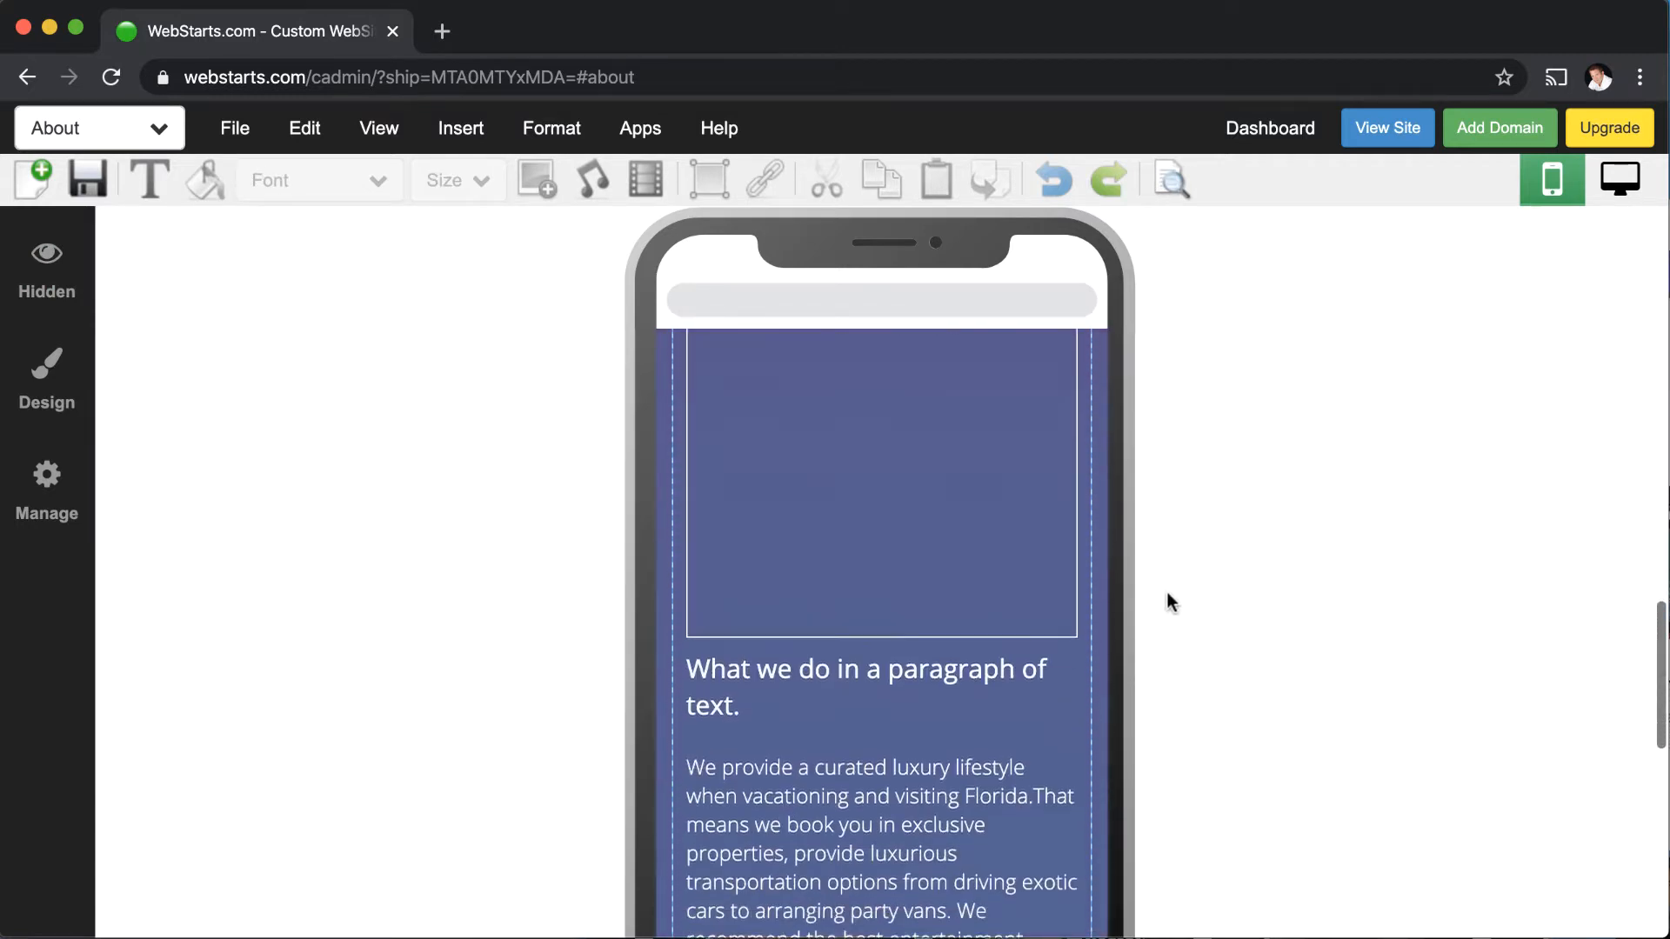
{"action": "scroll", "coordinate": [965, 570], "scroll_direction": "up", "scroll_amount": 3}
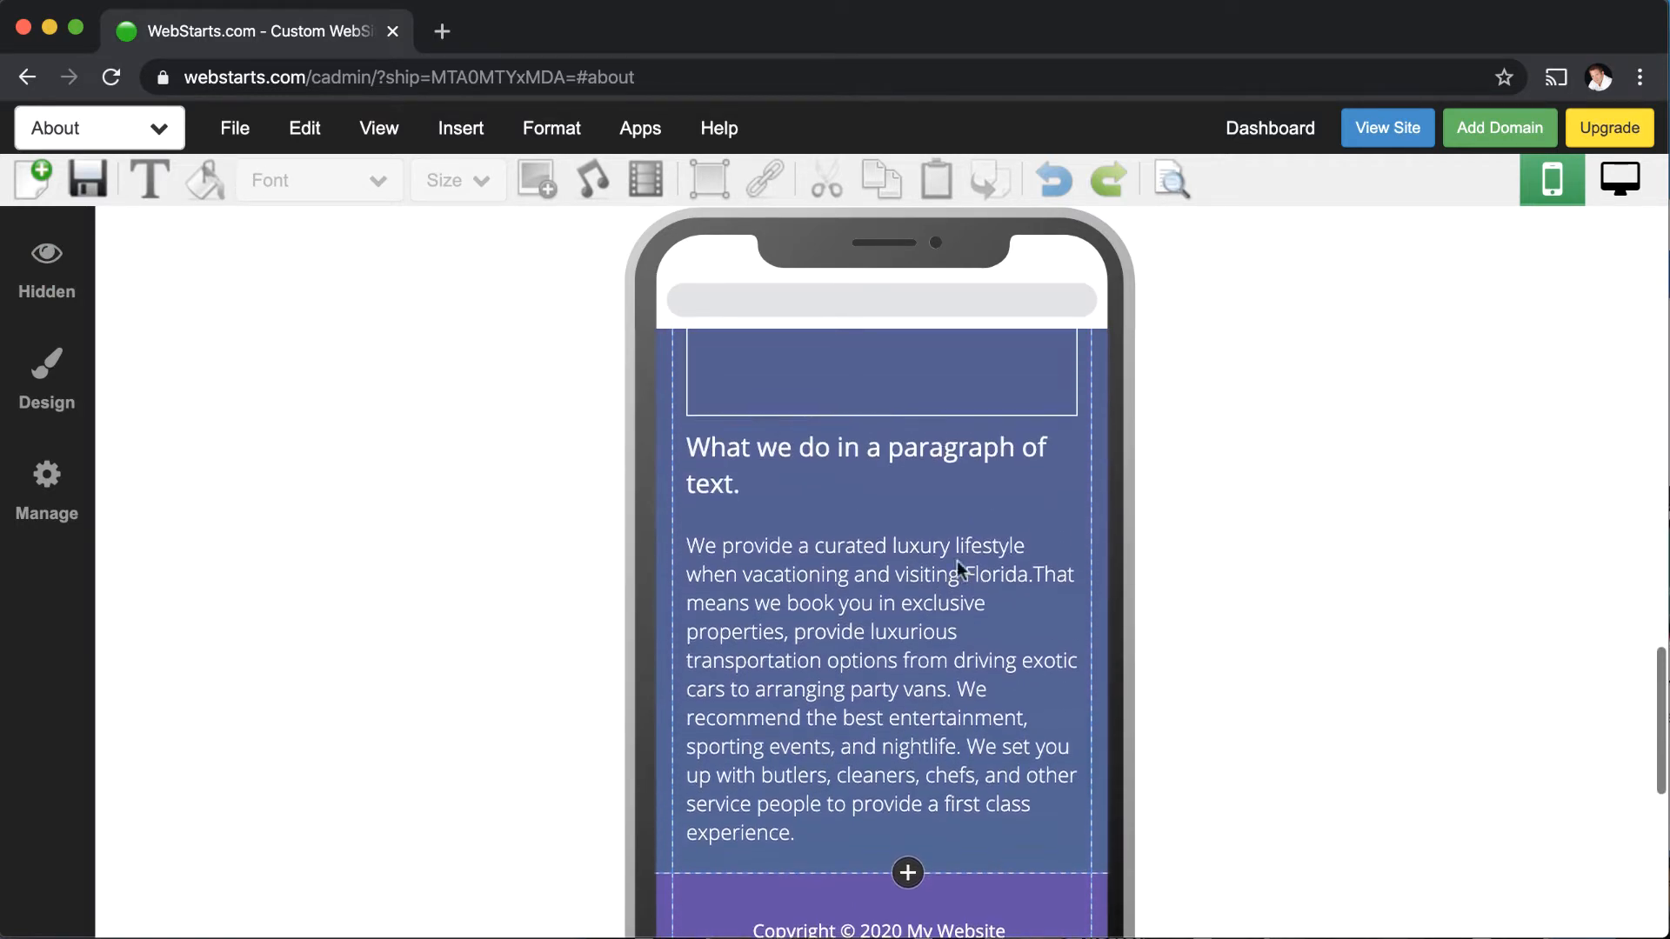
{"action": "left_click", "coordinate": [943, 557]}
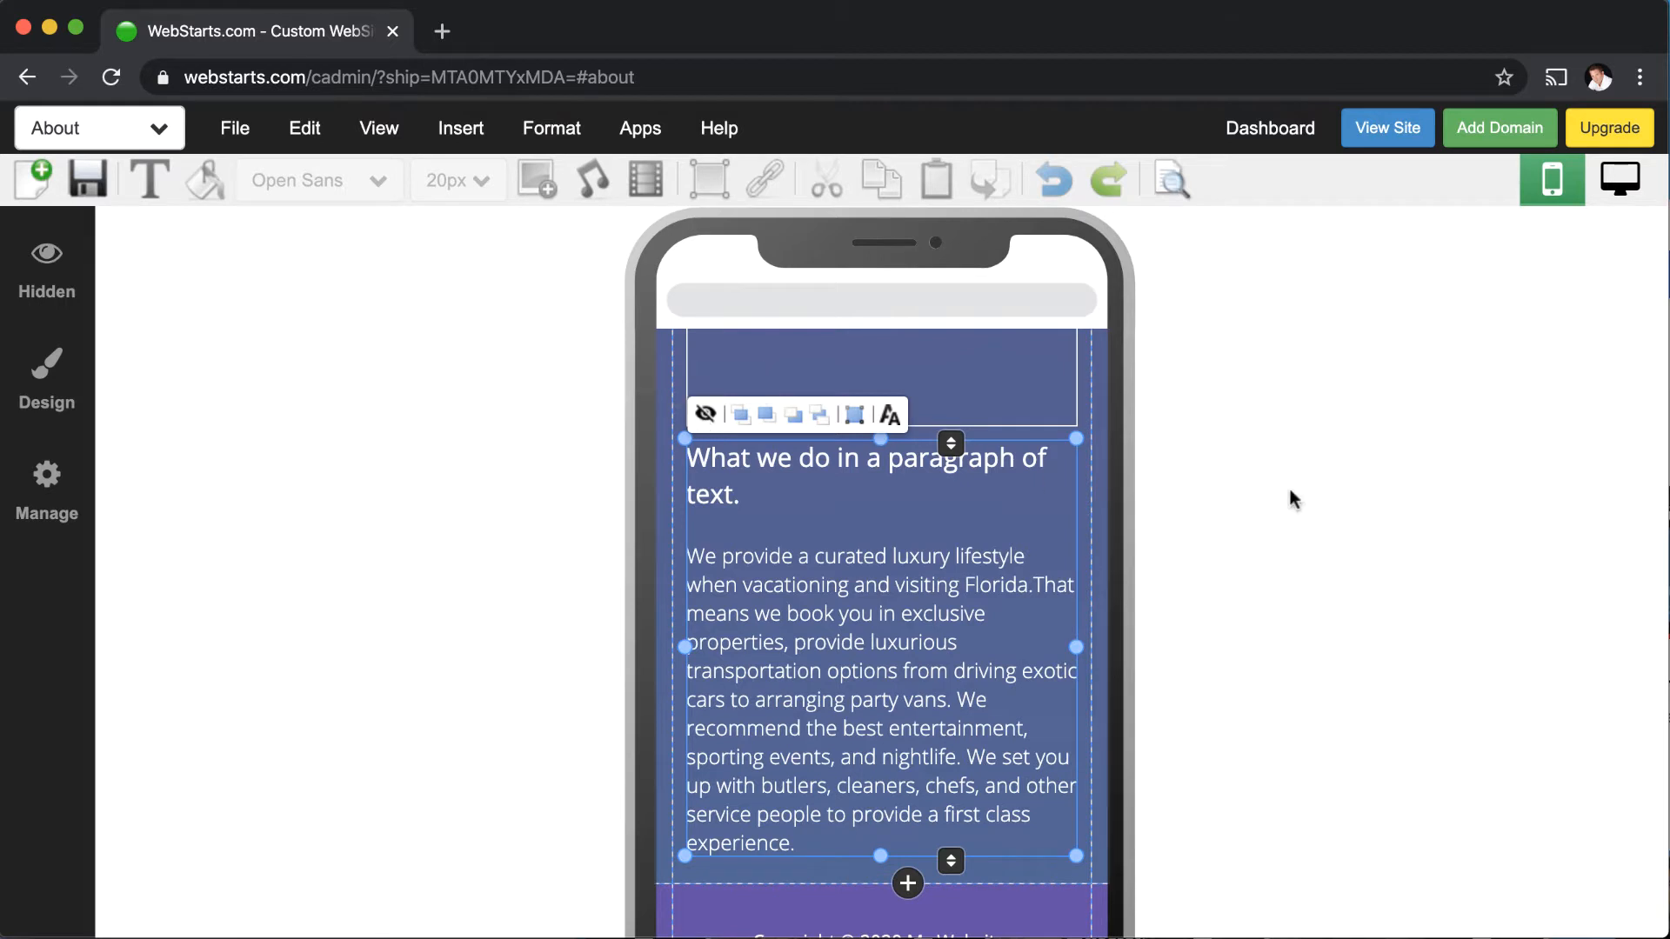
{"action": "left_click", "coordinate": [1309, 505]}
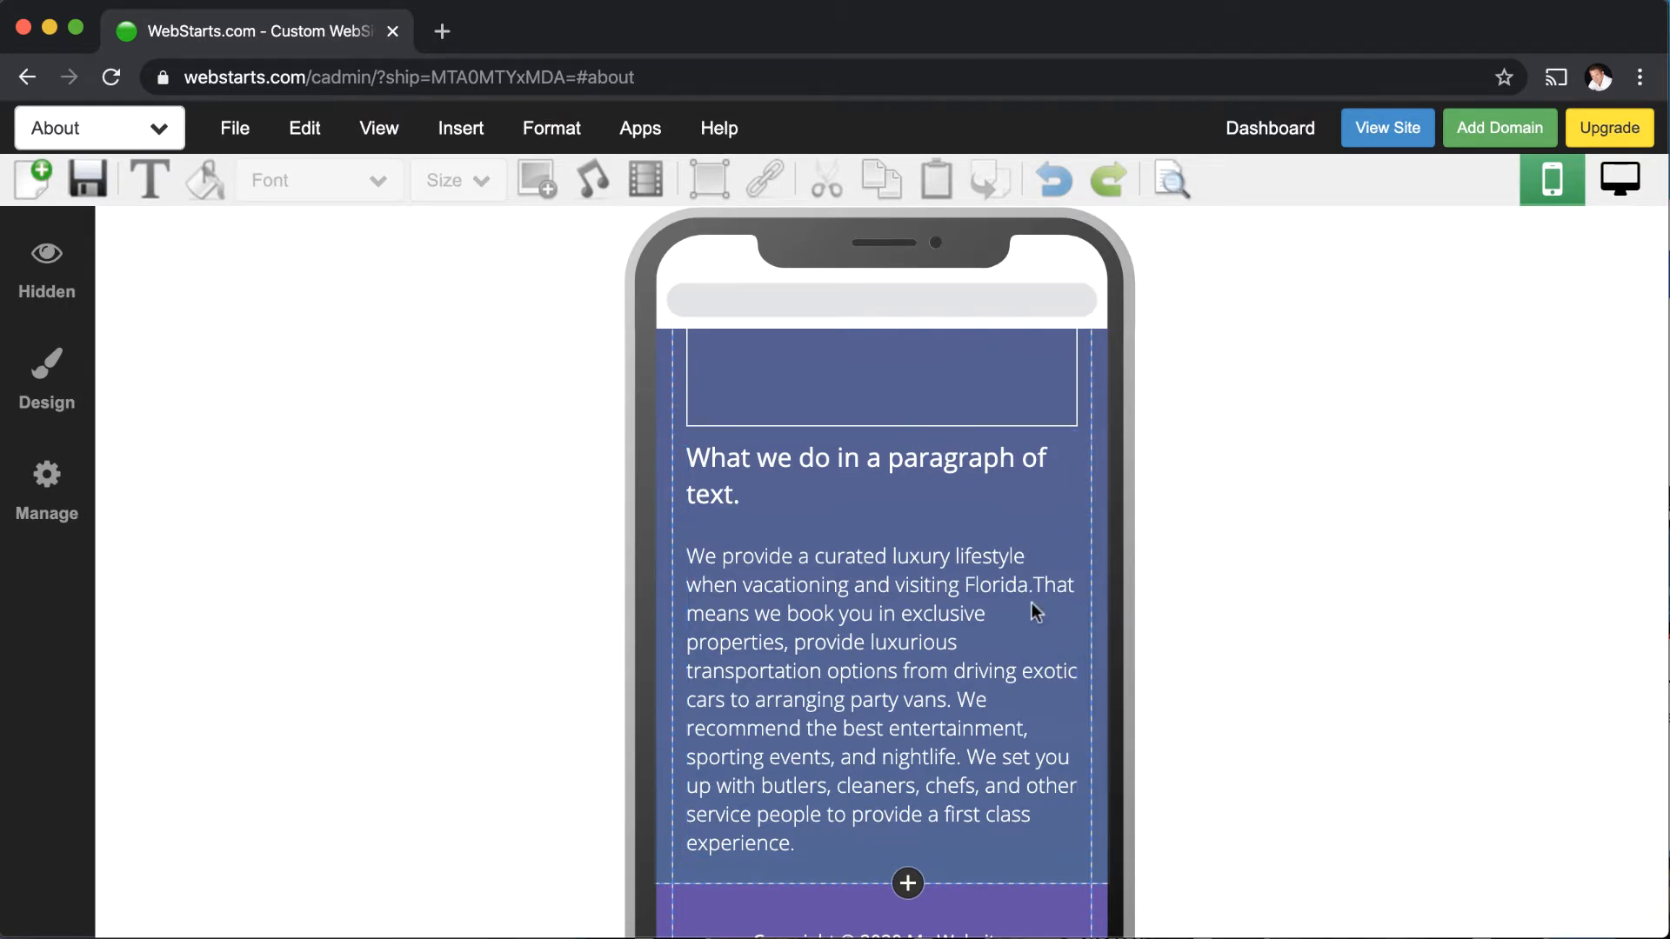
{"action": "left_click", "coordinate": [961, 618]}
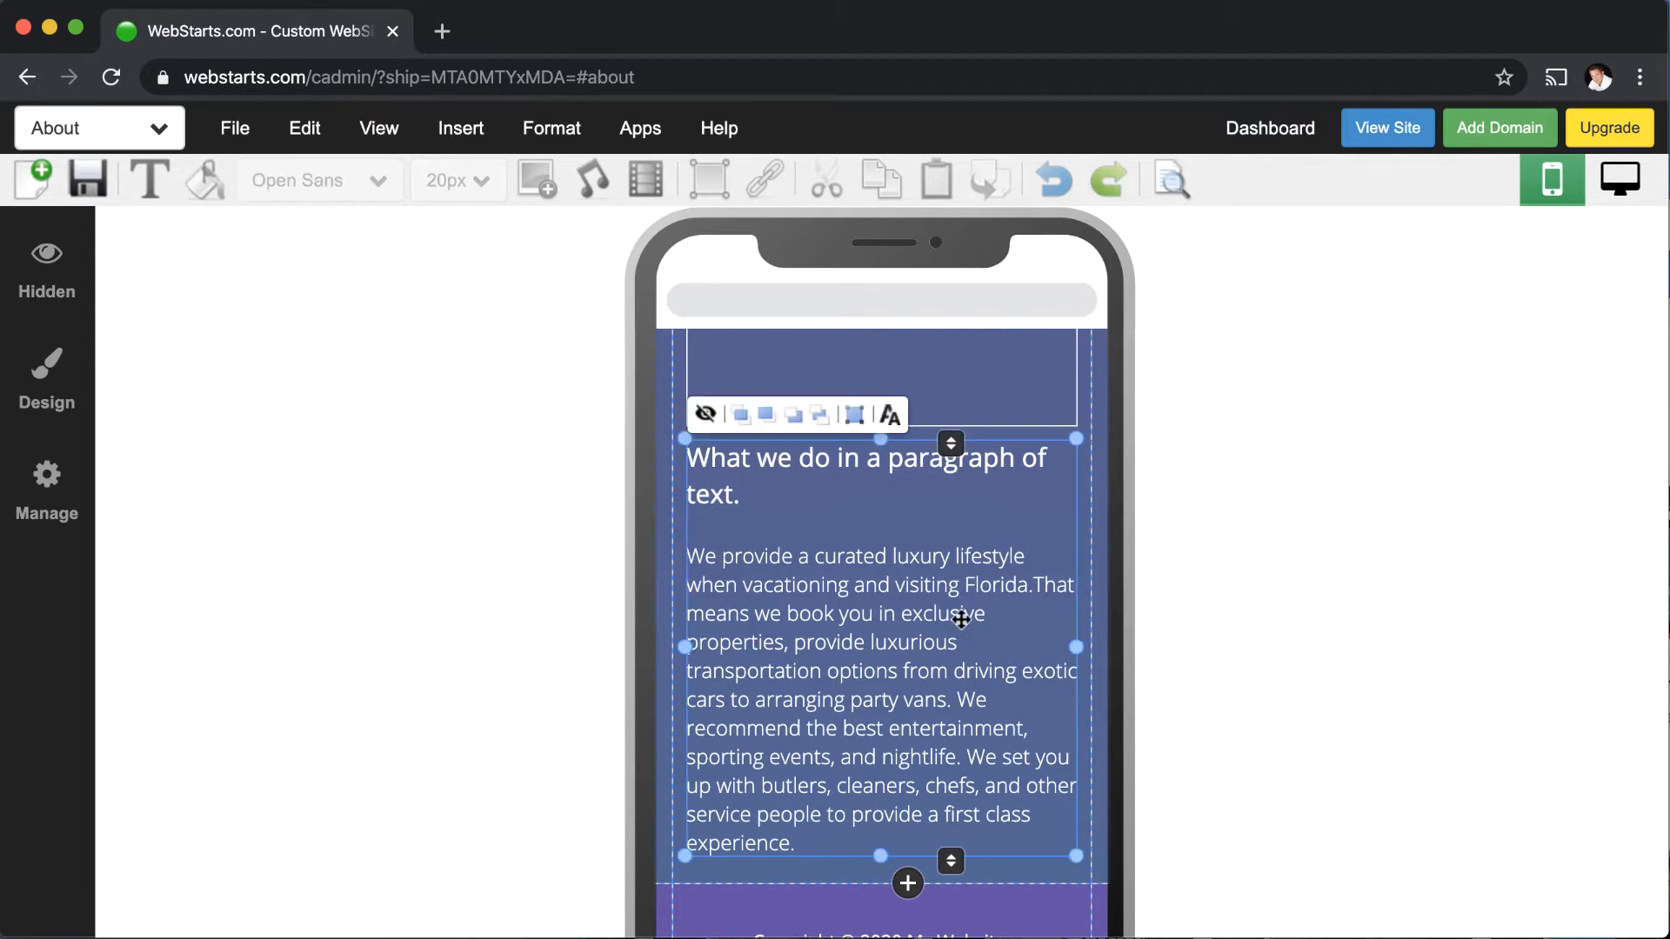
{"action": "left_click", "coordinate": [889, 416]}
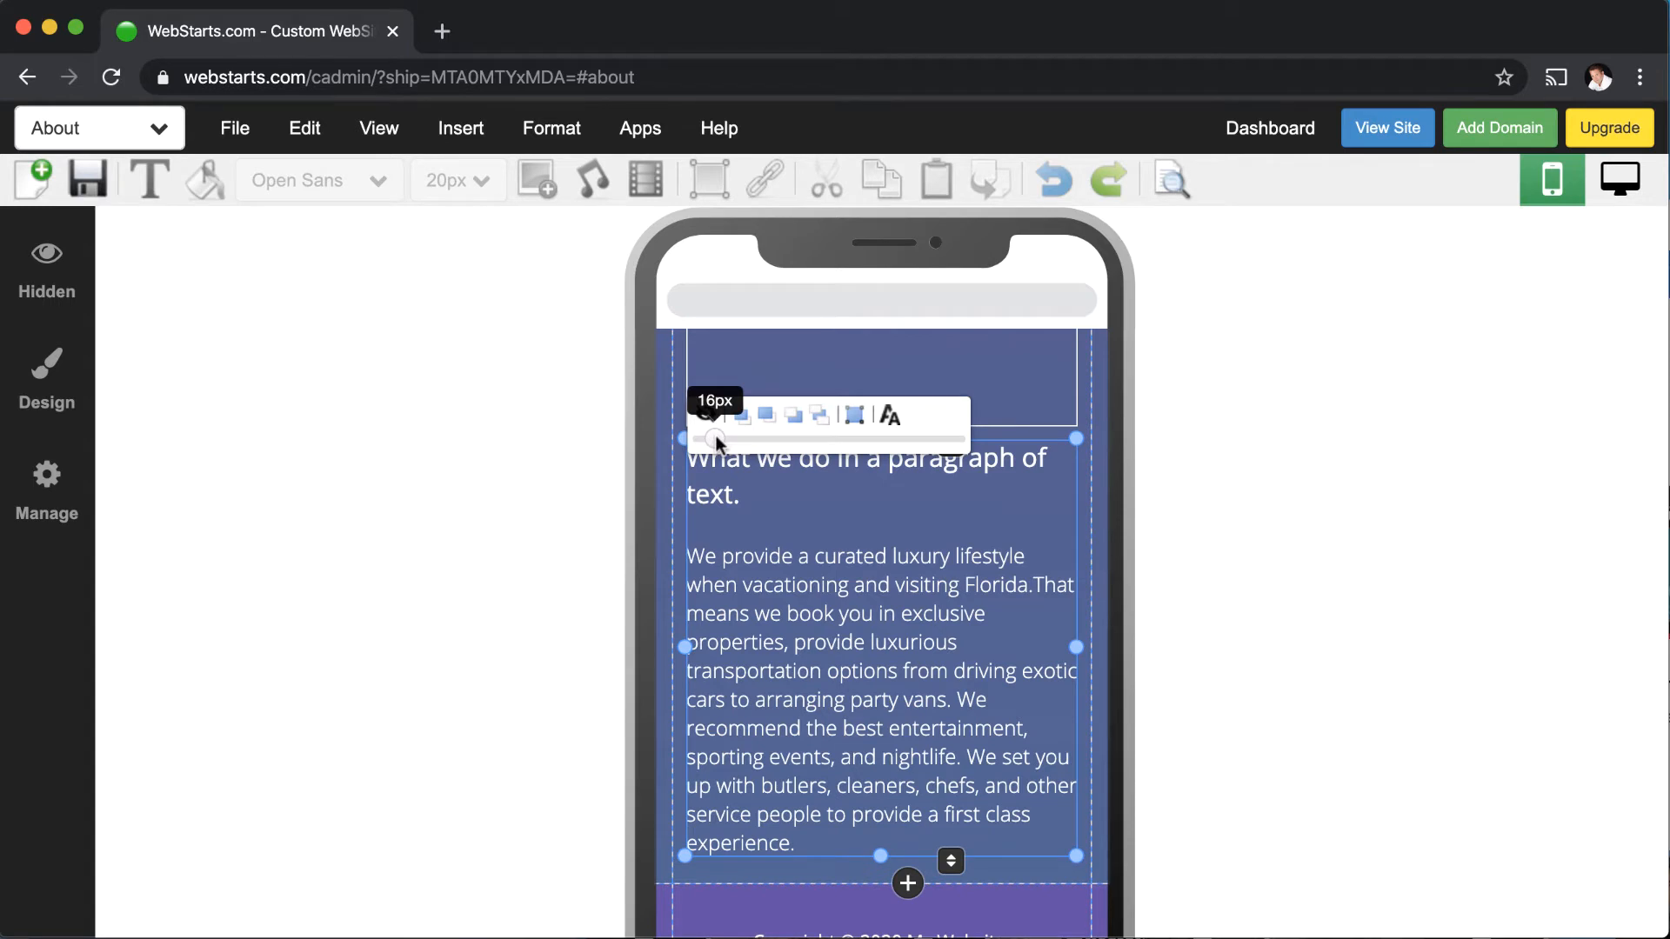
{"action": "left_click_drag", "start_coordinate": [716, 435], "coordinate": [732, 436]}
{"action": "left_click", "coordinate": [1200, 636]}
- Extend the blue background down behind the enlarged paragraph, move the footer lower, and stretch the background to meet it
{"action": "scroll", "coordinate": [1193, 652], "scroll_direction": "down", "scroll_amount": 5}
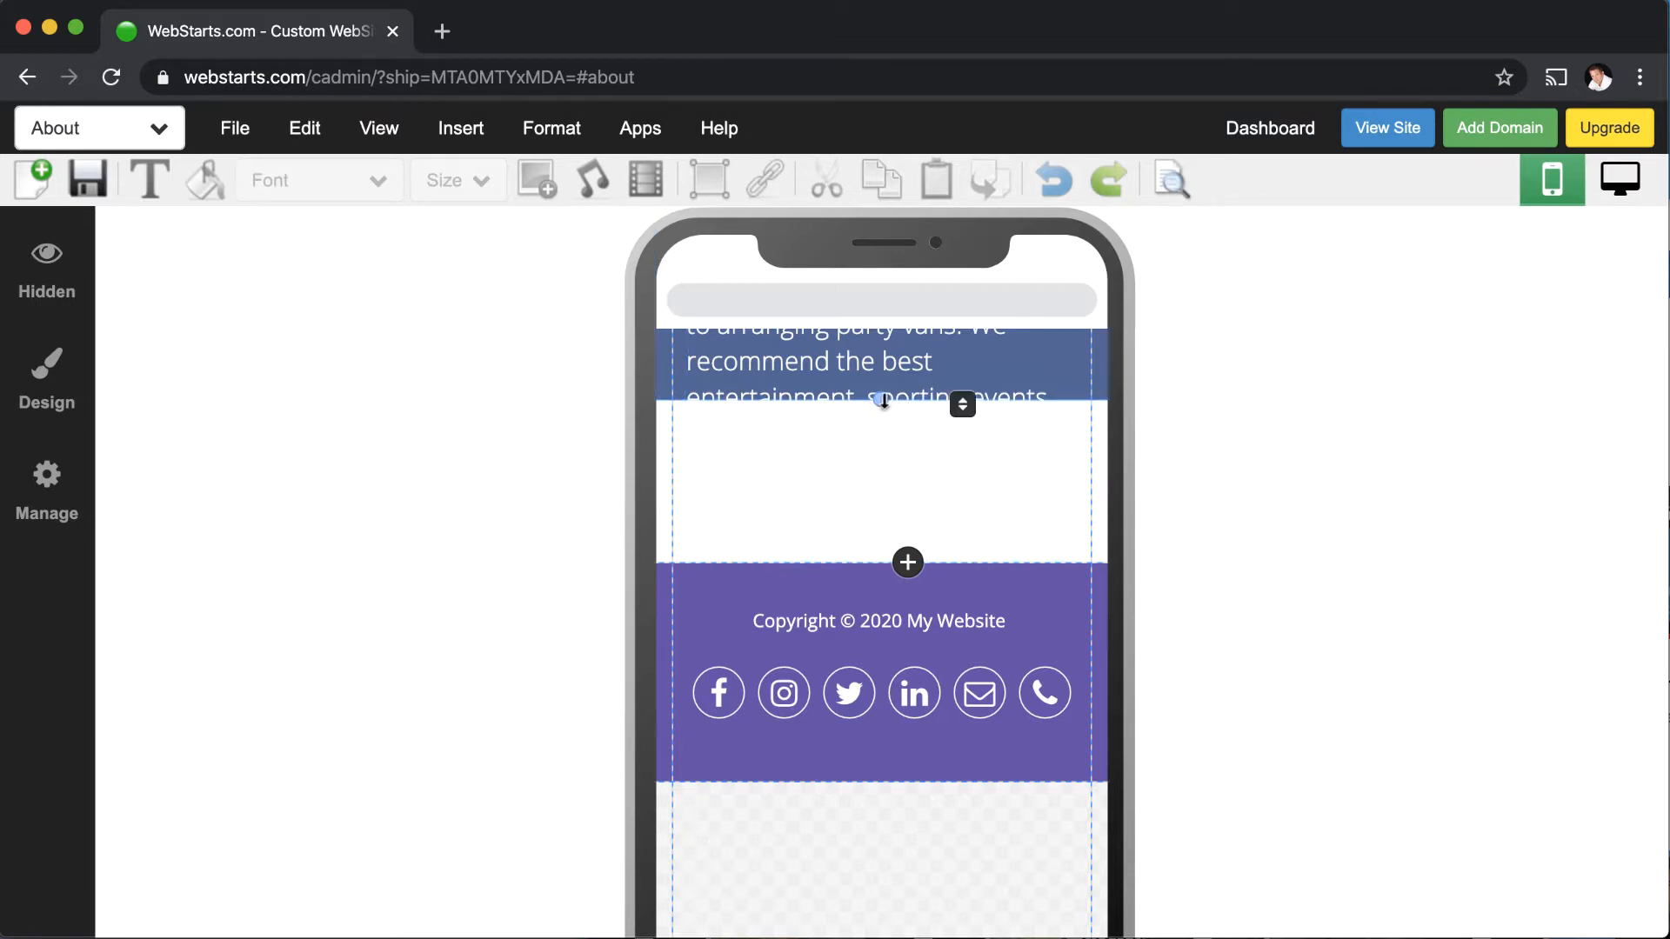
{"action": "left_click_drag", "start_coordinate": [881, 400], "coordinate": [884, 474]}
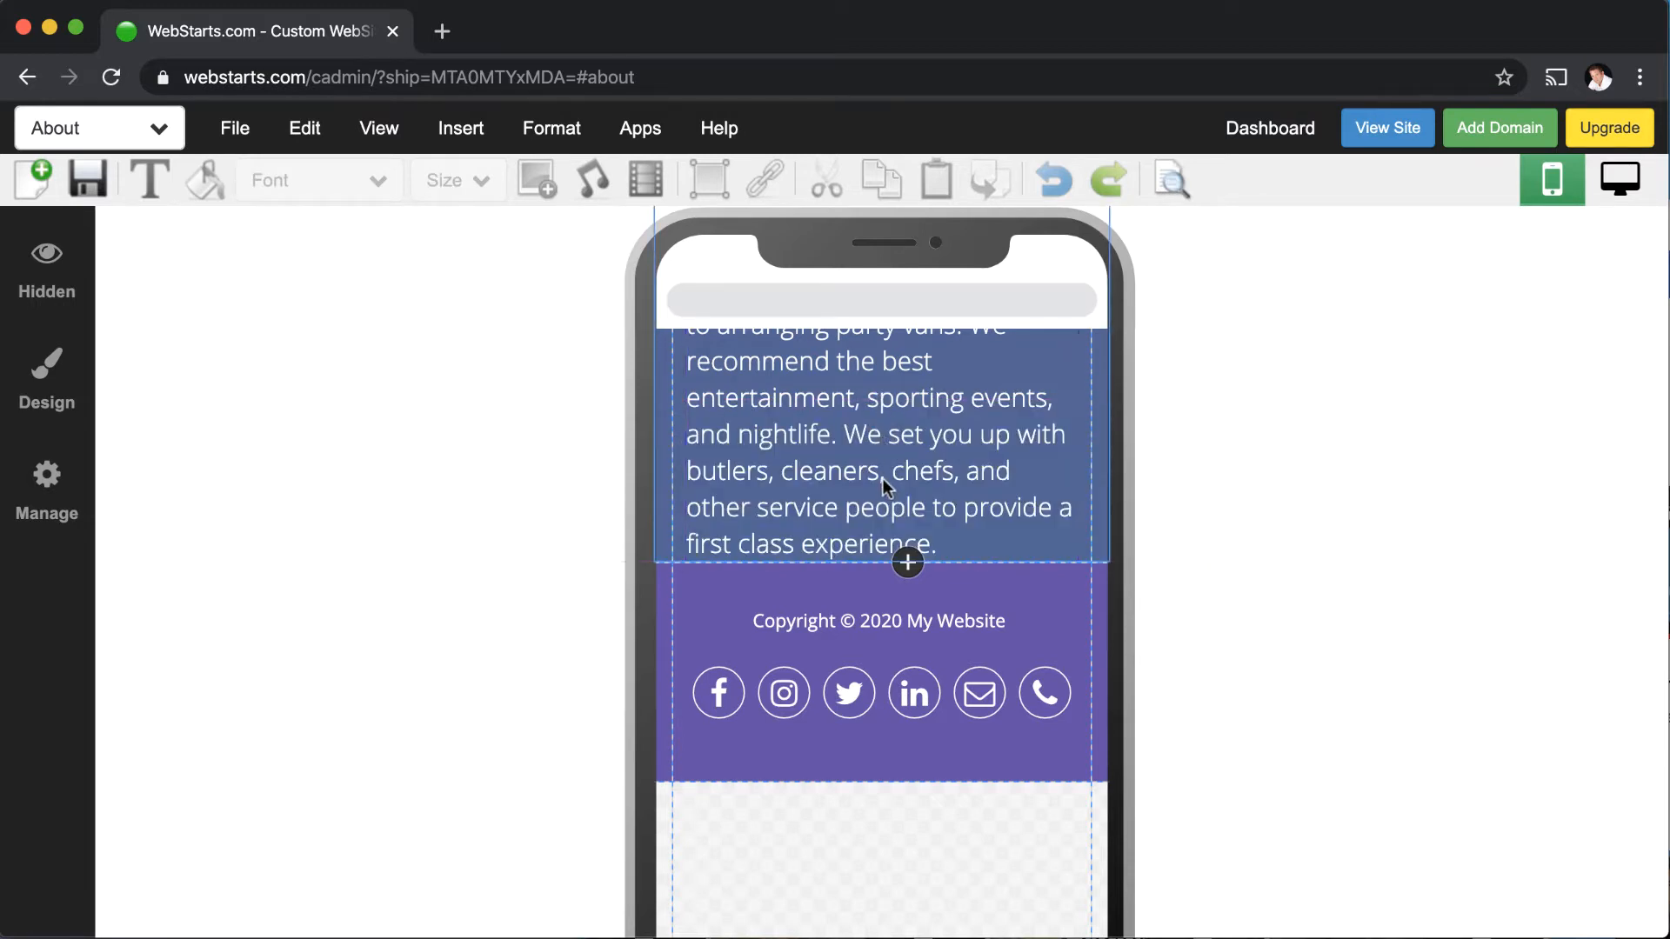
{"action": "left_click_drag", "start_coordinate": [1002, 564], "coordinate": [1006, 597]}
{"action": "left_click", "coordinate": [1008, 559]}
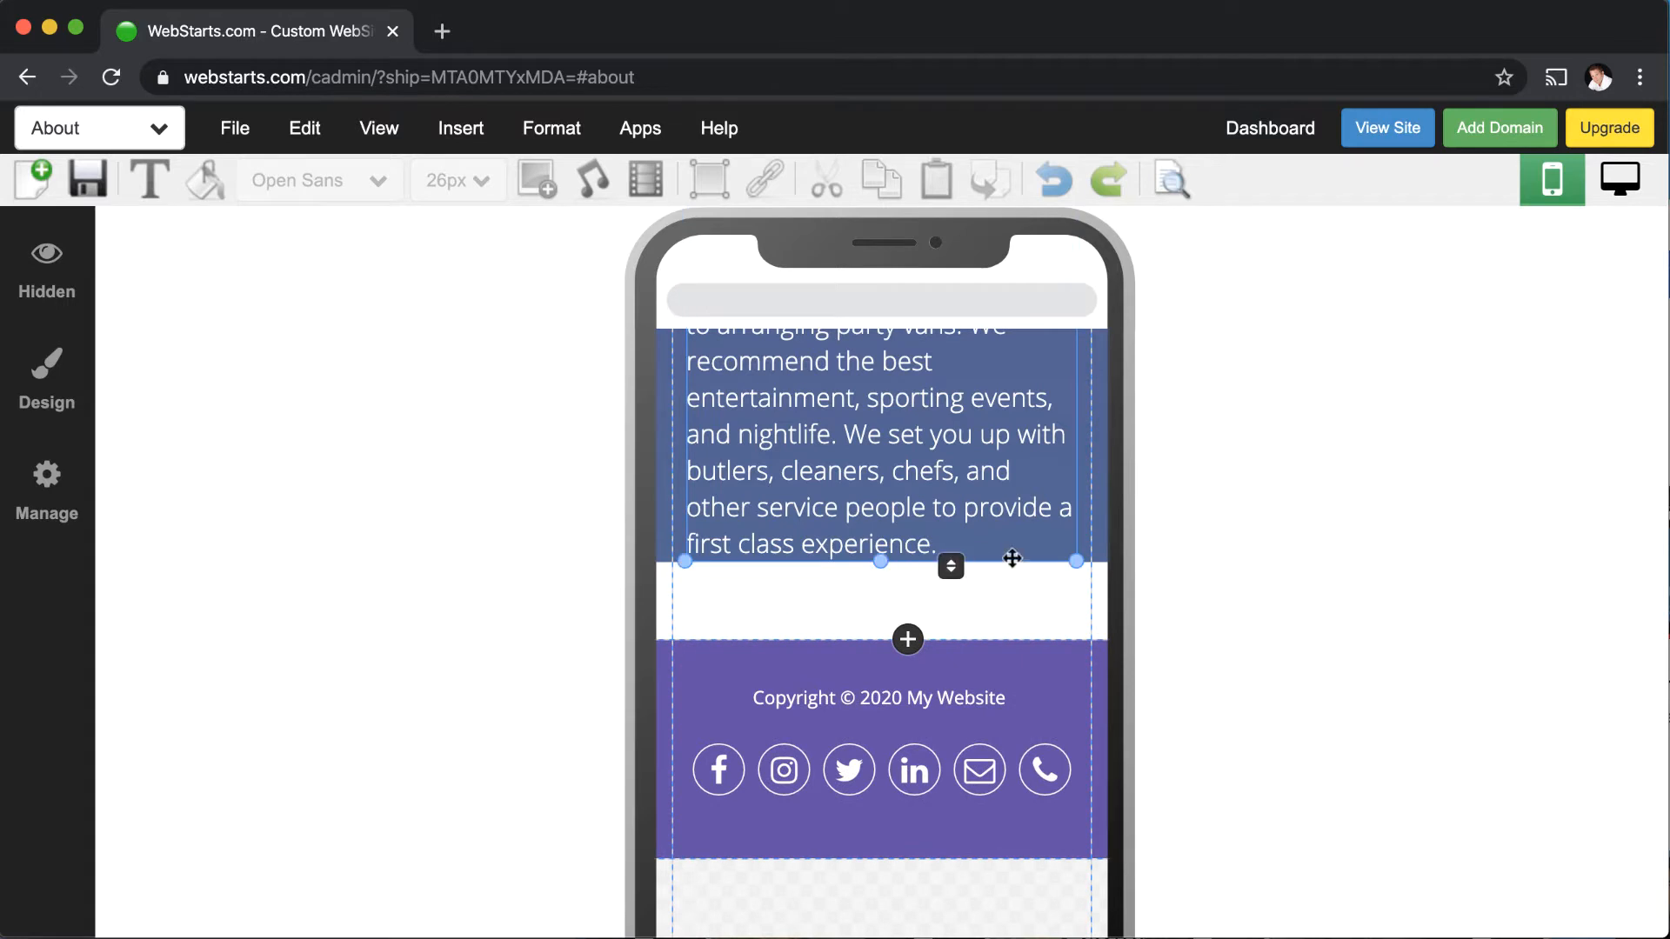
{"action": "left_click", "coordinate": [901, 571]}
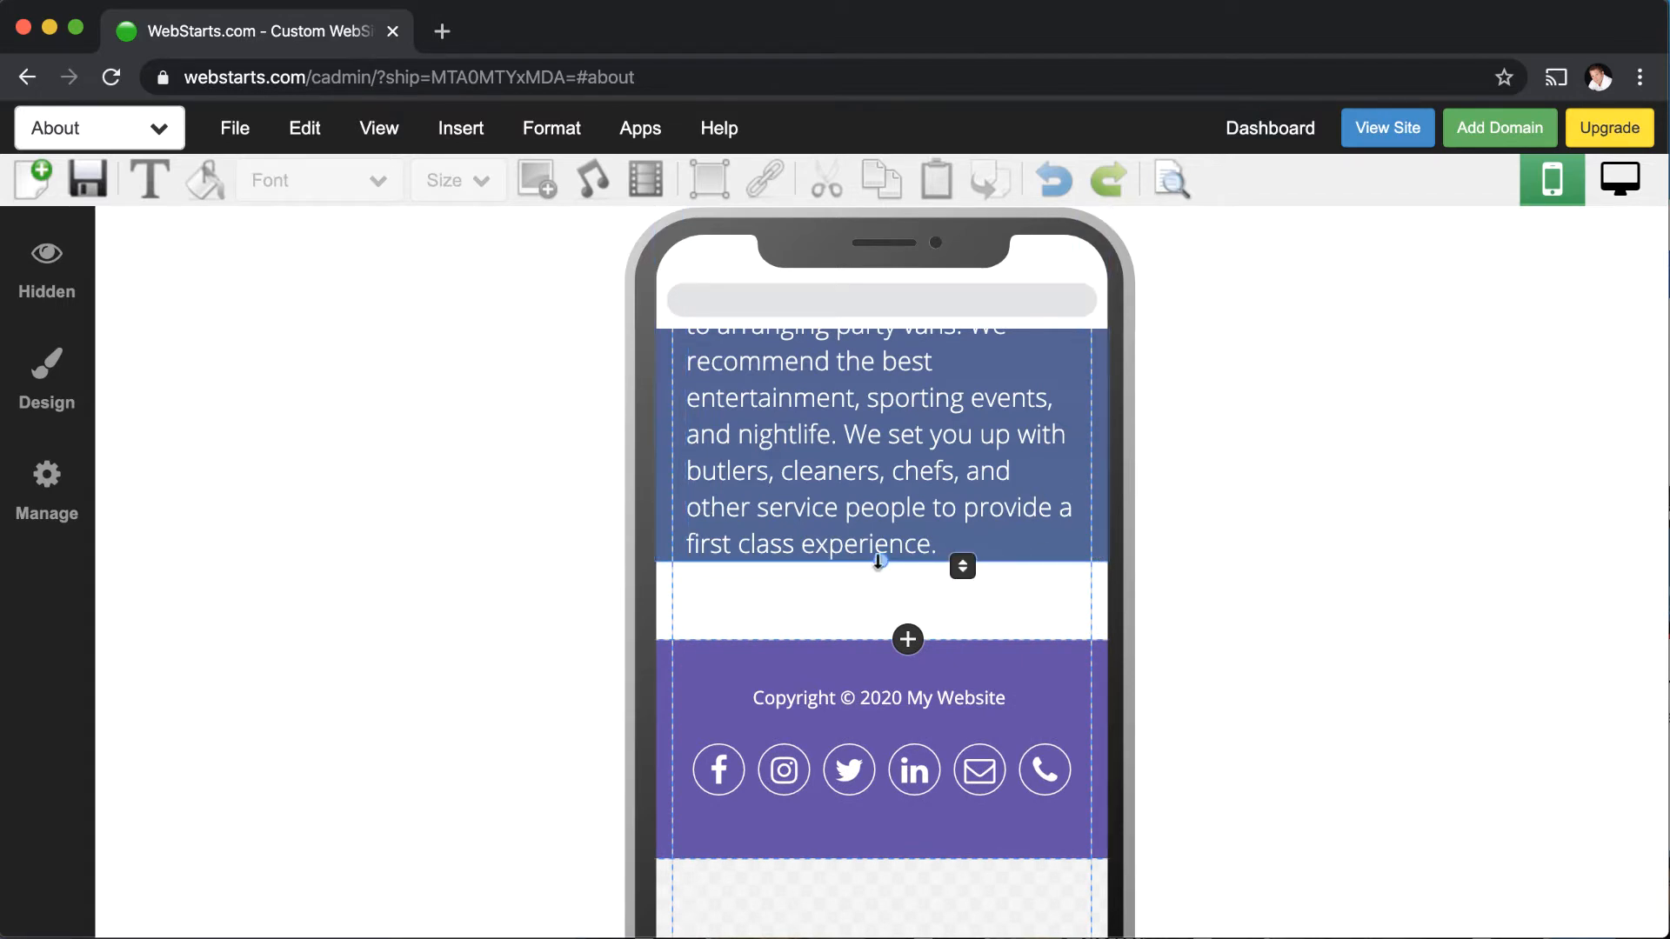
{"action": "left_click_drag", "start_coordinate": [878, 564], "coordinate": [878, 641]}
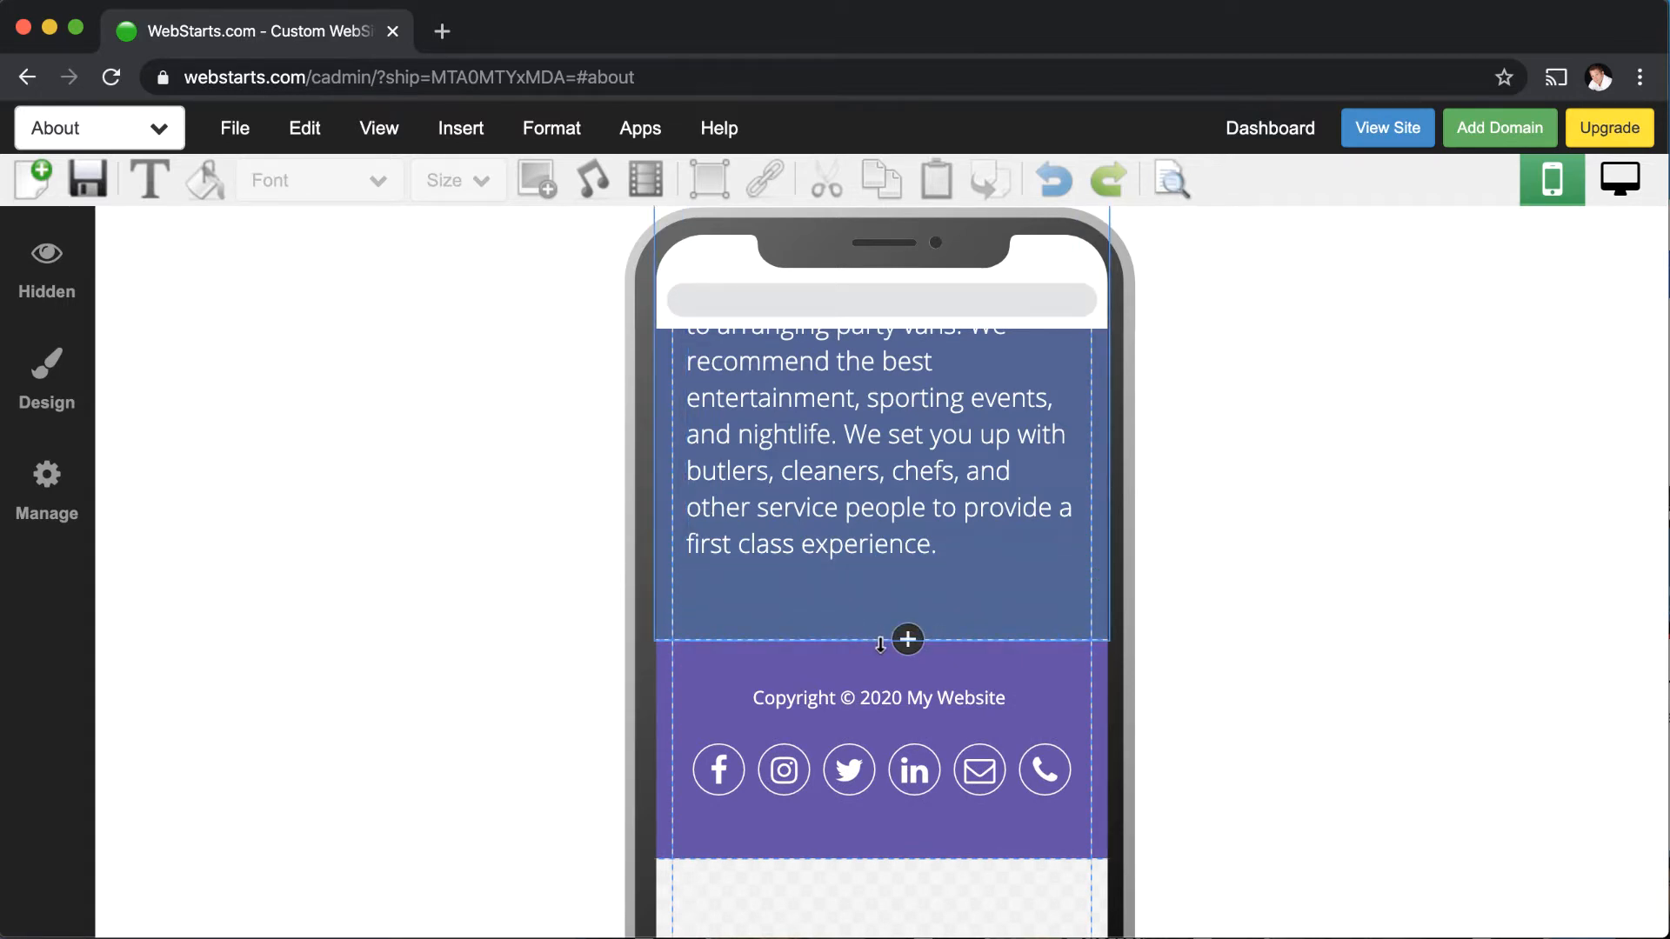
{"action": "scroll", "coordinate": [1241, 675], "scroll_direction": "up", "scroll_amount": 5}
{"action": "scroll", "coordinate": [1244, 679], "scroll_direction": "up", "scroll_amount": 2}
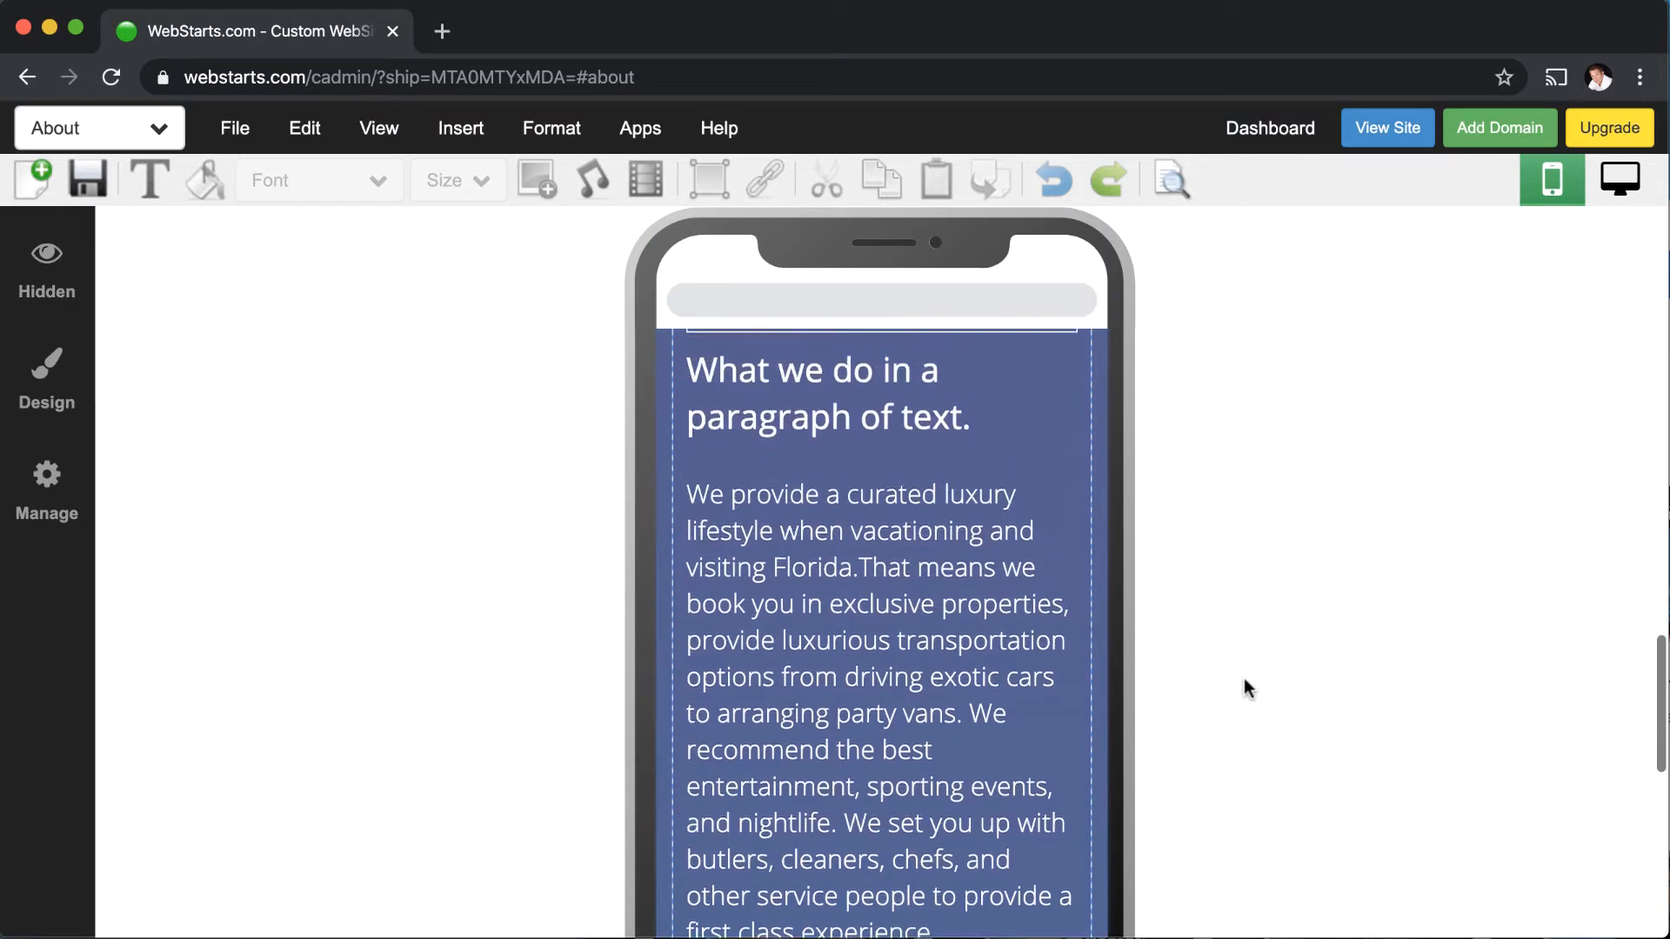
{"action": "left_click", "coordinate": [1015, 657]}
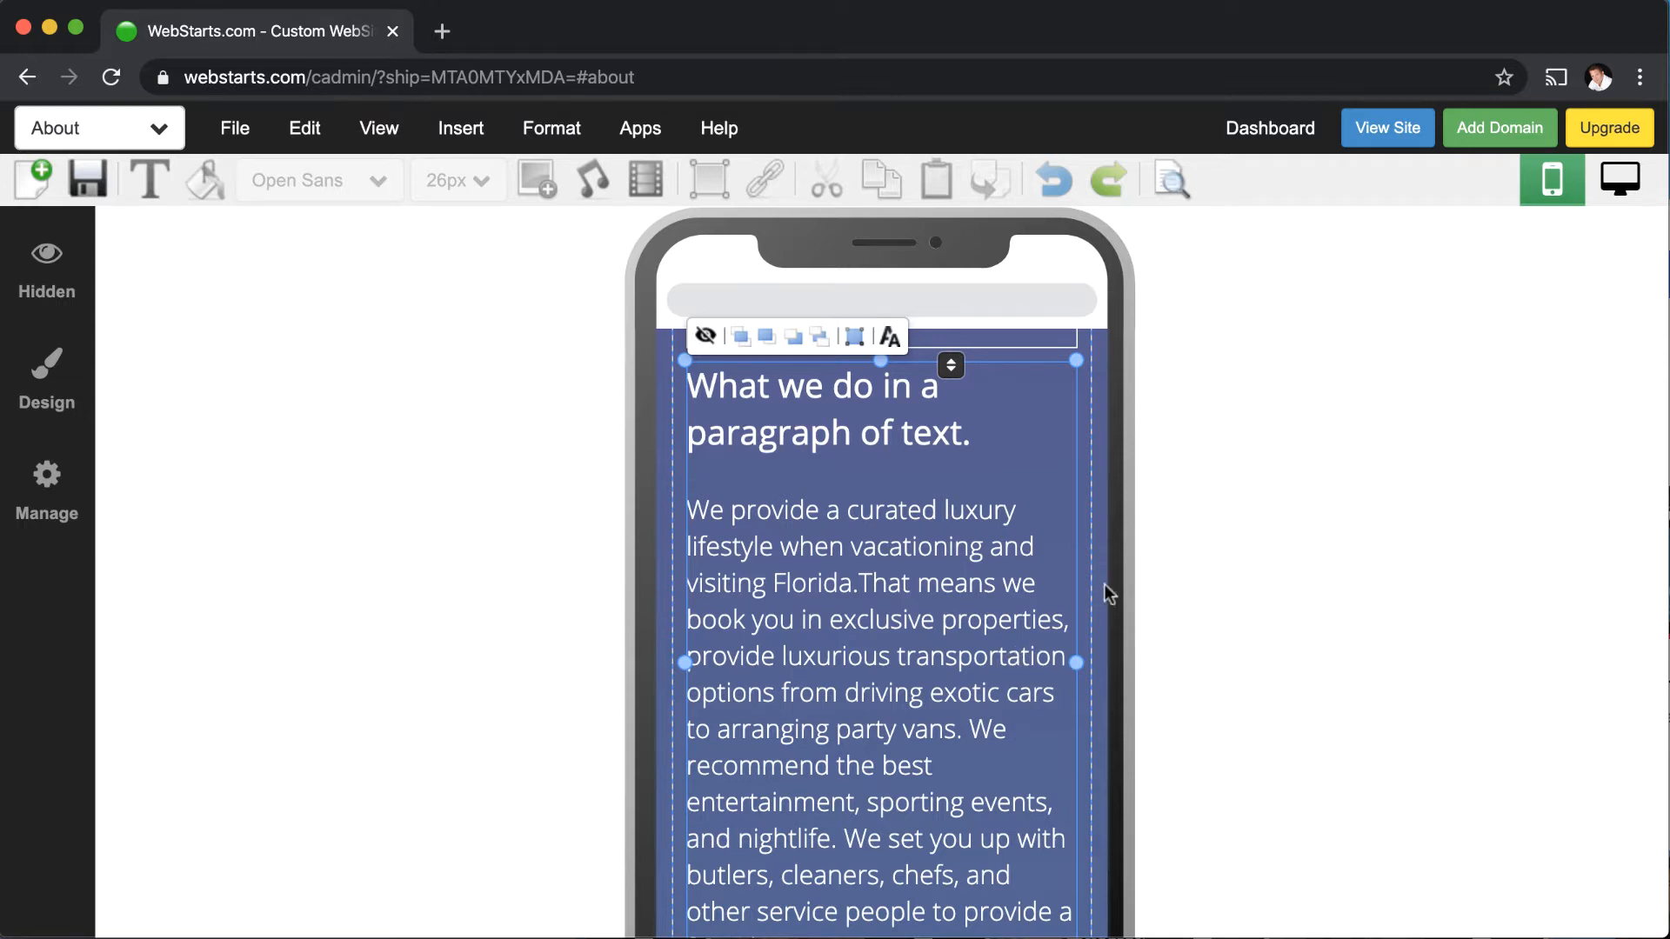
- Move the header's horizontal line up below "Luxury Life" and place the "FLORIDA" text beneath it at about Y 200
{"action": "scroll", "coordinate": [1105, 585], "scroll_direction": "up", "scroll_amount": 15}
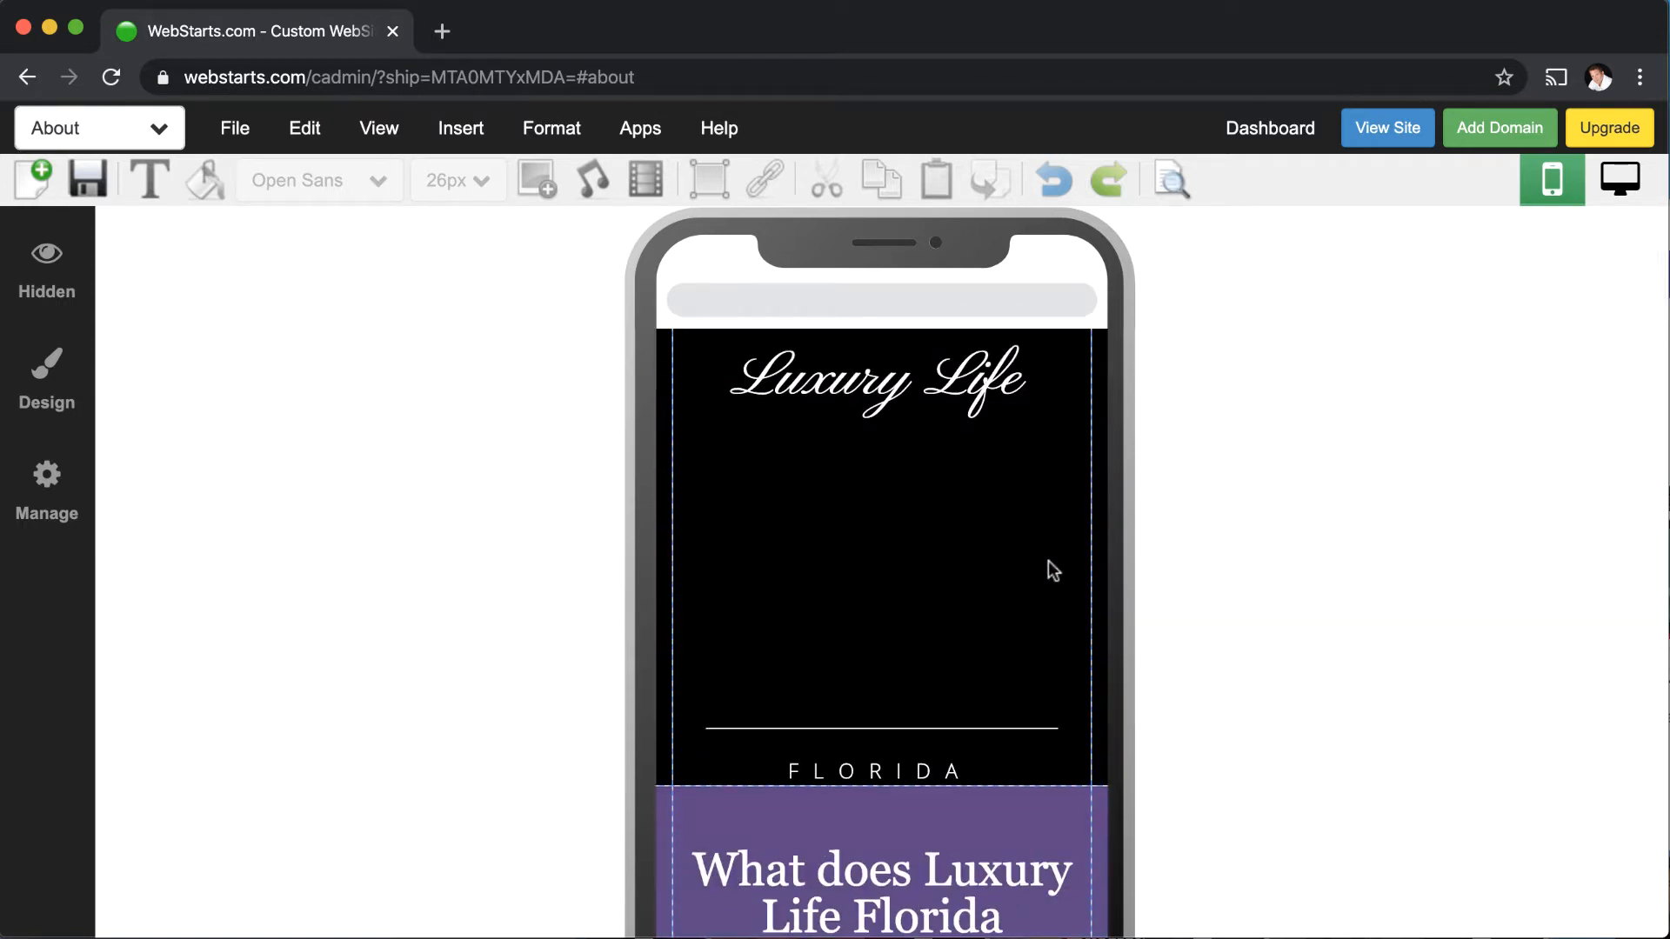
{"action": "left_click", "coordinate": [958, 571]}
{"action": "left_click", "coordinate": [919, 729]}
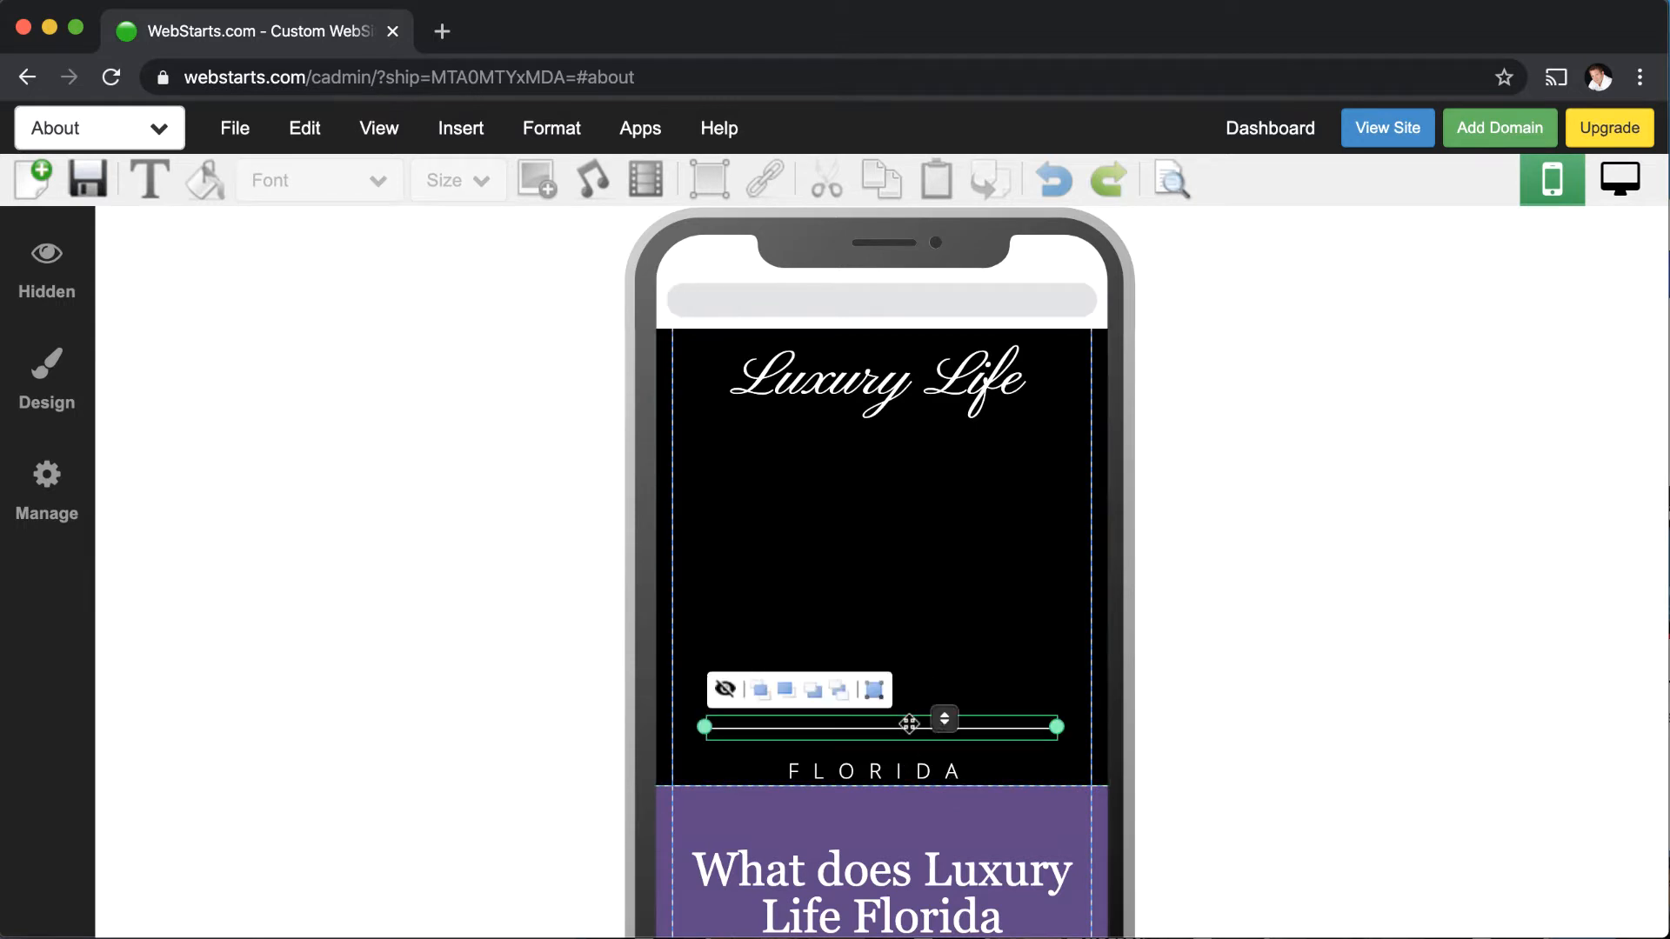
{"action": "left_click_drag", "start_coordinate": [914, 724], "coordinate": [918, 518]}
{"action": "left_click", "coordinate": [905, 772]}
{"action": "left_click_drag", "start_coordinate": [897, 771], "coordinate": [898, 602]}
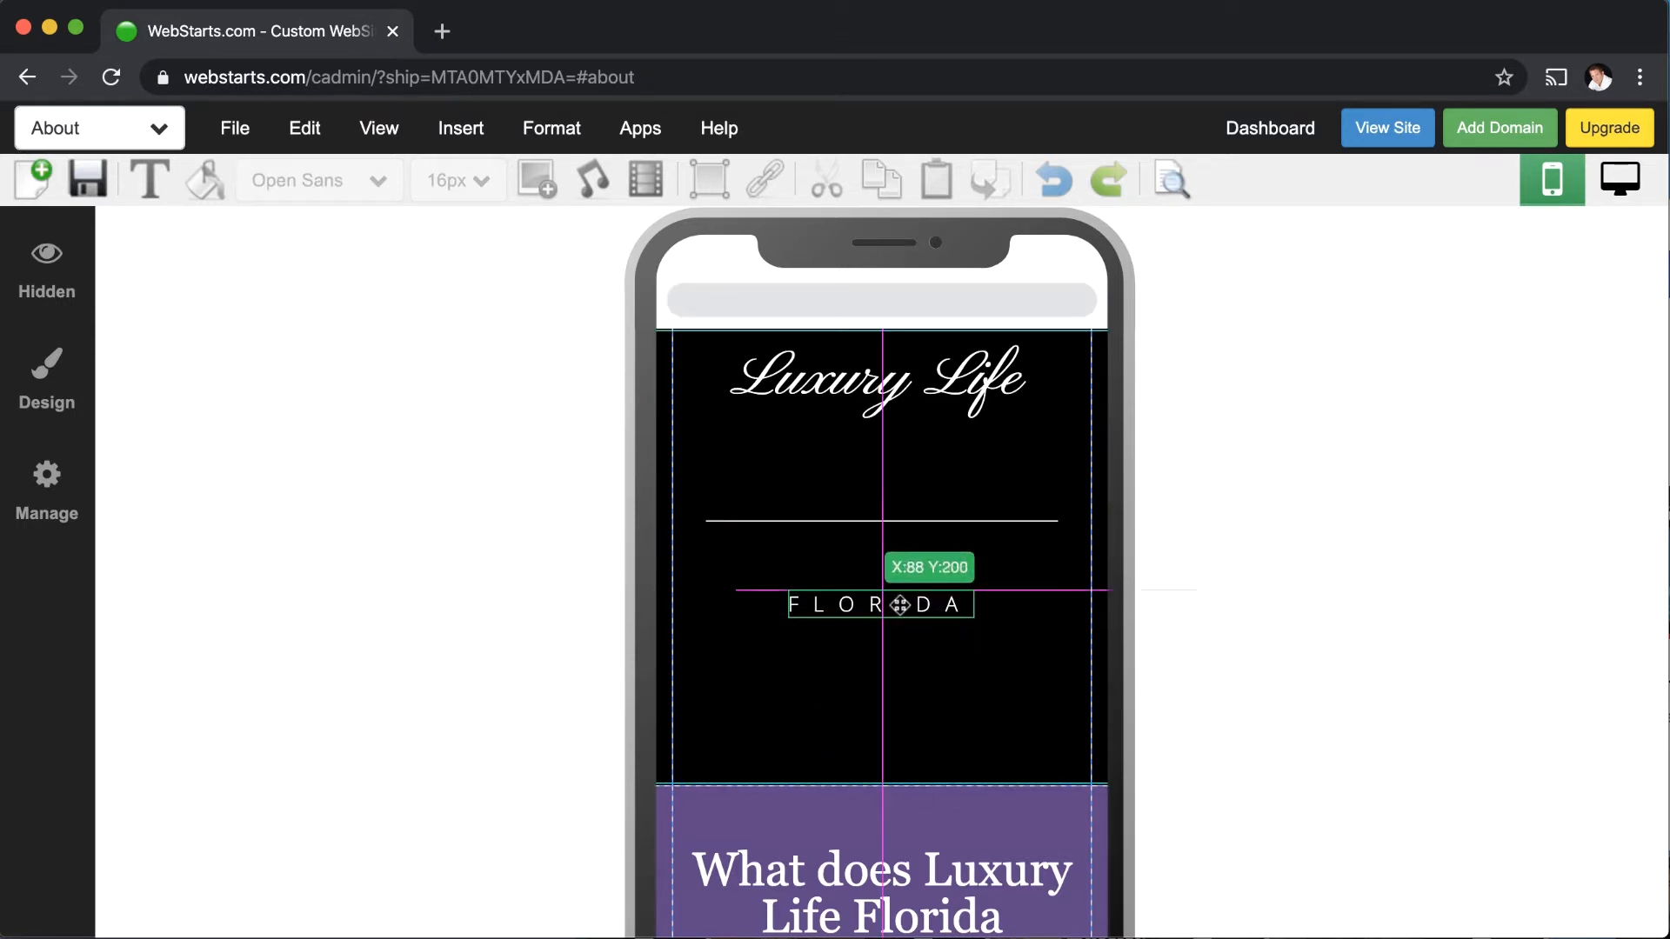
- Restore the hidden Menu element to the mobile header and close the hidden elements list
{"action": "scroll", "coordinate": [921, 679], "scroll_direction": "down", "scroll_amount": 5}
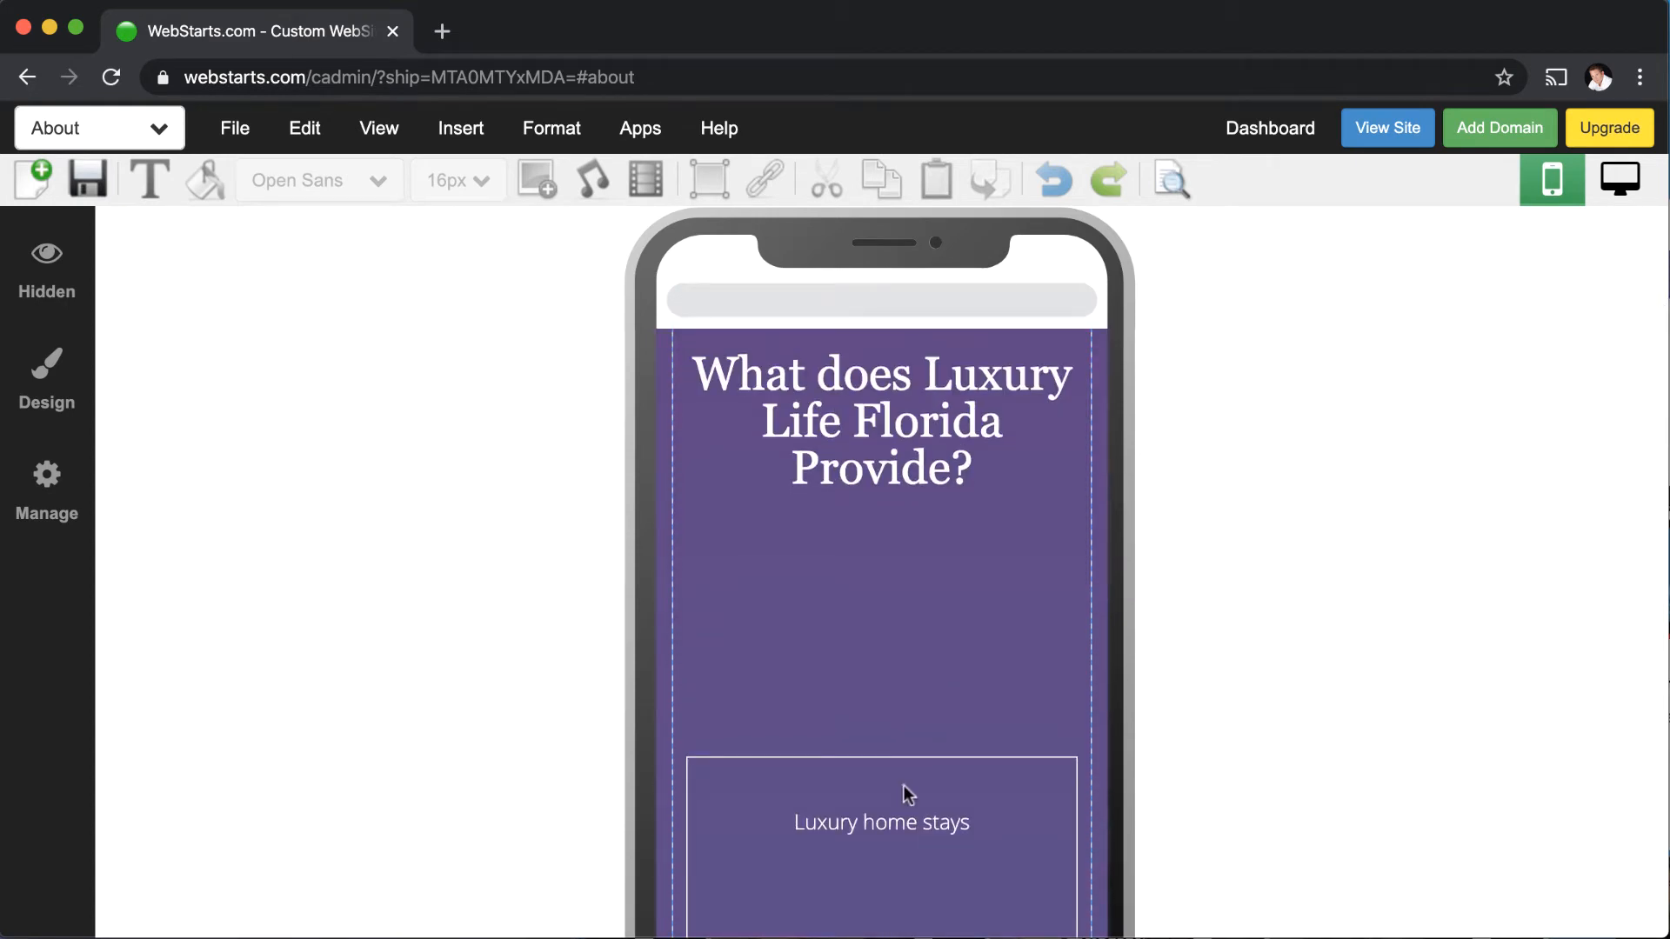
{"action": "scroll", "coordinate": [906, 785], "scroll_direction": "up", "scroll_amount": 3}
{"action": "left_click", "coordinate": [85, 300]}
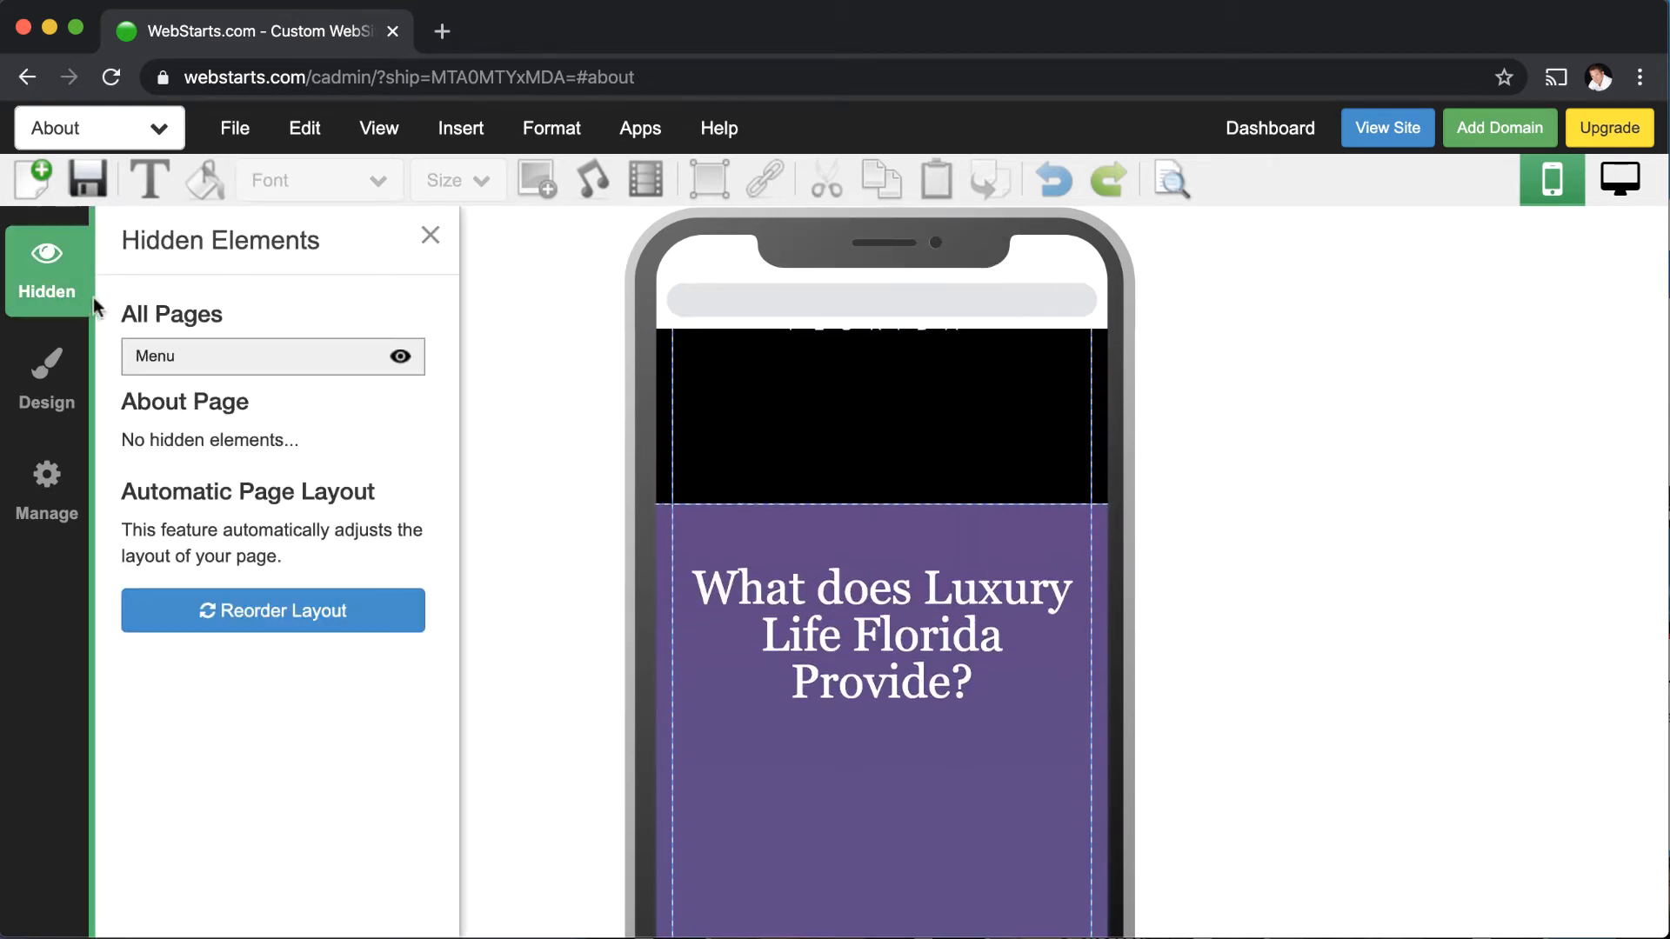
{"action": "left_click", "coordinate": [401, 356]}
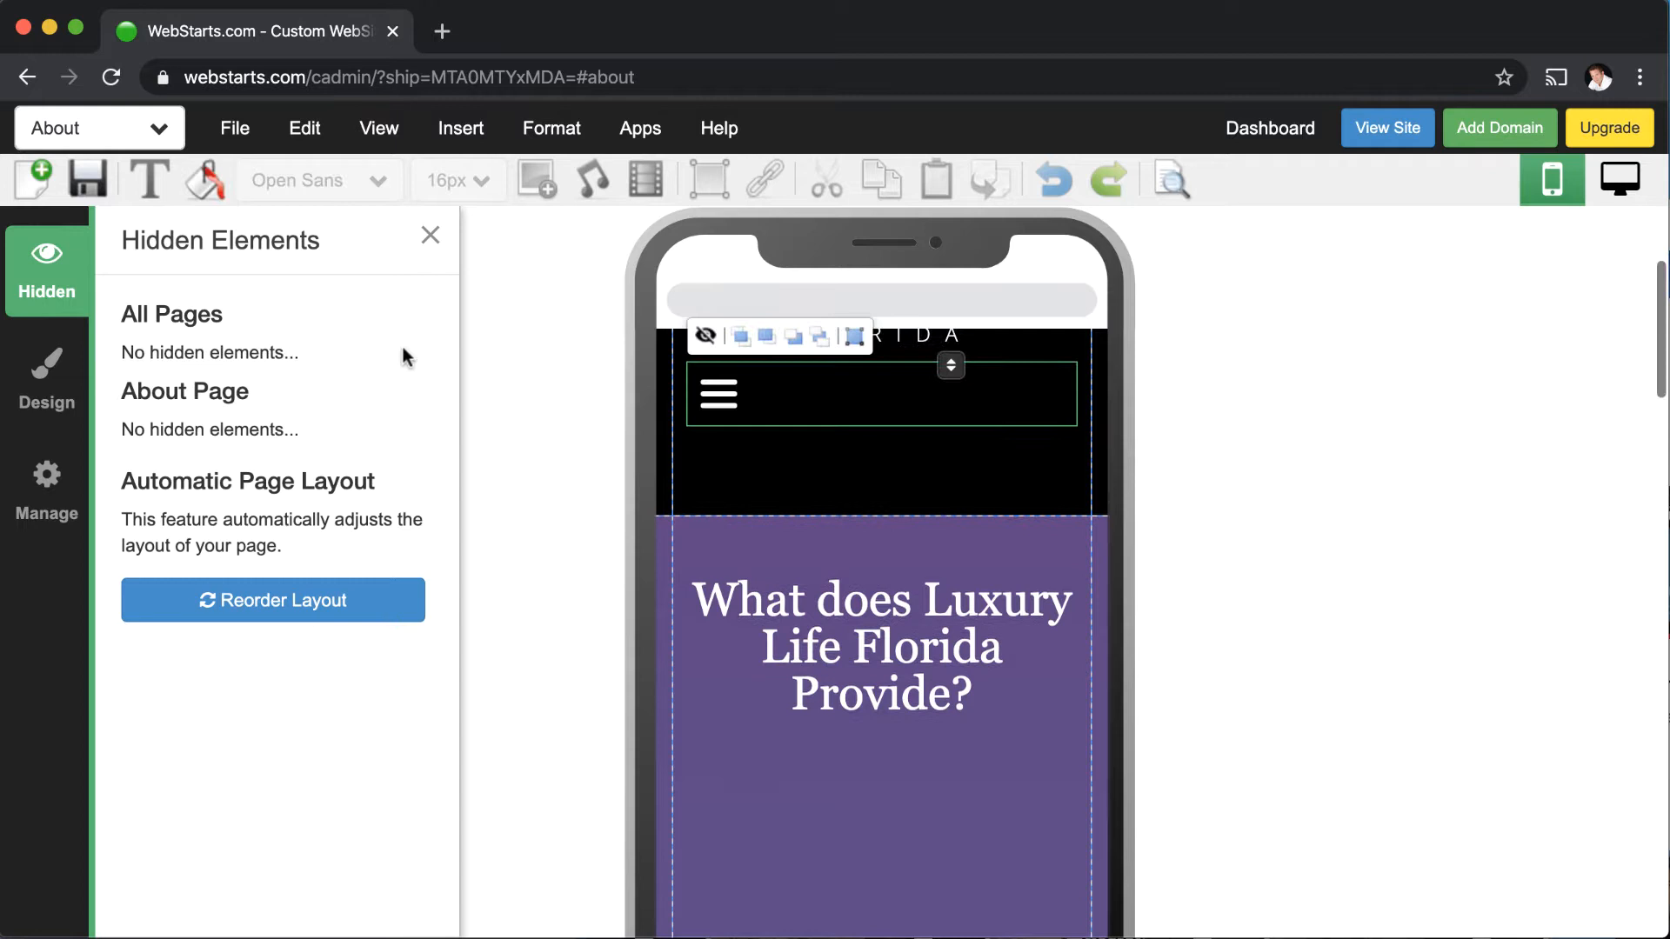
{"action": "left_click", "coordinate": [430, 235]}
{"action": "left_click", "coordinate": [1123, 404]}
- Switch the About page to the desktop editor and add a "Click Here" button linked to the Store page
{"action": "left_click", "coordinate": [1615, 199]}
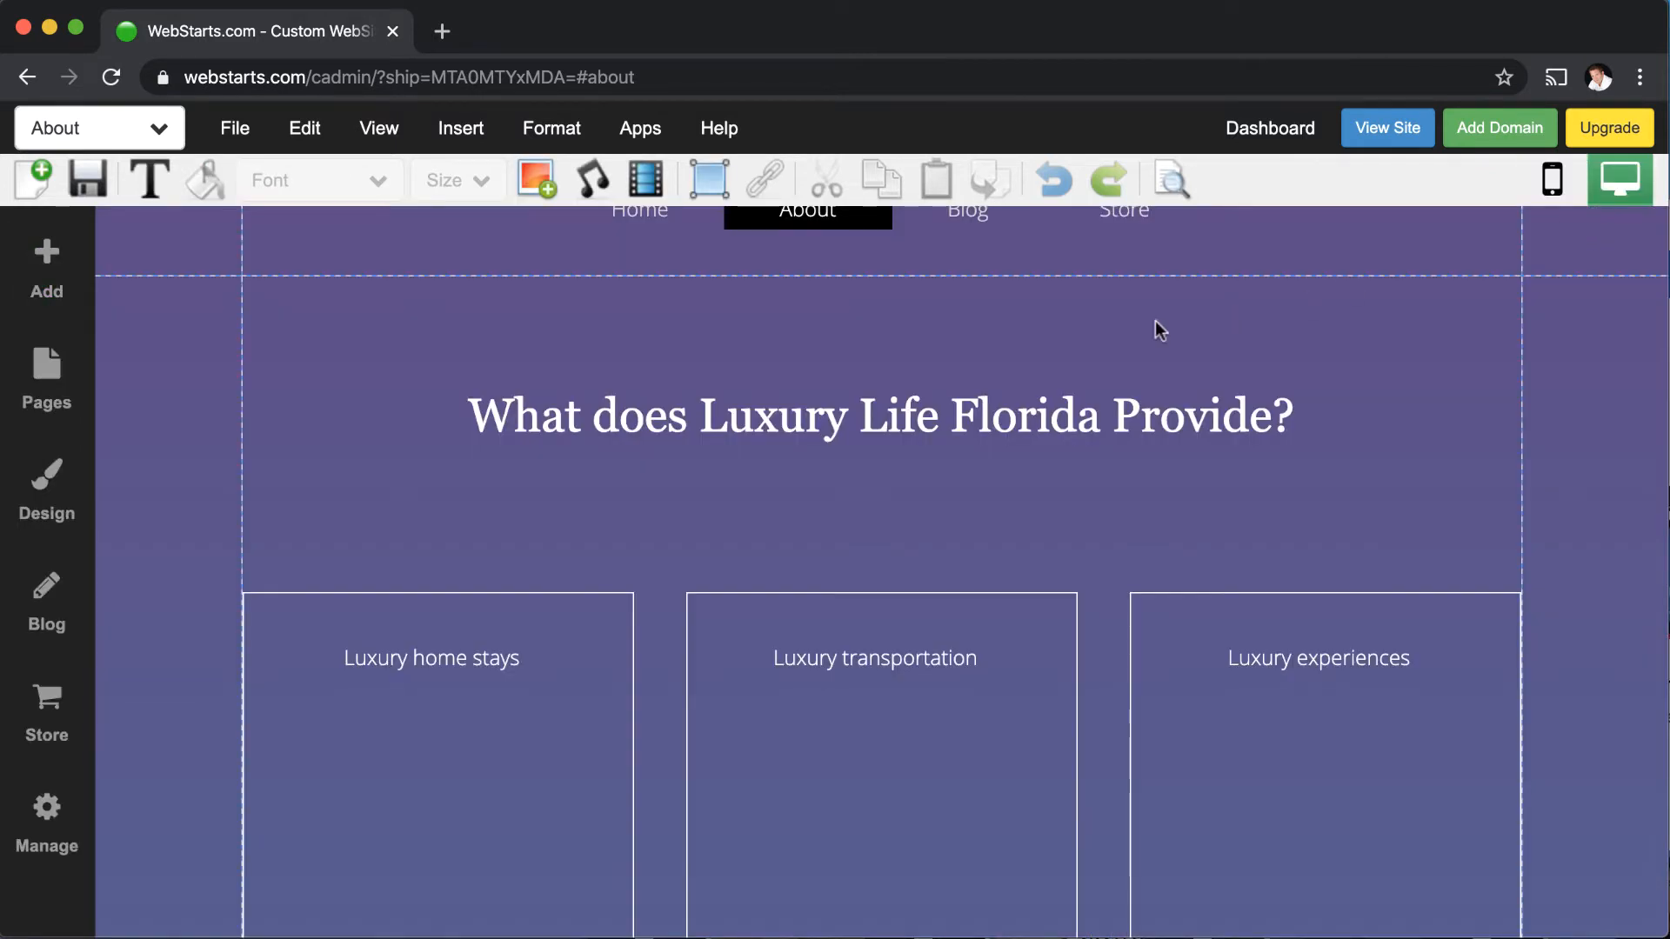
{"action": "scroll", "coordinate": [706, 562], "scroll_direction": "down", "scroll_amount": 3}
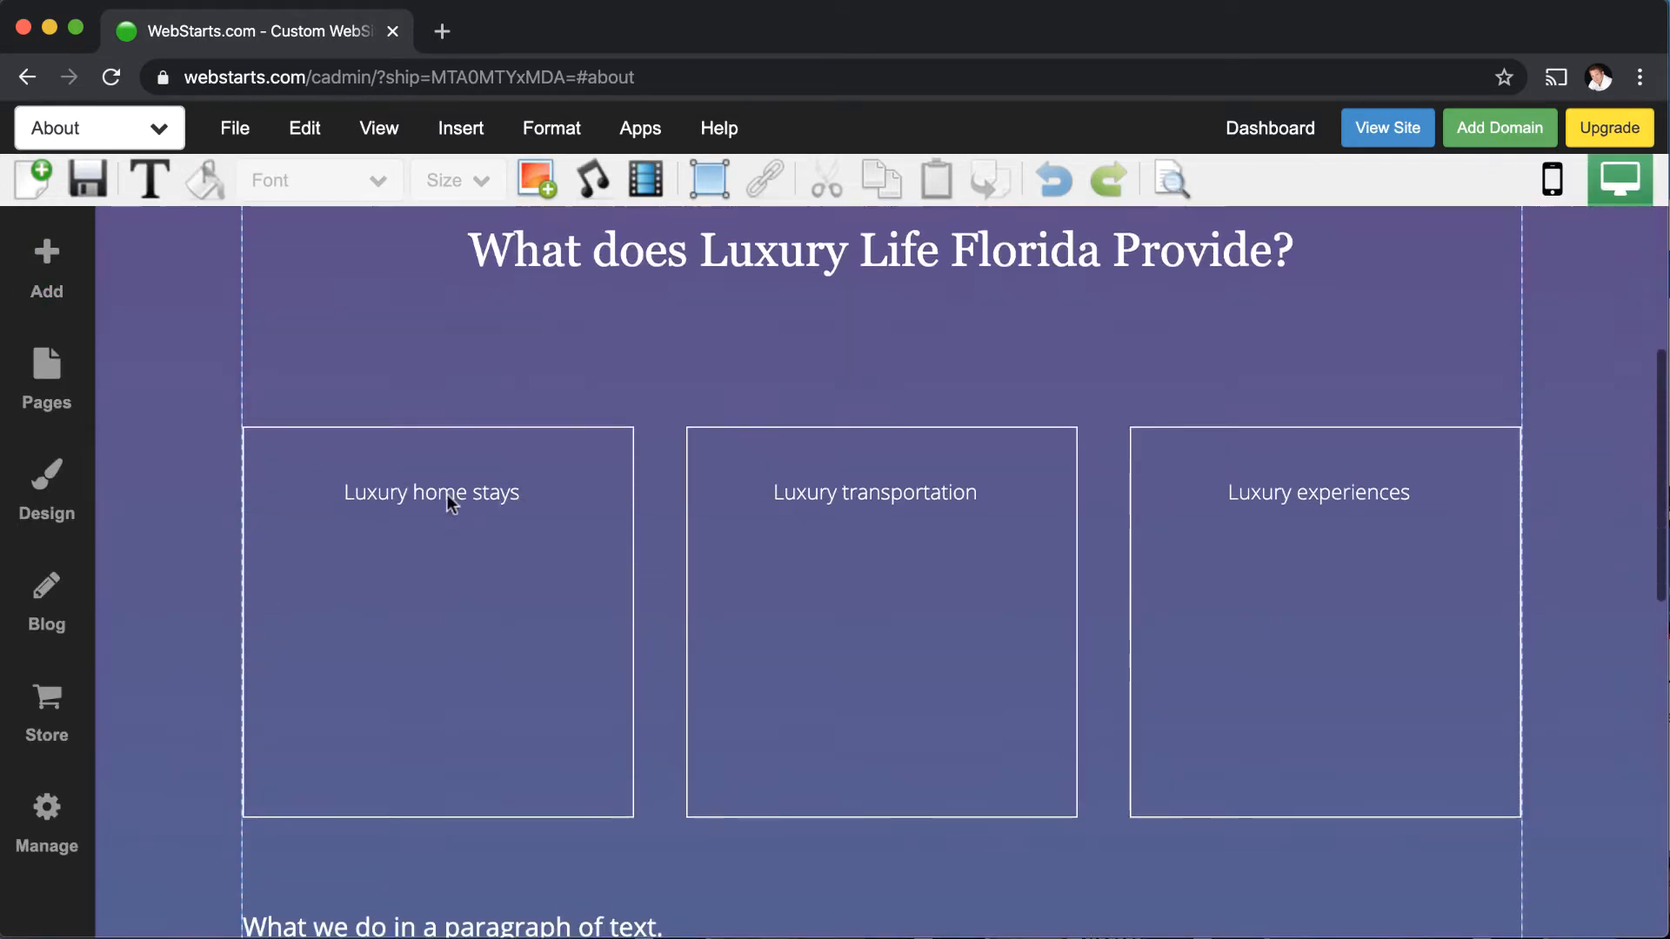
{"action": "left_click", "coordinate": [46, 269]}
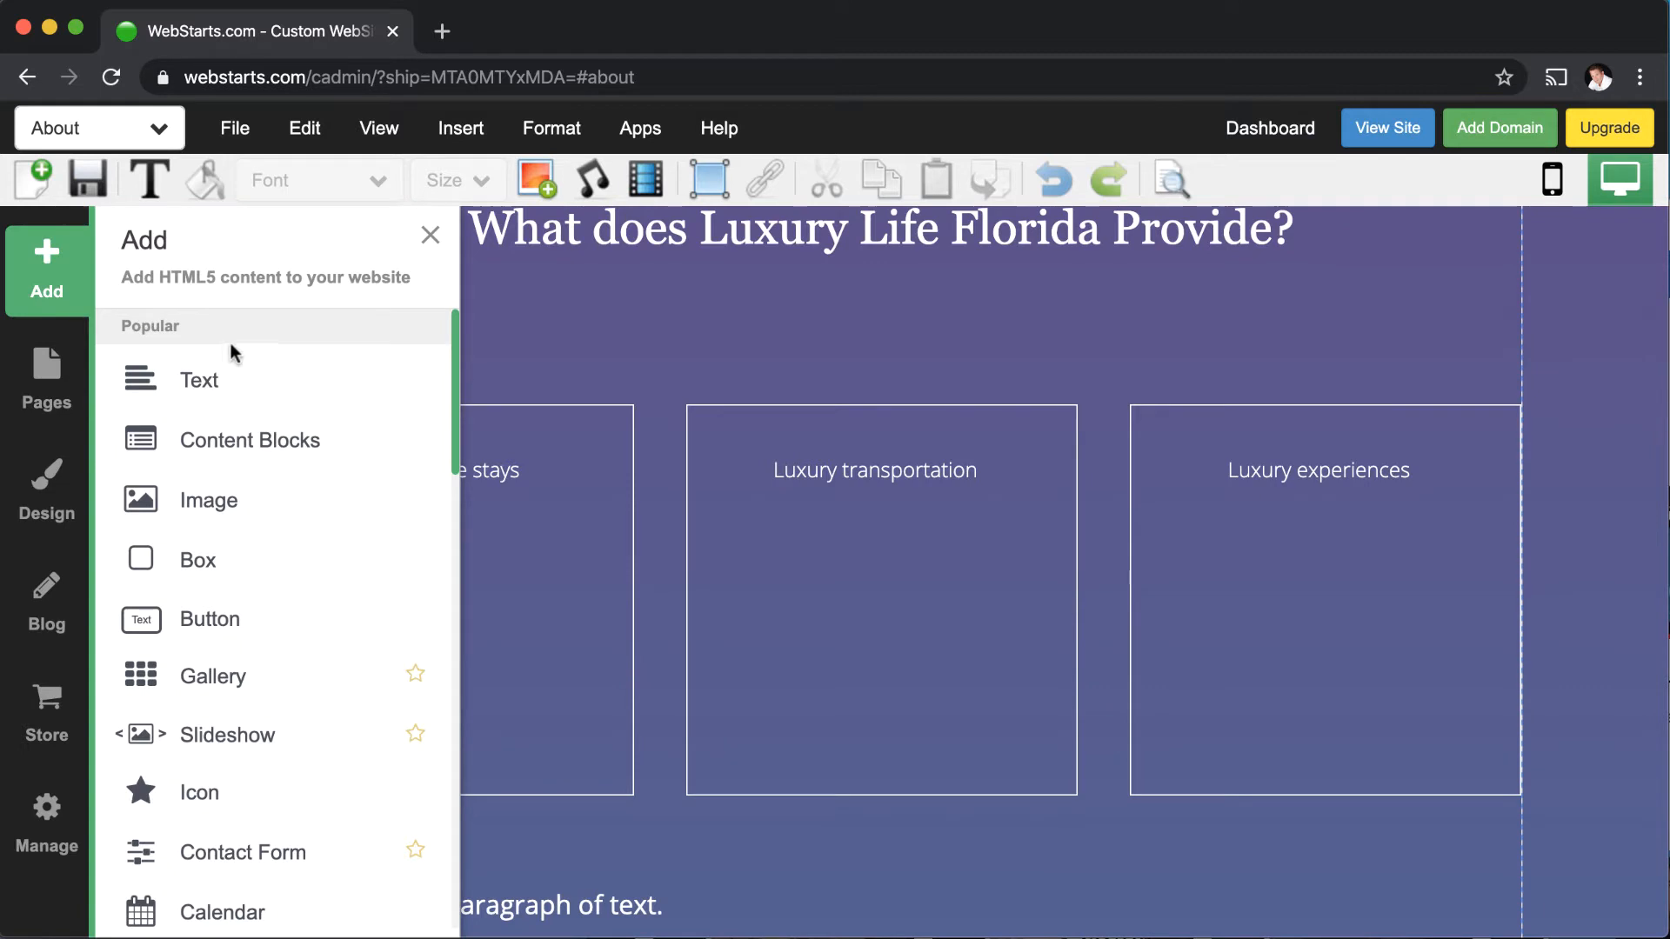
{"action": "left_click", "coordinate": [253, 624]}
{"action": "left_click", "coordinate": [269, 447]}
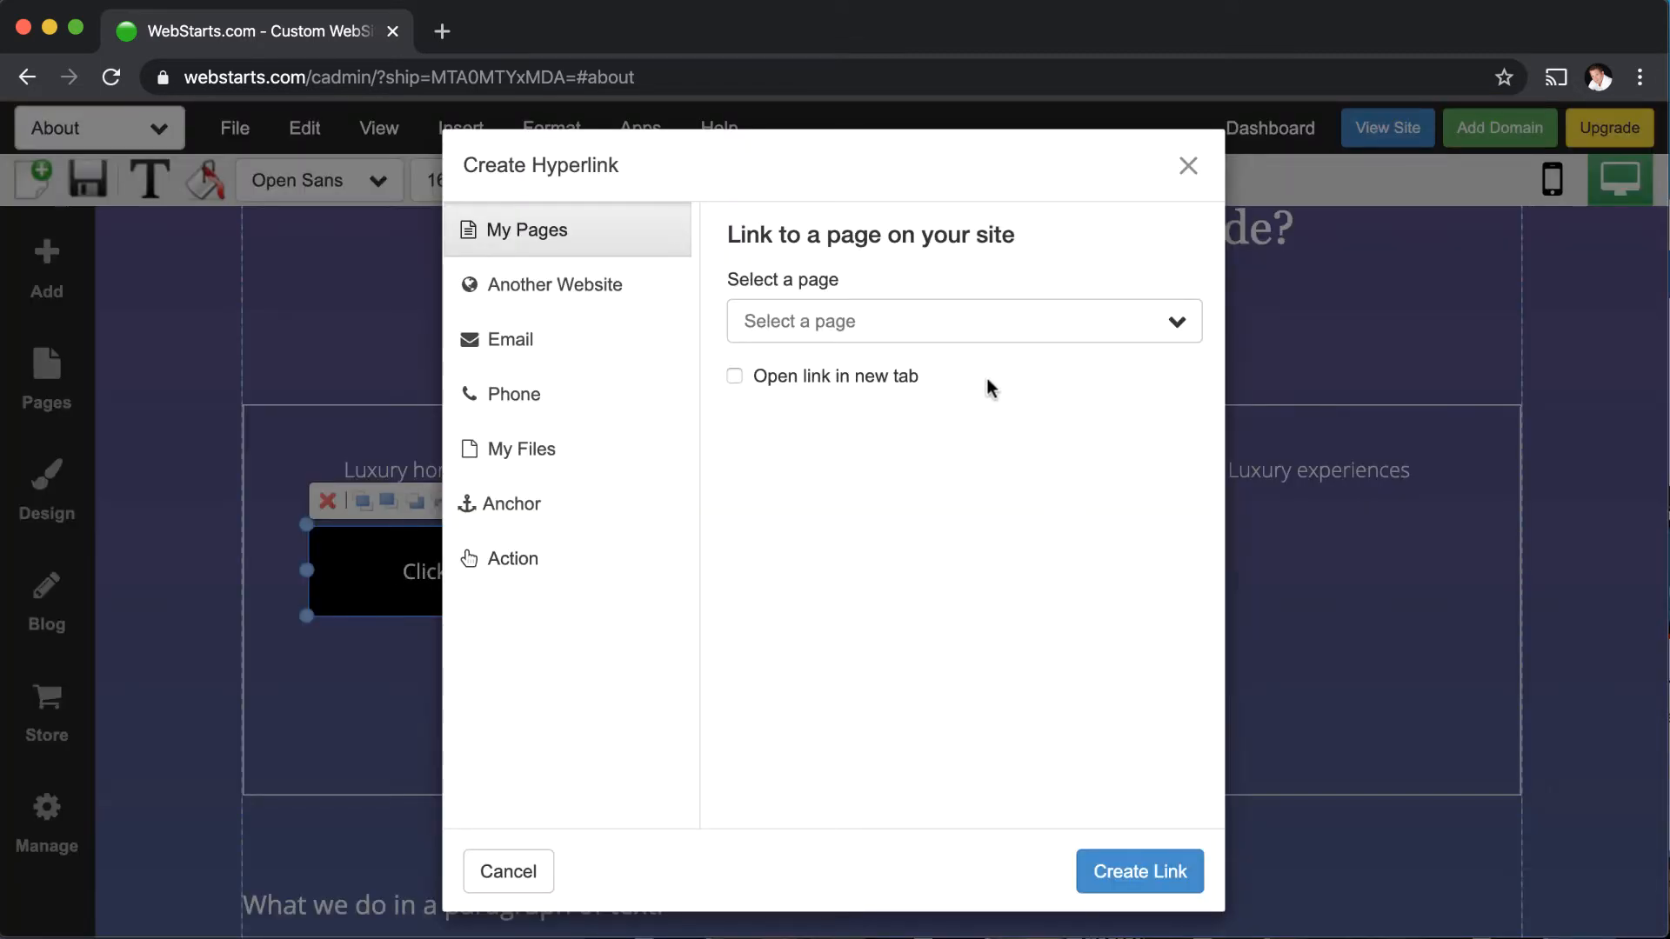
{"action": "left_click", "coordinate": [998, 339]}
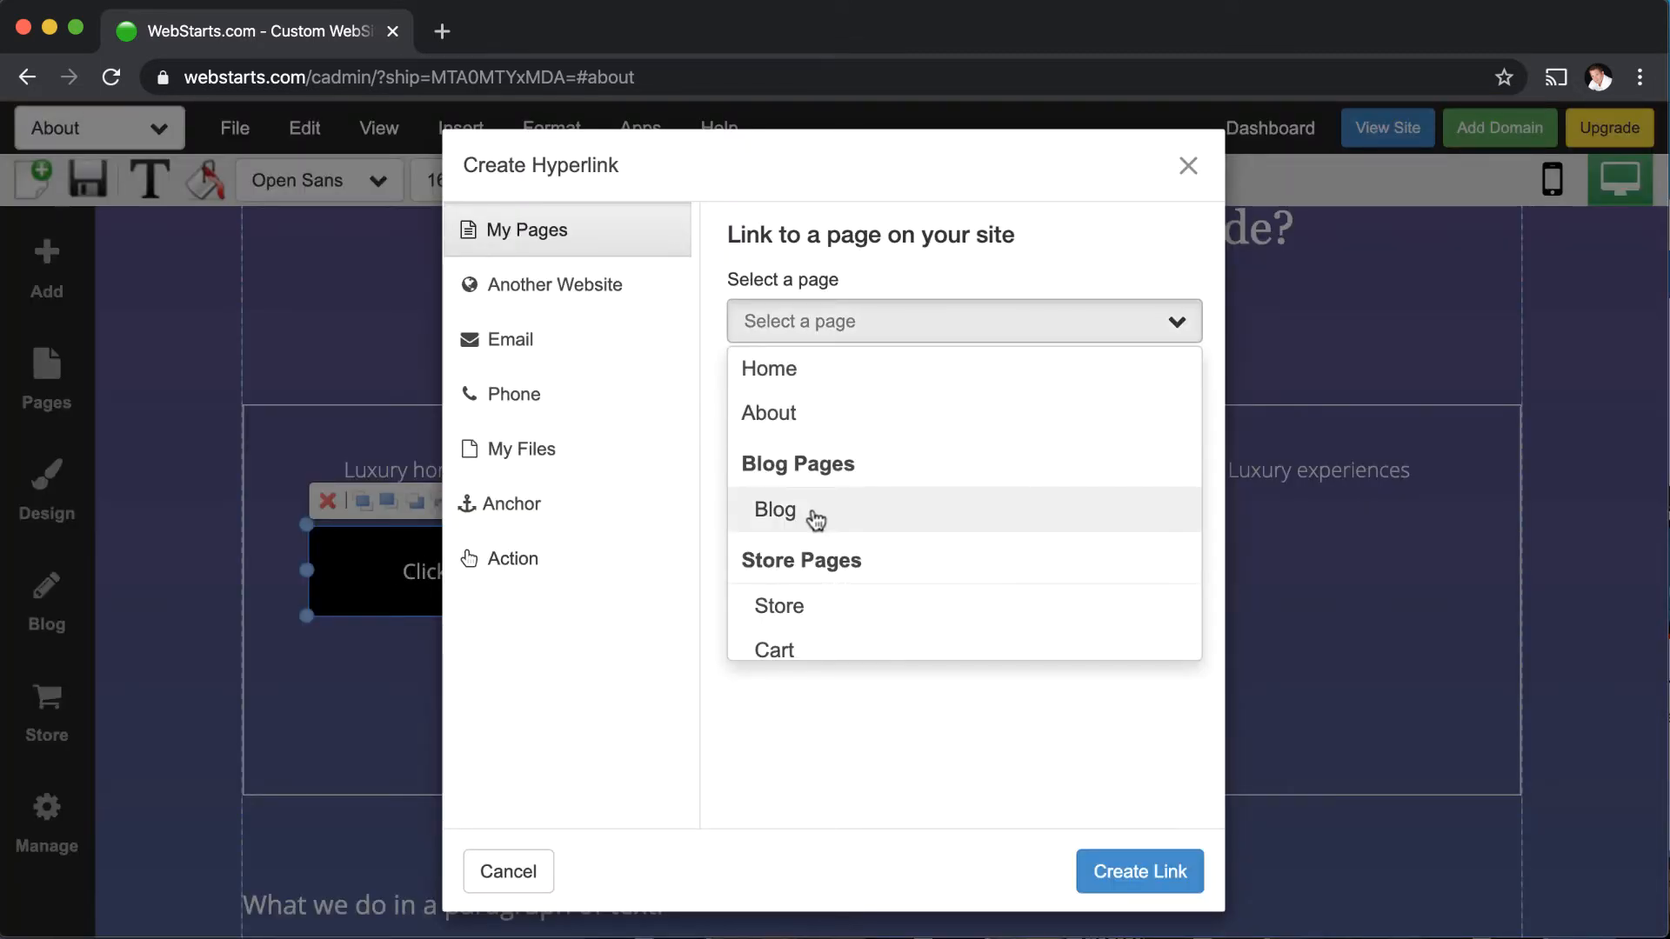
{"action": "left_click", "coordinate": [812, 609]}
{"action": "left_click", "coordinate": [1206, 898]}
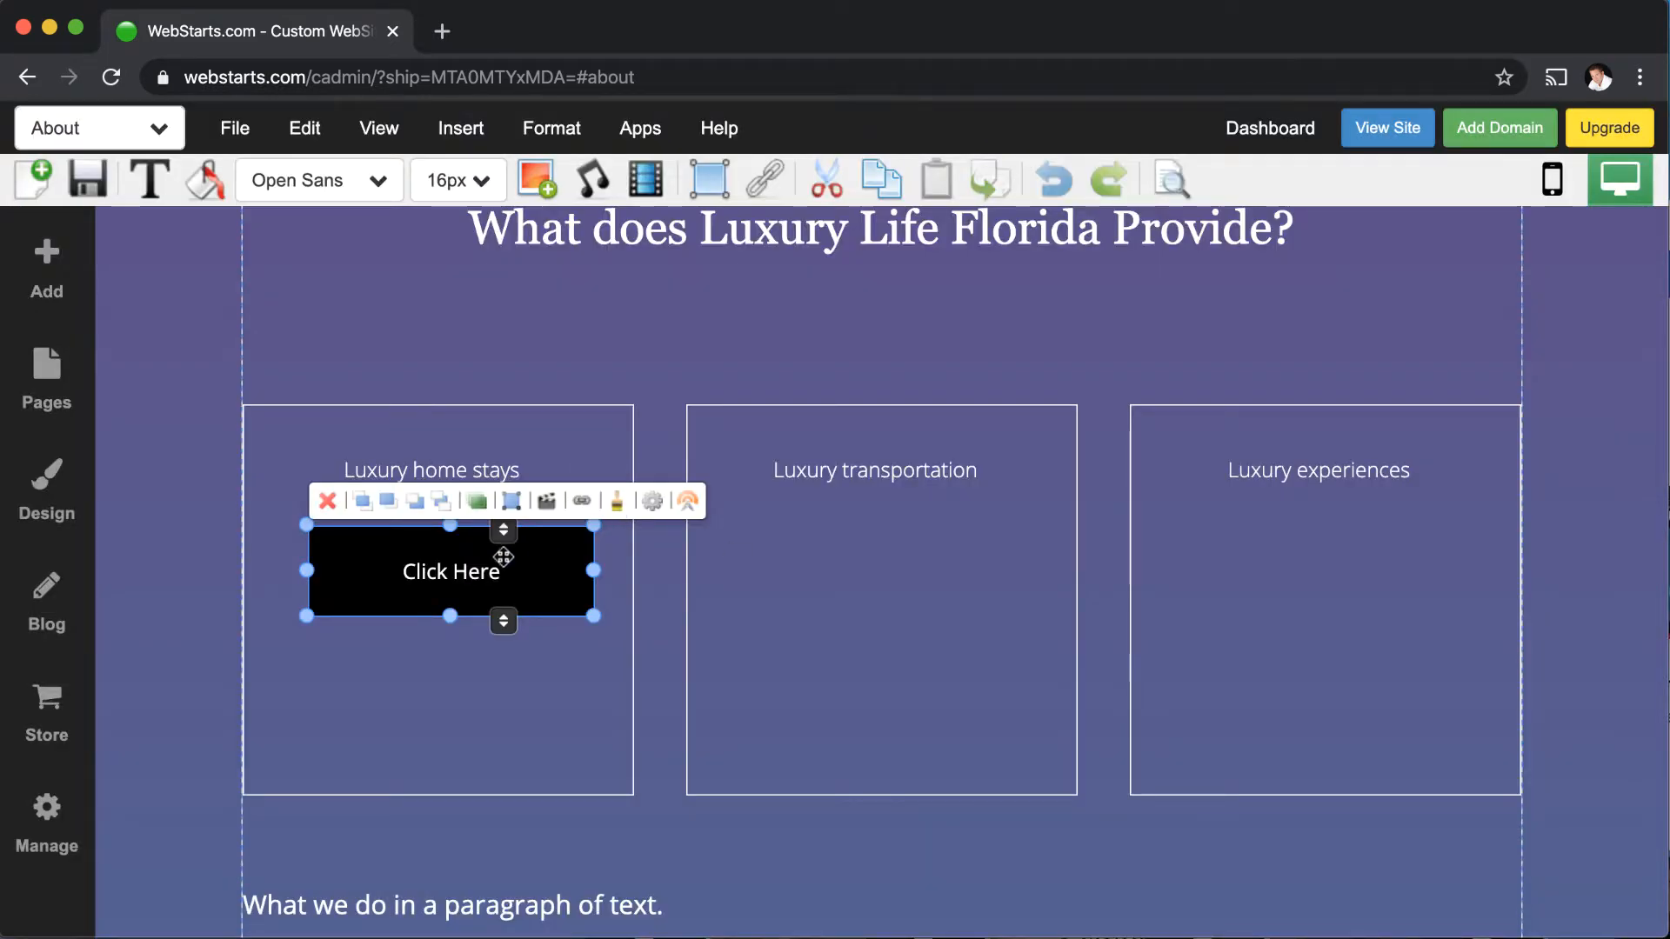
- Center the "Click Here" button under the "What does Luxury Life Florida Provide?" heading and move the three service boxes down to make room
{"action": "left_click_drag", "start_coordinate": [503, 548], "coordinate": [932, 304]}
{"action": "scroll", "coordinate": [932, 672], "scroll_direction": "up", "scroll_amount": 4}
{"action": "left_click_drag", "start_coordinate": [933, 672], "coordinate": [932, 756]}
{"action": "left_click", "coordinate": [570, 773]}
{"action": "left_click_drag", "start_coordinate": [508, 777], "coordinate": [511, 859]}
{"action": "left_click", "coordinate": [1195, 789]}
{"action": "left_click_drag", "start_coordinate": [1394, 777], "coordinate": [1396, 857]}
{"action": "left_click_drag", "start_coordinate": [882, 756], "coordinate": [885, 718]}
{"action": "left_click", "coordinate": [1100, 741]}
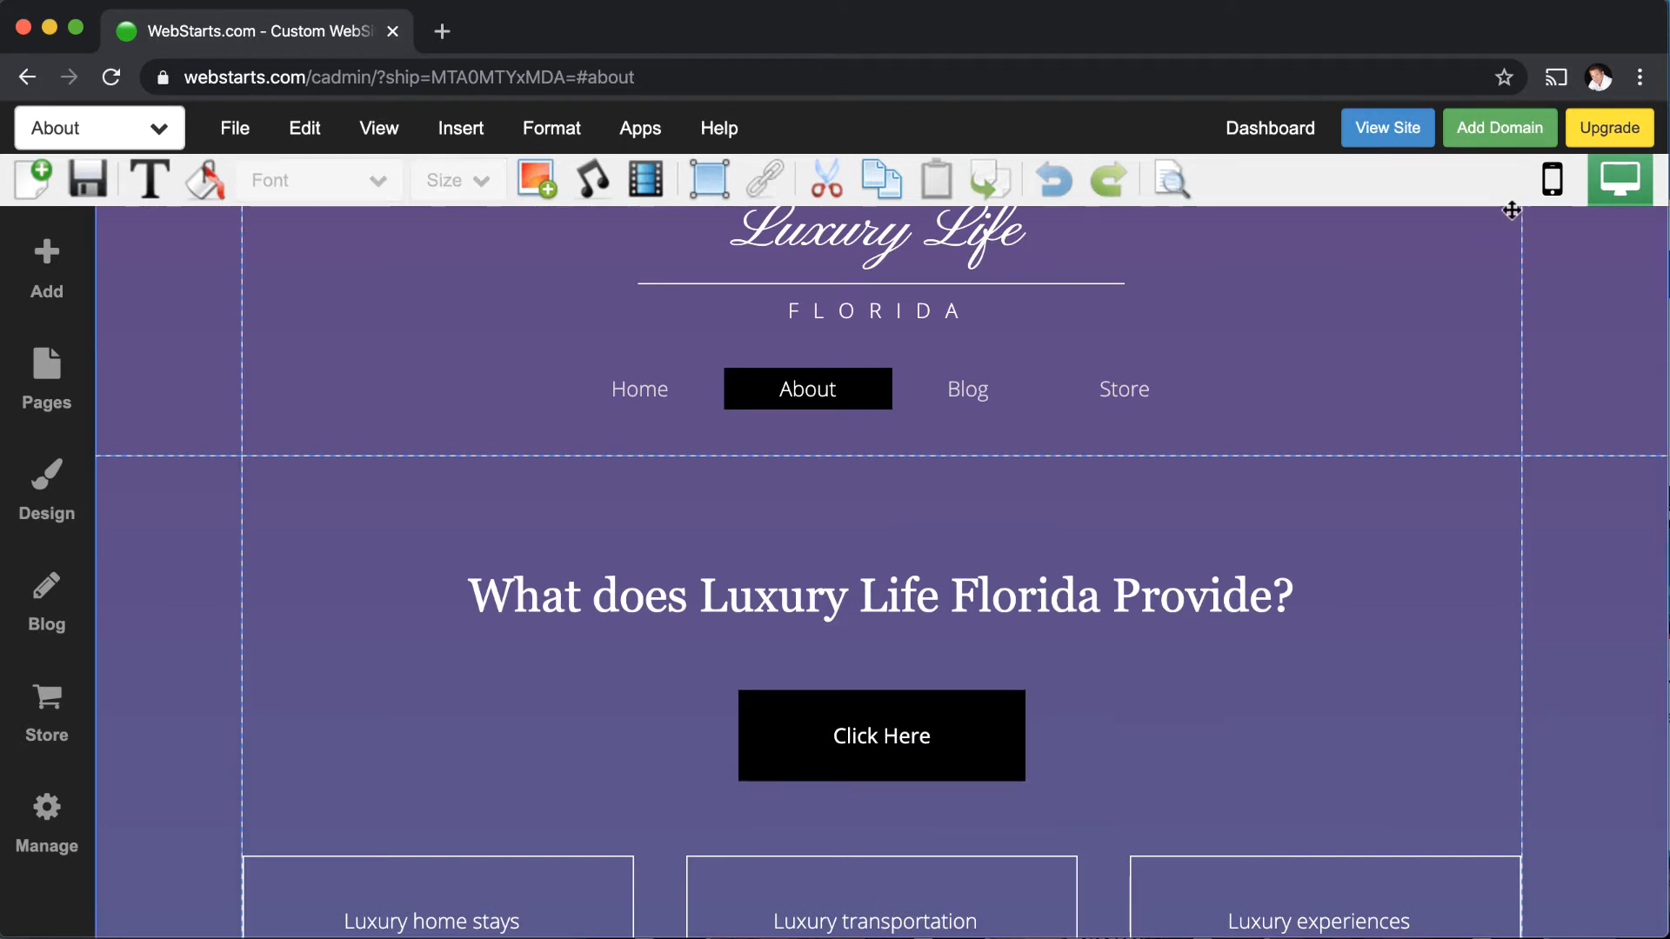
- Switch back to the mobile editor and restore the hidden "Click Here" button to the About page
{"action": "left_click", "coordinate": [1552, 183]}
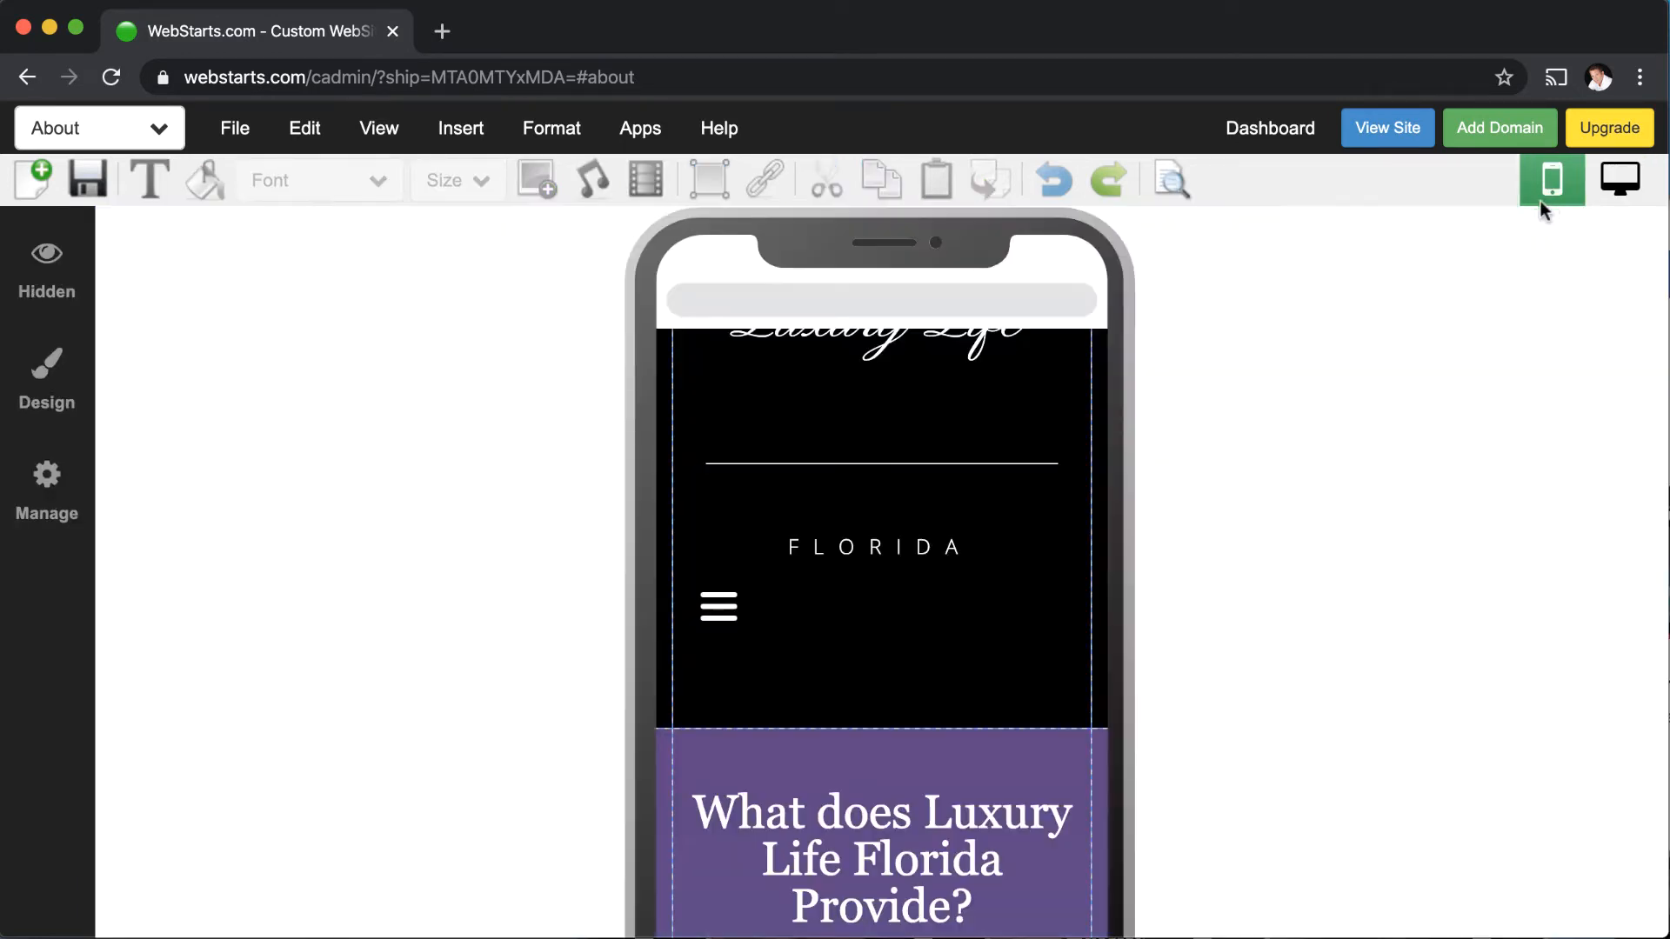
{"action": "scroll", "coordinate": [1037, 560], "scroll_direction": "down", "scroll_amount": 5}
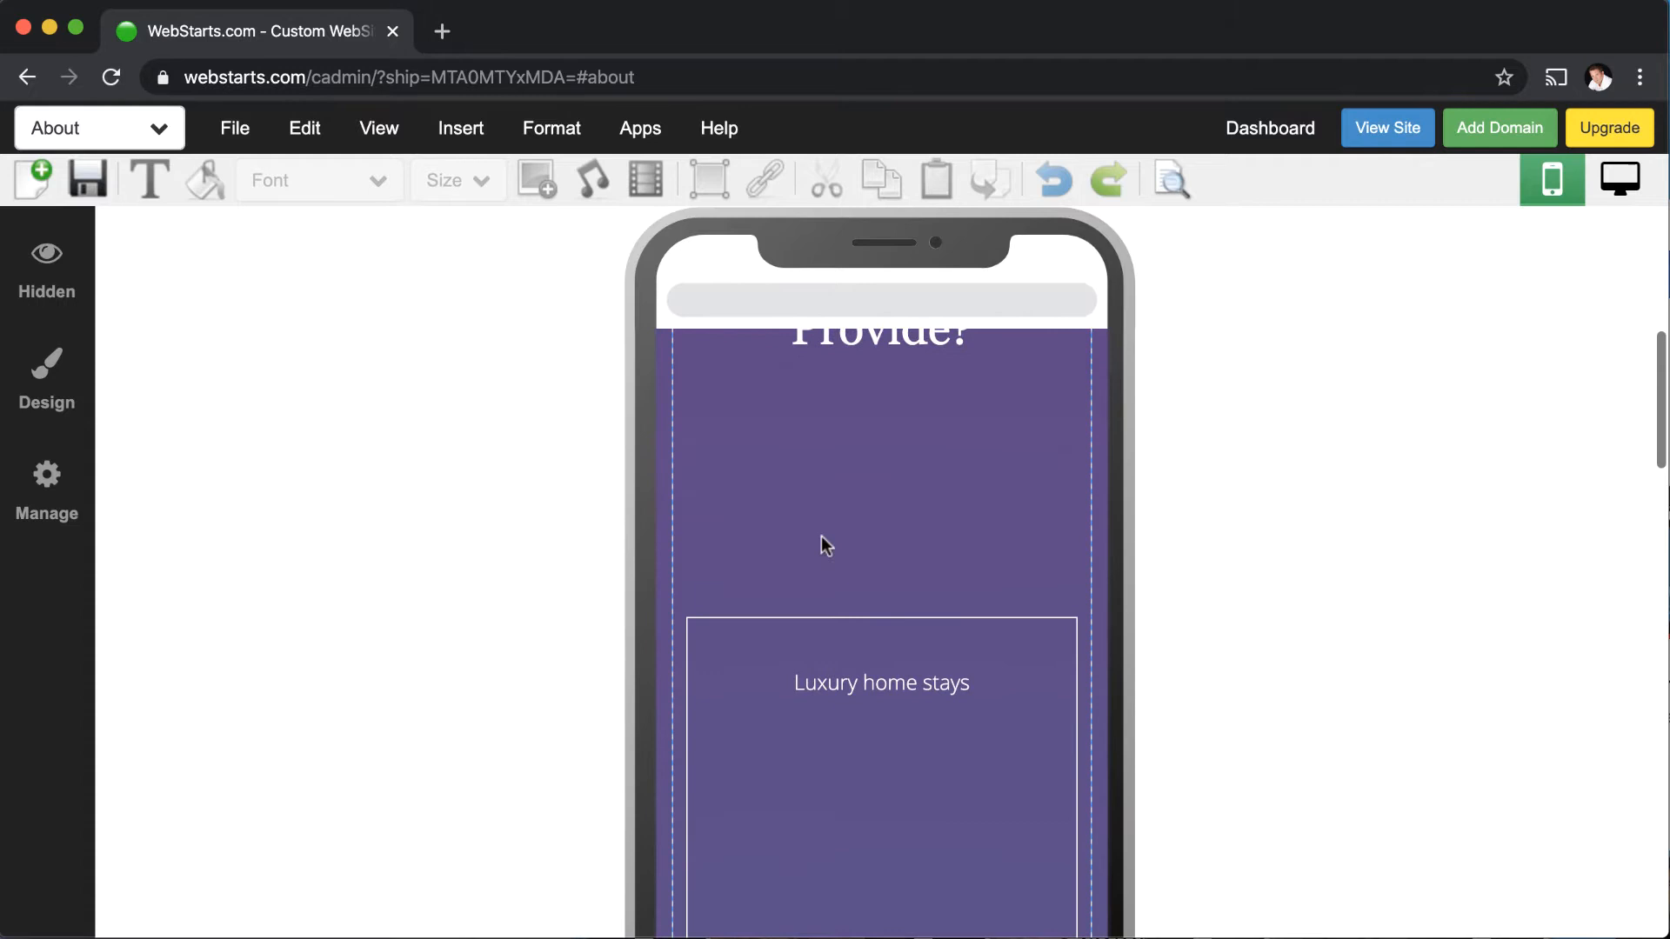
{"action": "left_click", "coordinate": [52, 265]}
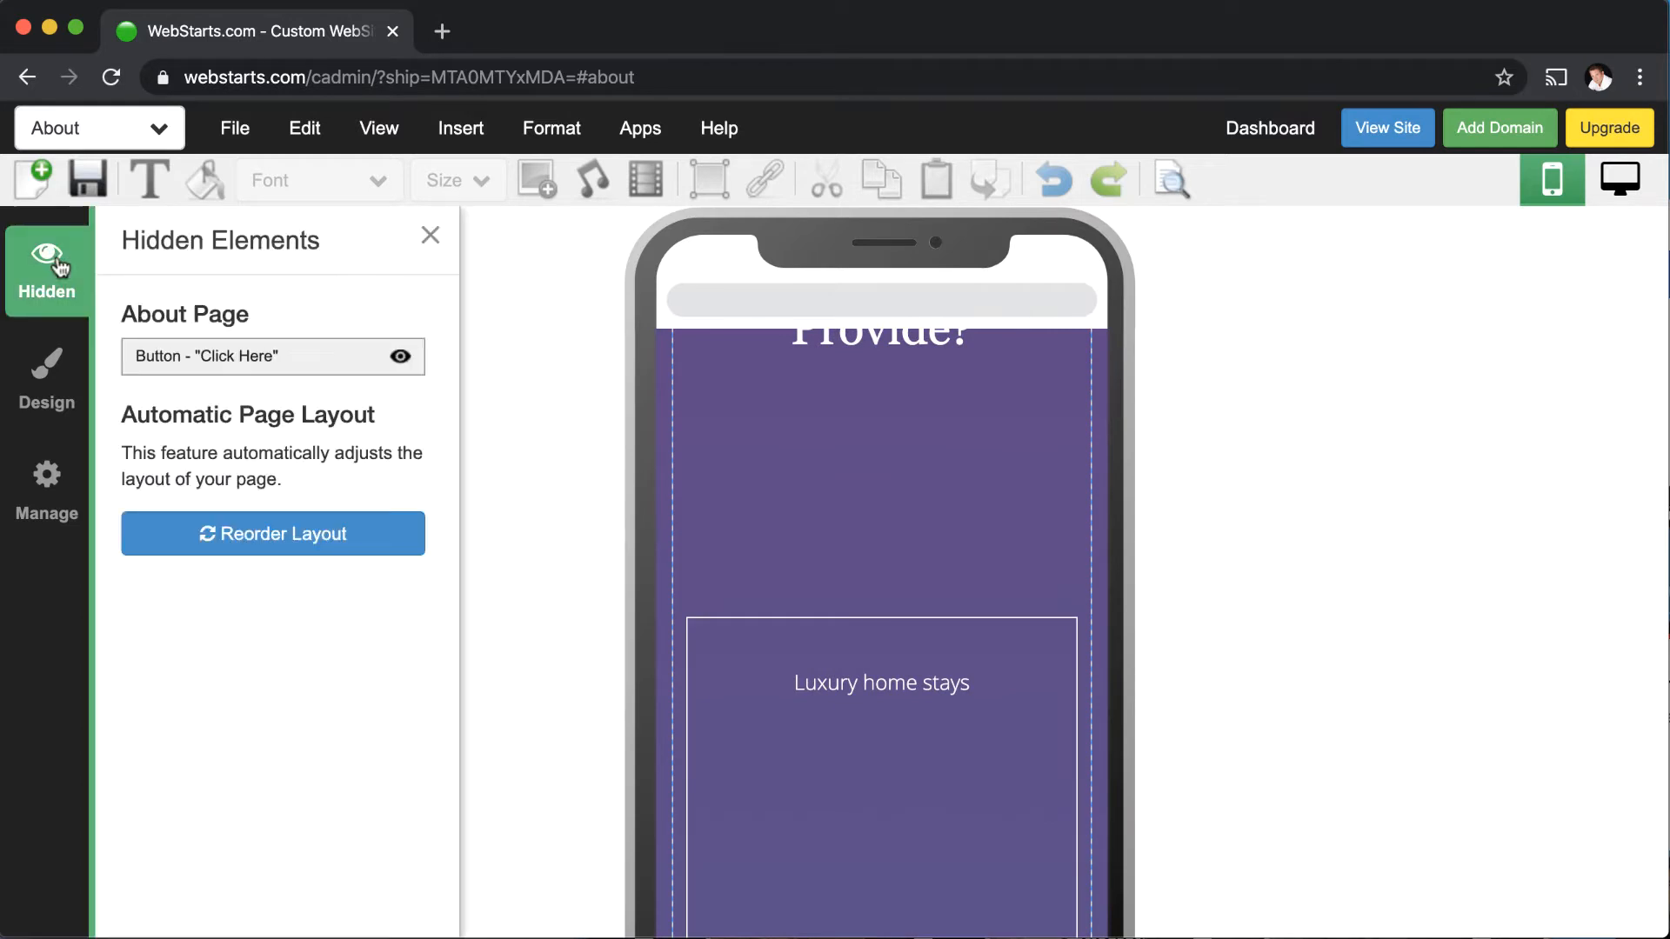
{"action": "left_click", "coordinate": [400, 358]}
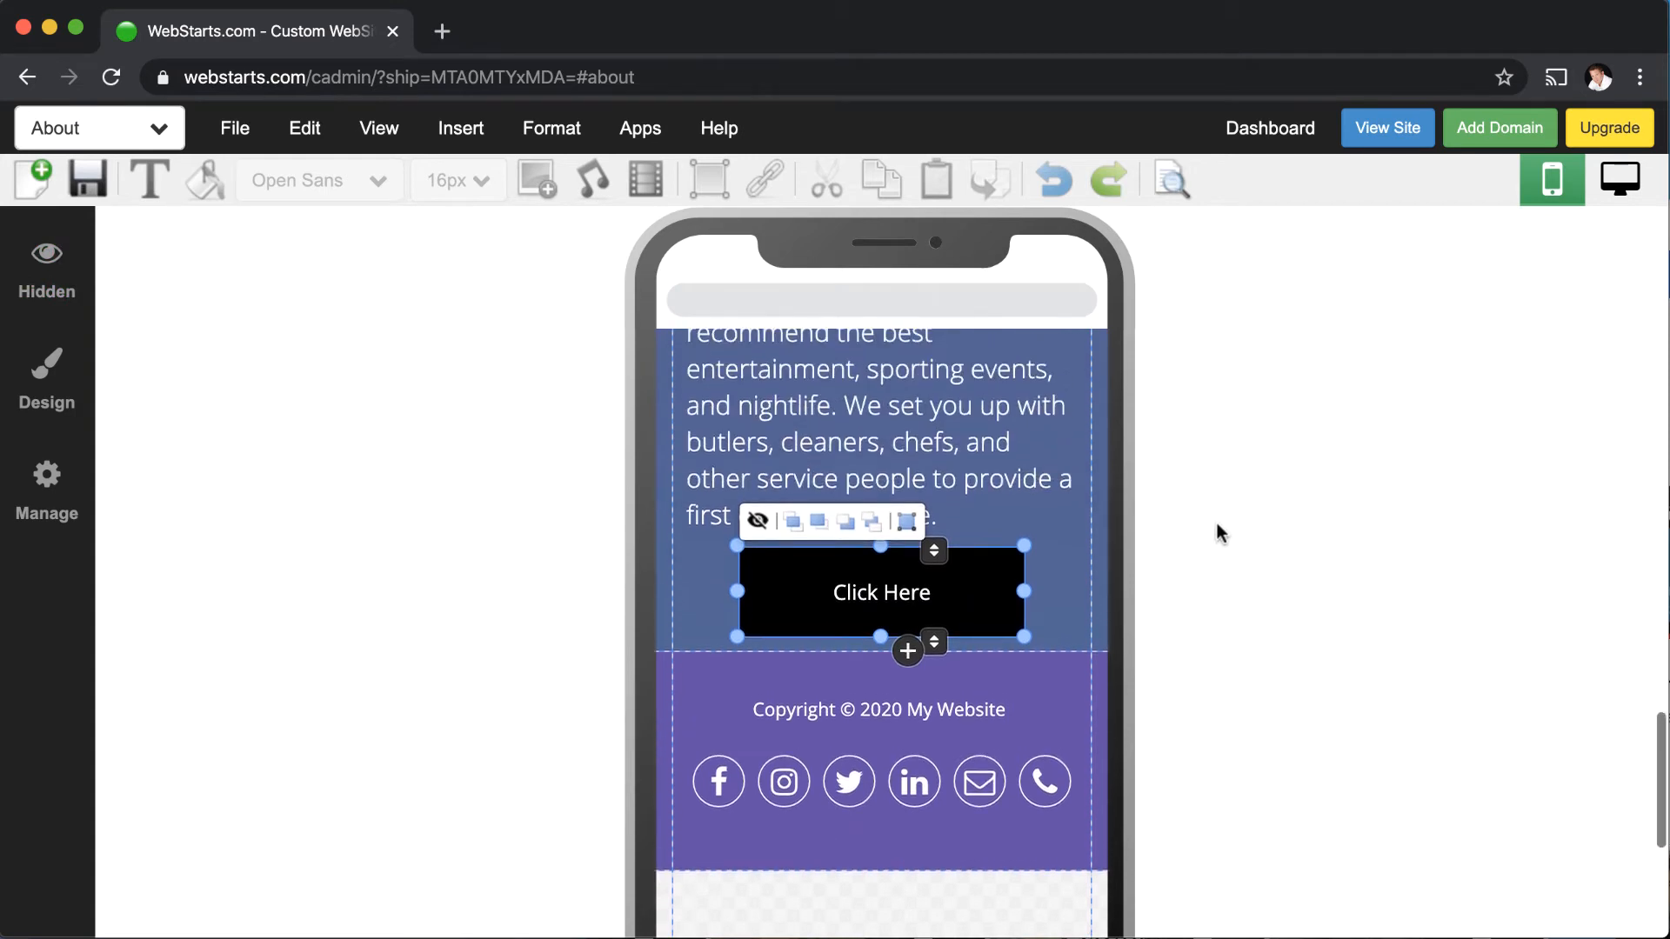
{"action": "scroll", "coordinate": [1183, 580], "scroll_direction": "up", "scroll_amount": 15}
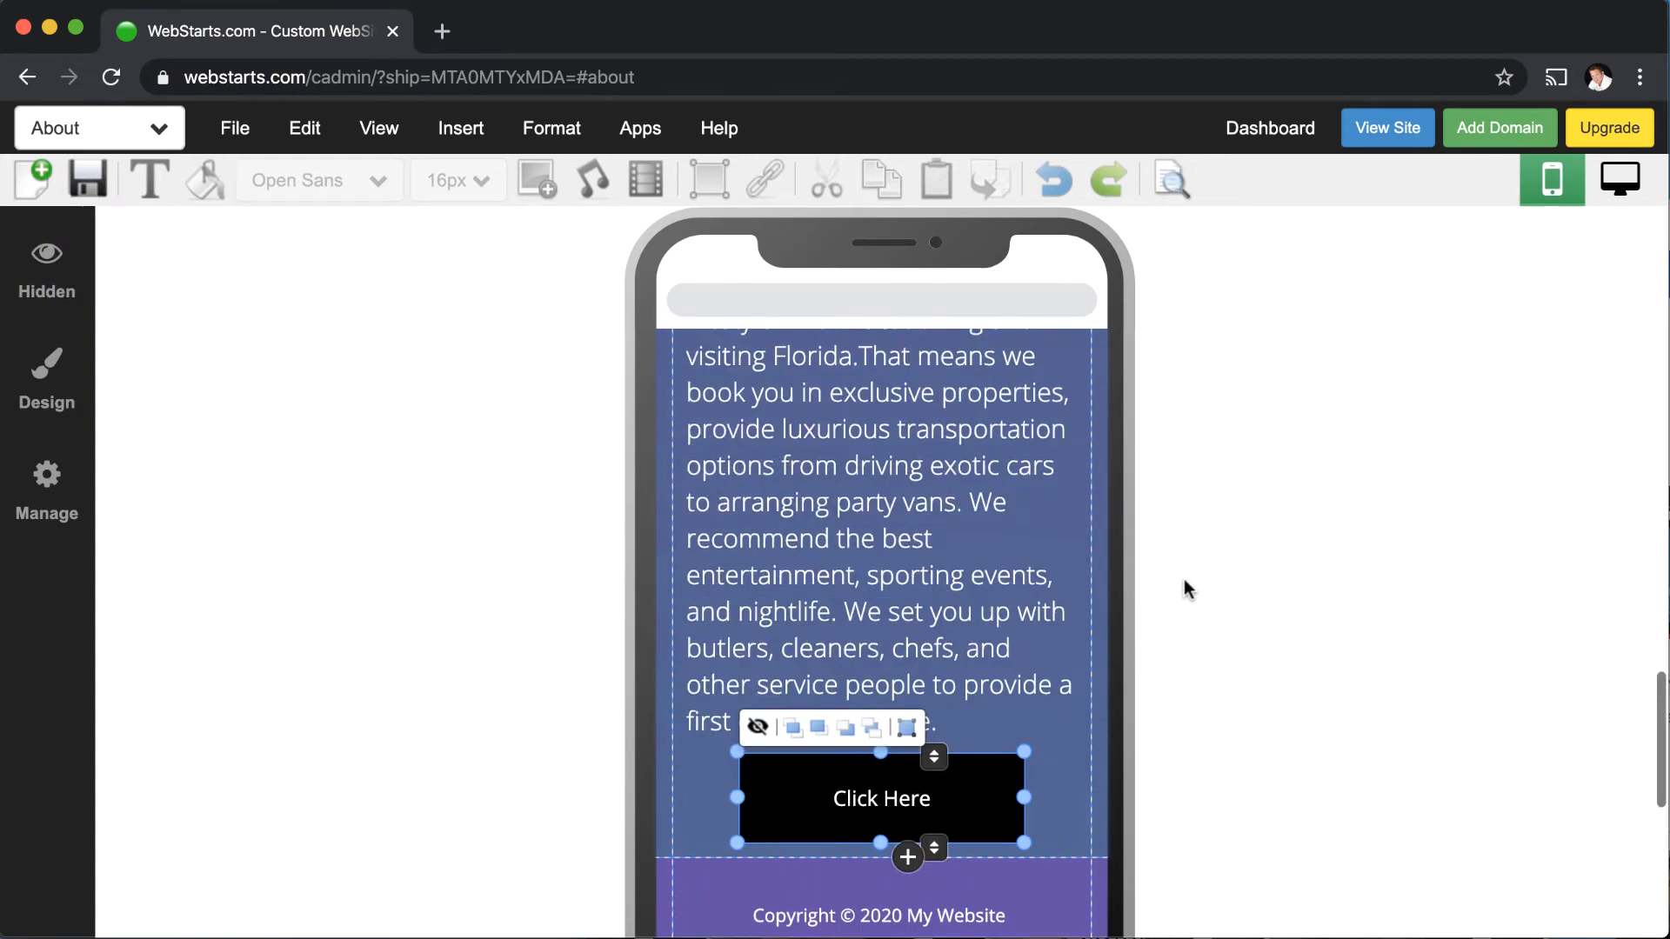
- Move the "Click Here" button up the mobile page, past the service boxes, to sit centered below the "What does Luxury Life Florida Provide?" heading
{"action": "scroll", "coordinate": [1187, 581], "scroll_direction": "down", "scroll_amount": 15}
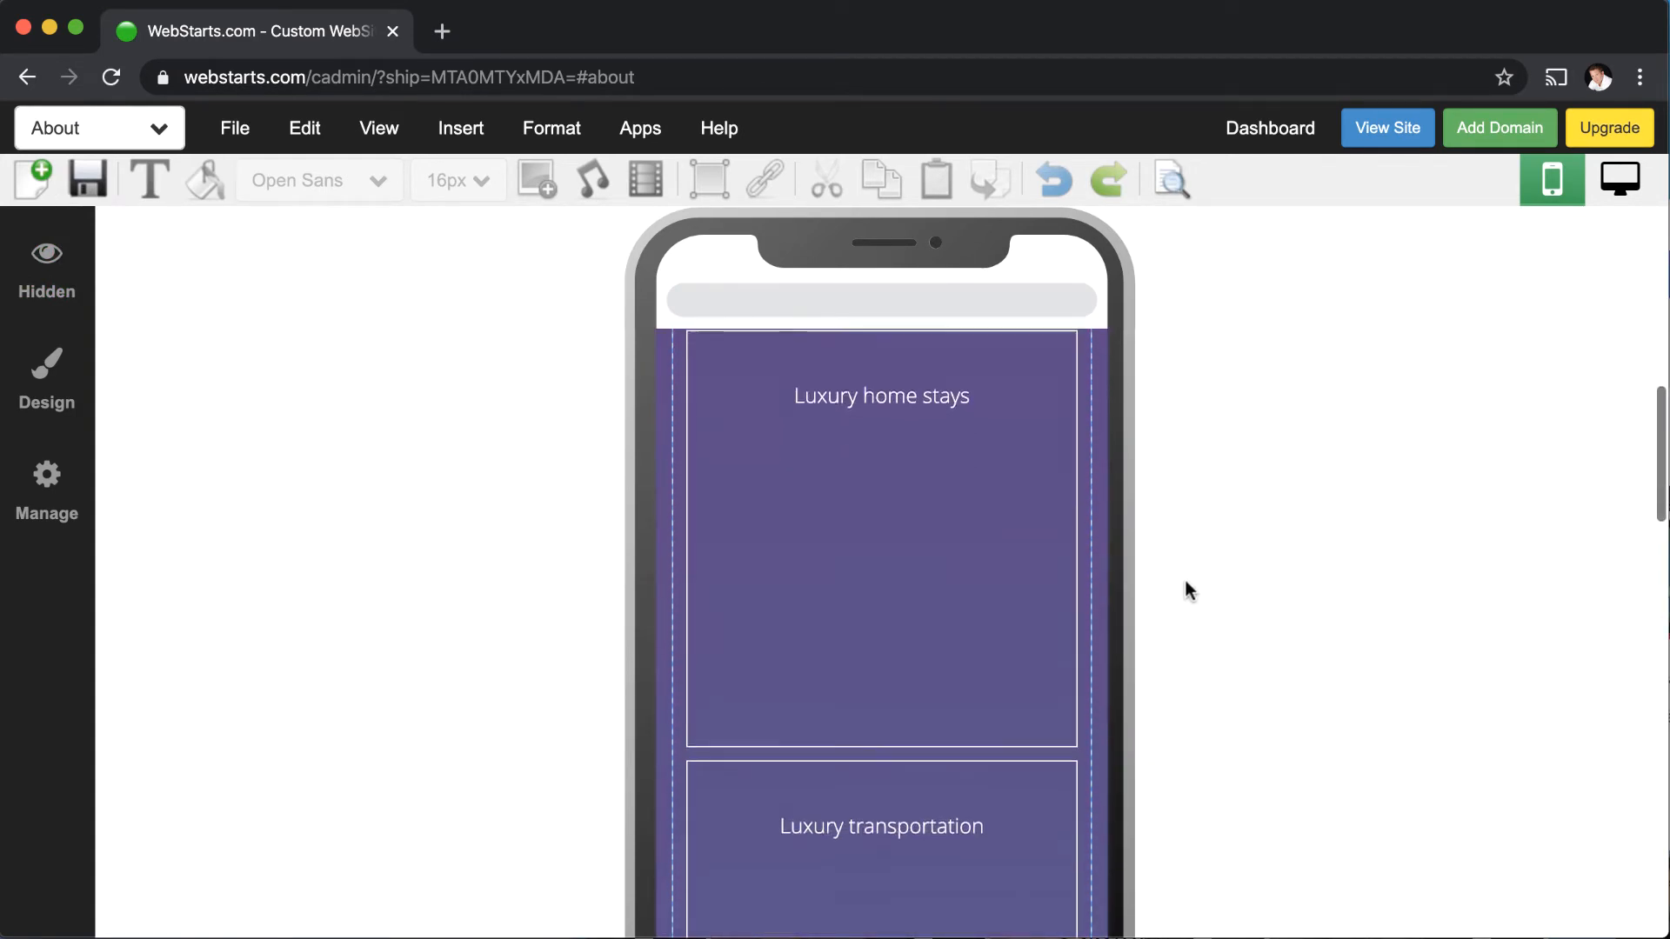
{"action": "left_click_drag", "start_coordinate": [910, 633], "coordinate": [909, 413]}
{"action": "scroll", "coordinate": [932, 555], "scroll_direction": "up", "scroll_amount": 5}
{"action": "left_click_drag", "start_coordinate": [915, 765], "coordinate": [913, 436]}
{"action": "scroll", "coordinate": [914, 436], "scroll_direction": "up", "scroll_amount": 5}
{"action": "left_click_drag", "start_coordinate": [951, 804], "coordinate": [947, 432]}
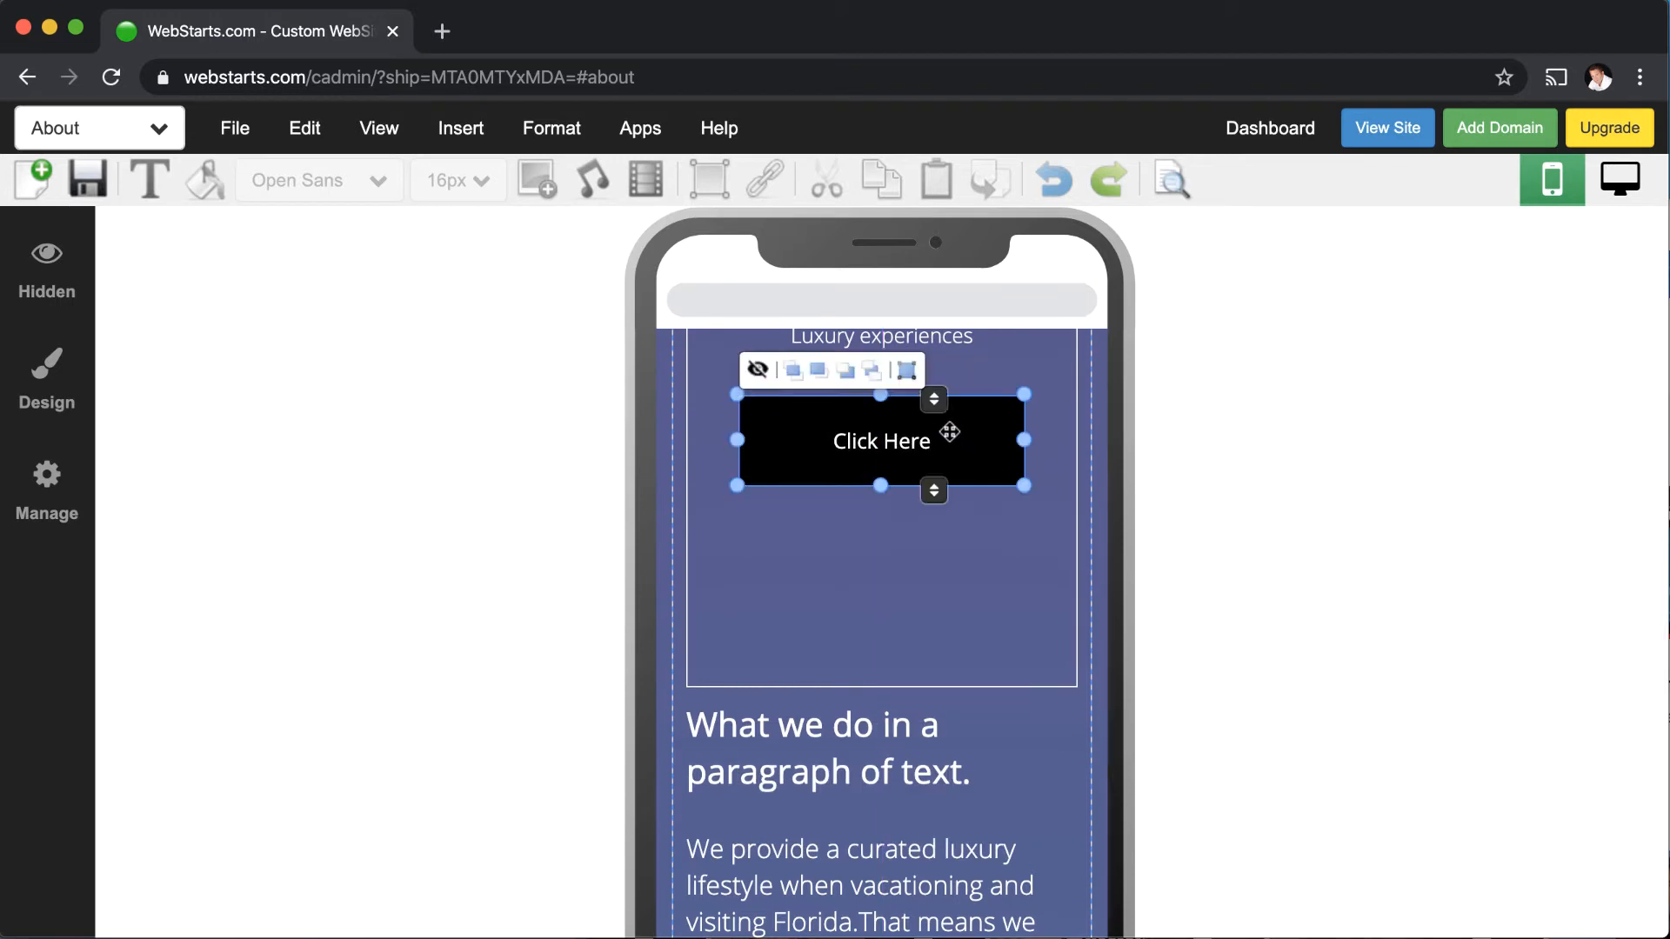
{"action": "scroll", "coordinate": [962, 452], "scroll_direction": "up", "scroll_amount": 5}
{"action": "left_click_drag", "start_coordinate": [976, 865], "coordinate": [1002, 497]}
{"action": "scroll", "coordinate": [1004, 498], "scroll_direction": "up", "scroll_amount": 6}
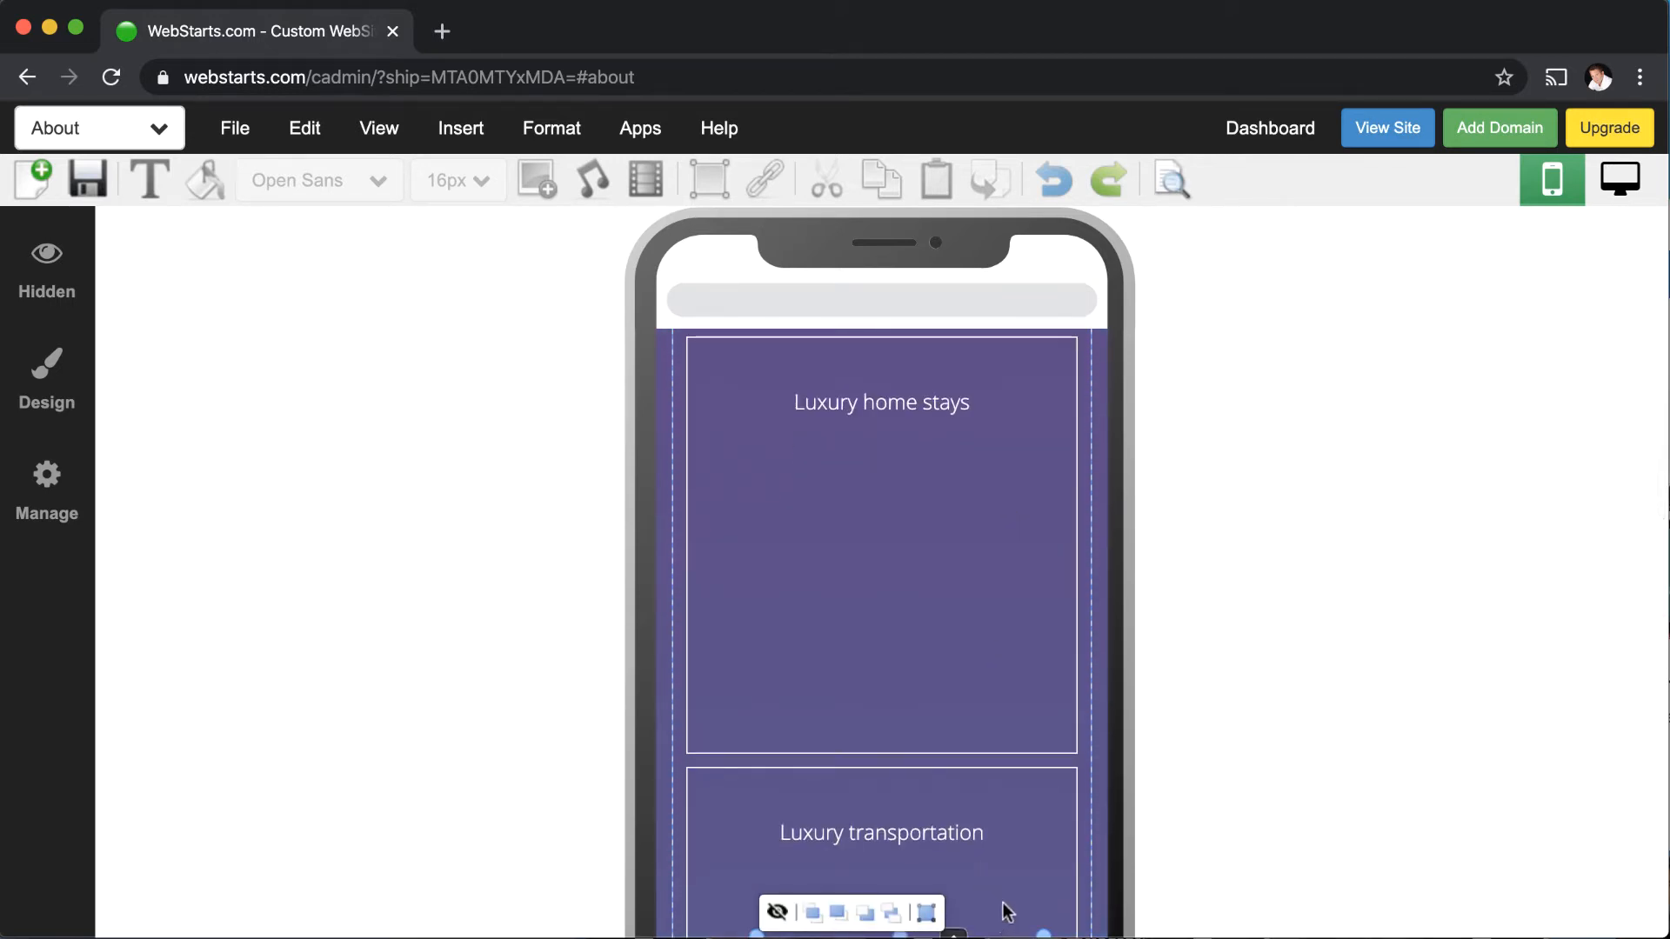
{"action": "scroll", "coordinate": [1003, 908], "scroll_direction": "down", "scroll_amount": 1}
{"action": "left_click_drag", "start_coordinate": [1000, 903], "coordinate": [979, 429]}
{"action": "scroll", "coordinate": [983, 444], "scroll_direction": "up", "scroll_amount": 3}
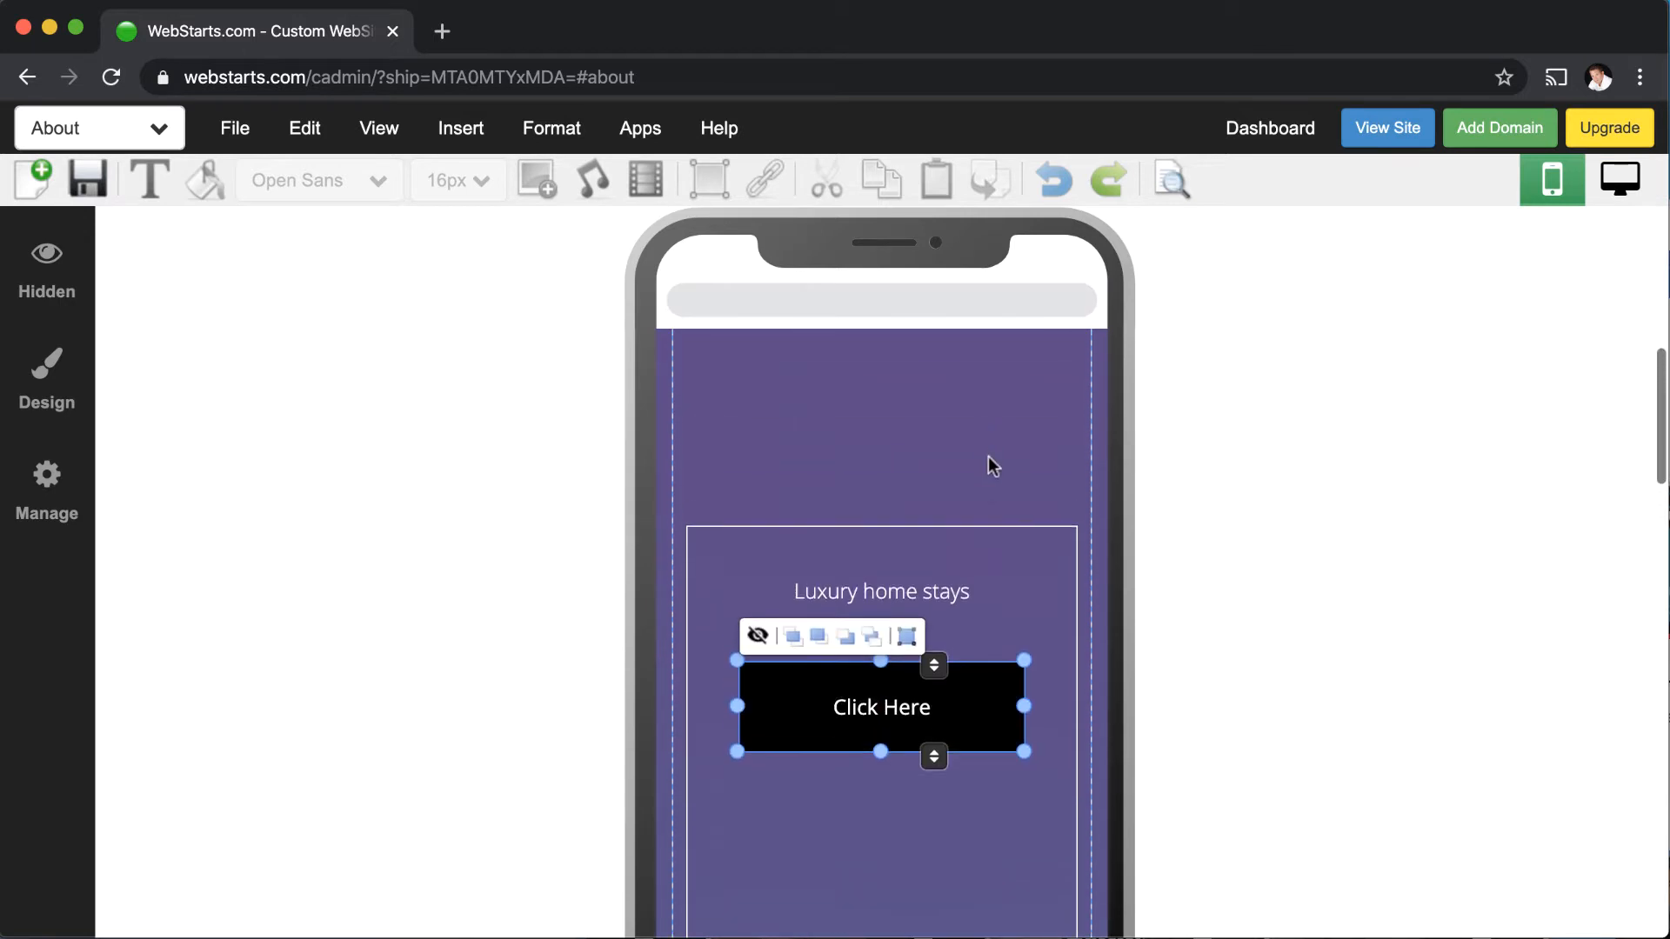
{"action": "left_click_drag", "start_coordinate": [951, 734], "coordinate": [956, 402]}
{"action": "scroll", "coordinate": [974, 422], "scroll_direction": "up", "scroll_amount": 3}
{"action": "scroll", "coordinate": [981, 440], "scroll_direction": "up", "scroll_amount": 3}
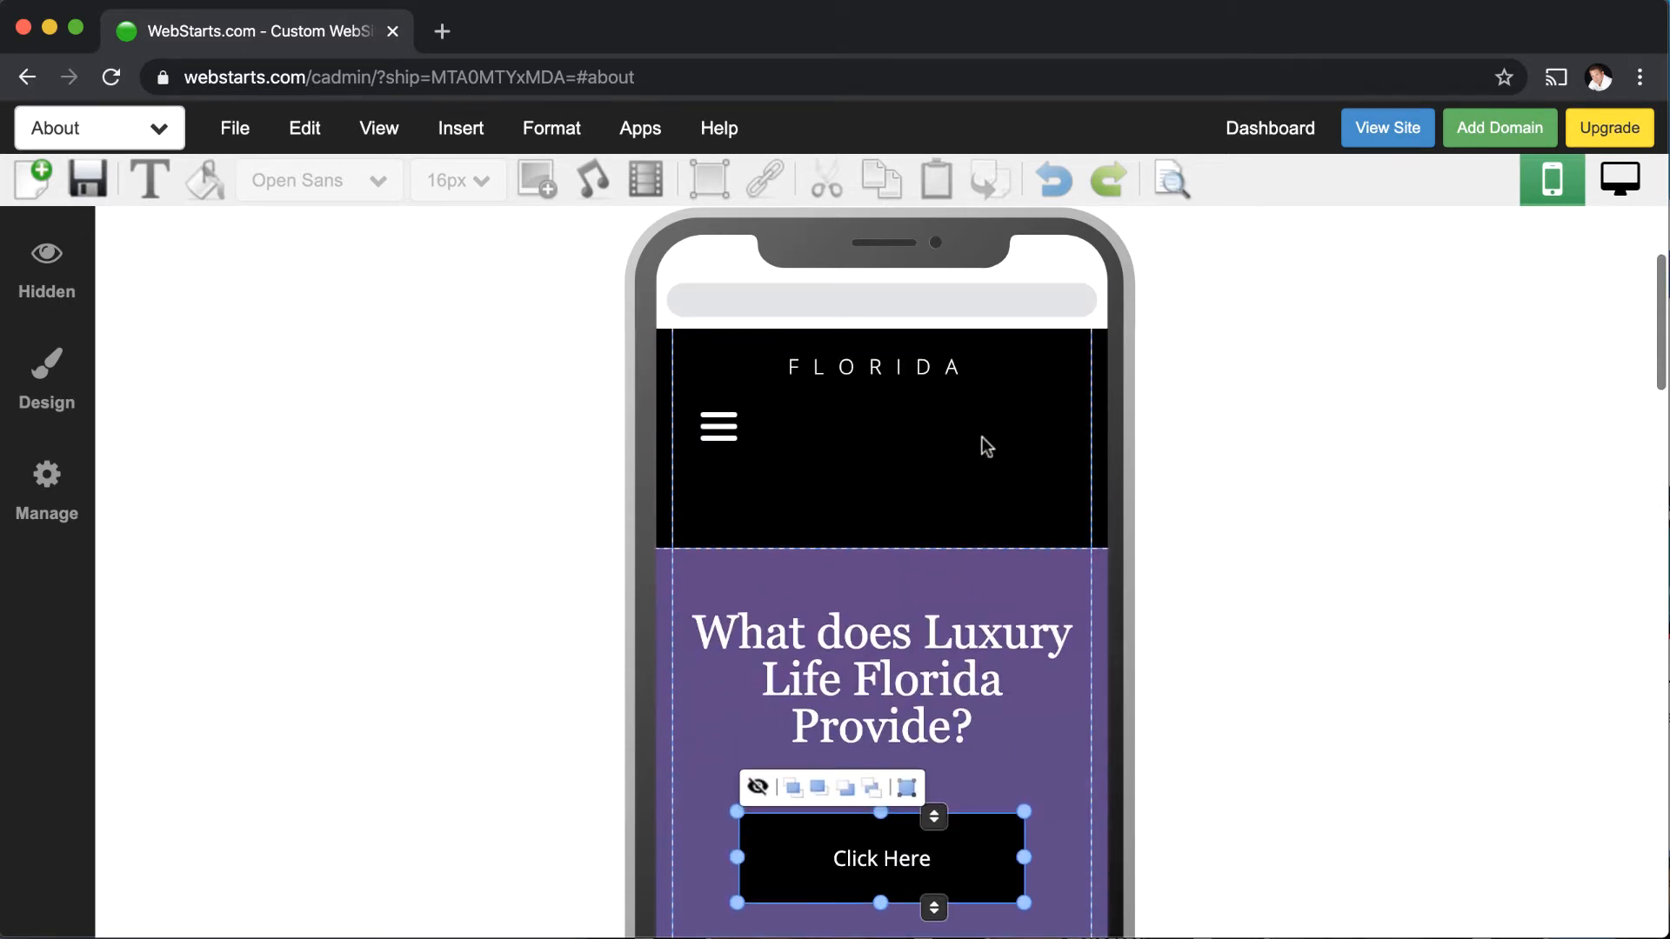
{"action": "scroll", "coordinate": [982, 437], "scroll_direction": "down", "scroll_amount": 2}
{"action": "mouse_move", "coordinate": [901, 699]}
{"action": "left_mouse_down"}
{"action": "mouse_move", "coordinate": [889, 721]}
{"action": "mouse_move", "coordinate": [891, 698]}
{"action": "left_mouse_up"}
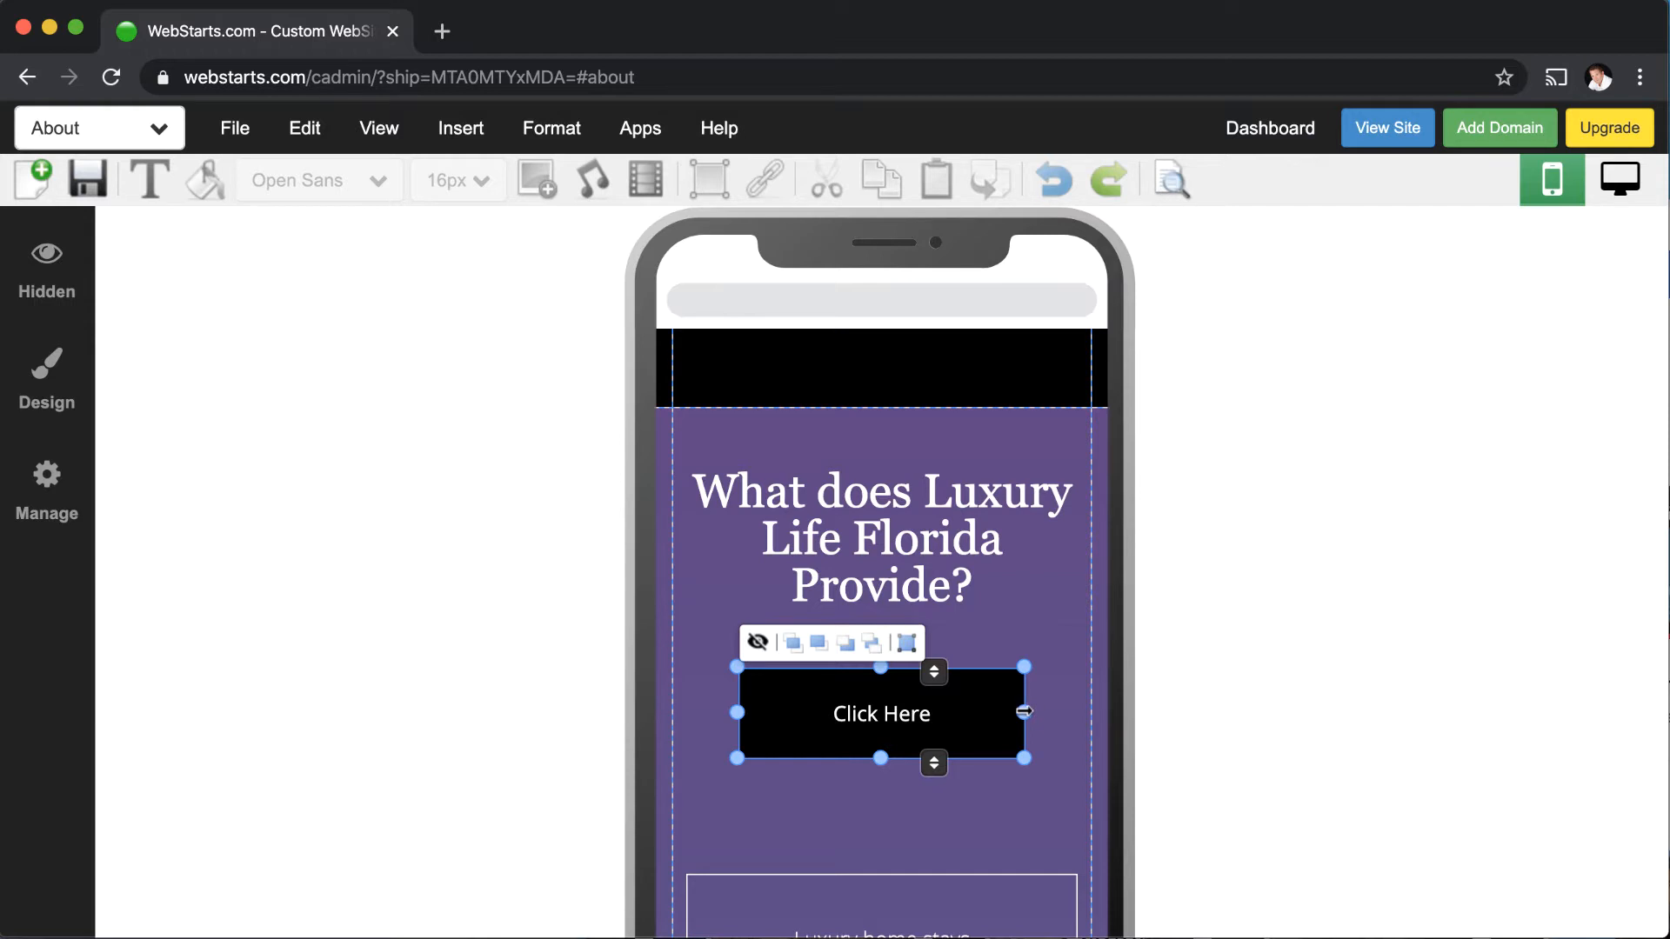
- Widen the mobile "Click Here" button to span both content guides and make it slightly taller
{"action": "left_click_drag", "start_coordinate": [1026, 712], "coordinate": [1090, 711]}
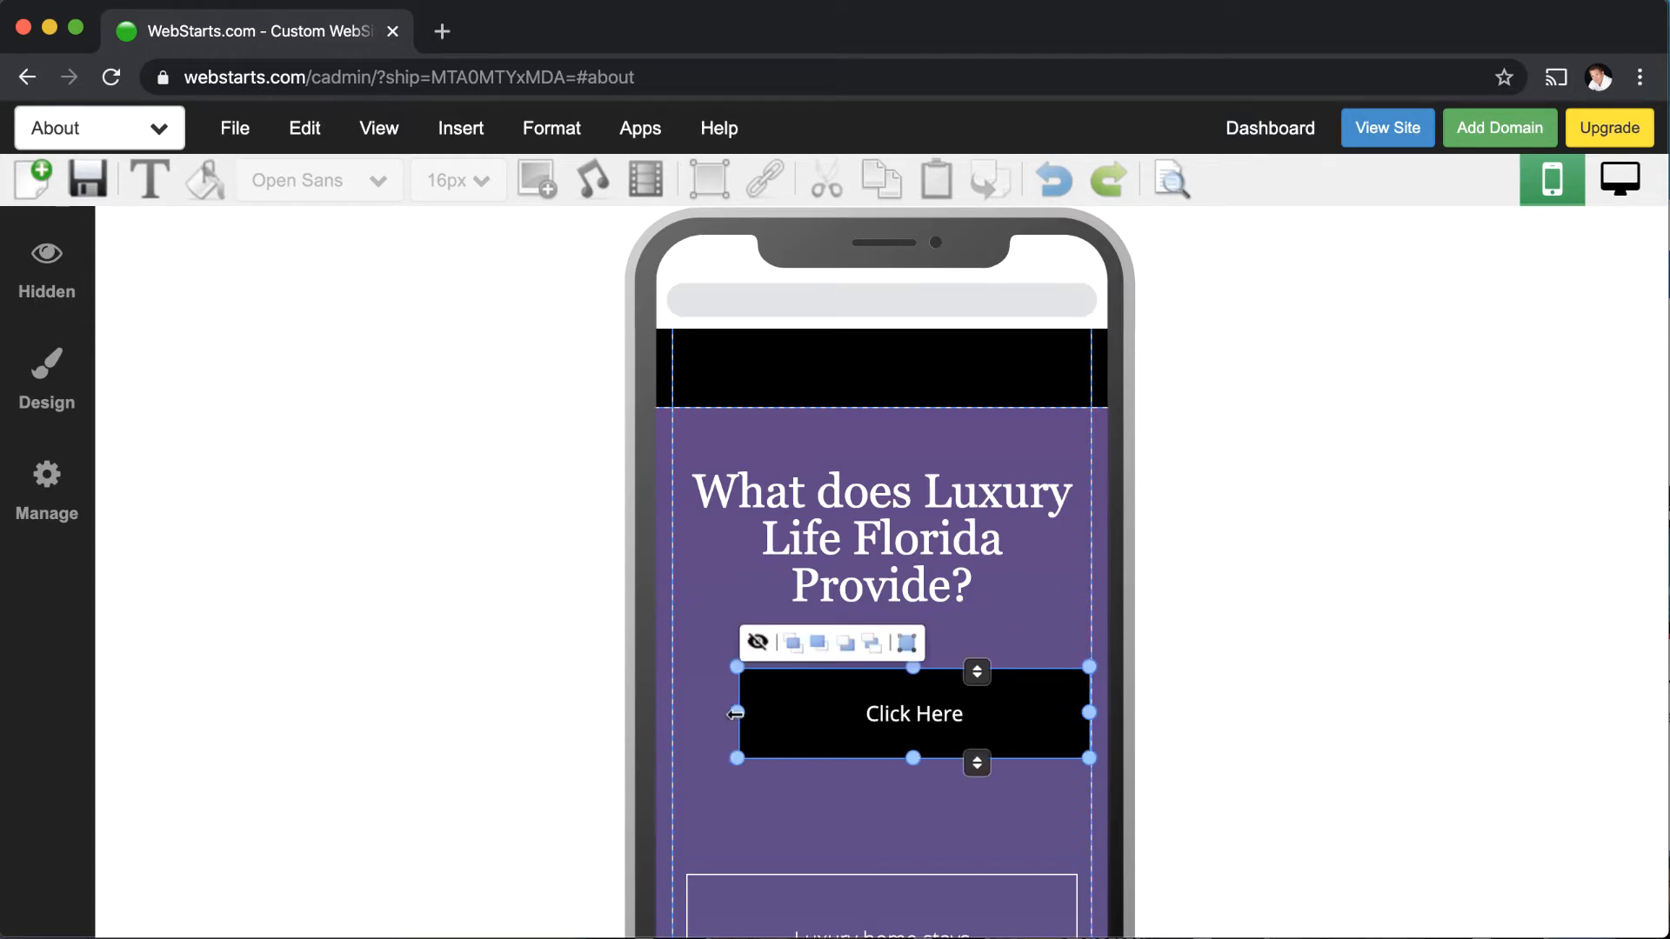
{"action": "left_click_drag", "start_coordinate": [735, 713], "coordinate": [672, 713]}
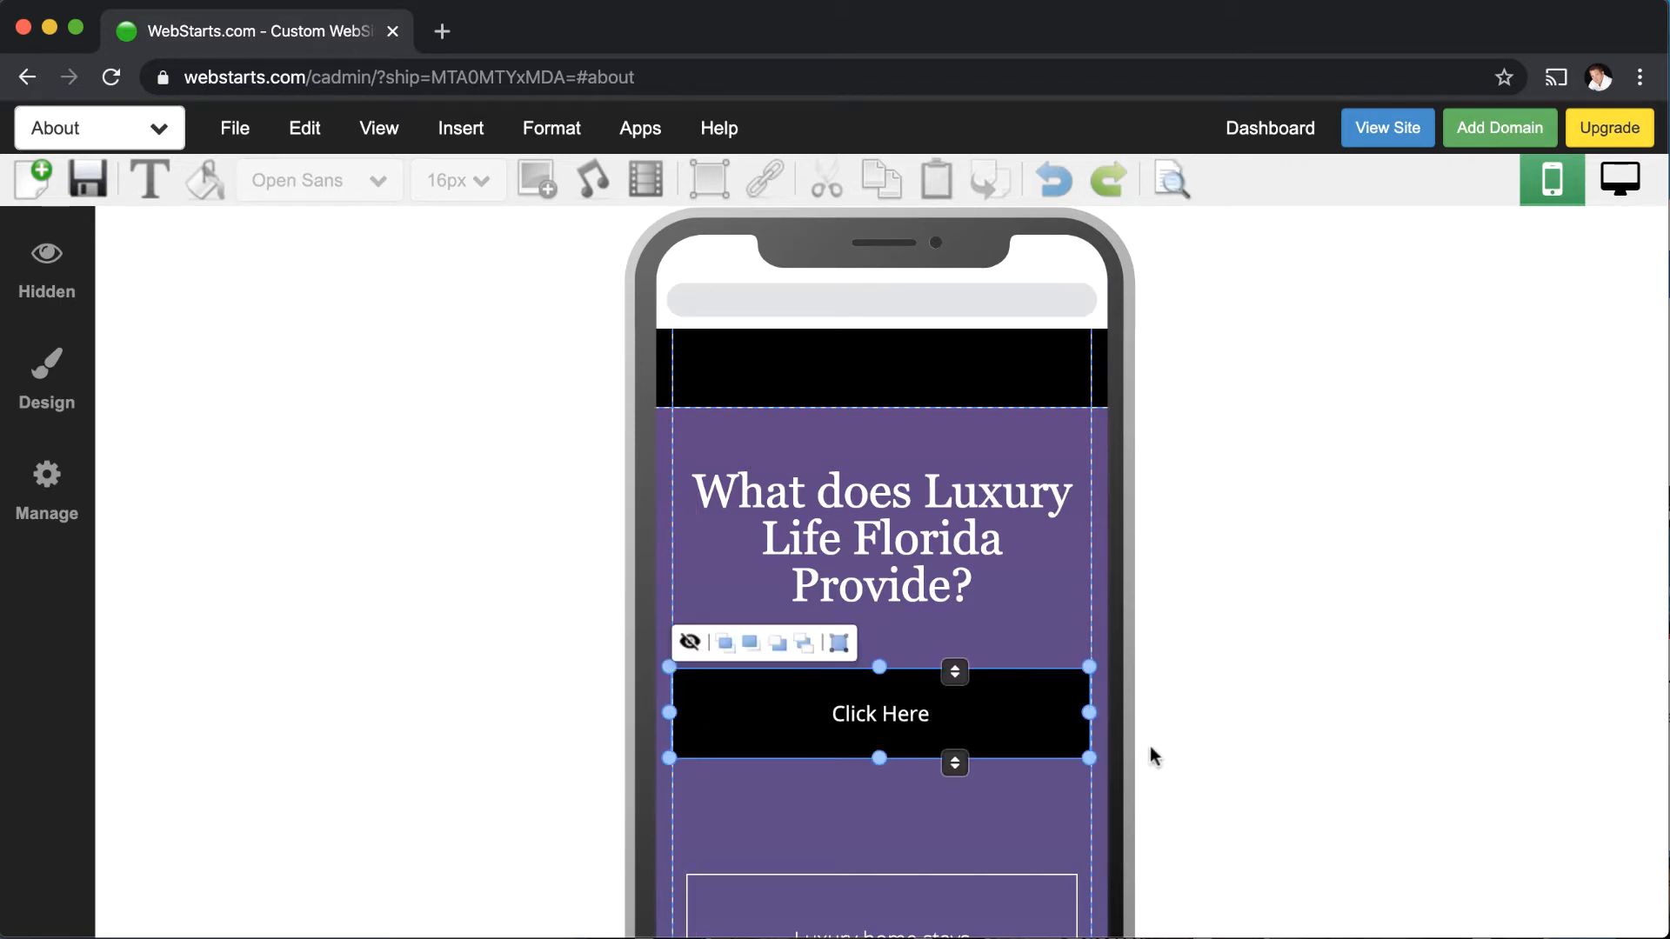
{"action": "left_click_drag", "start_coordinate": [879, 757], "coordinate": [875, 771]}
{"action": "left_click_drag", "start_coordinate": [672, 720], "coordinate": [676, 718]}
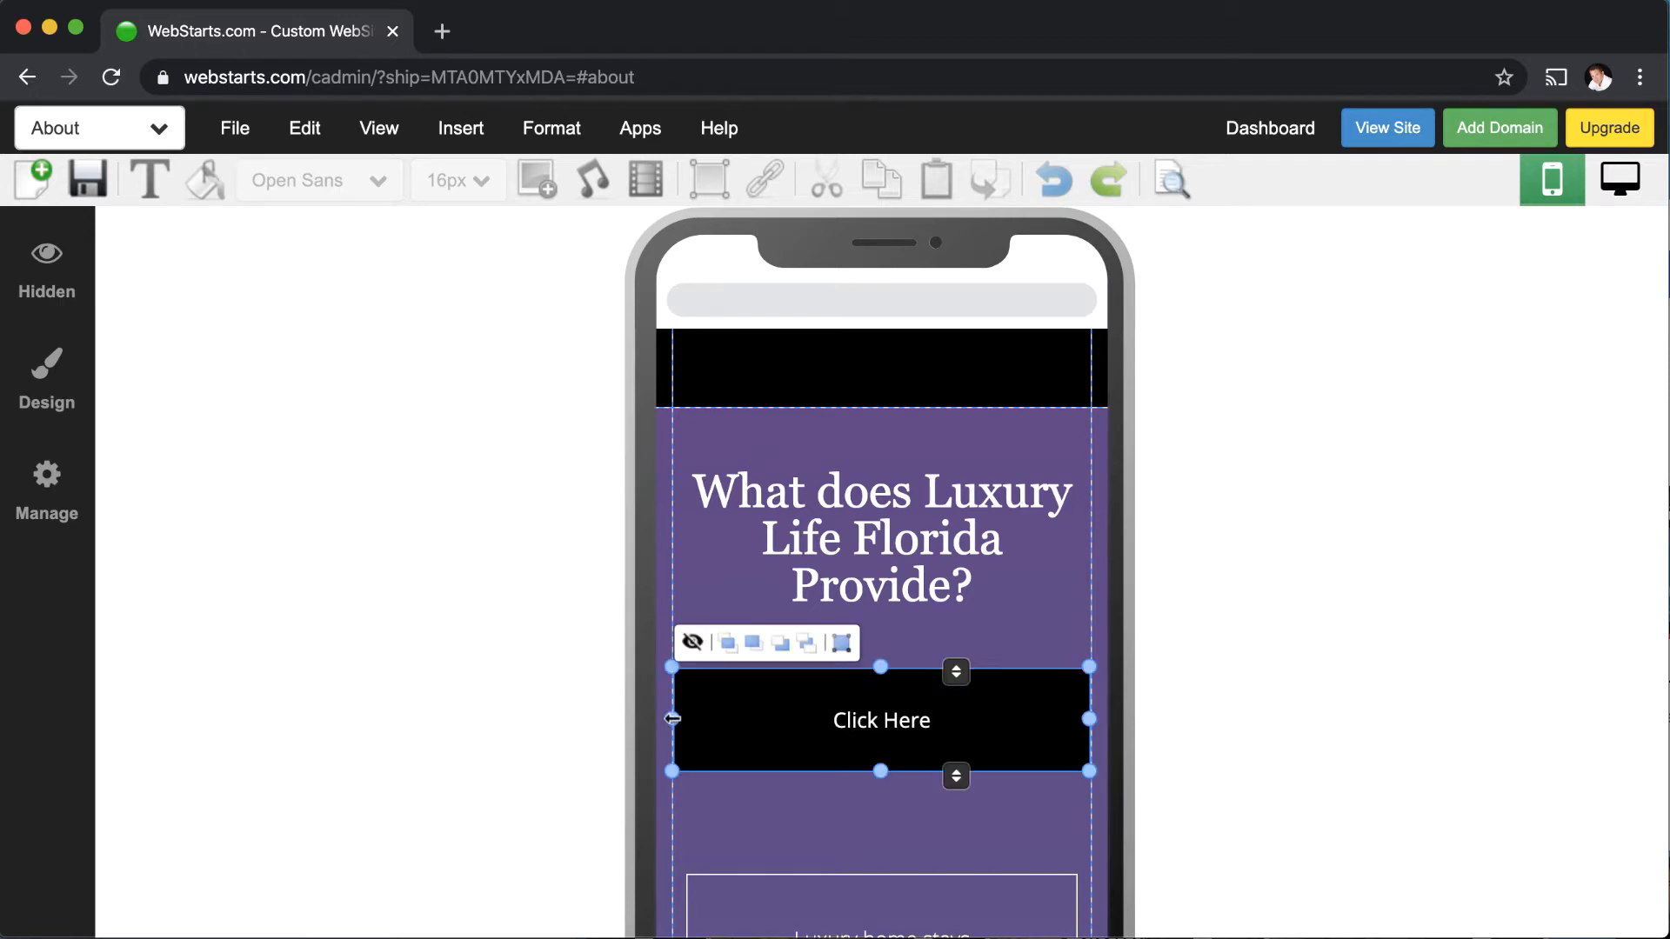
{"action": "left_click", "coordinate": [1201, 751]}
- Move the divider line and the FLORIDA text up closer beneath the Luxury Life title in the mobile header
{"action": "scroll", "coordinate": [1204, 744], "scroll_direction": "up", "scroll_amount": 4}
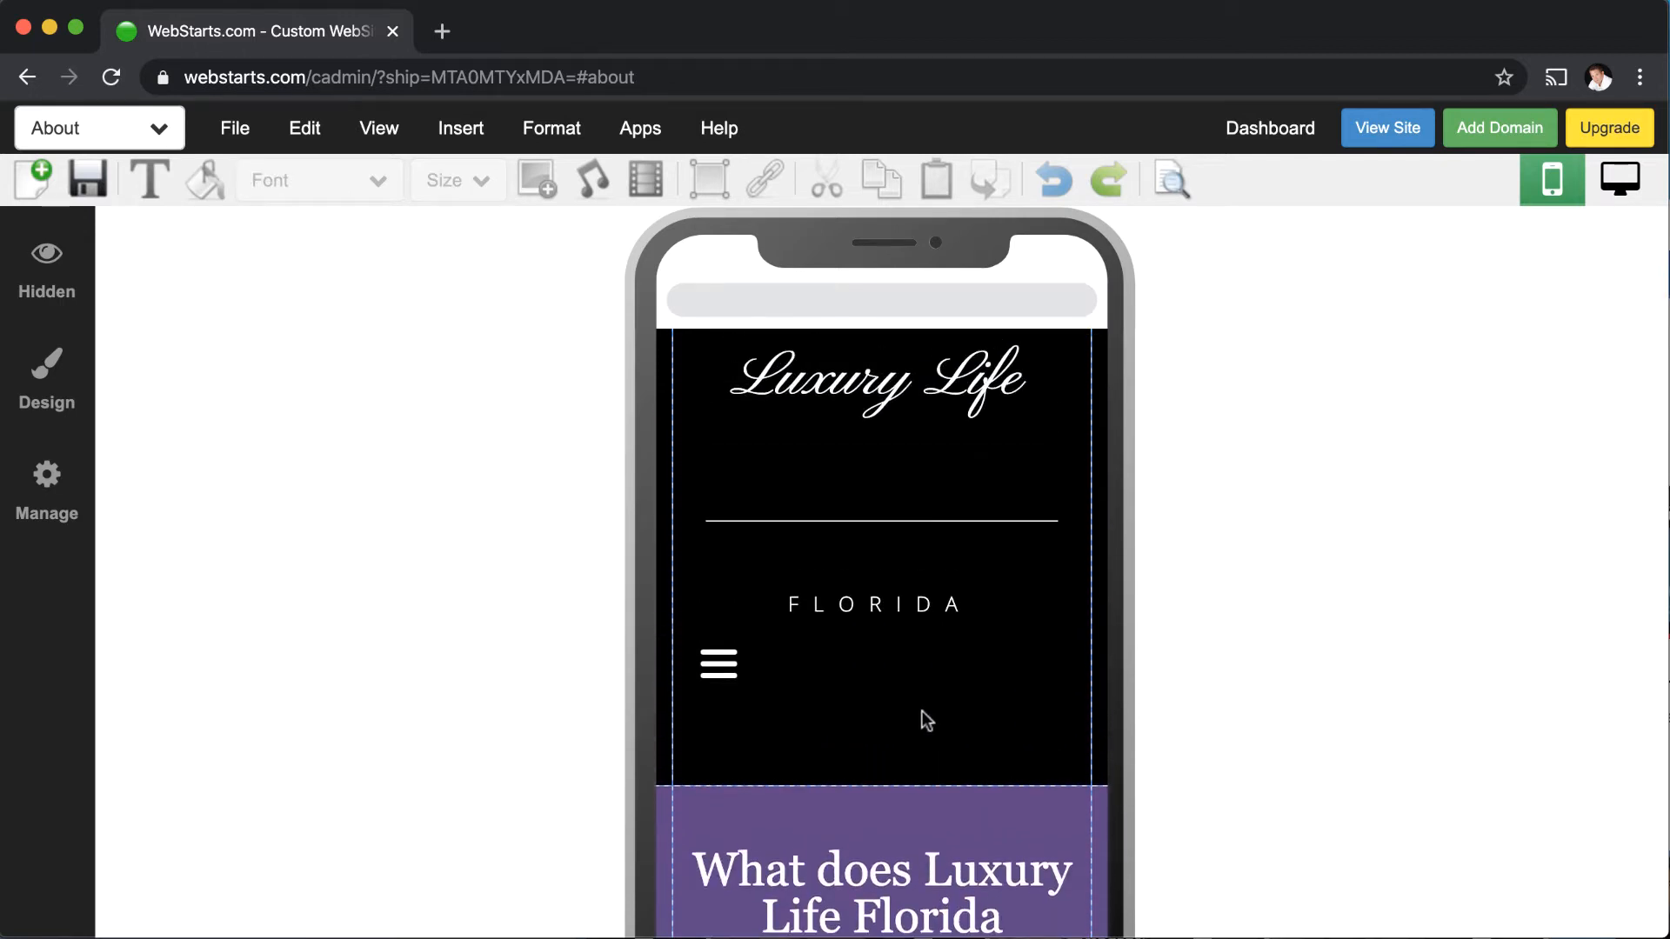
{"action": "left_click", "coordinate": [816, 521]}
{"action": "left_click_drag", "start_coordinate": [832, 519], "coordinate": [832, 441]}
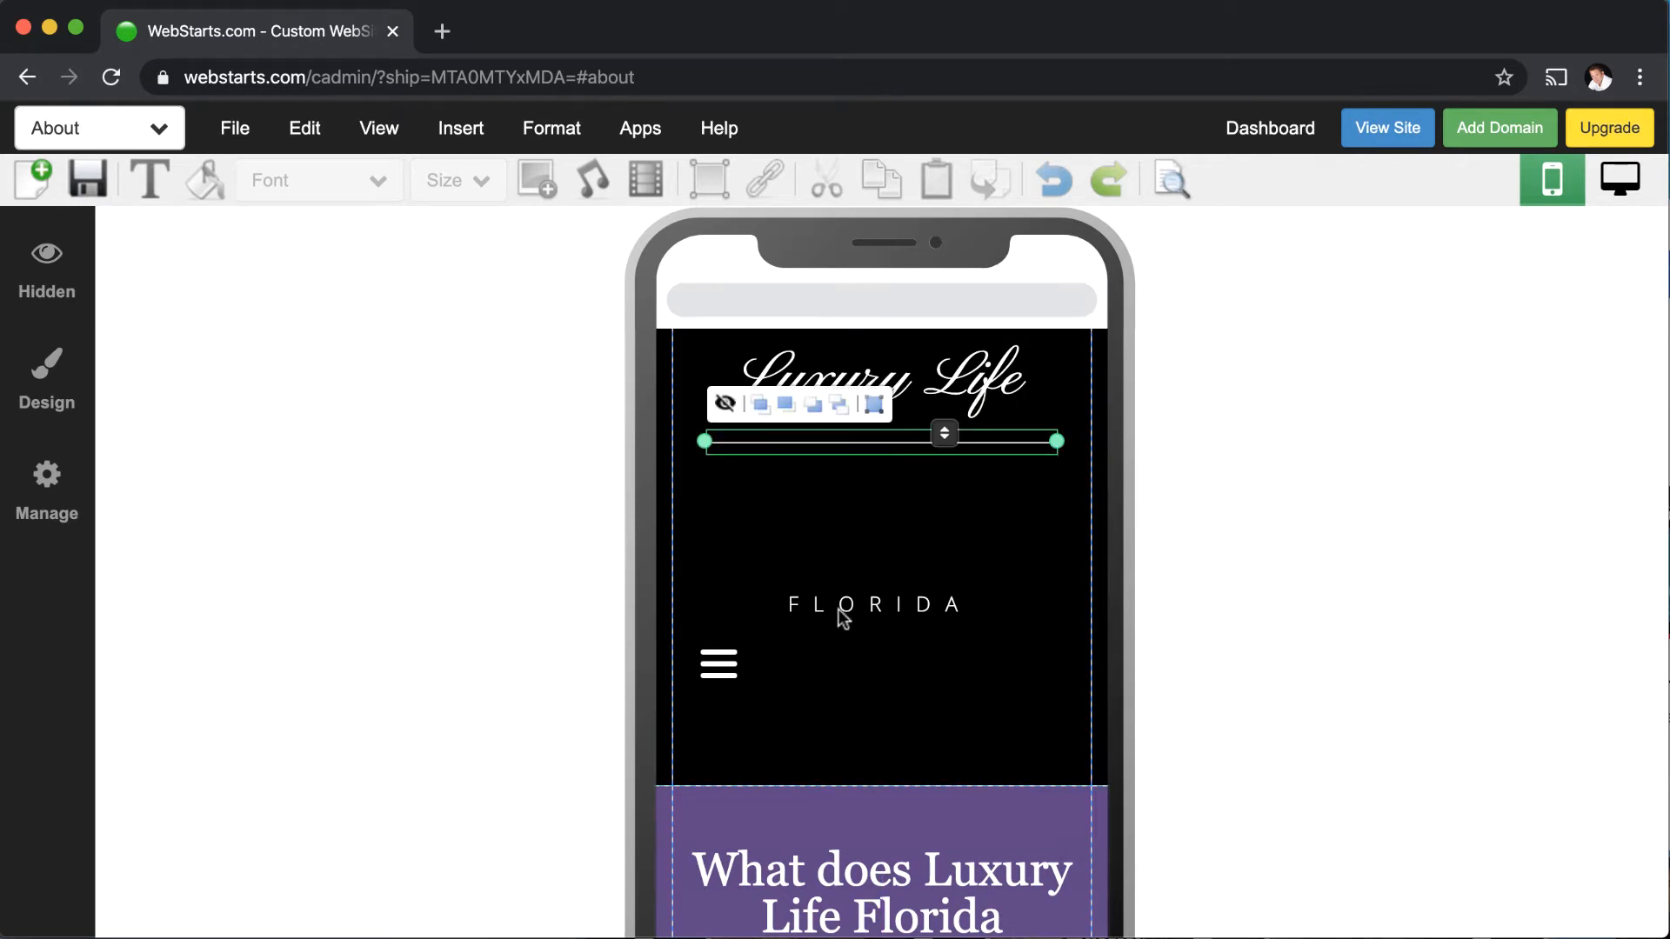
{"action": "left_click", "coordinate": [849, 603]}
{"action": "left_click_drag", "start_coordinate": [849, 602], "coordinate": [853, 487]}
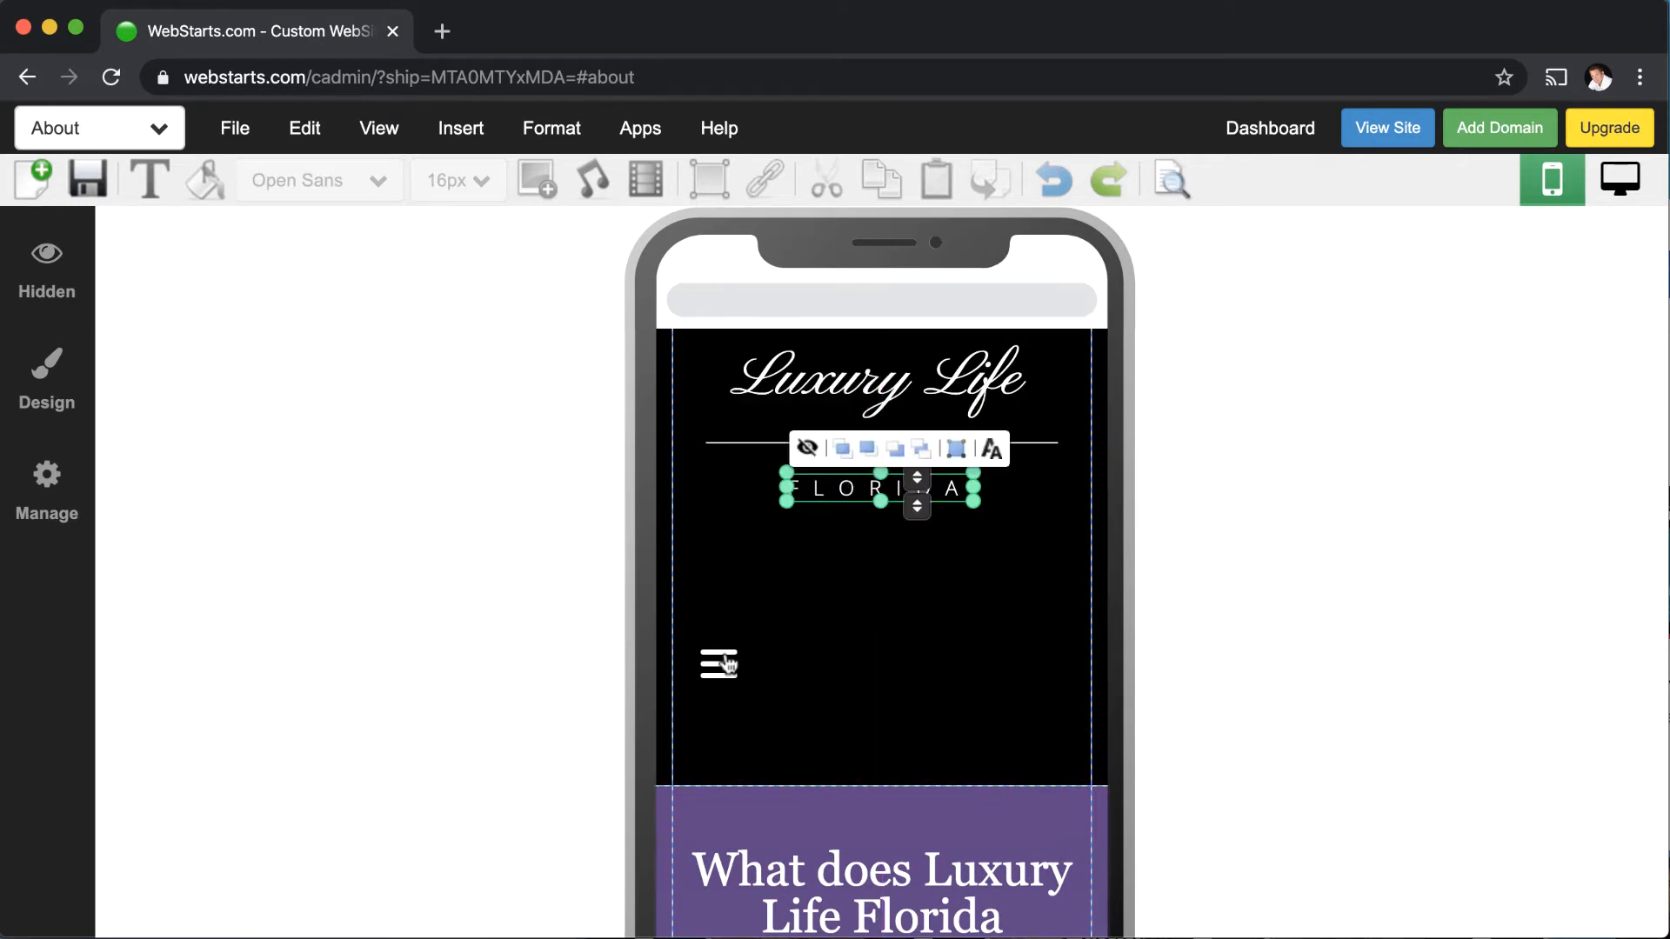
- Move the mobile menu up beneath the FLORIDA text and shorten the black header strip to just below it
{"action": "left_click", "coordinate": [755, 642]}
{"action": "left_click_drag", "start_coordinate": [906, 652], "coordinate": [907, 560]}
{"action": "left_click", "coordinate": [899, 758]}
{"action": "left_click_drag", "start_coordinate": [892, 783], "coordinate": [898, 625]}
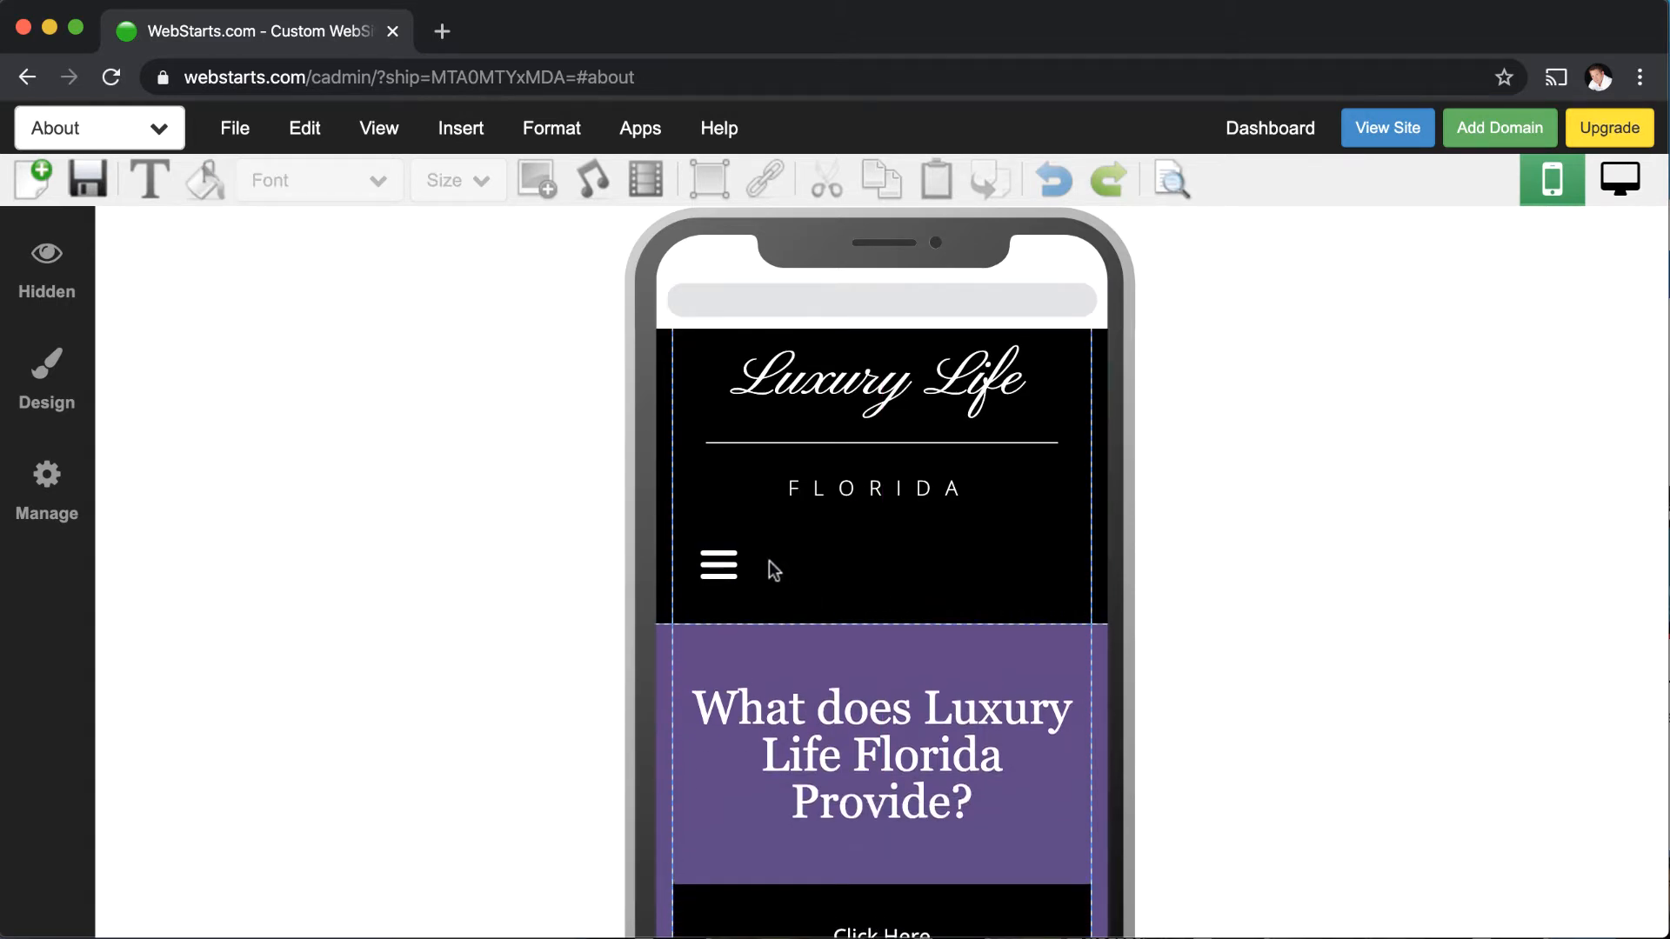
- Try placing the mobile menu over the Luxury Life title, keep its "Always on top" setting, and return it below FLORIDA
{"action": "left_click", "coordinate": [737, 566]}
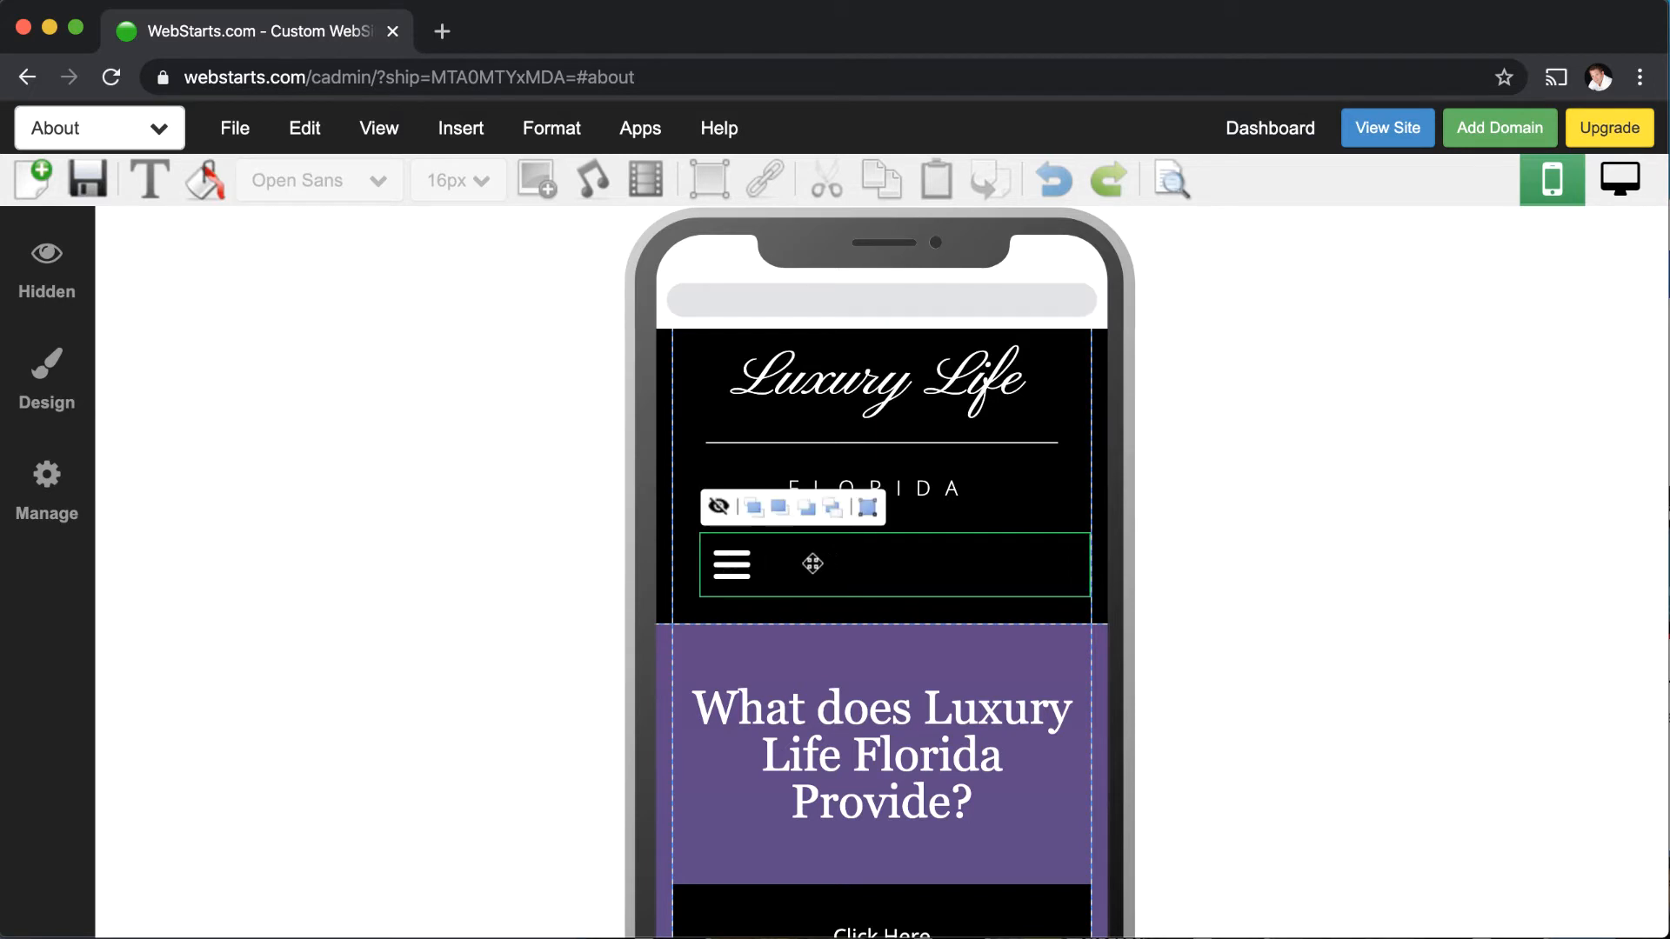
{"action": "left_click_drag", "start_coordinate": [813, 563], "coordinate": [796, 380]}
{"action": "left_click", "coordinate": [817, 323]}
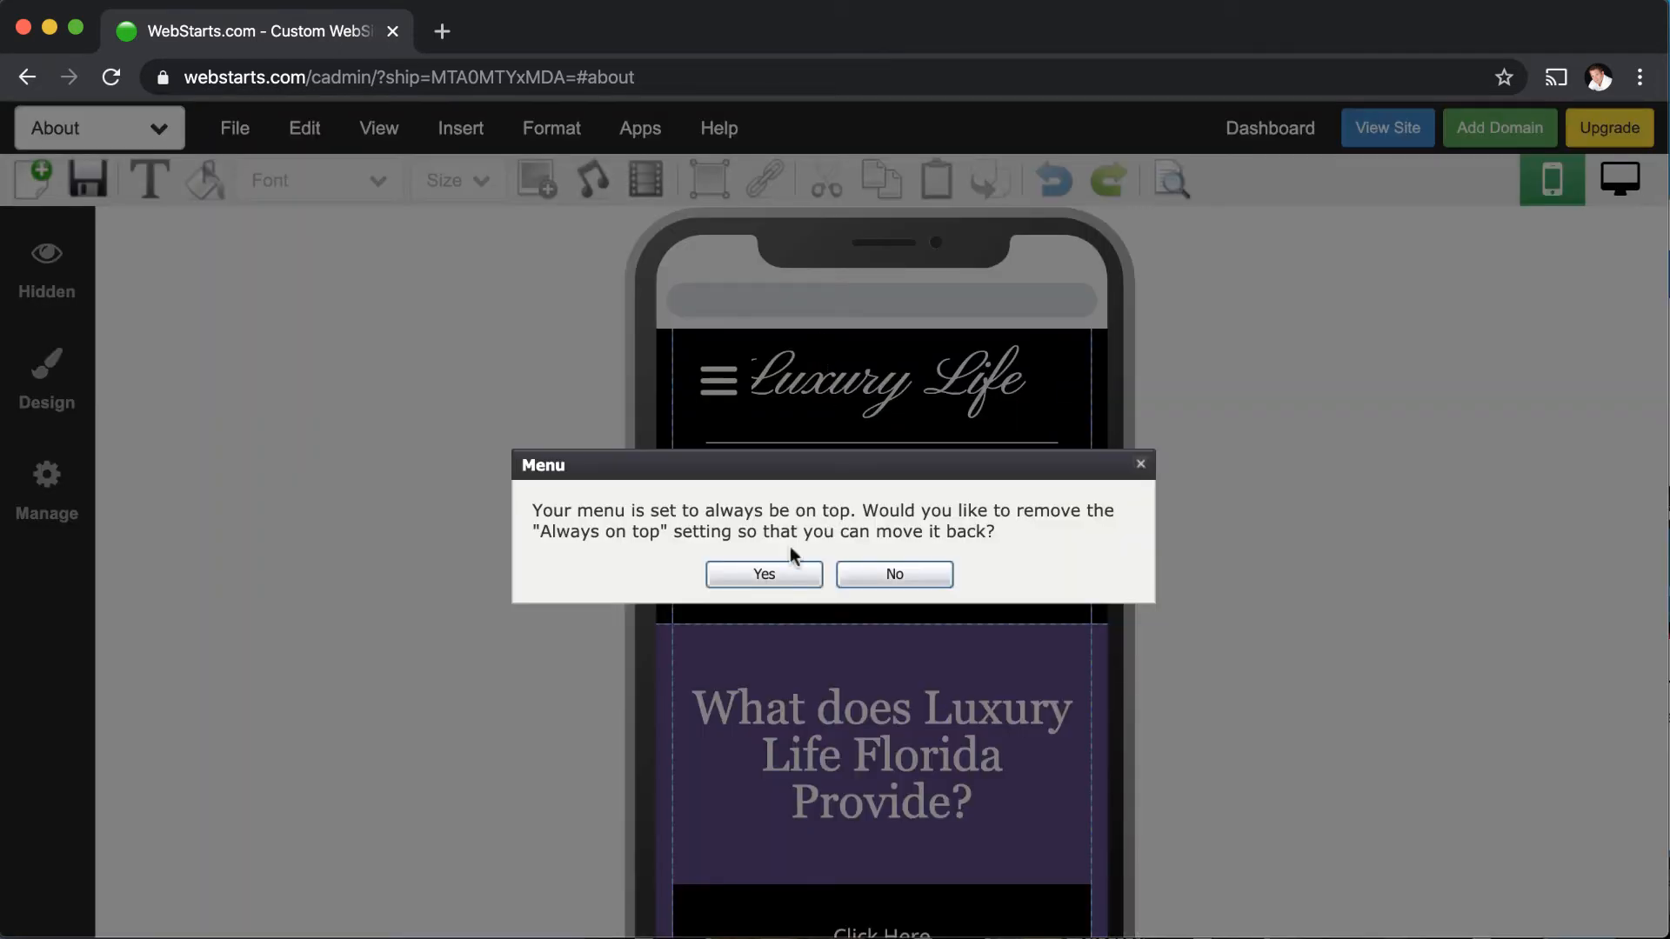
{"action": "left_click", "coordinate": [853, 576]}
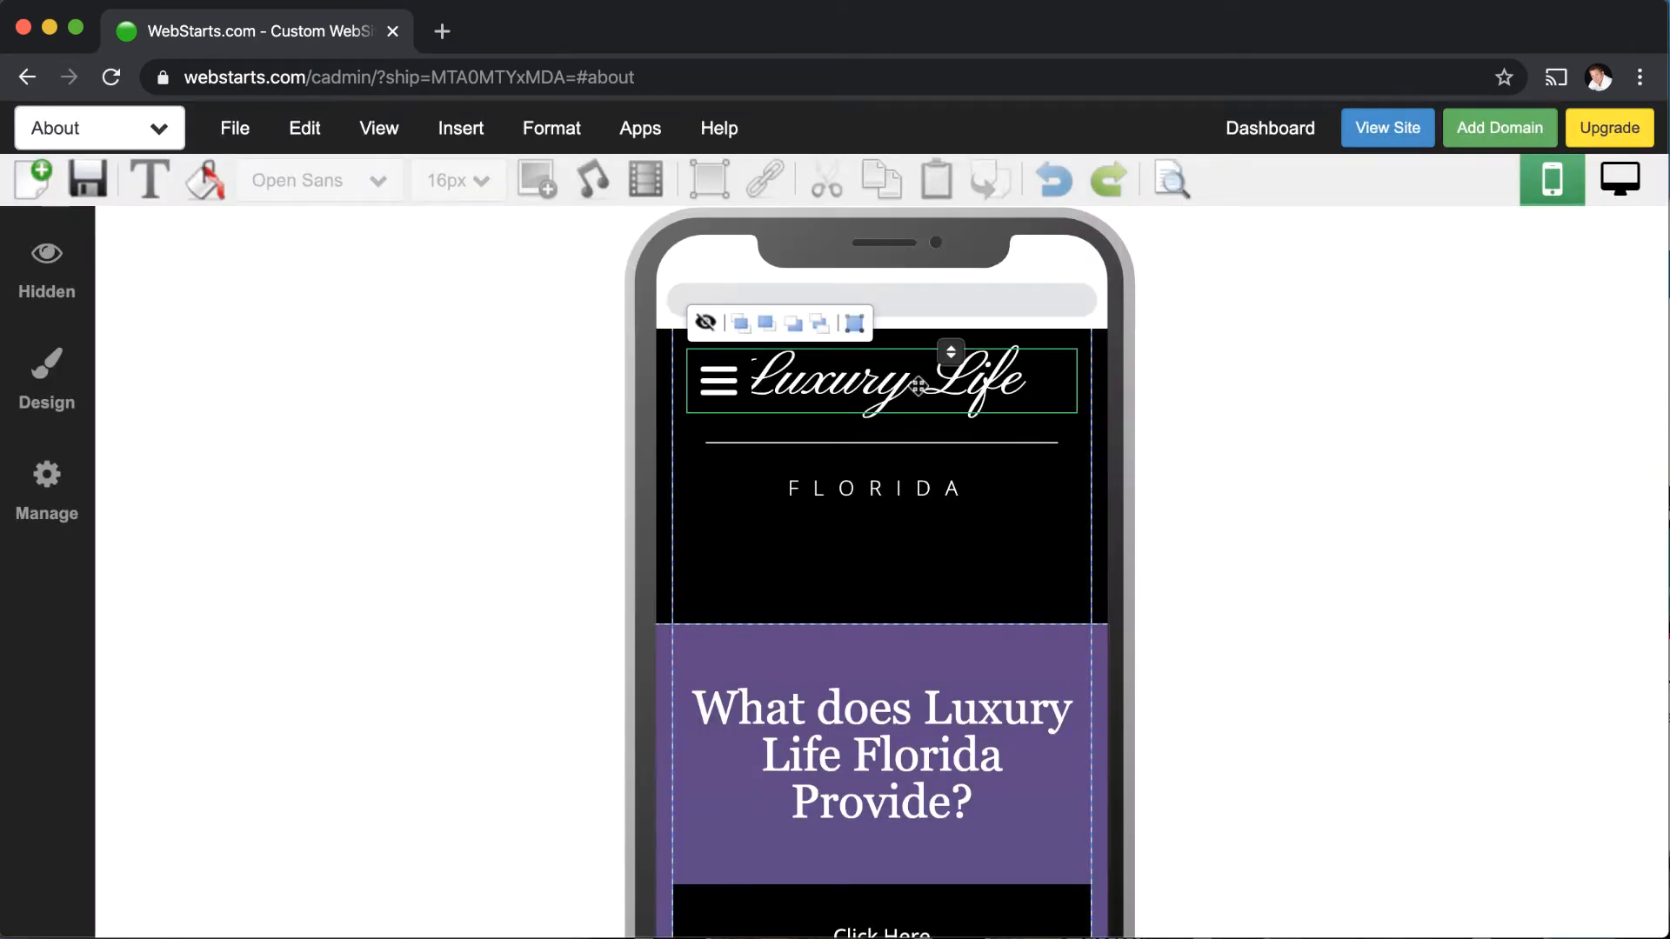
{"action": "left_click_drag", "start_coordinate": [918, 387], "coordinate": [883, 558]}
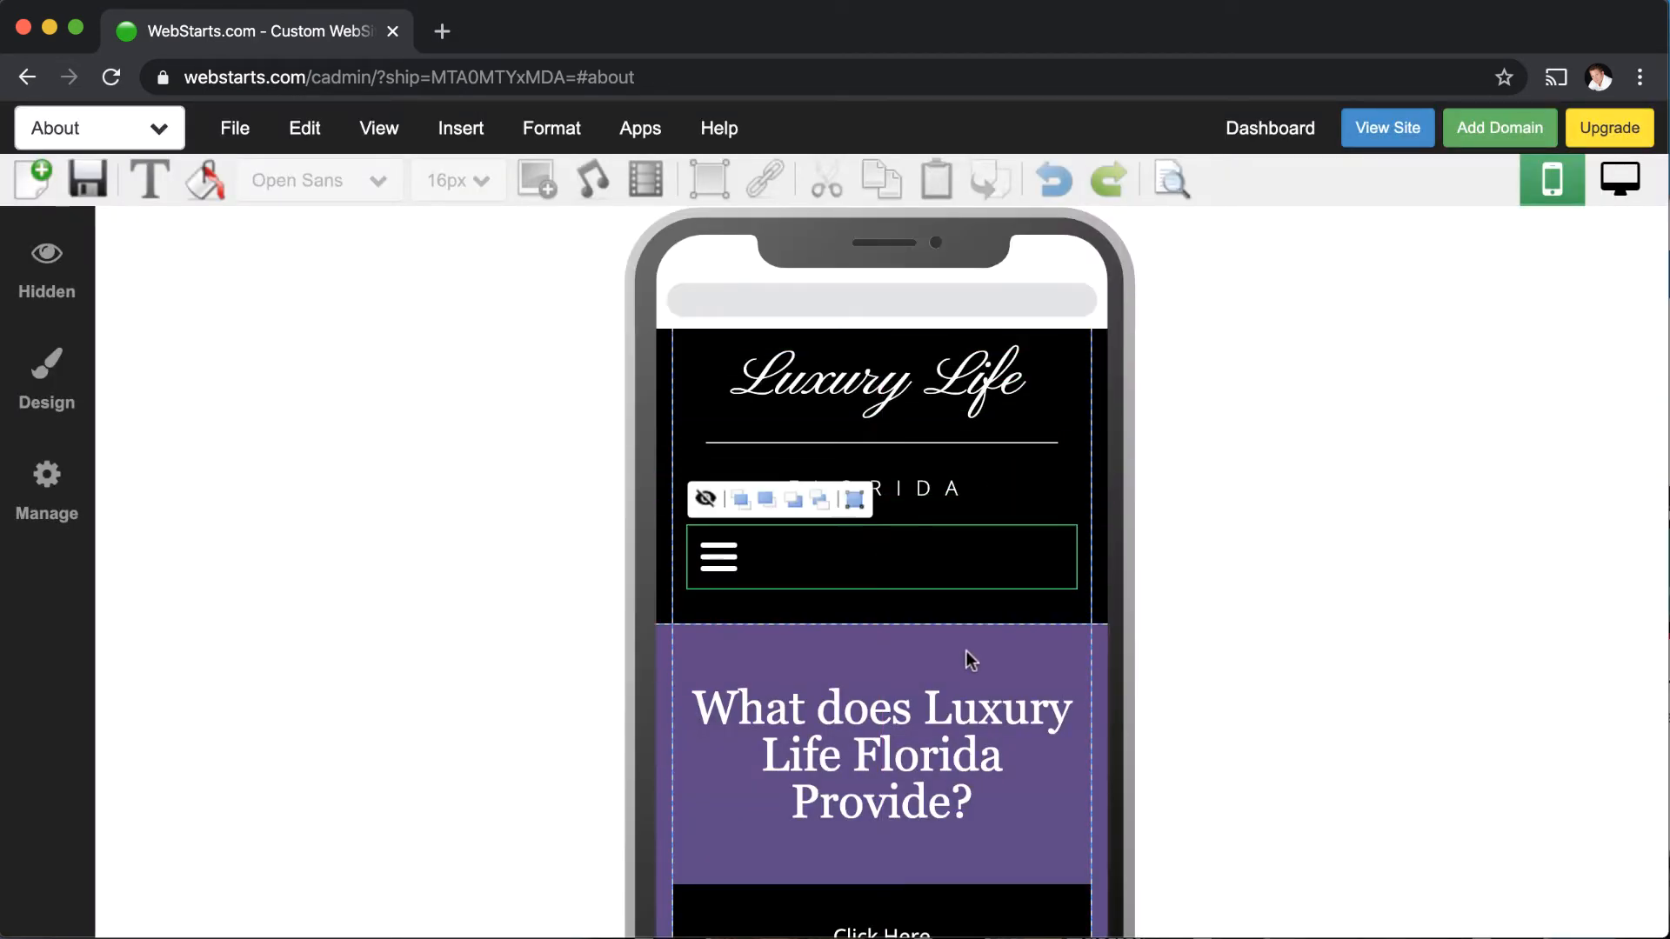
{"action": "left_click", "coordinate": [1306, 648]}
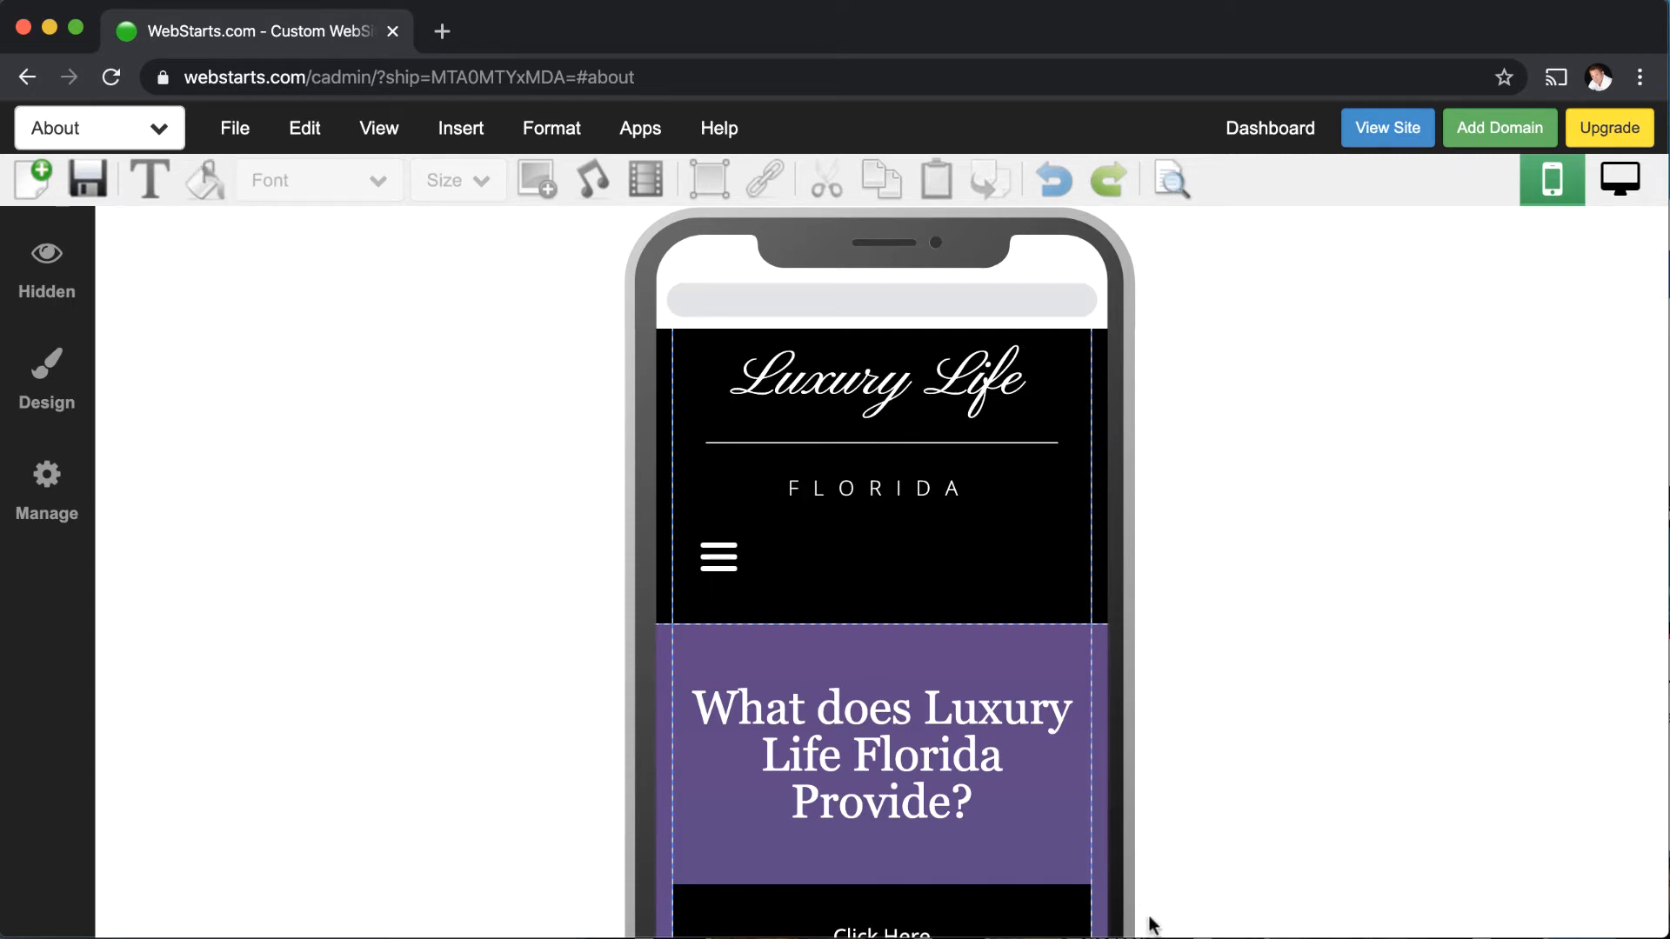
{"action": "scroll", "coordinate": [1150, 927], "scroll_direction": "down", "scroll_amount": 3}
{"action": "left_click", "coordinate": [960, 788]}
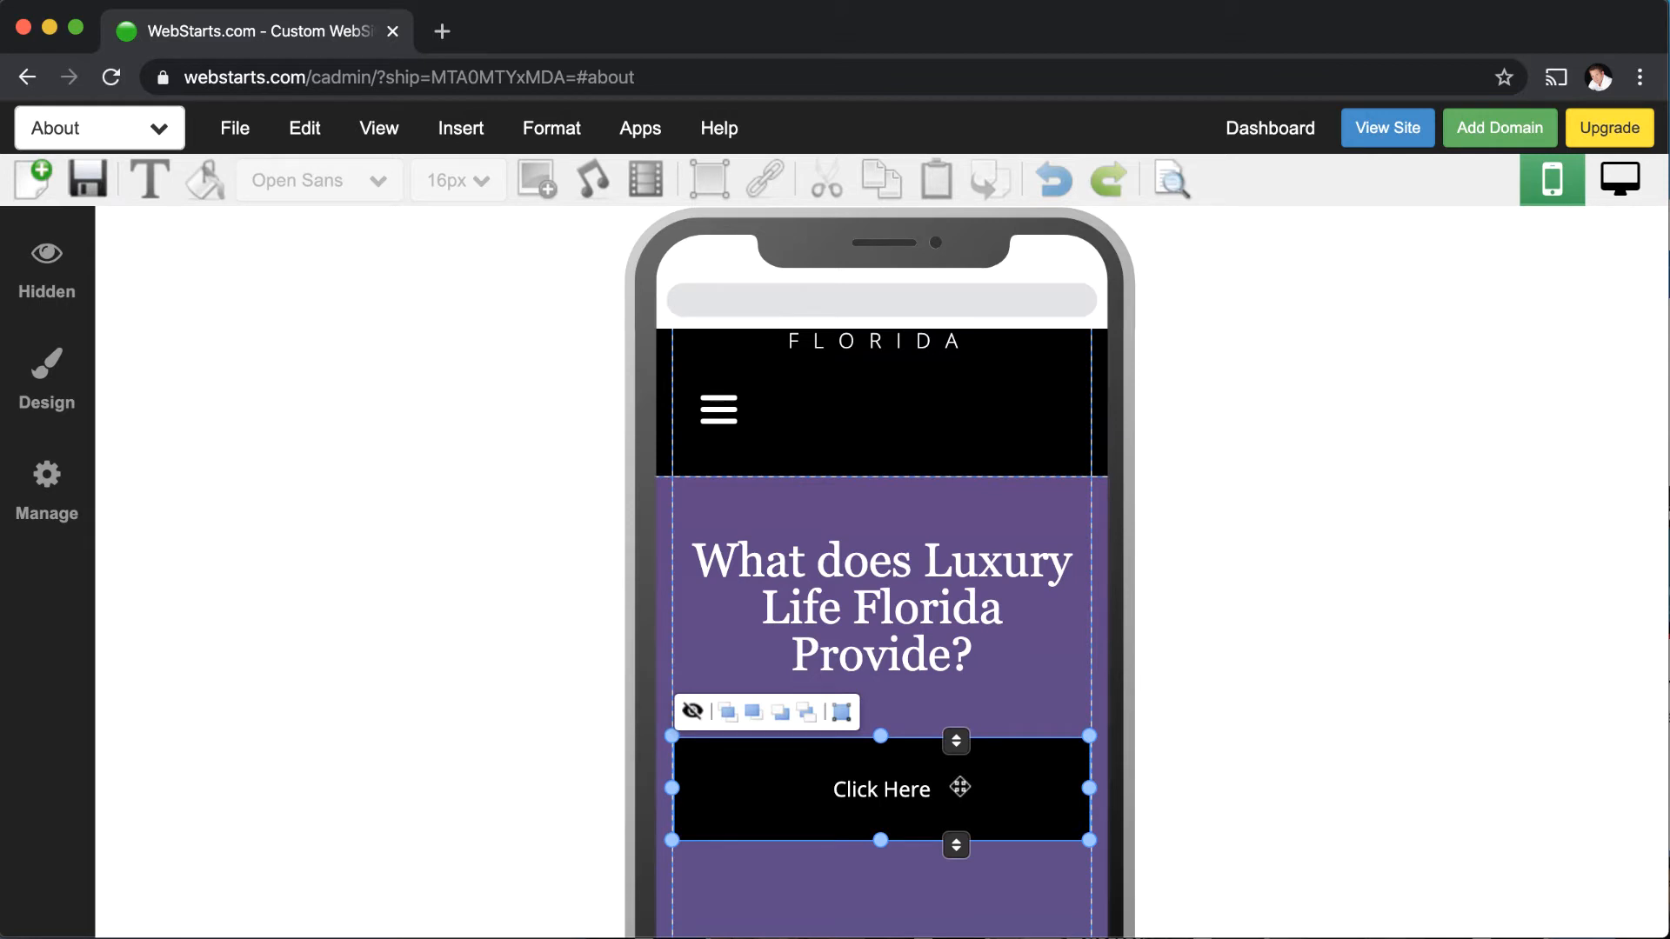
{"action": "left_click", "coordinate": [1209, 758]}
{"action": "scroll", "coordinate": [1240, 785], "scroll_direction": "up", "scroll_amount": 3}
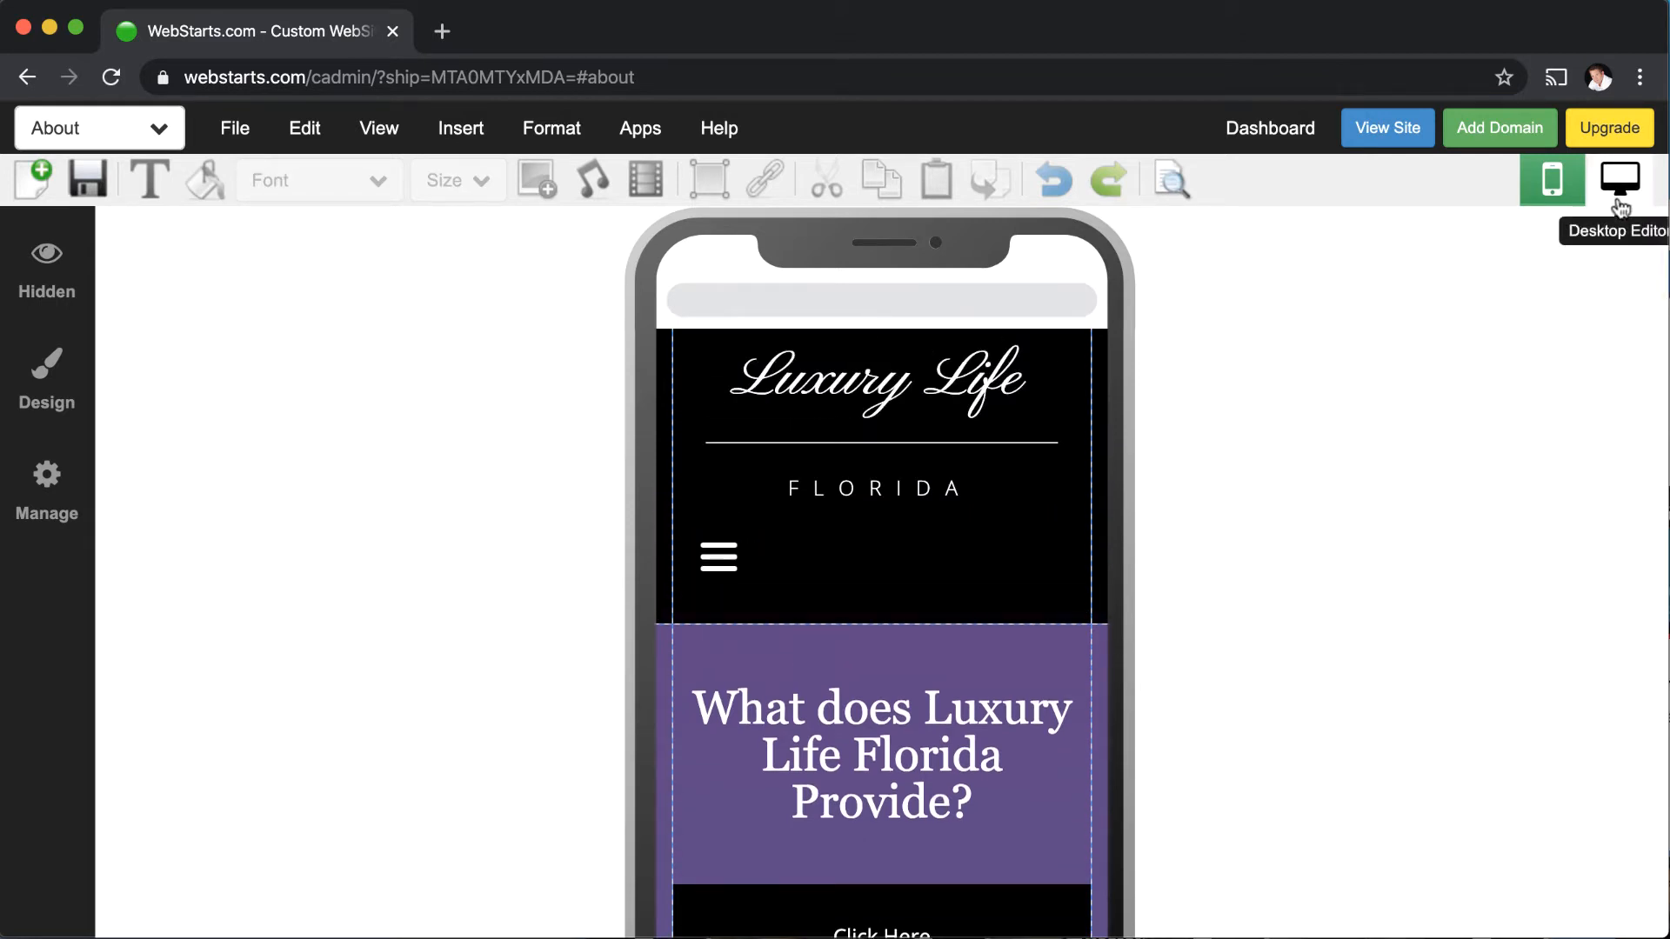
- Switch the About page to the desktop editor and recenter the "Luxury home stays" heading inside its box
{"action": "left_click", "coordinate": [1620, 202]}
{"action": "scroll", "coordinate": [1219, 718], "scroll_direction": "down", "scroll_amount": 5}
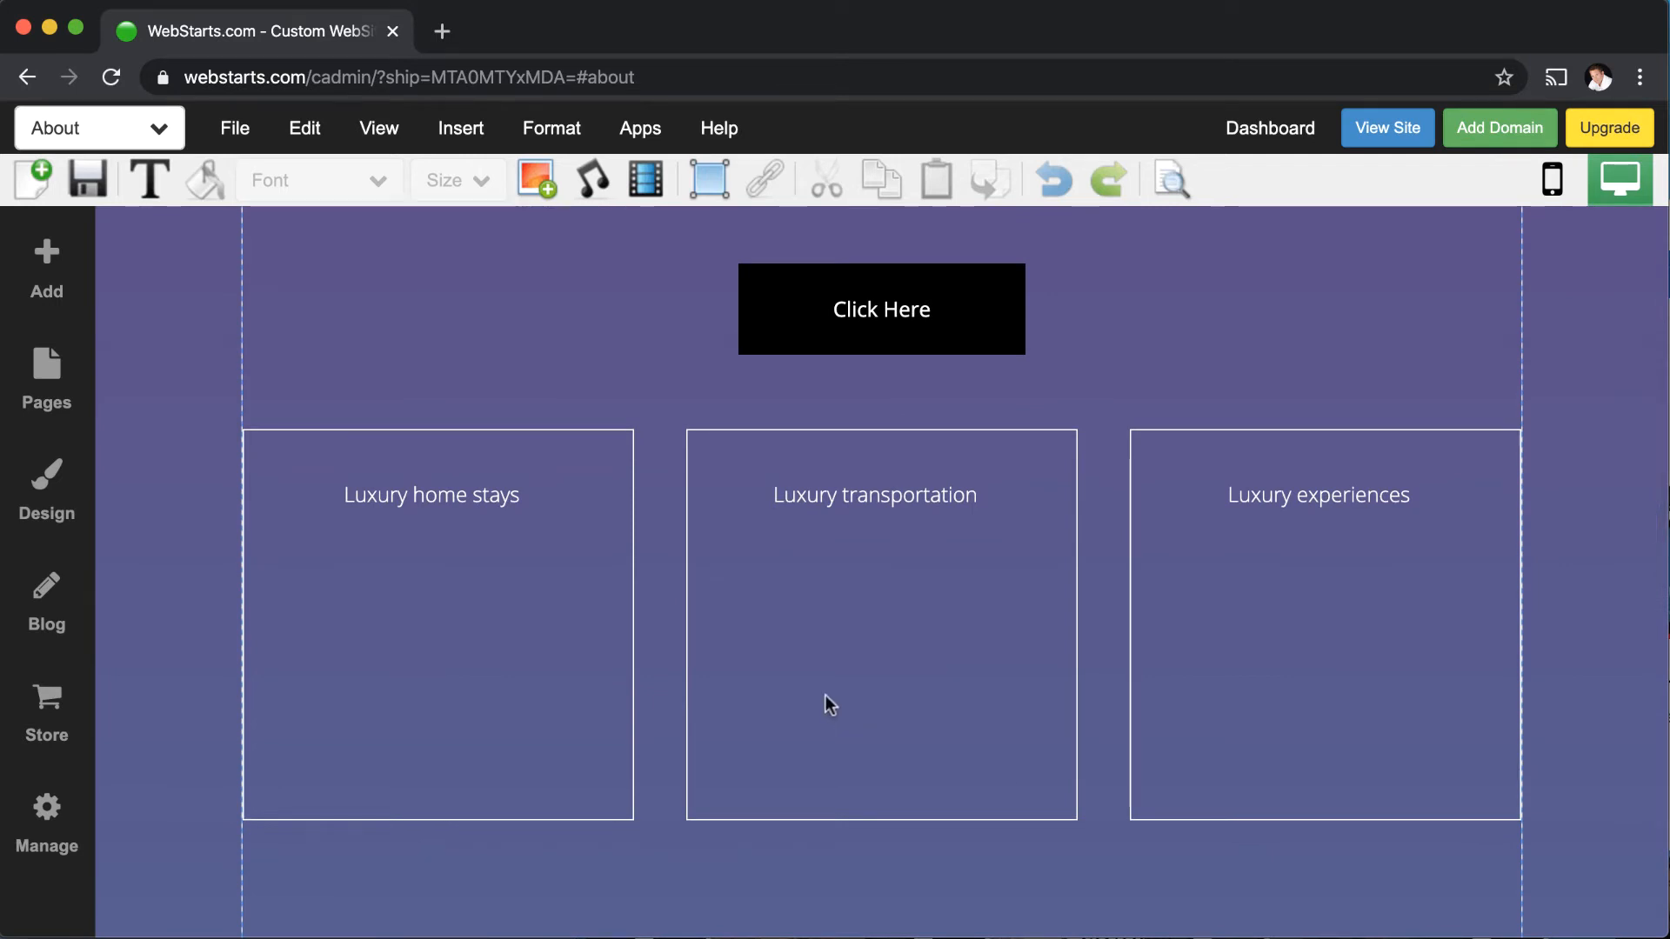
{"action": "left_click", "coordinate": [532, 698]}
{"action": "left_click", "coordinate": [482, 496]}
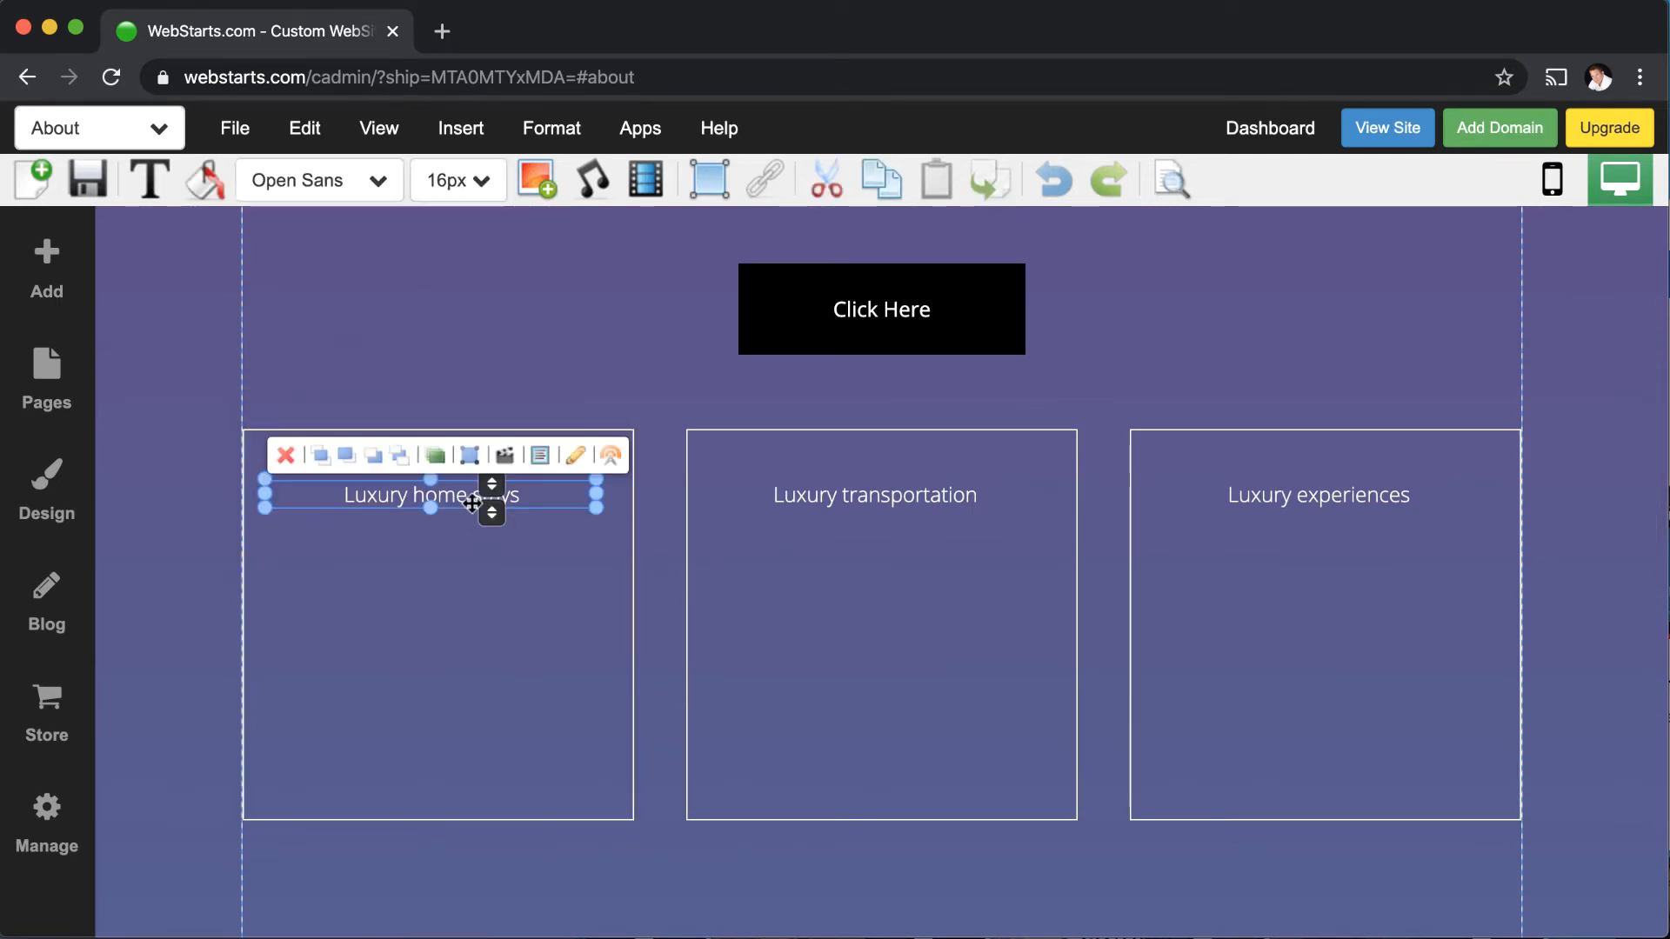
{"action": "left_click_drag", "start_coordinate": [423, 497], "coordinate": [423, 362]}
{"action": "left_click", "coordinate": [452, 454]}
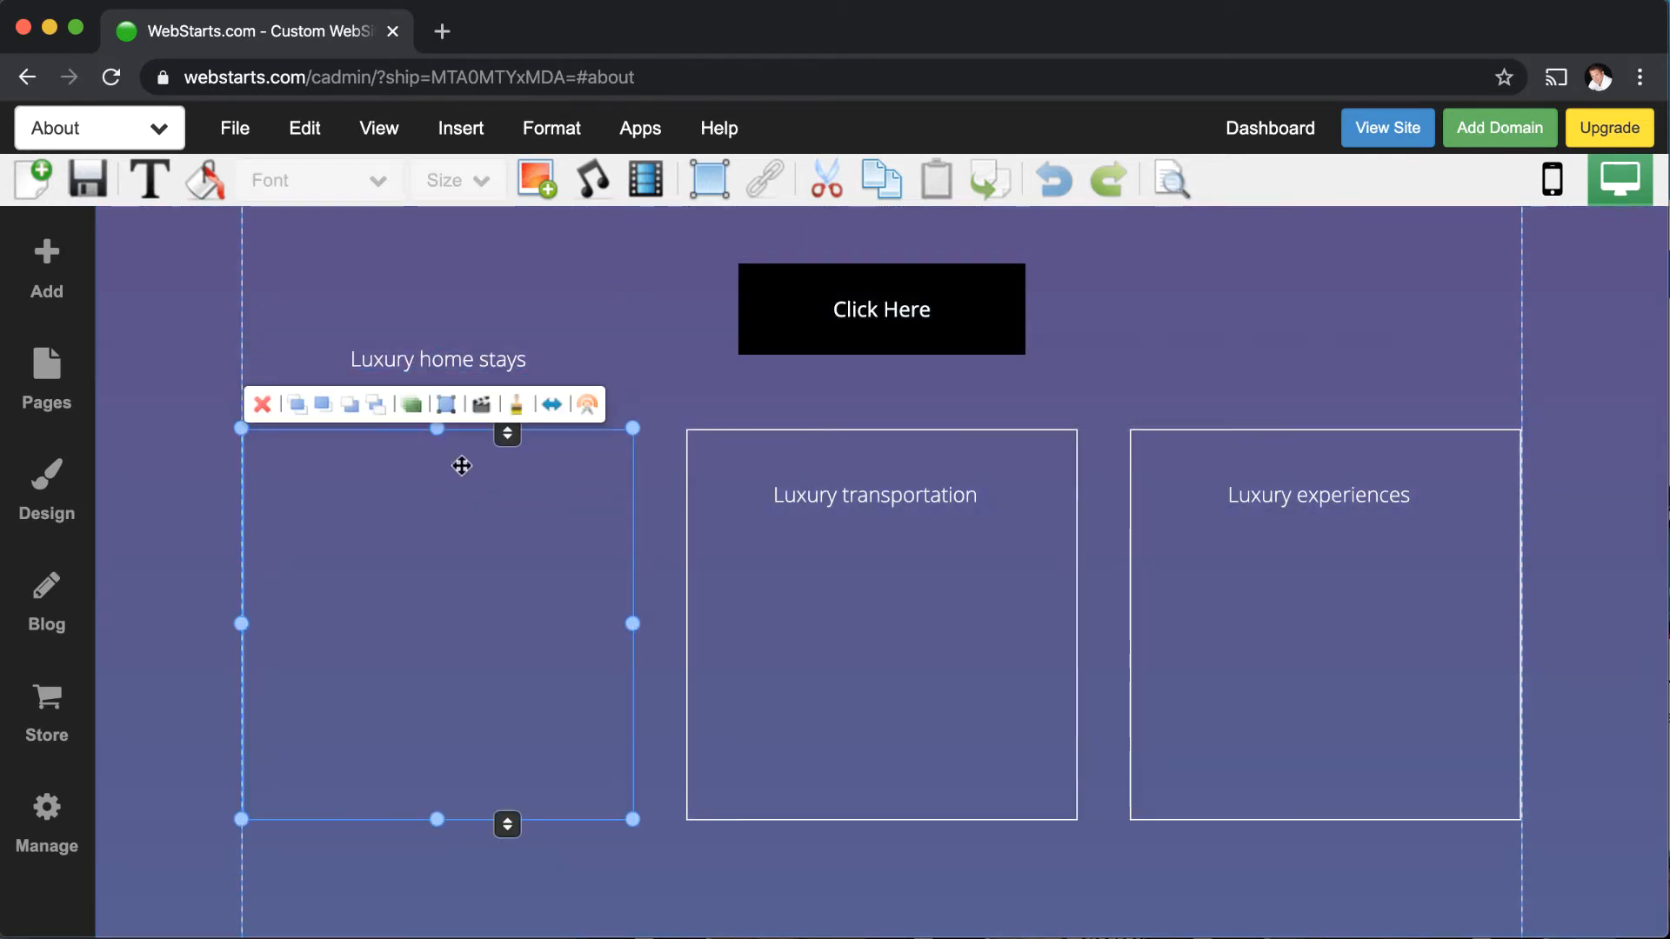
{"action": "left_click", "coordinate": [522, 357]}
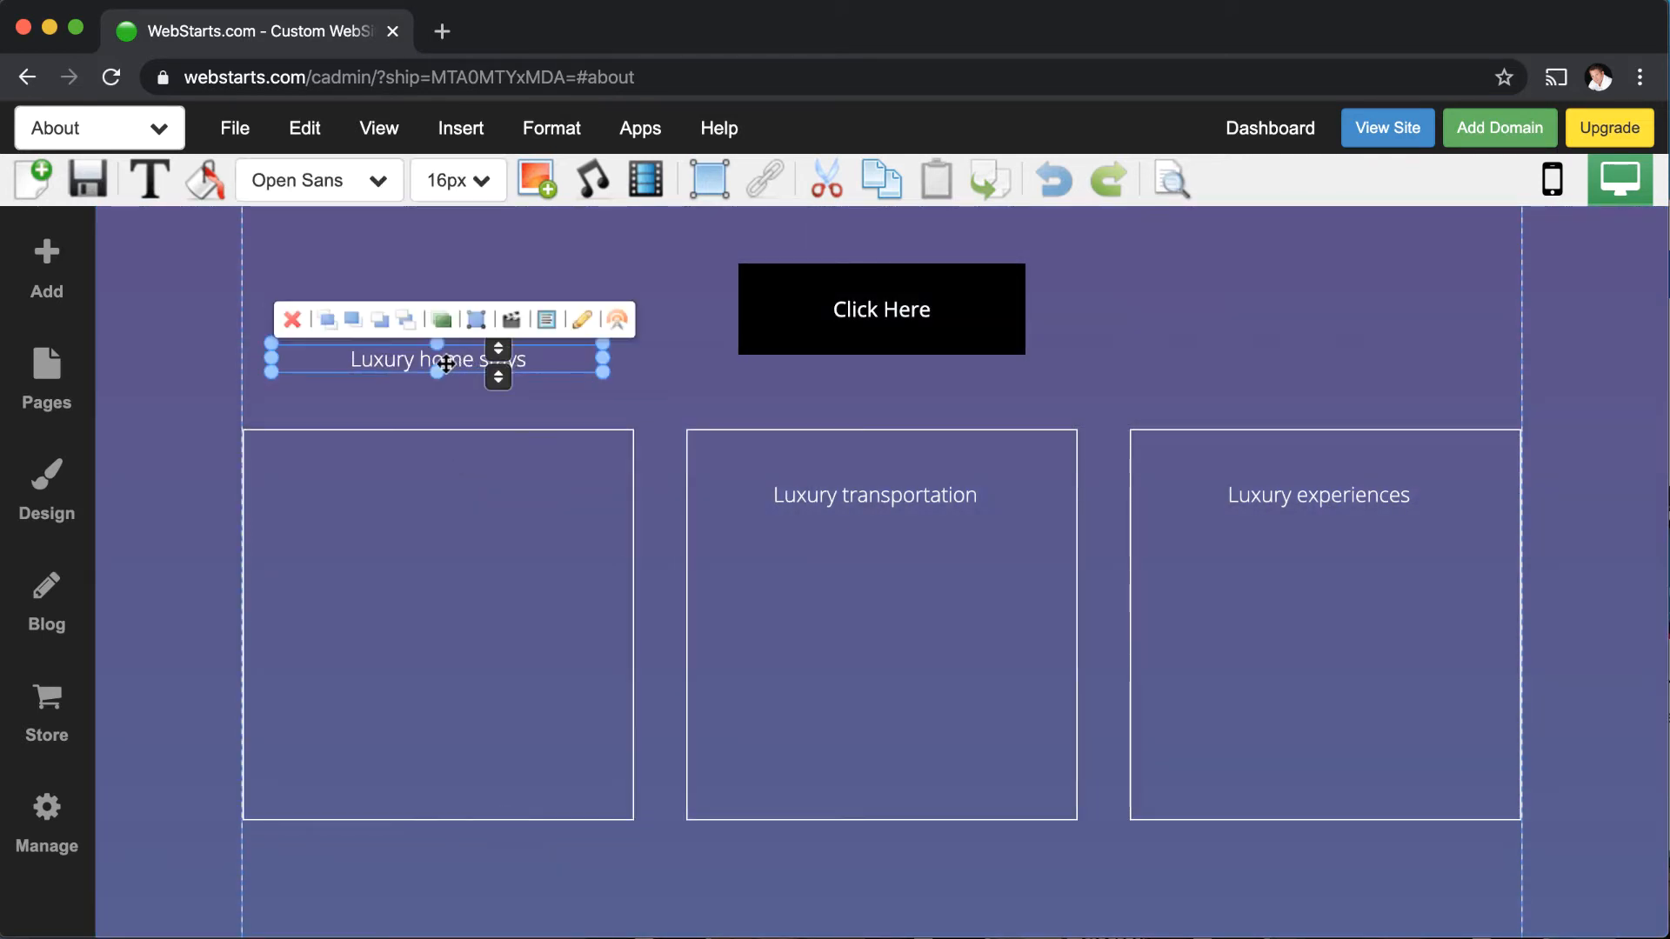
{"action": "left_click_drag", "start_coordinate": [440, 361], "coordinate": [439, 503]}
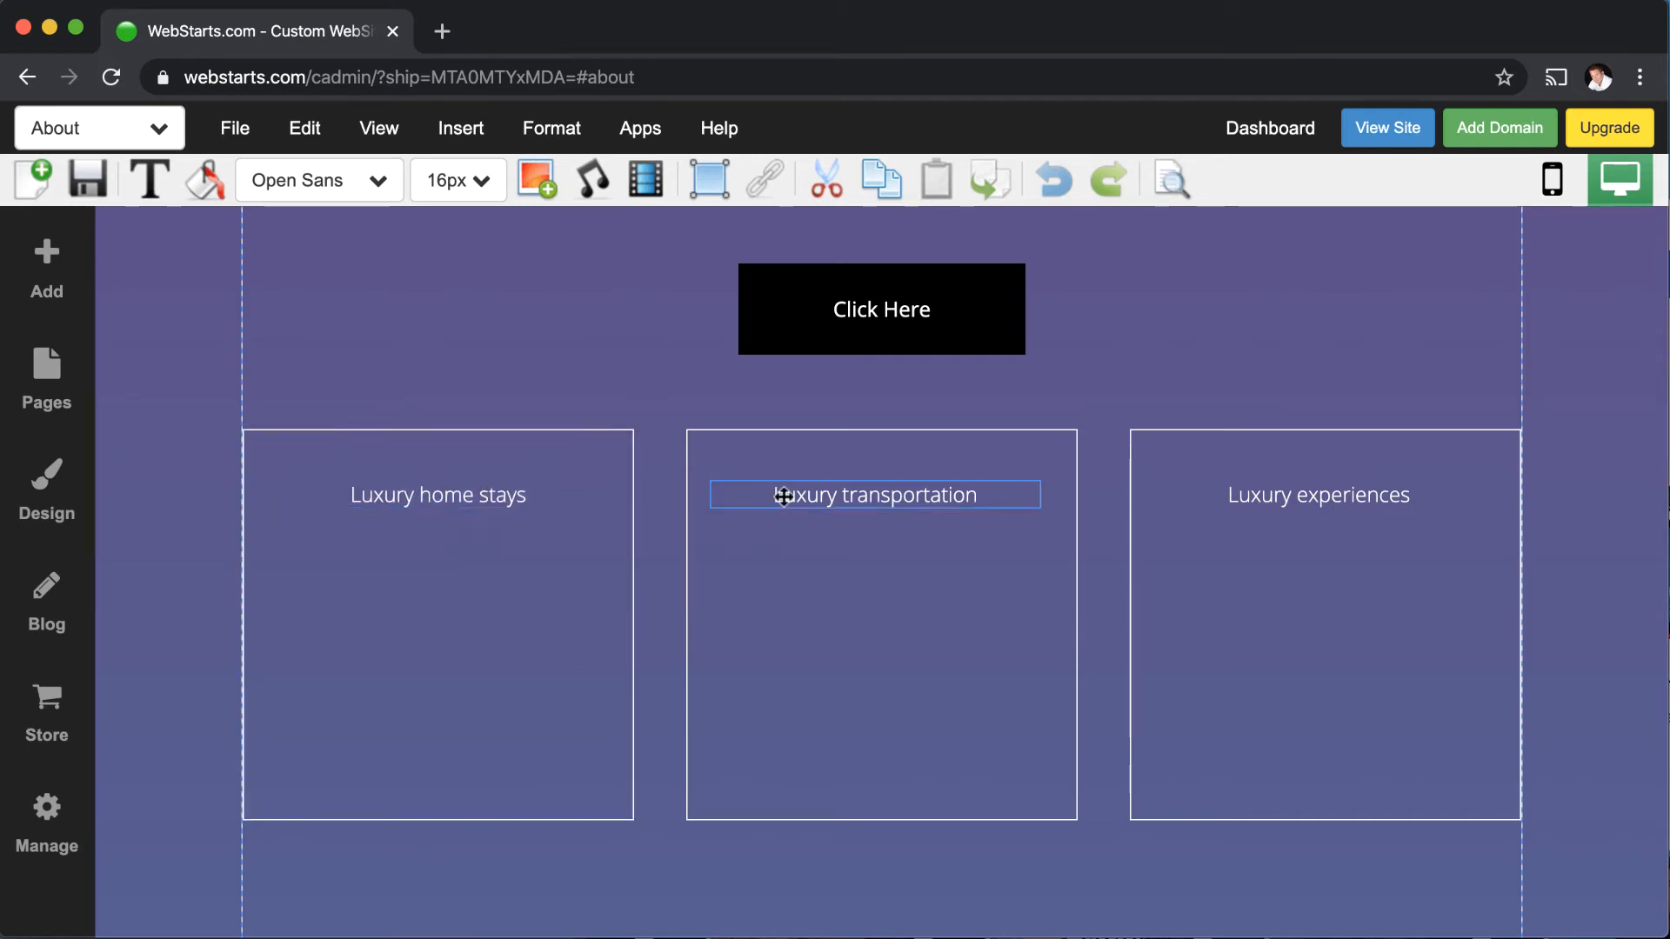
- Center the "Luxury transportation" heading in its box and nudge the "Luxury home stays" box slightly left
{"action": "left_click_drag", "start_coordinate": [779, 492], "coordinate": [826, 497]}
{"action": "left_click", "coordinate": [617, 626]}
{"action": "mouse_move", "coordinate": [617, 627]}
{"action": "left_mouse_down"}
{"action": "mouse_move", "coordinate": [608, 644]}
{"action": "mouse_move", "coordinate": [600, 613]}
{"action": "left_mouse_up"}
{"action": "left_click", "coordinate": [1308, 501]}
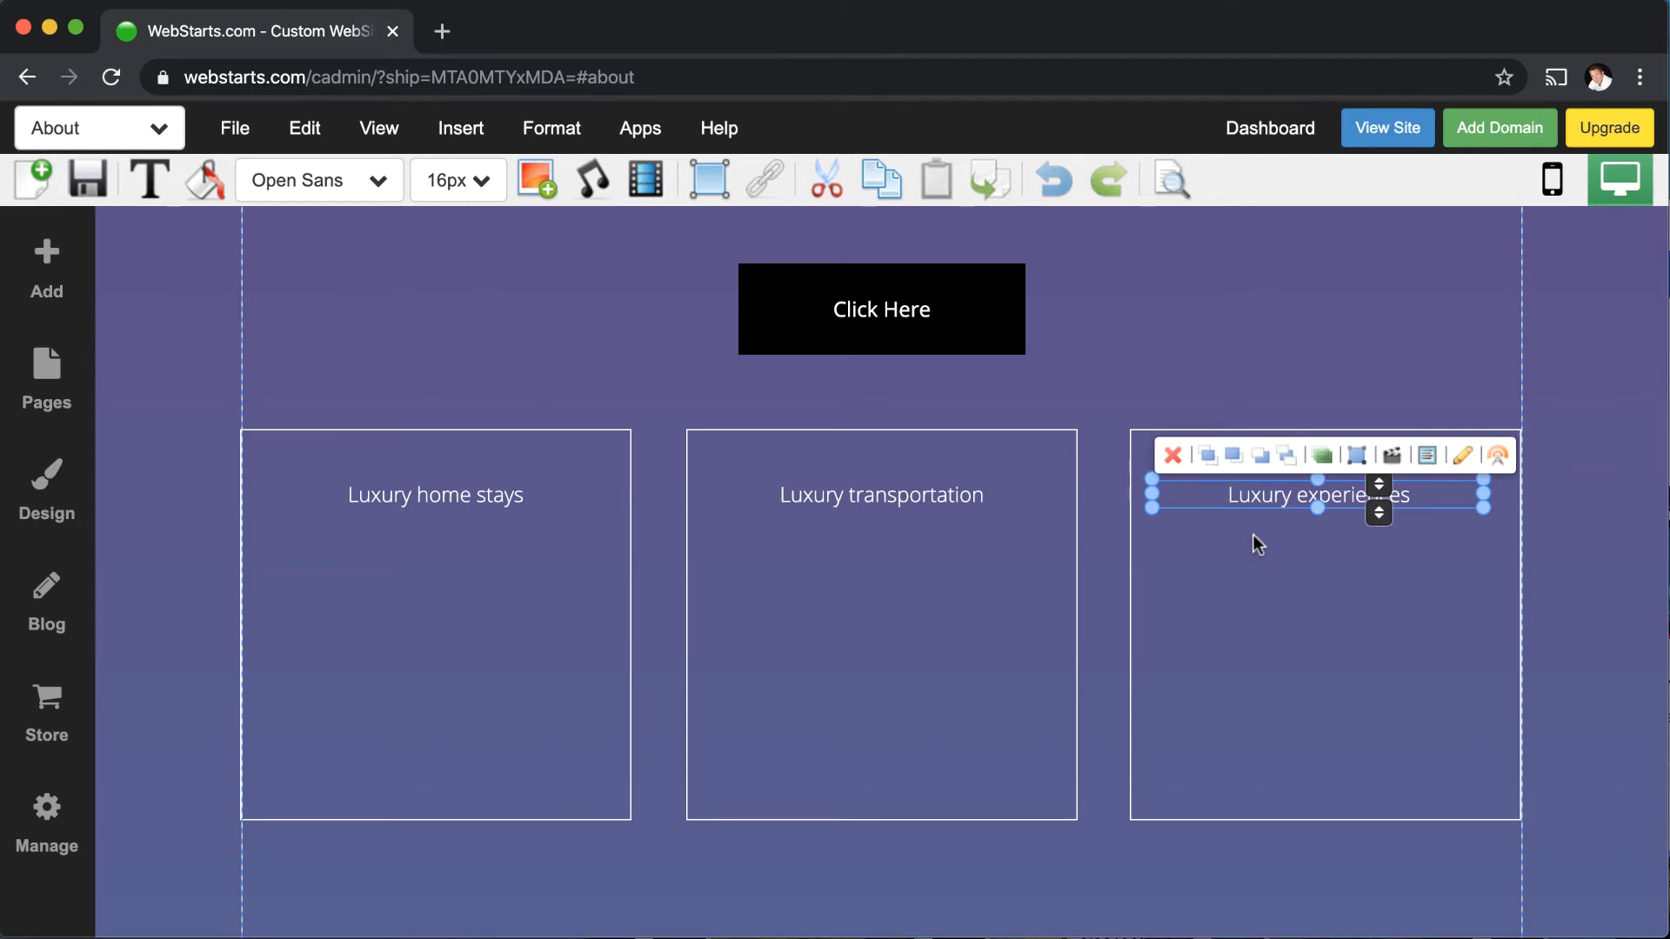
- Search the stock images for "luxury home" and insert the white kitchen photo into the page
{"action": "left_click", "coordinate": [537, 182]}
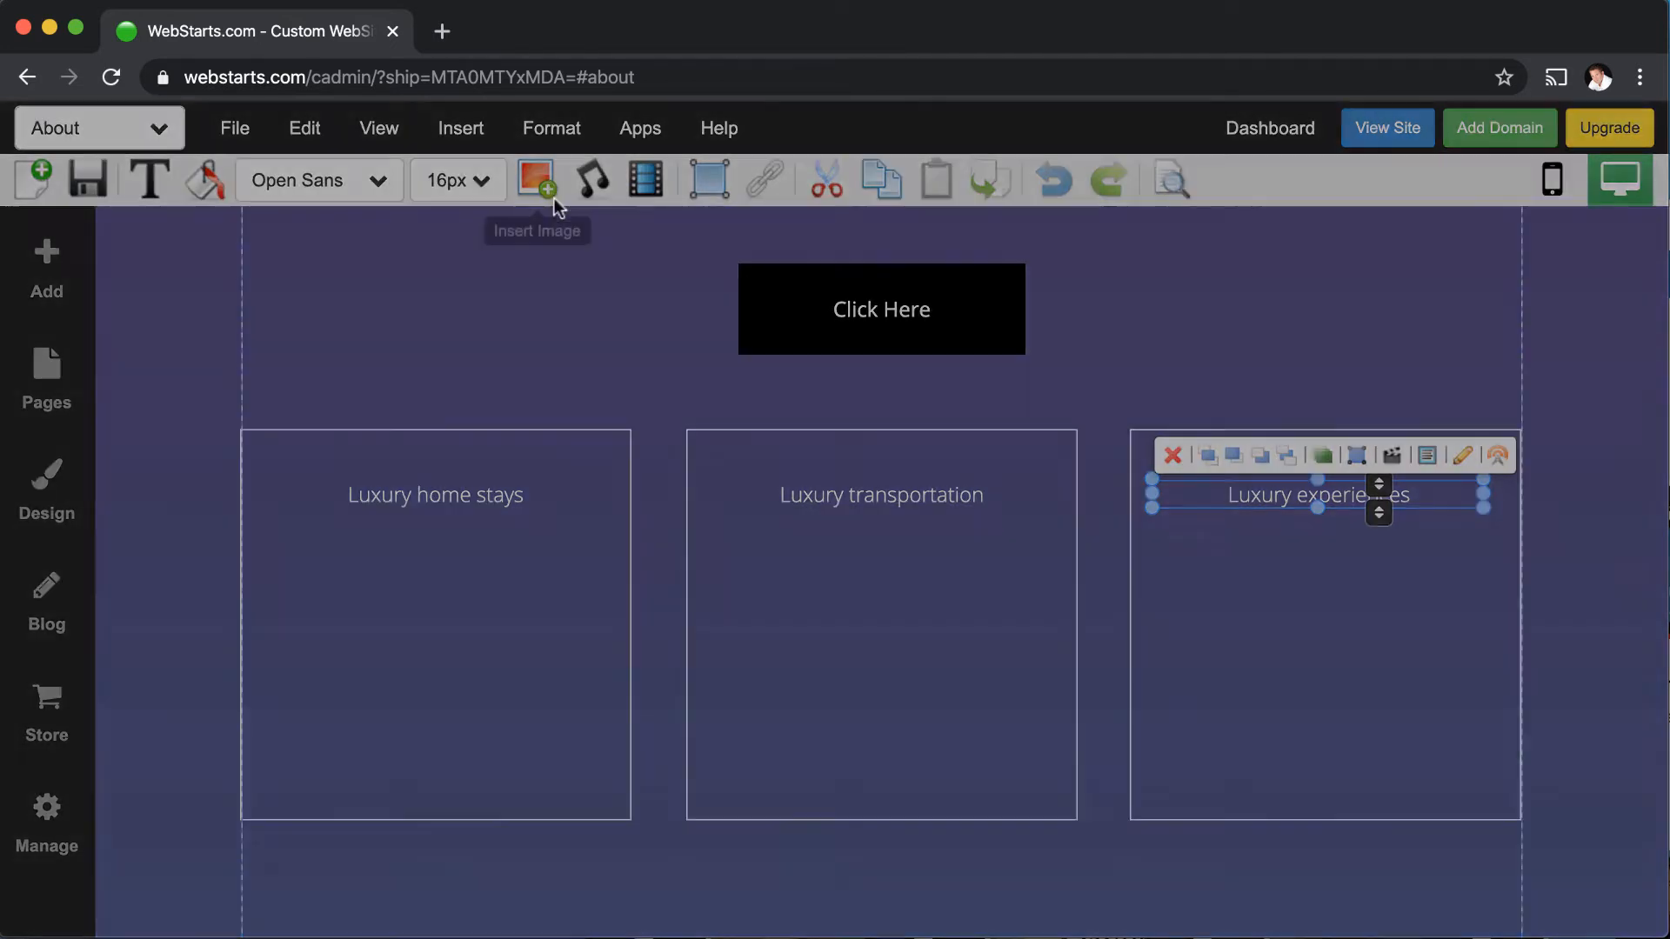
{"action": "left_click", "coordinate": [577, 215]}
{"action": "left_click", "coordinate": [671, 296]}
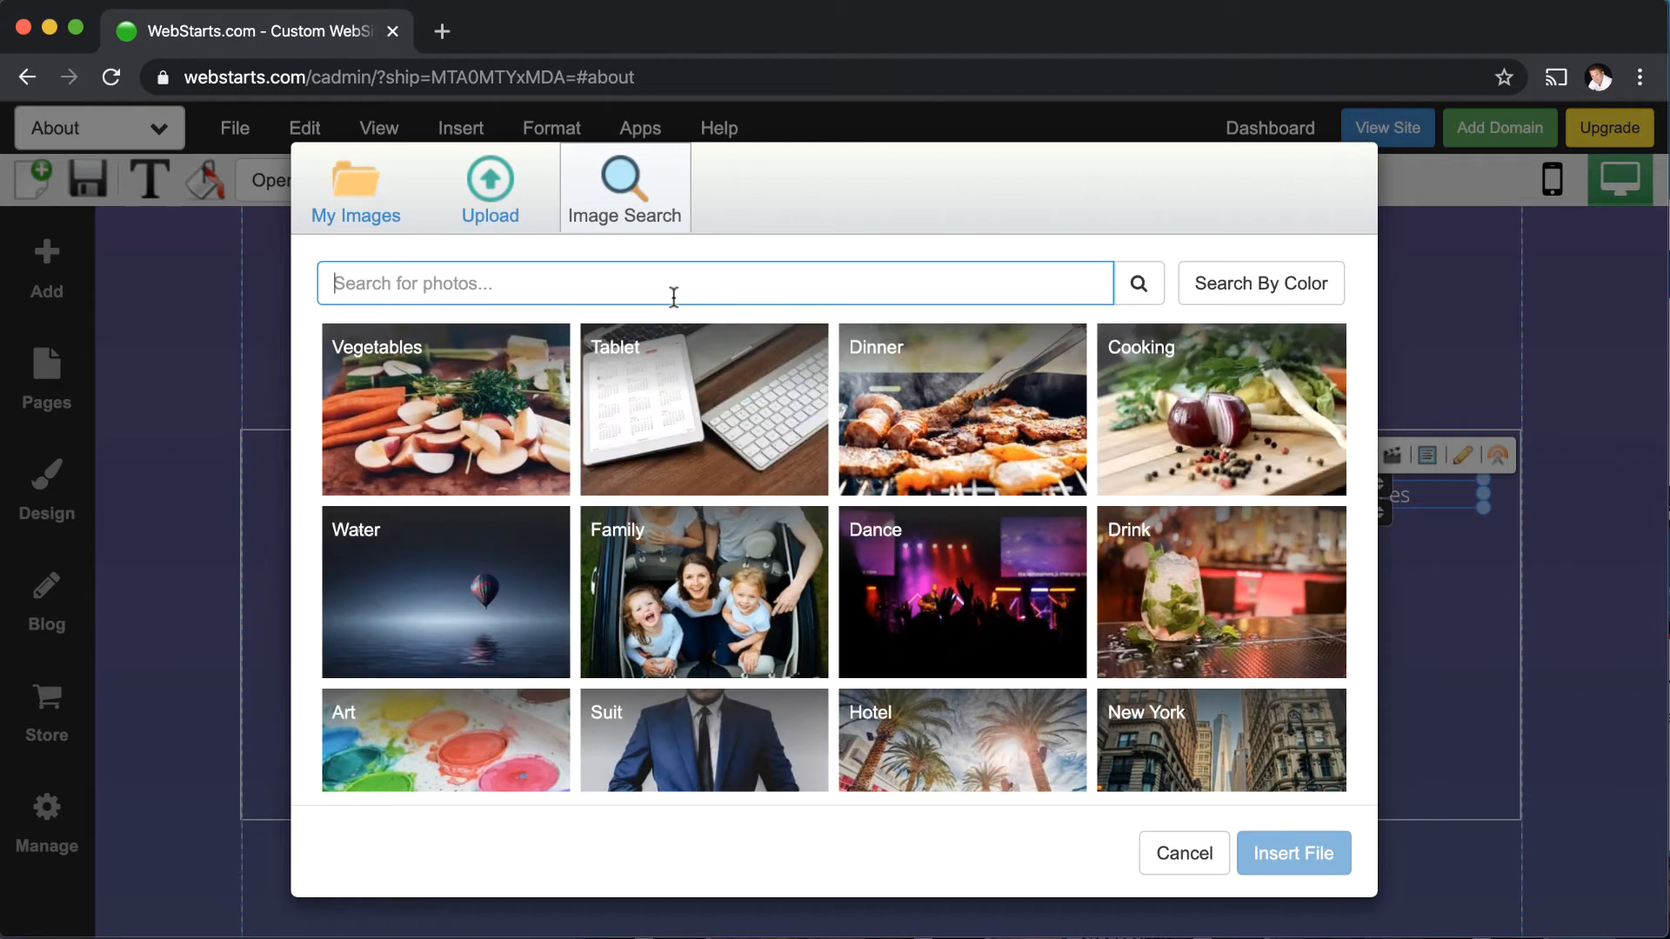
{"action": "type", "text": "luxur"}
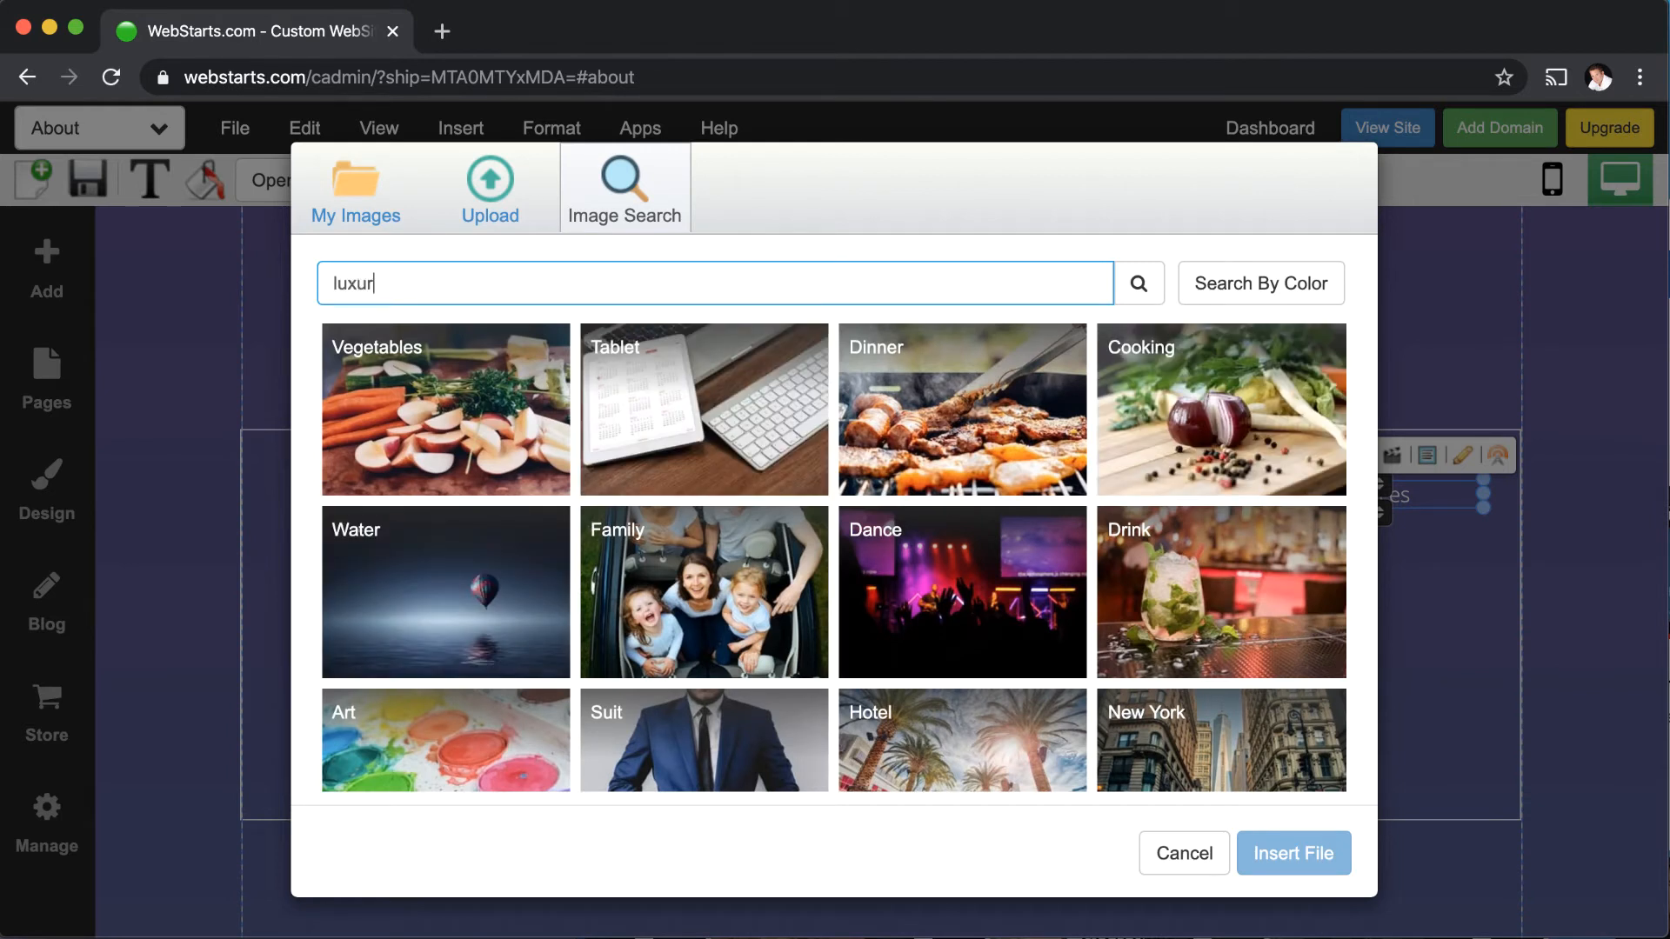
{"action": "type", "text": "y home"}
{"action": "key", "text": "Return"}
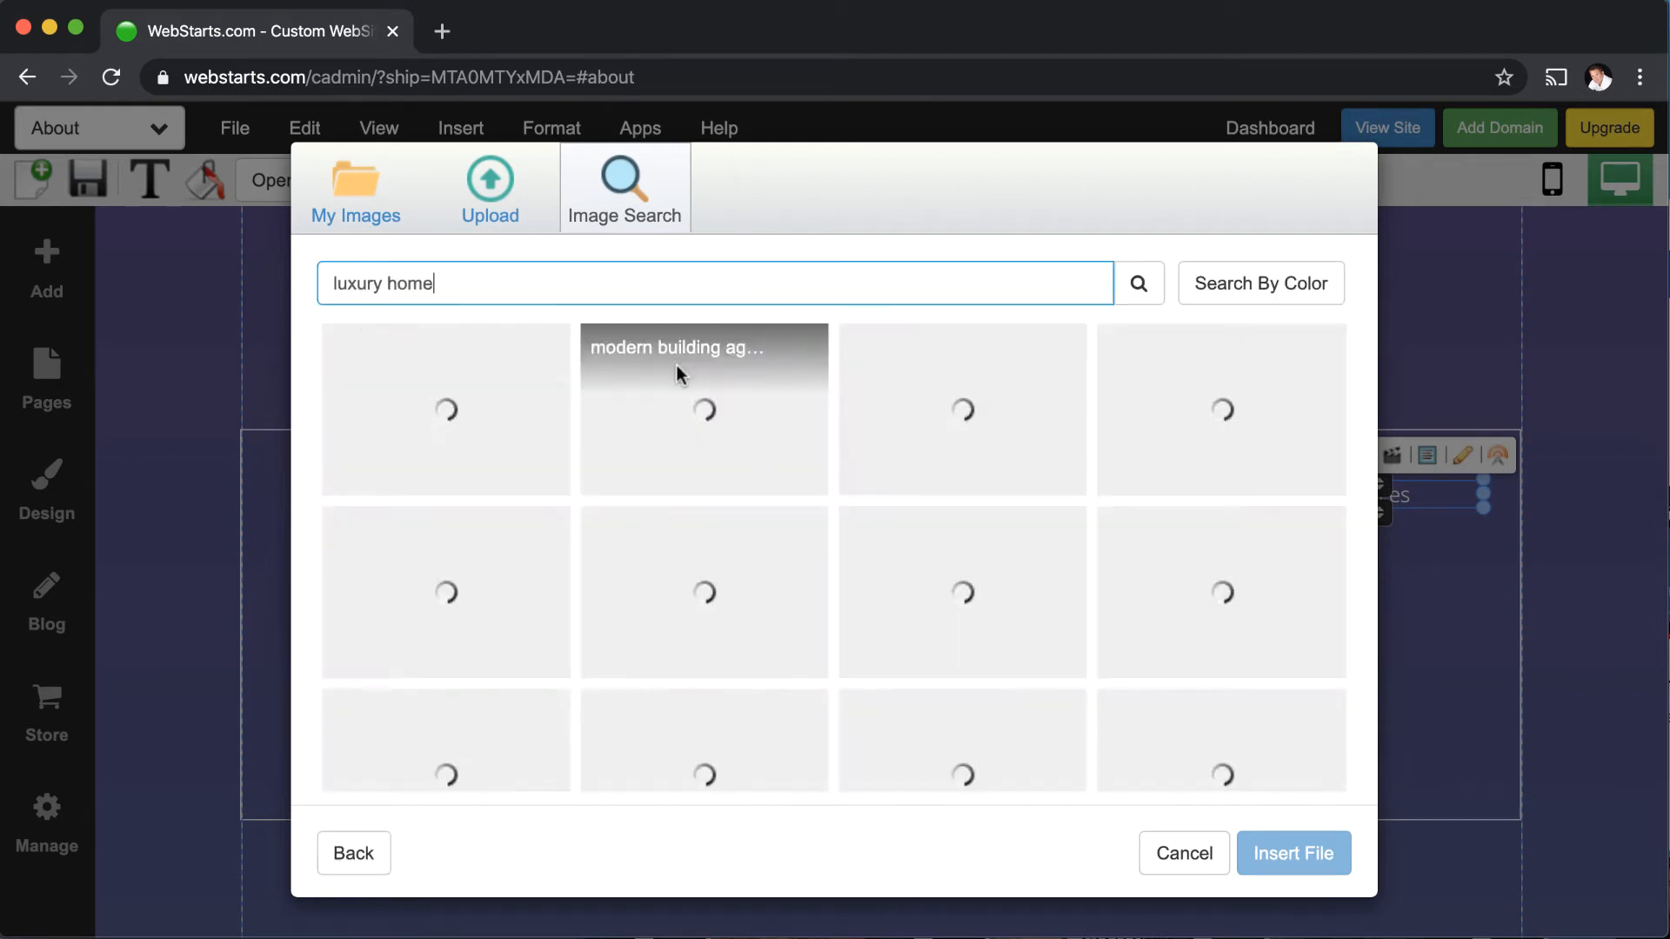
{"action": "double_click", "coordinate": [499, 425]}
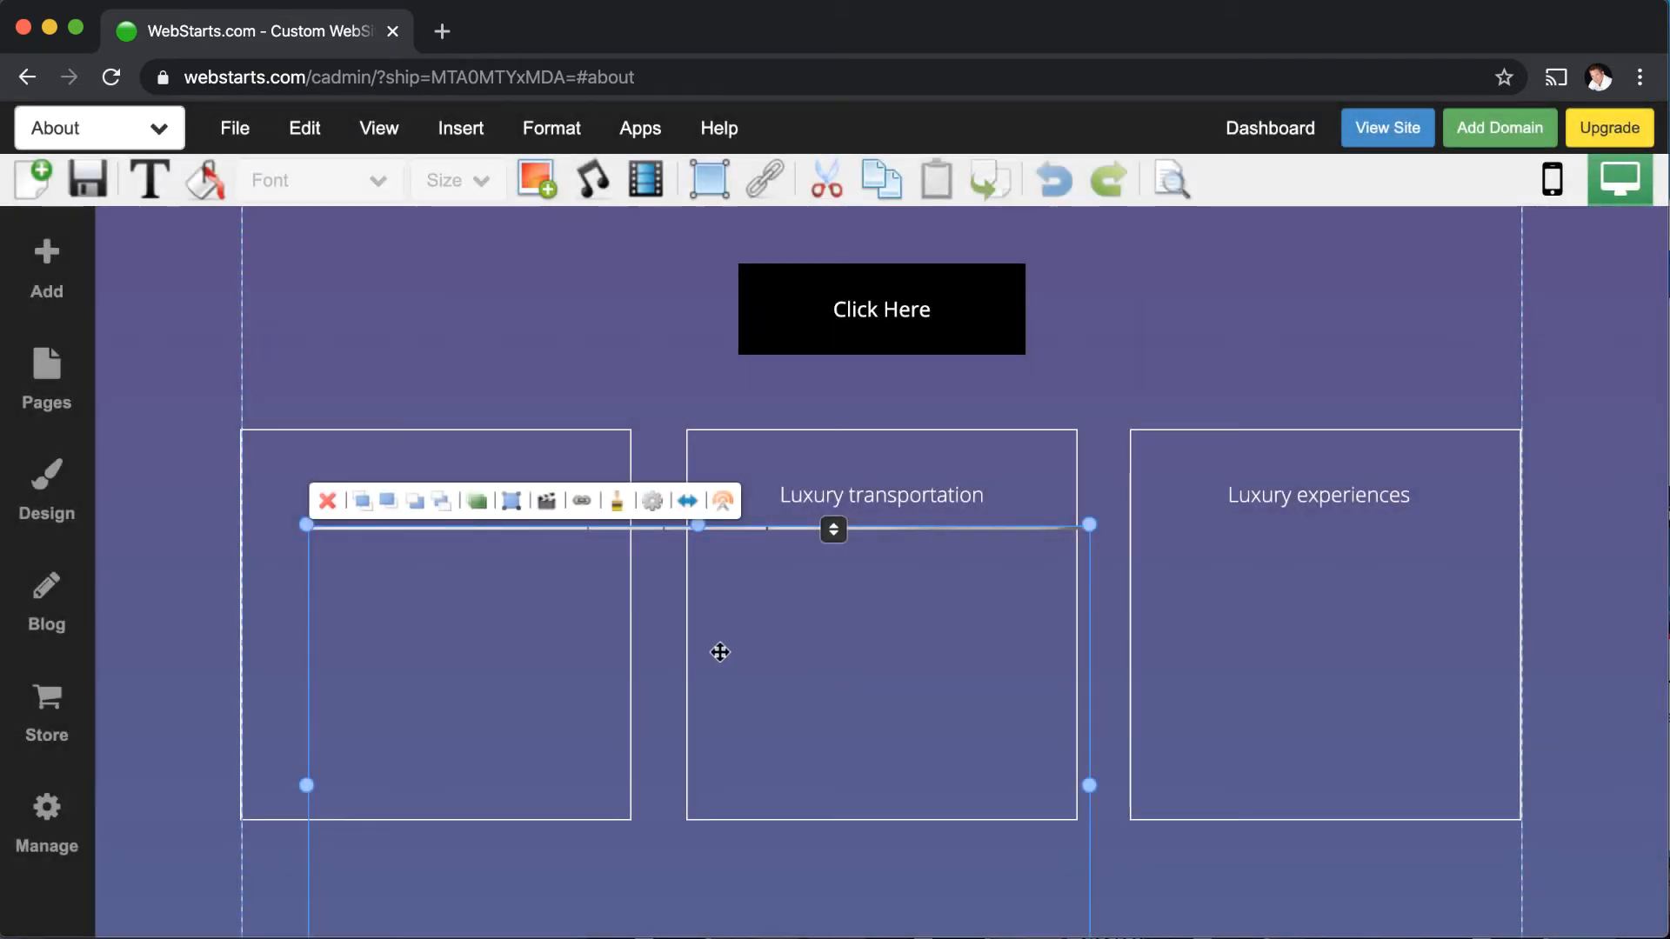
- Move the kitchen photo into the "Luxury home stays" box and shrink it to fit below the heading
{"action": "left_click_drag", "start_coordinate": [701, 655], "coordinate": [653, 496]}
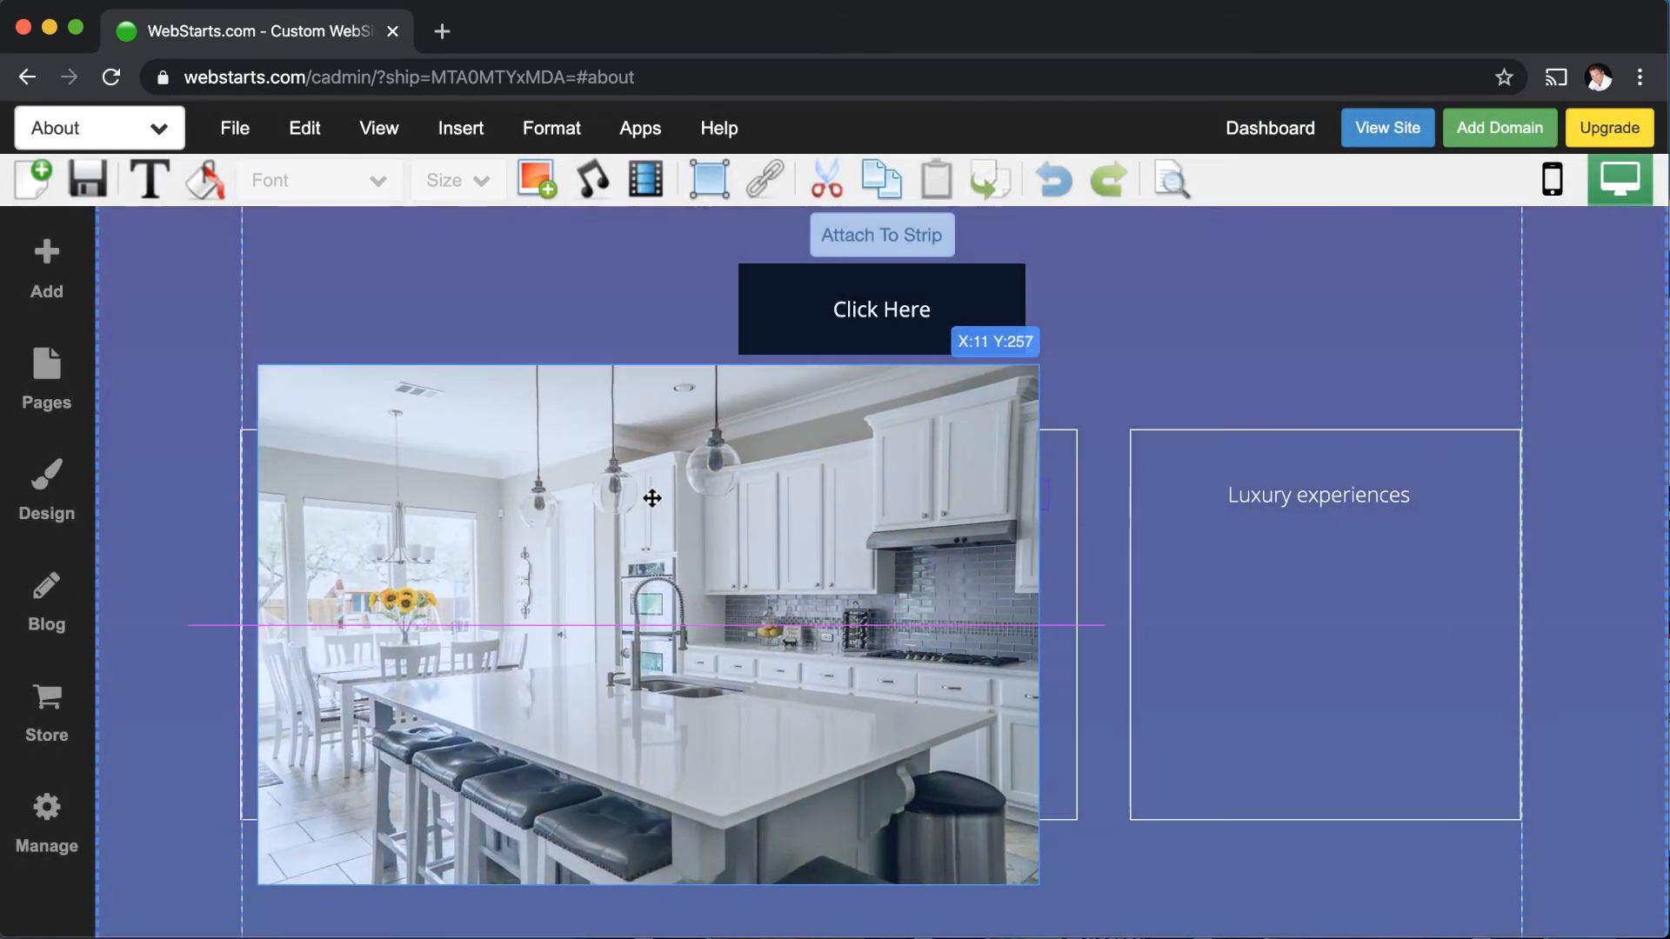
{"action": "left_click_drag", "start_coordinate": [1040, 369], "coordinate": [548, 570]}
{"action": "left_click_drag", "start_coordinate": [554, 887], "coordinate": [515, 777]}
- Apply the round effect to the kitchen photo, narrow it into a circle and center it in the "Luxury home stays" box
{"action": "left_click", "coordinate": [566, 546]}
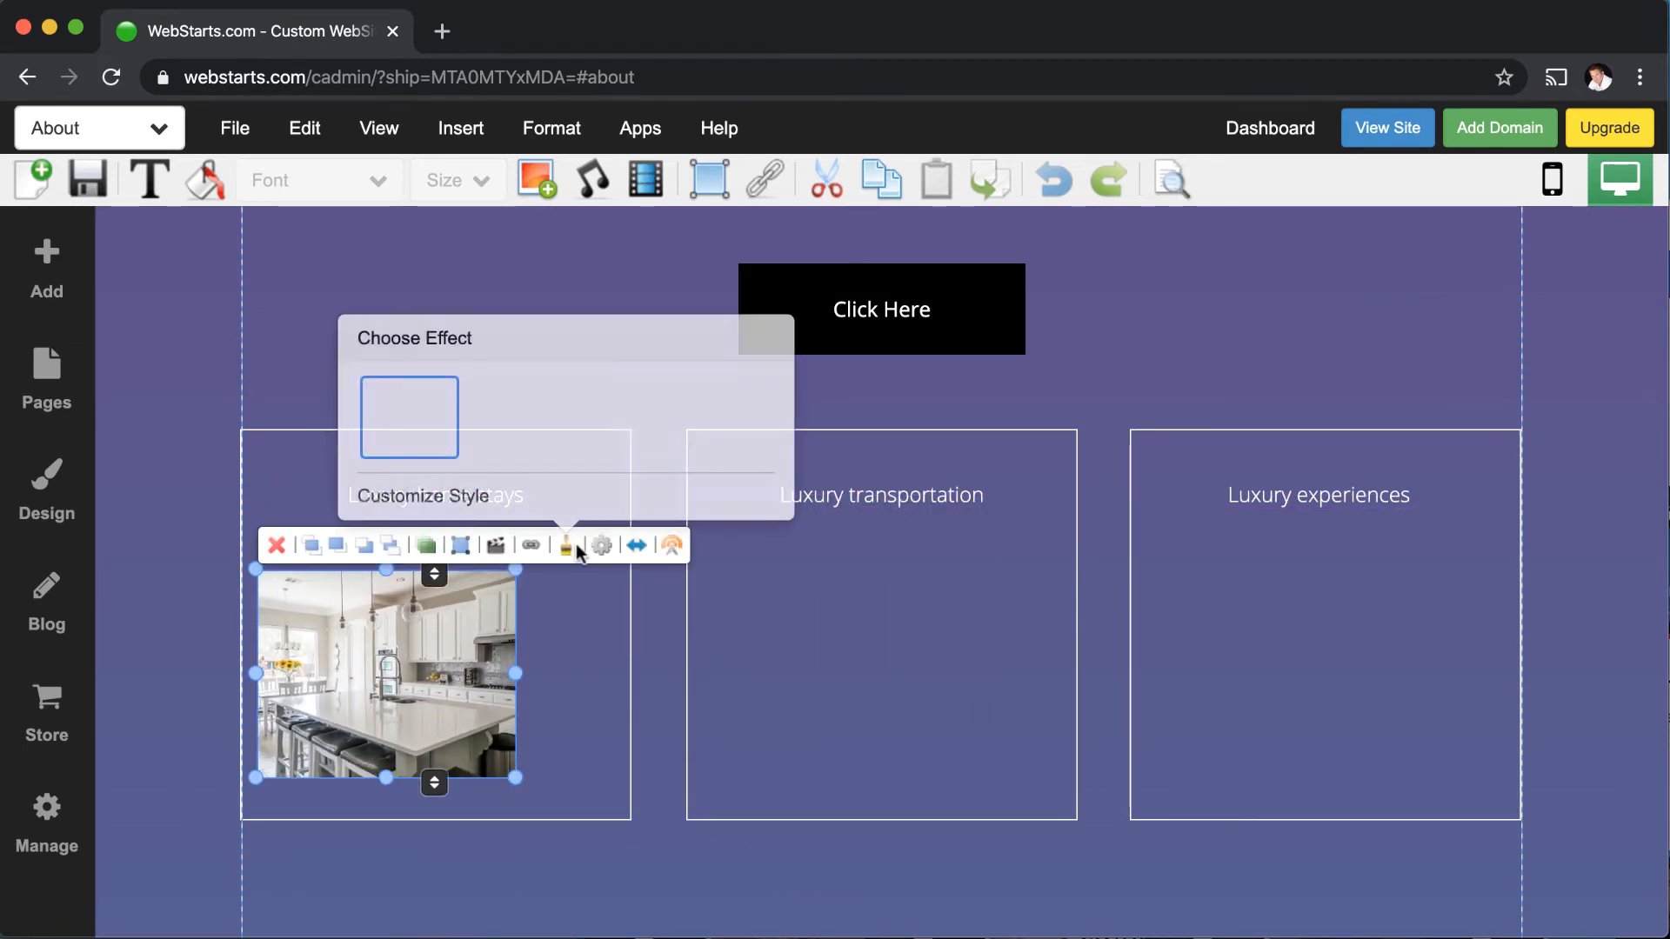
{"action": "left_click", "coordinate": [700, 427]}
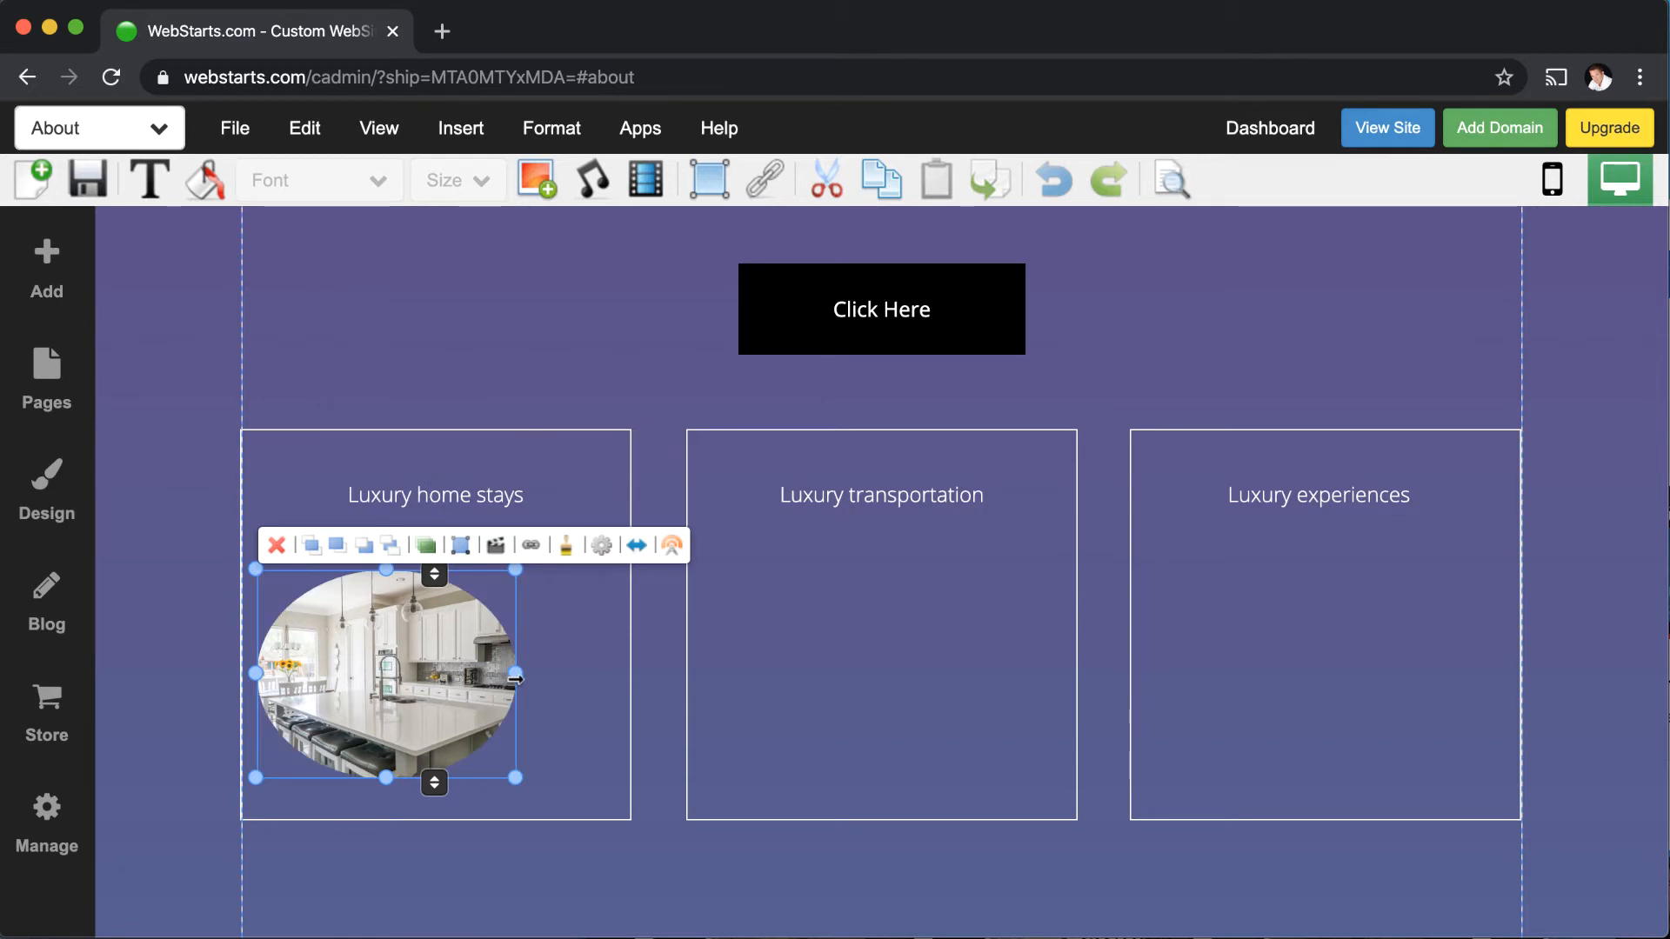
{"action": "left_click_drag", "start_coordinate": [518, 675], "coordinate": [451, 667]}
- Copy the circular kitchen photo and place duplicates centered in the "Luxury transportation" and "Luxury experiences" boxes
{"action": "left_click", "coordinate": [886, 193]}
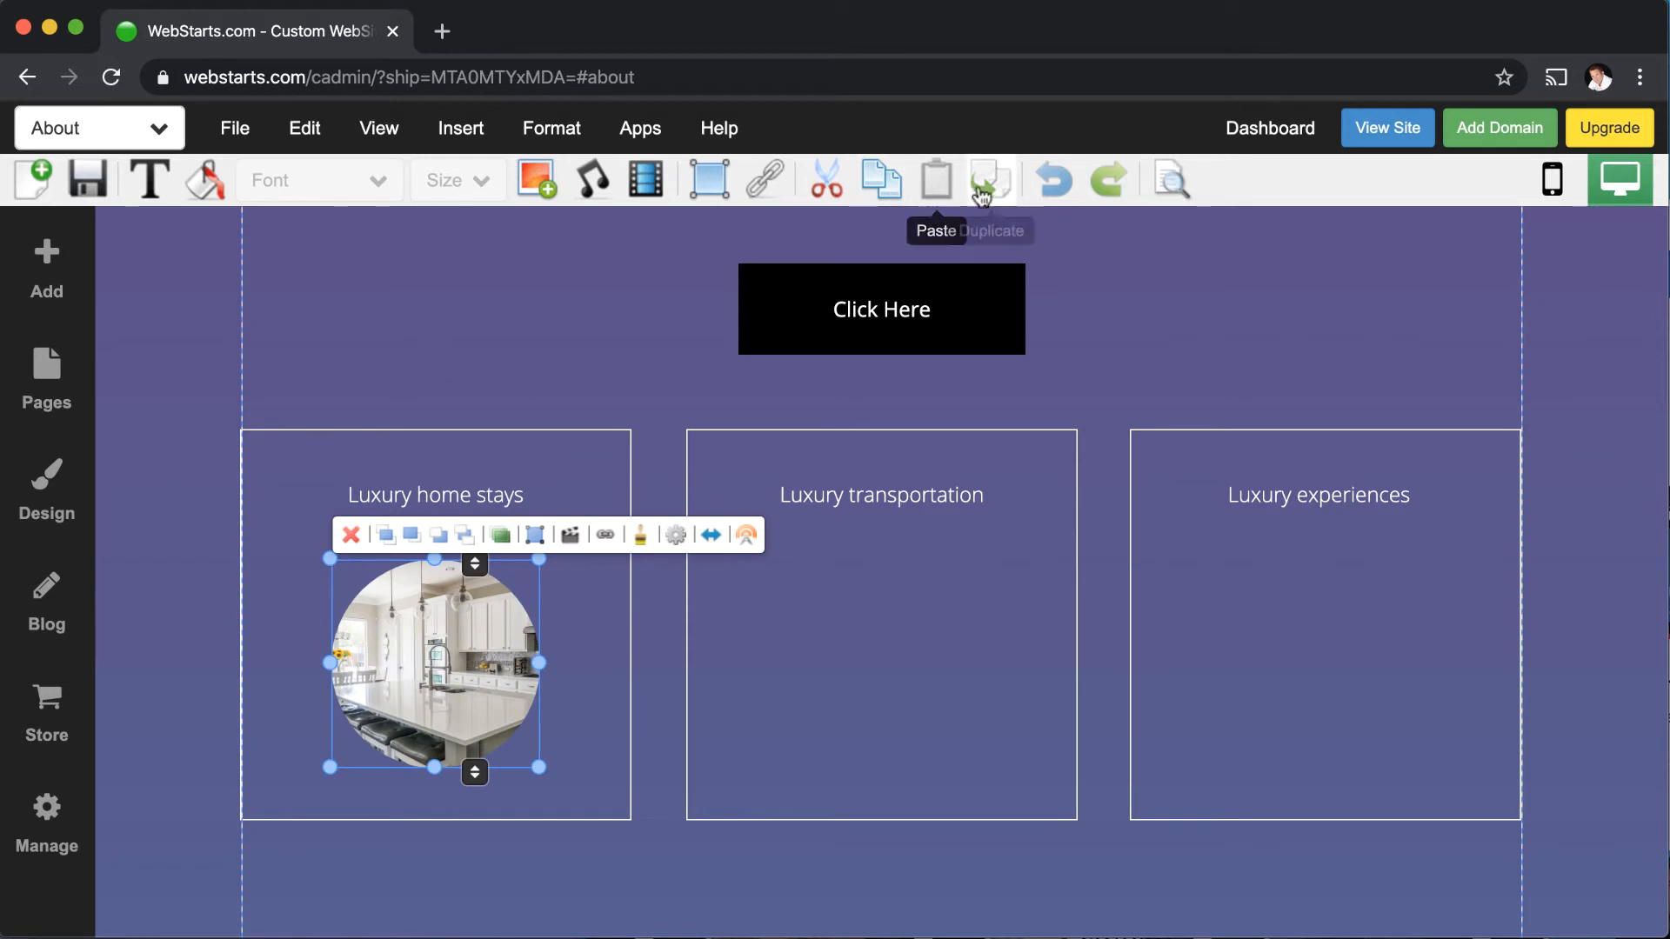
{"action": "left_click", "coordinate": [936, 185]}
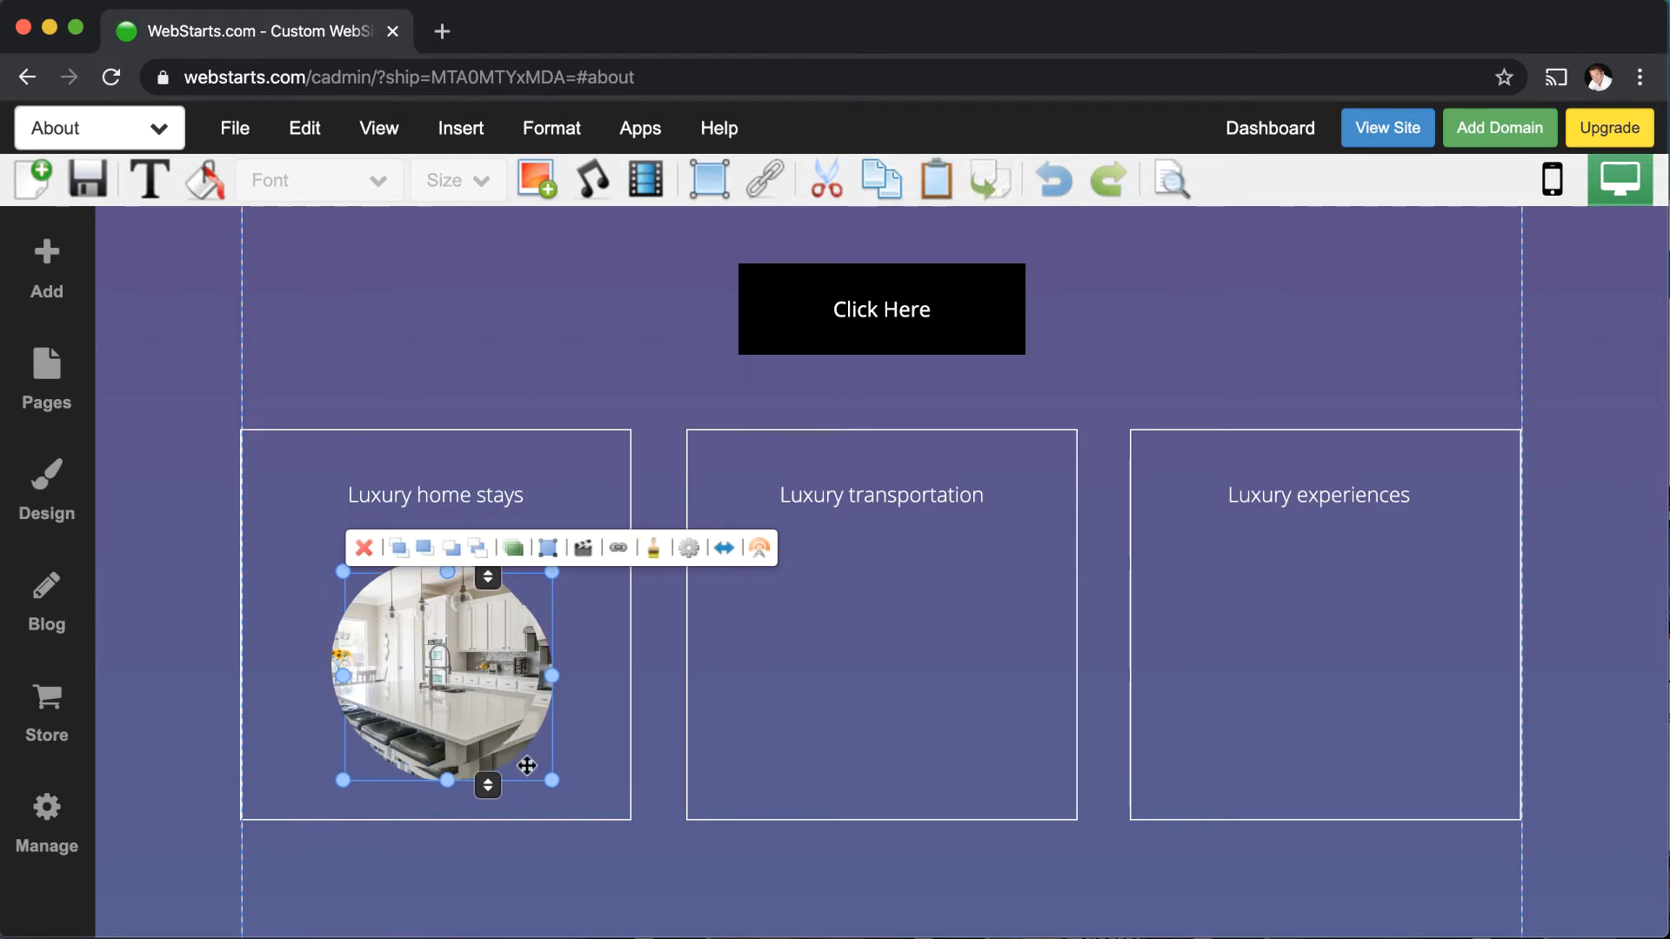
{"action": "left_click_drag", "start_coordinate": [527, 773], "coordinate": [959, 761]}
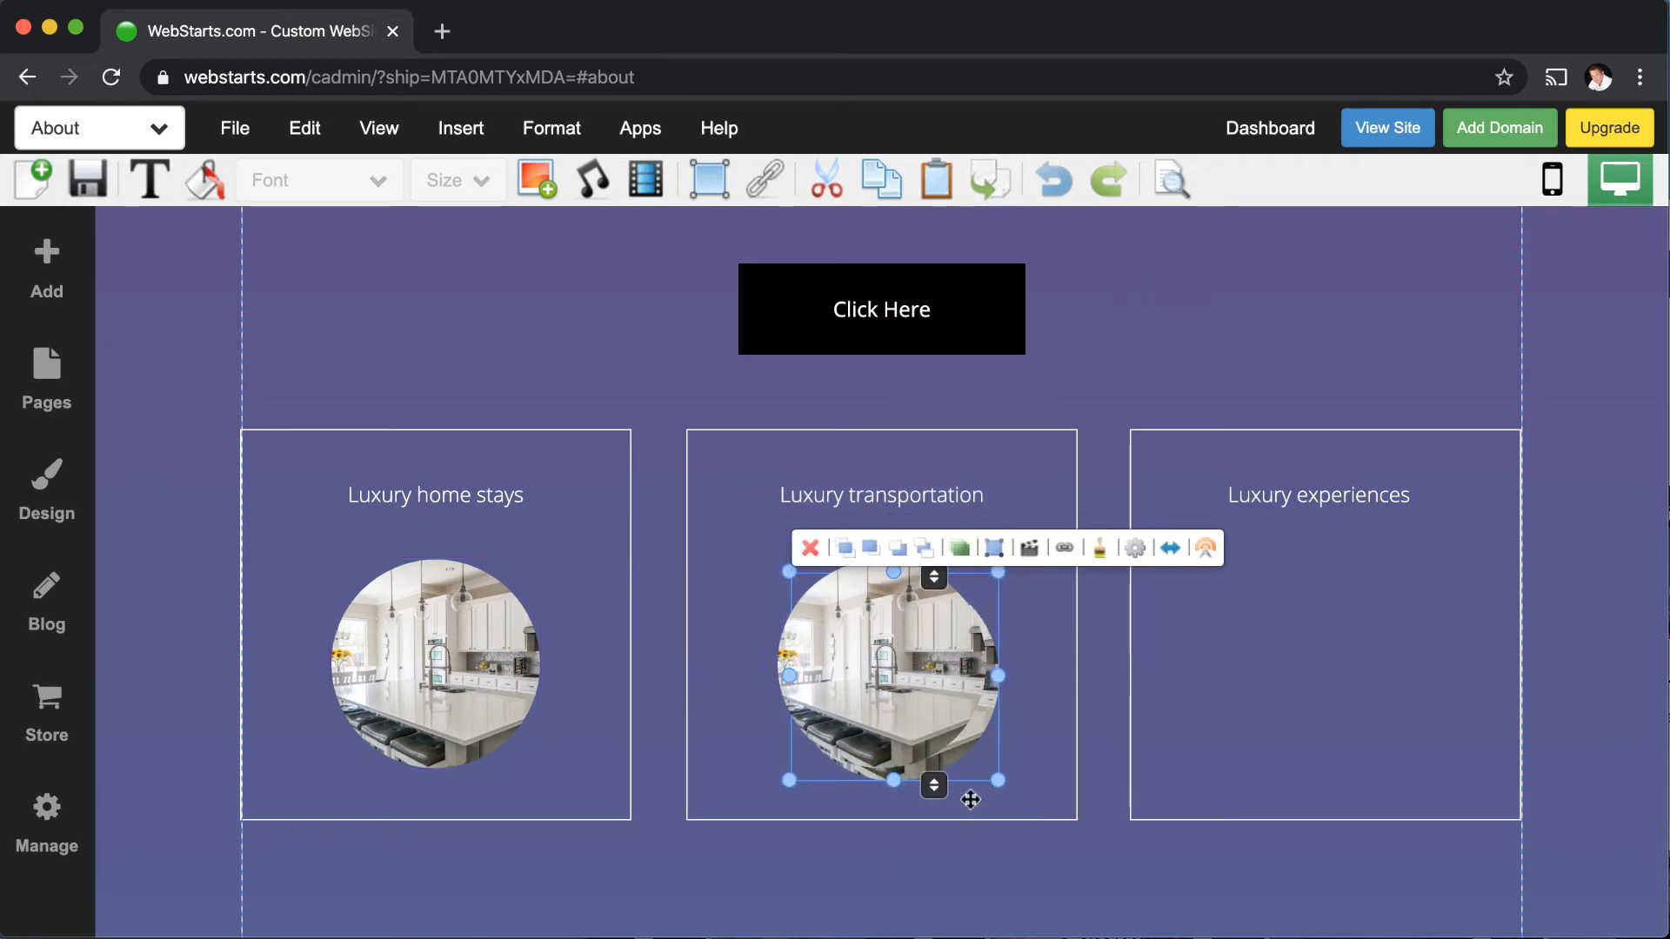
{"action": "left_click_drag", "start_coordinate": [976, 770], "coordinate": [1405, 748]}
{"action": "left_click_drag", "start_coordinate": [884, 660], "coordinate": [877, 650]}
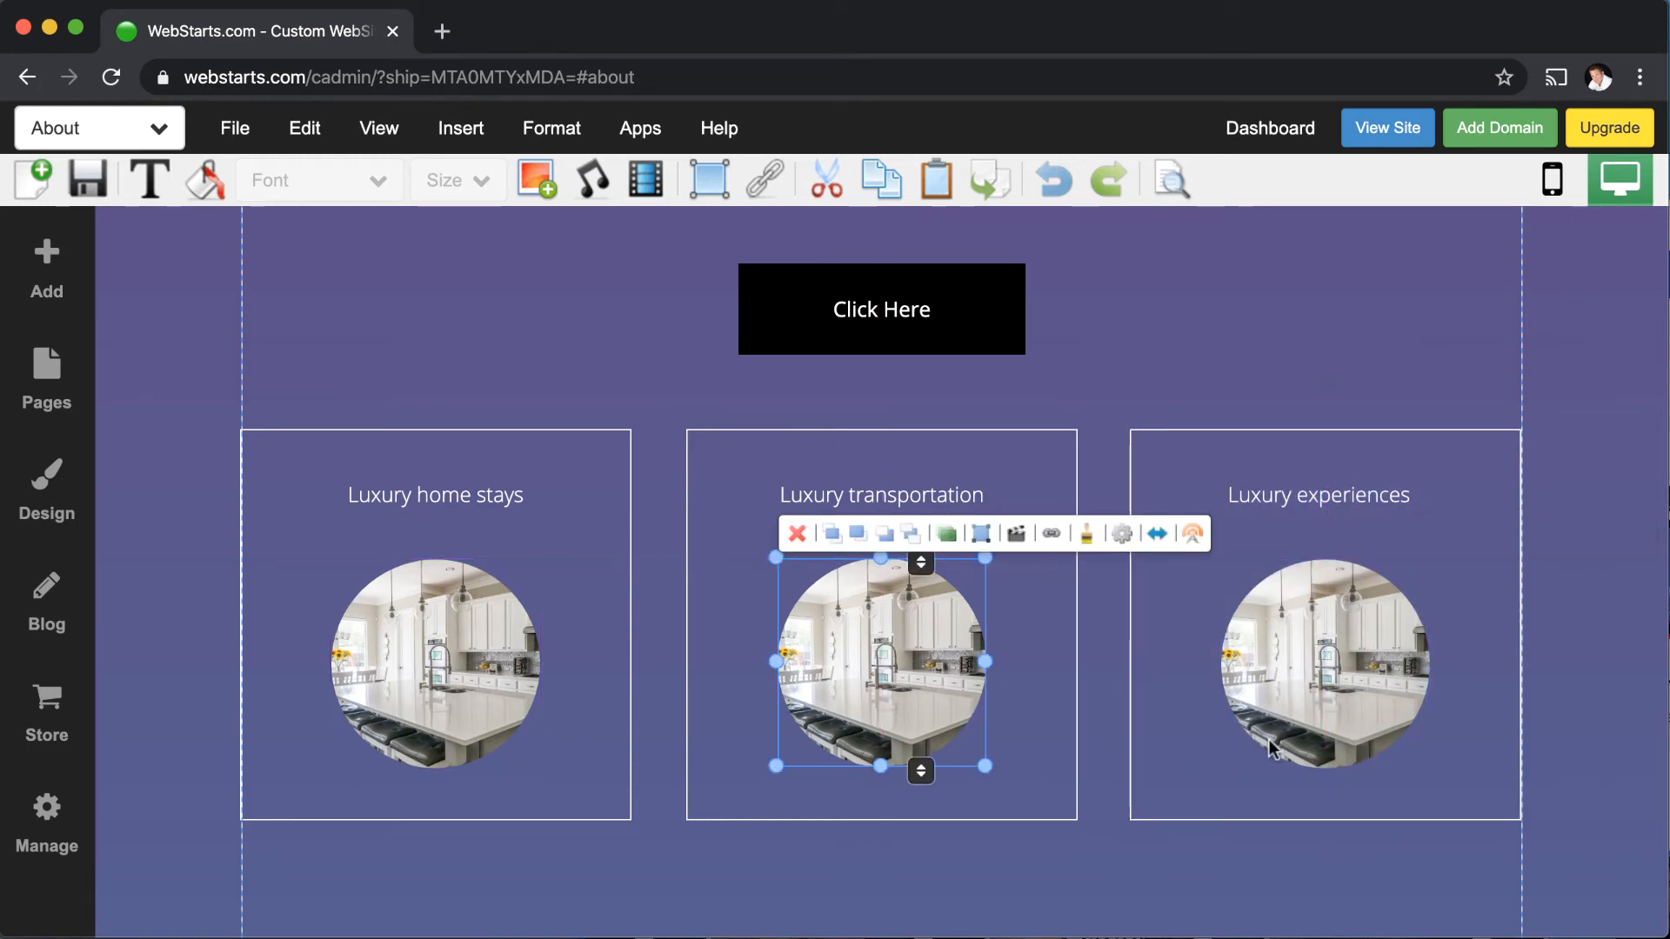
{"action": "double_click", "coordinate": [1318, 710]}
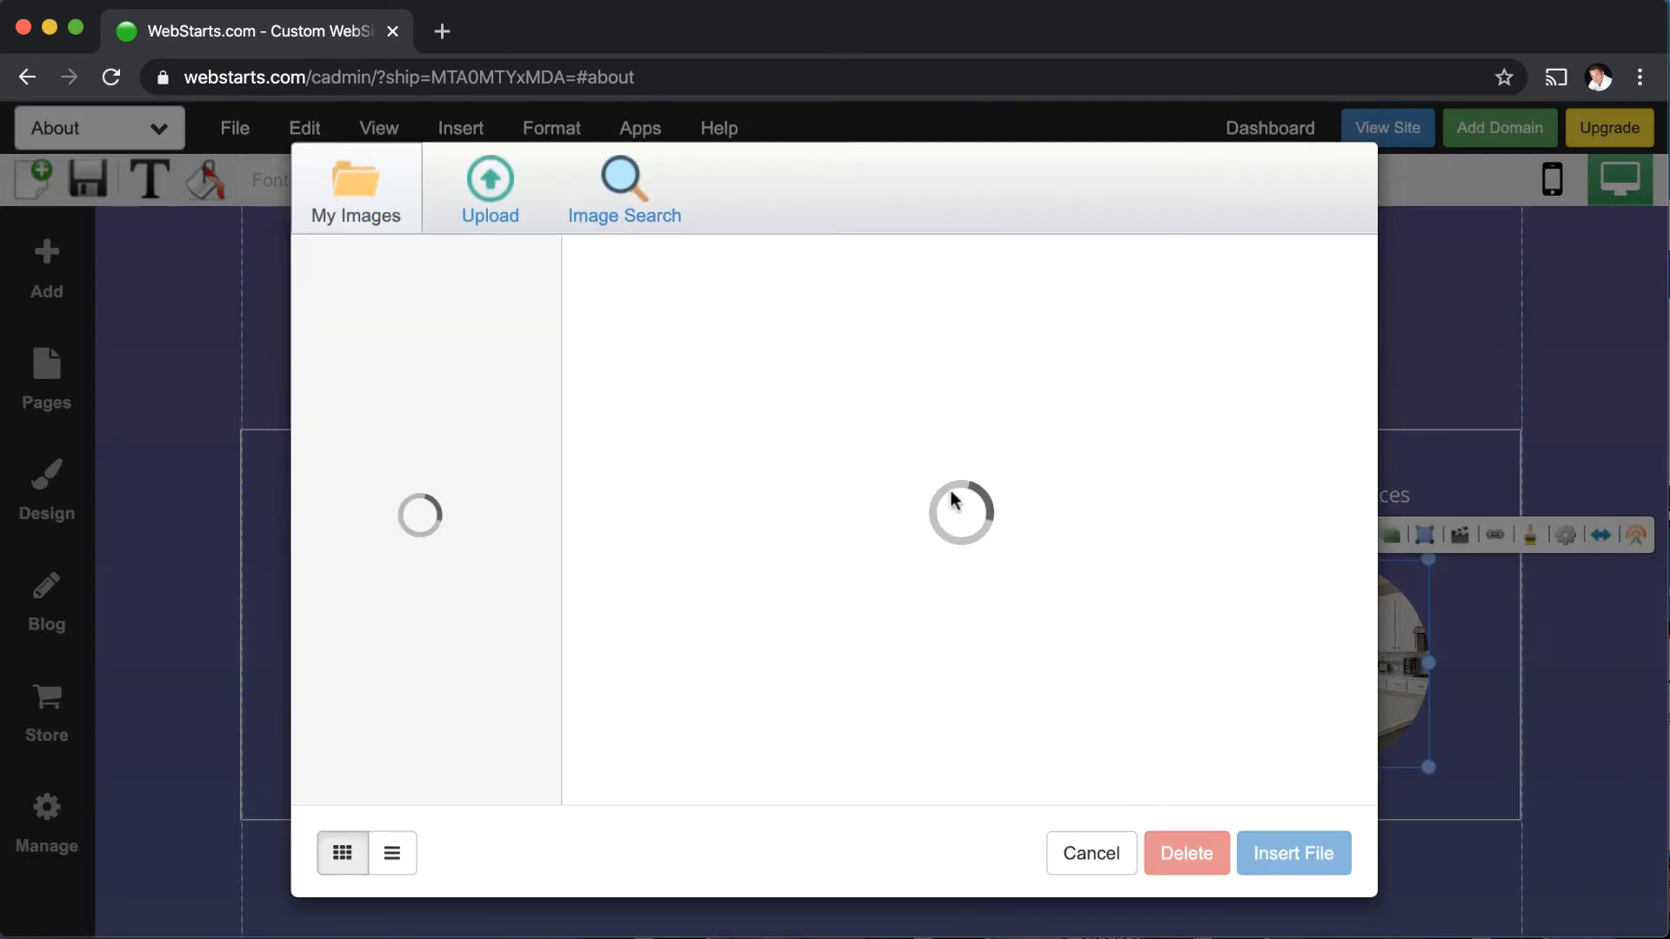
{"action": "left_click", "coordinate": [607, 205]}
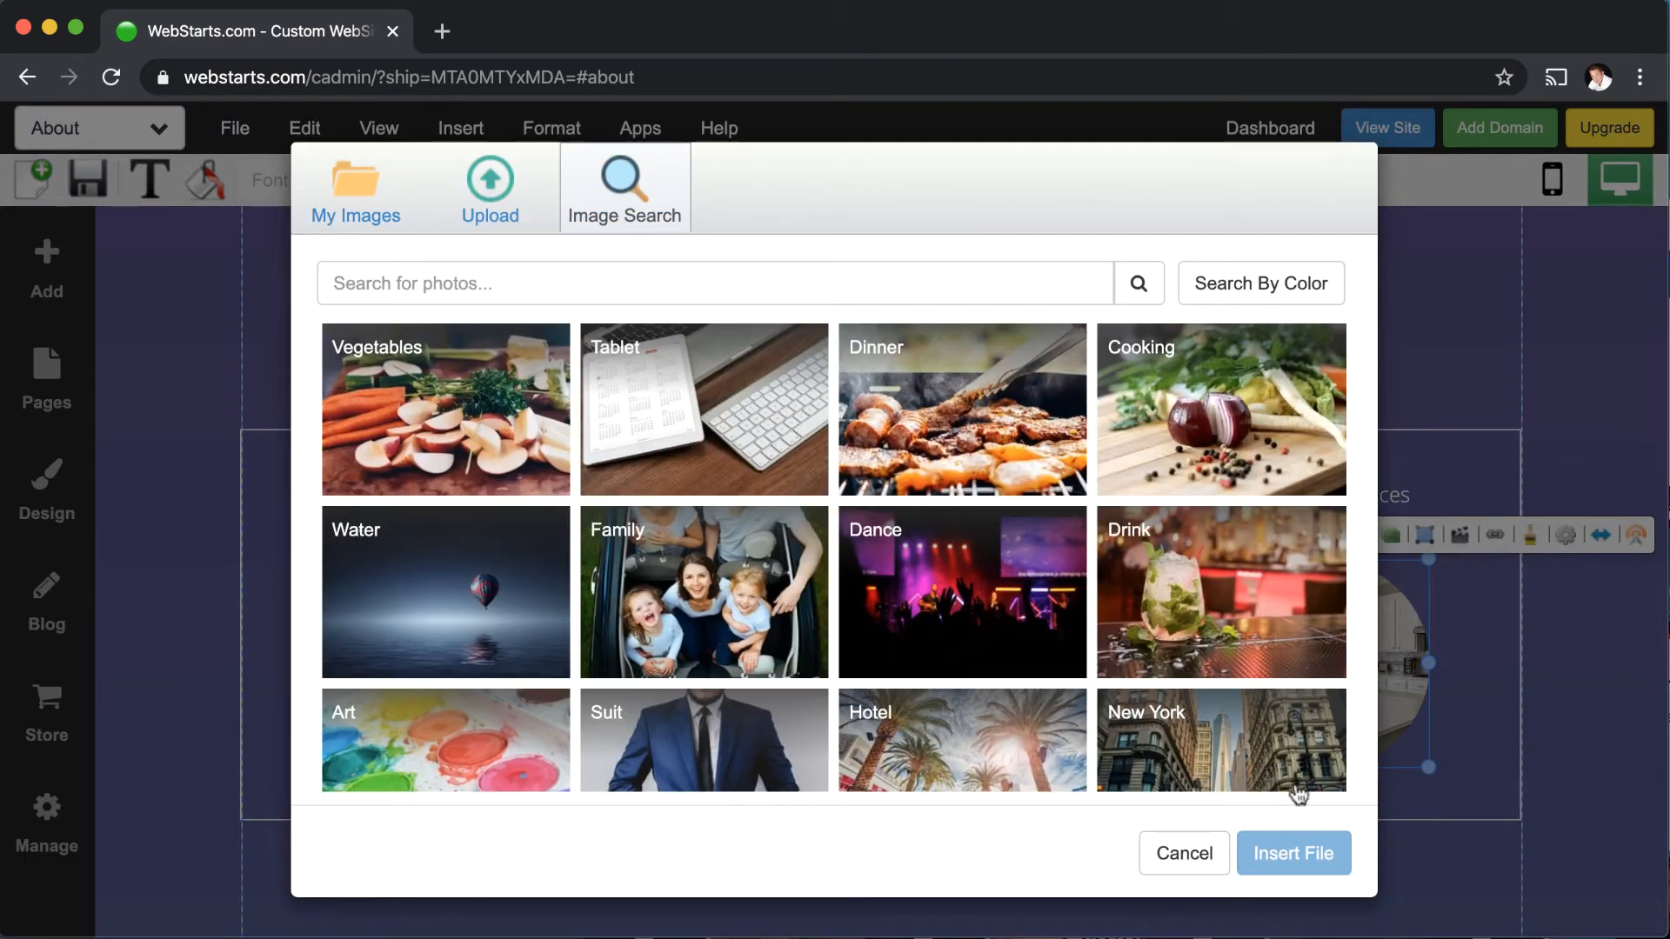
{"action": "left_click", "coordinate": [1167, 851]}
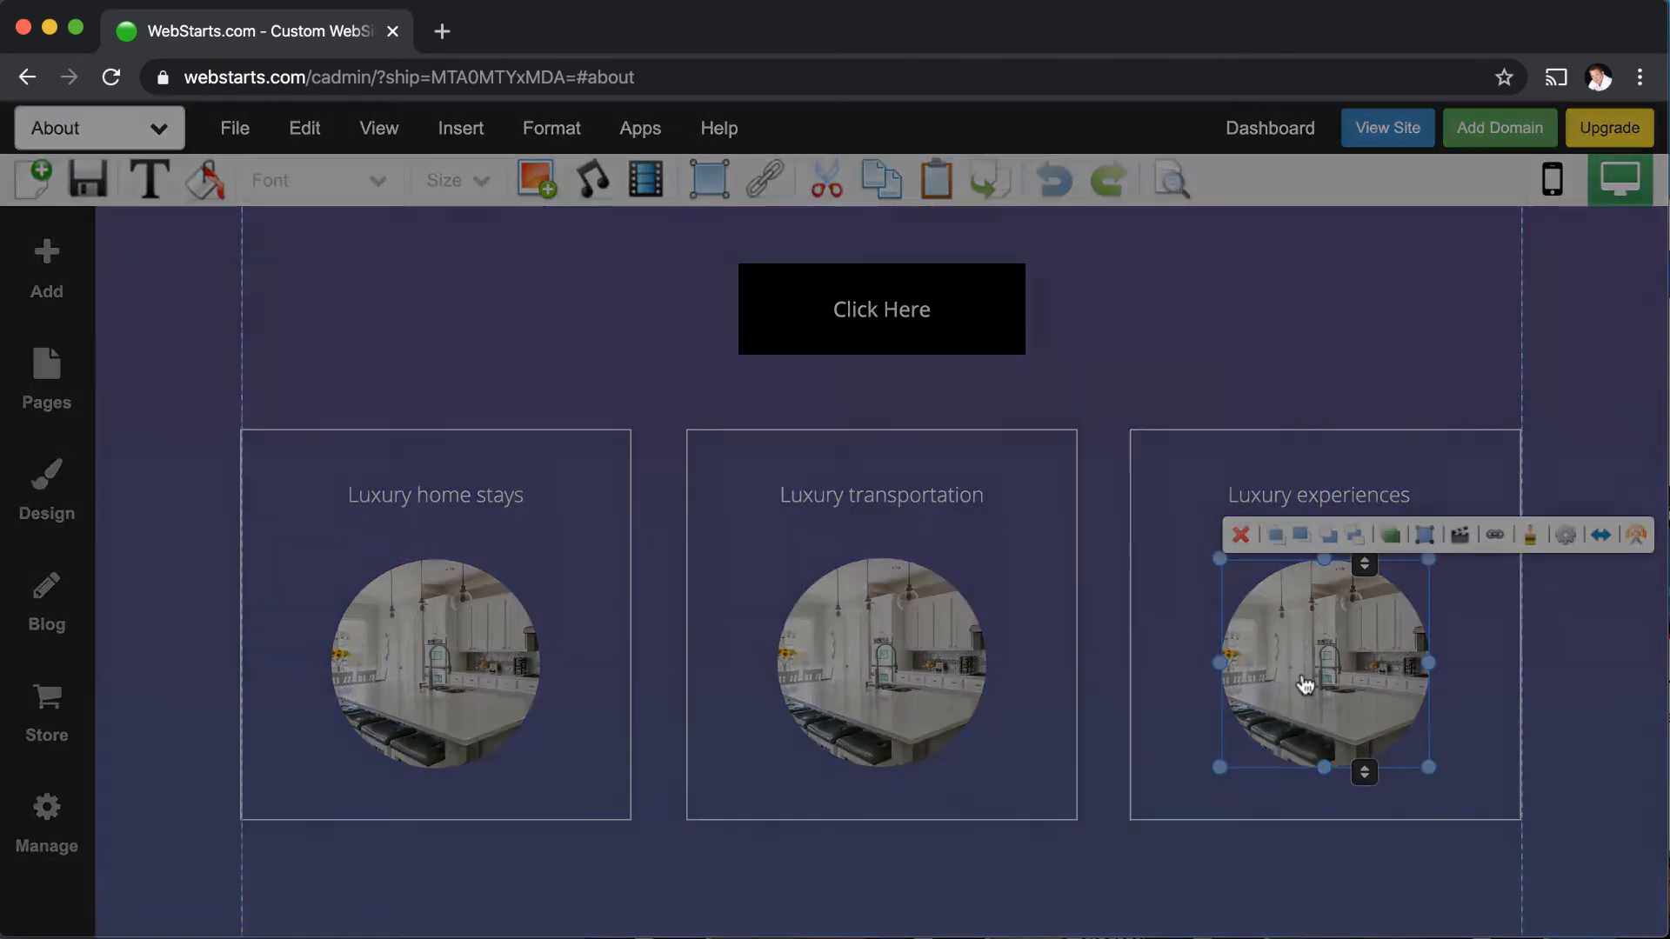
- Search the stock images and replace the "Luxury experiences" kitchen photo with the woman wearing headphones on a yellow background
{"action": "double_click", "coordinate": [1305, 685]}
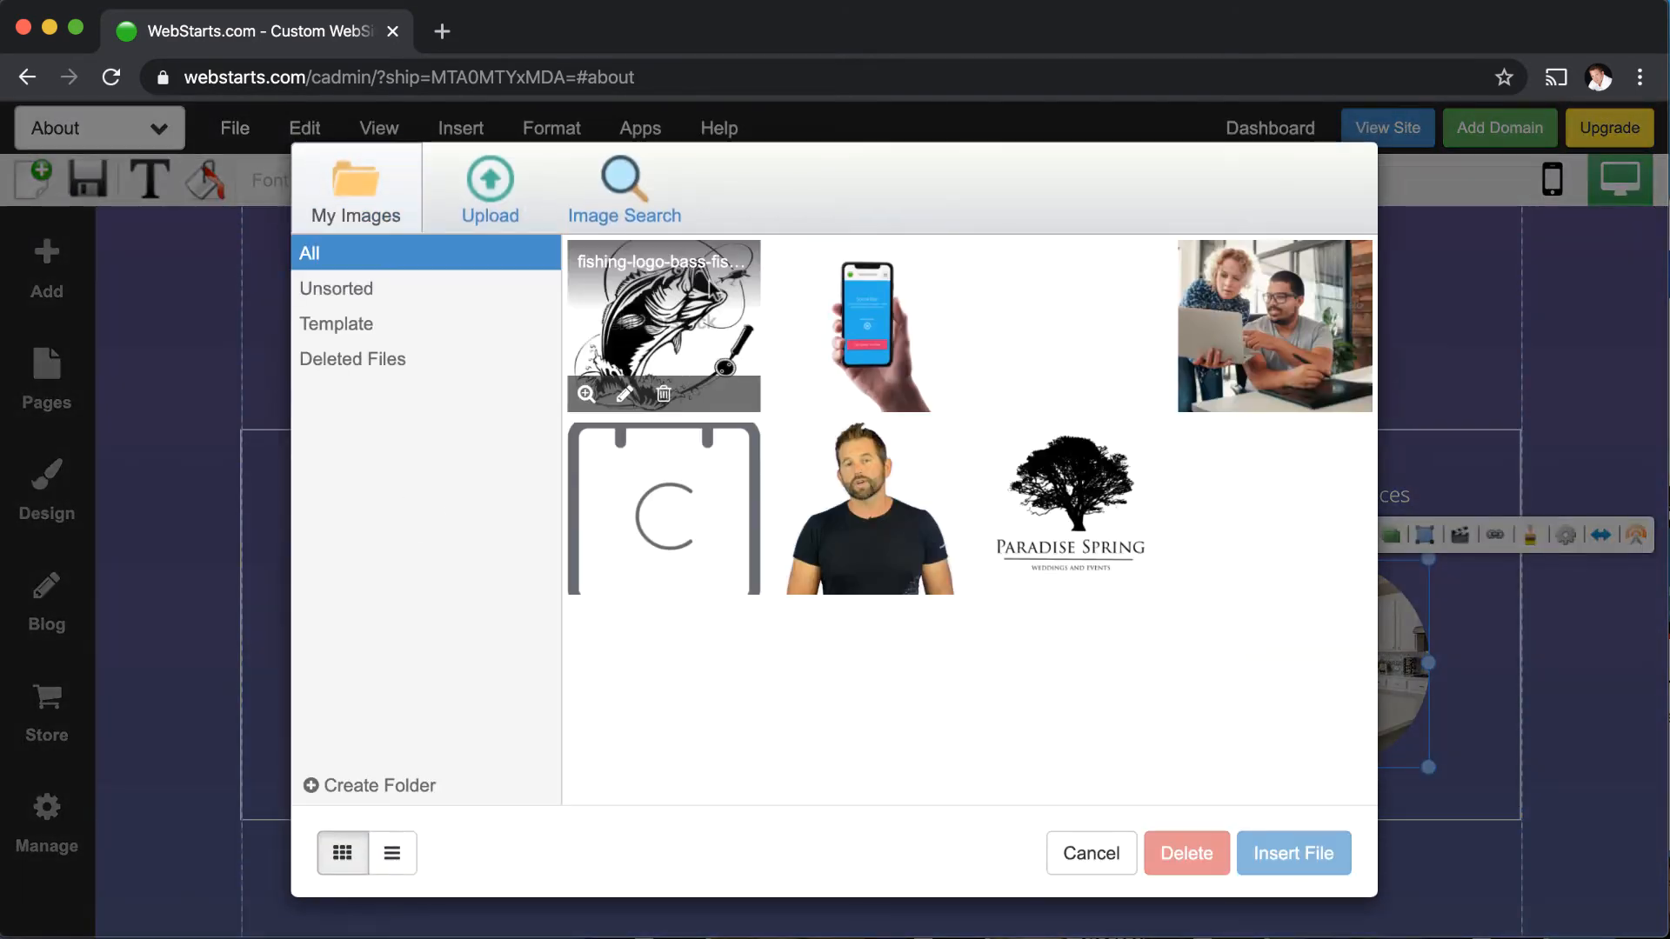
{"action": "left_click", "coordinate": [622, 186]}
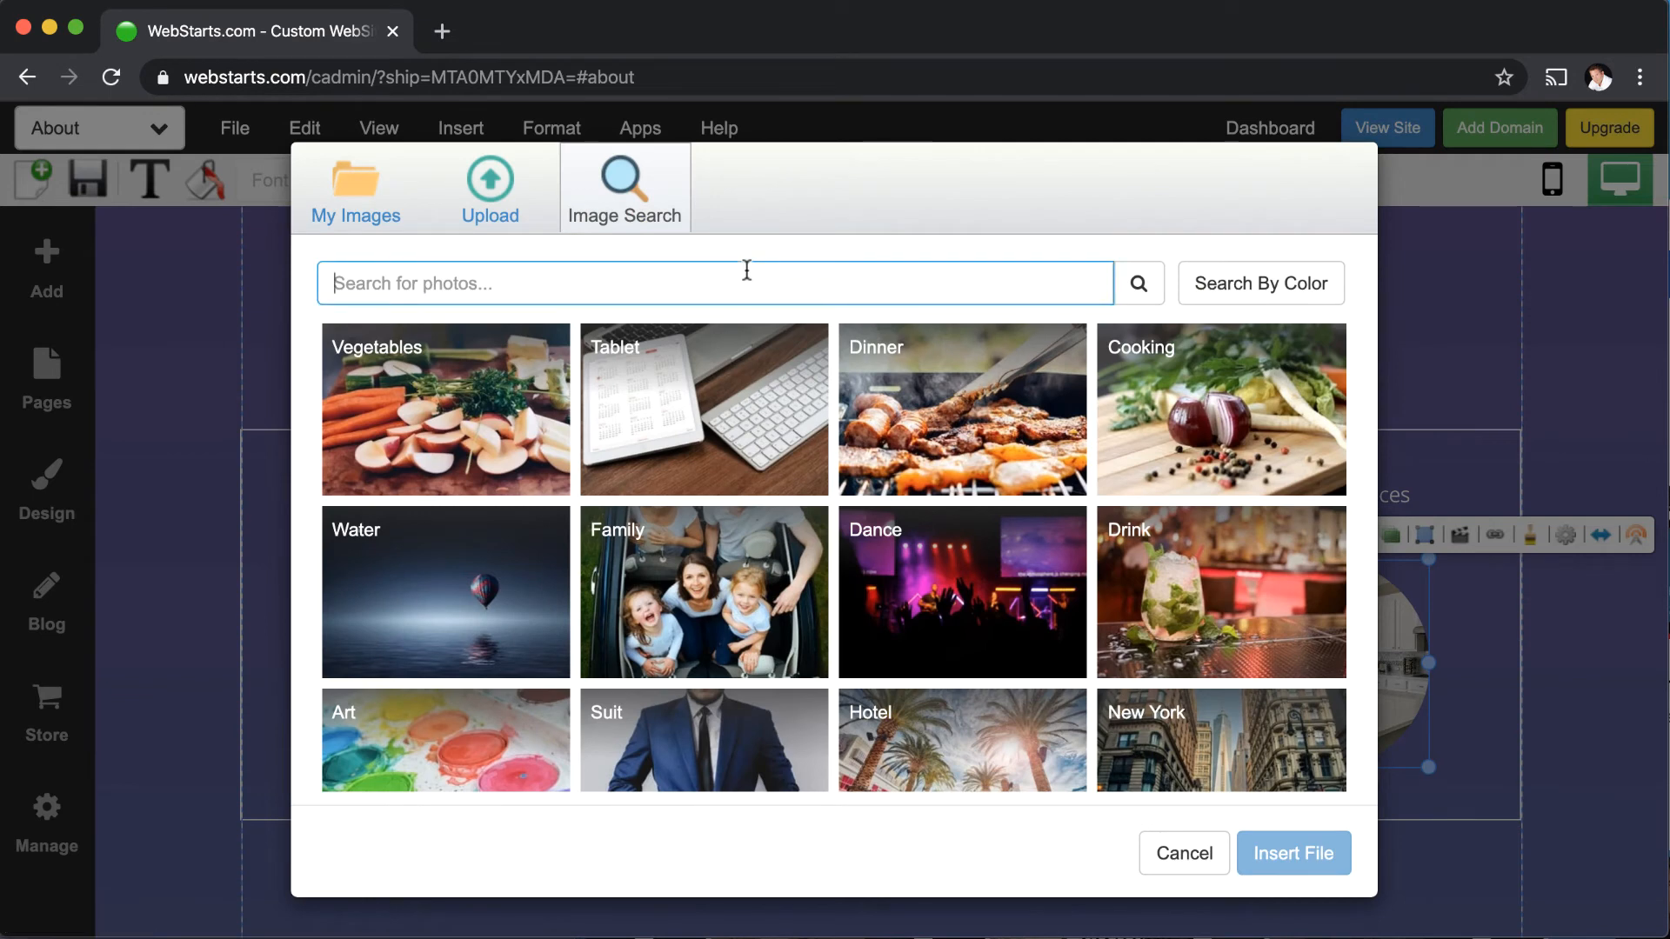
{"action": "type", "text": "e"}
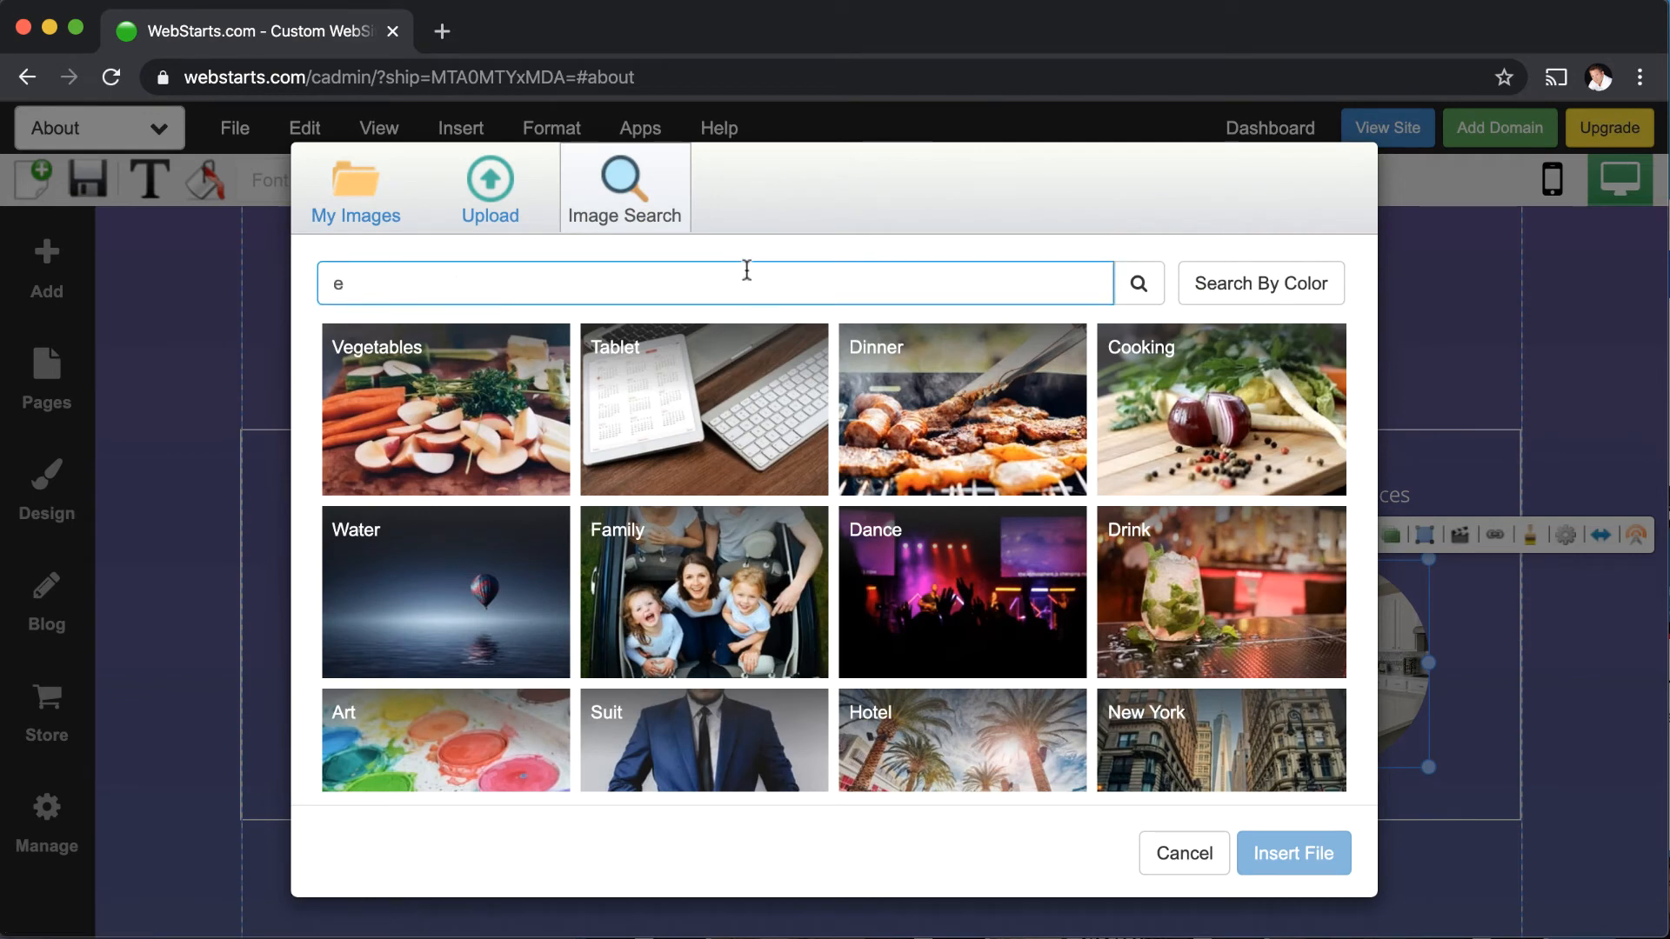
{"action": "left_click", "coordinate": [896, 565]}
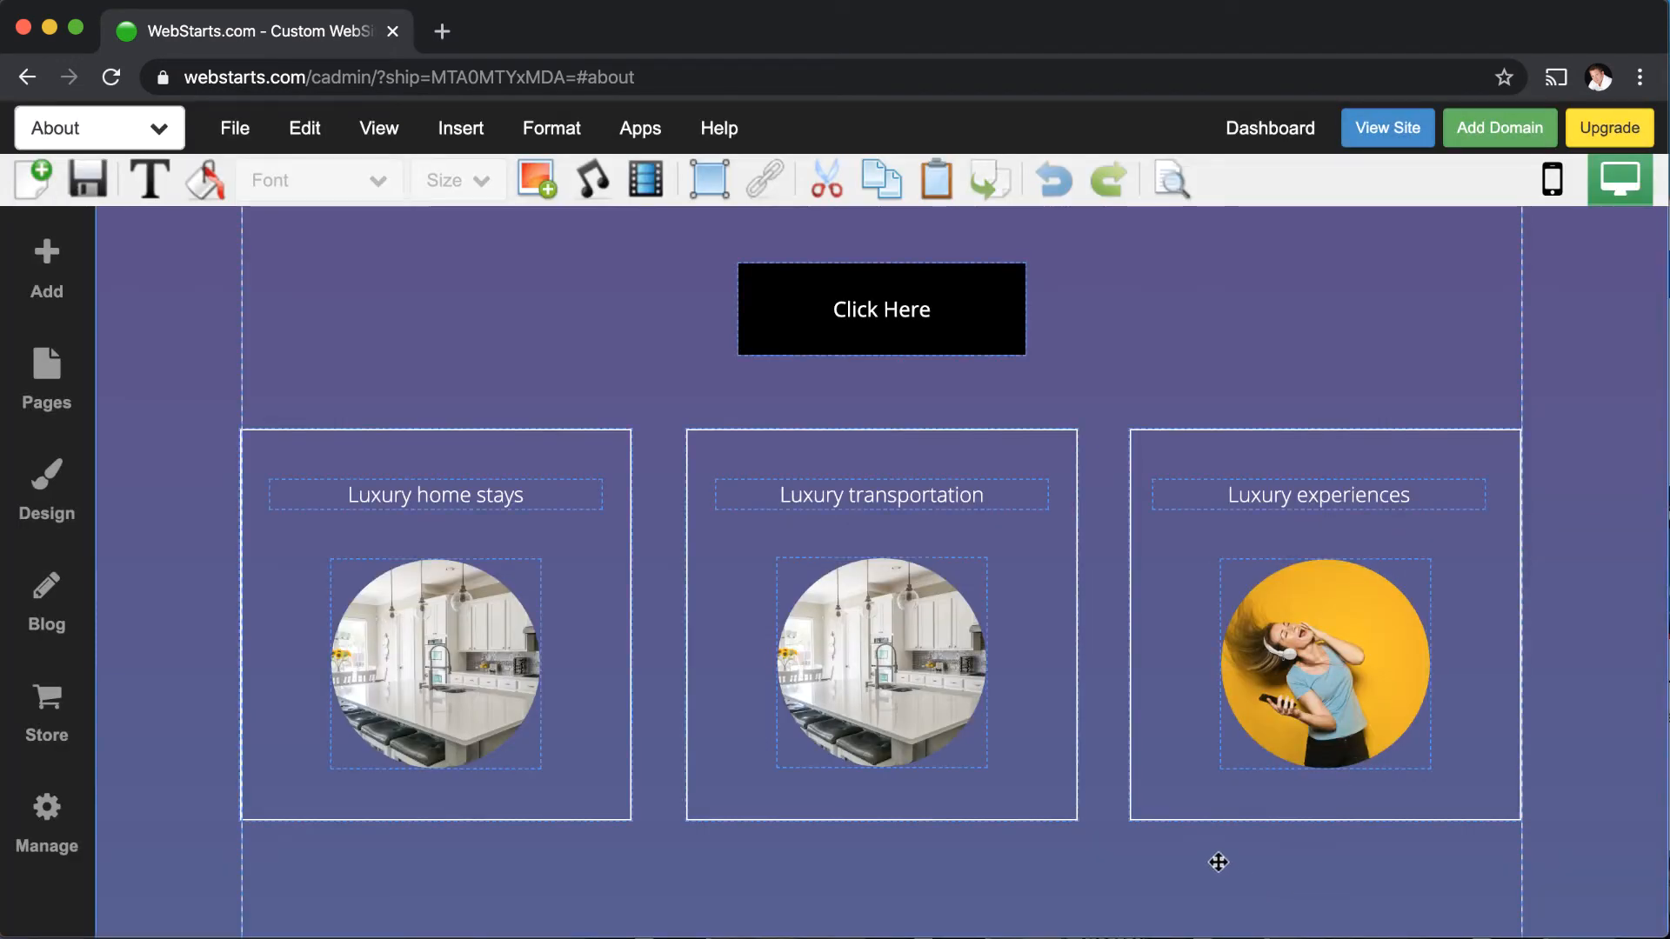
{"action": "left_click", "coordinate": [942, 501]}
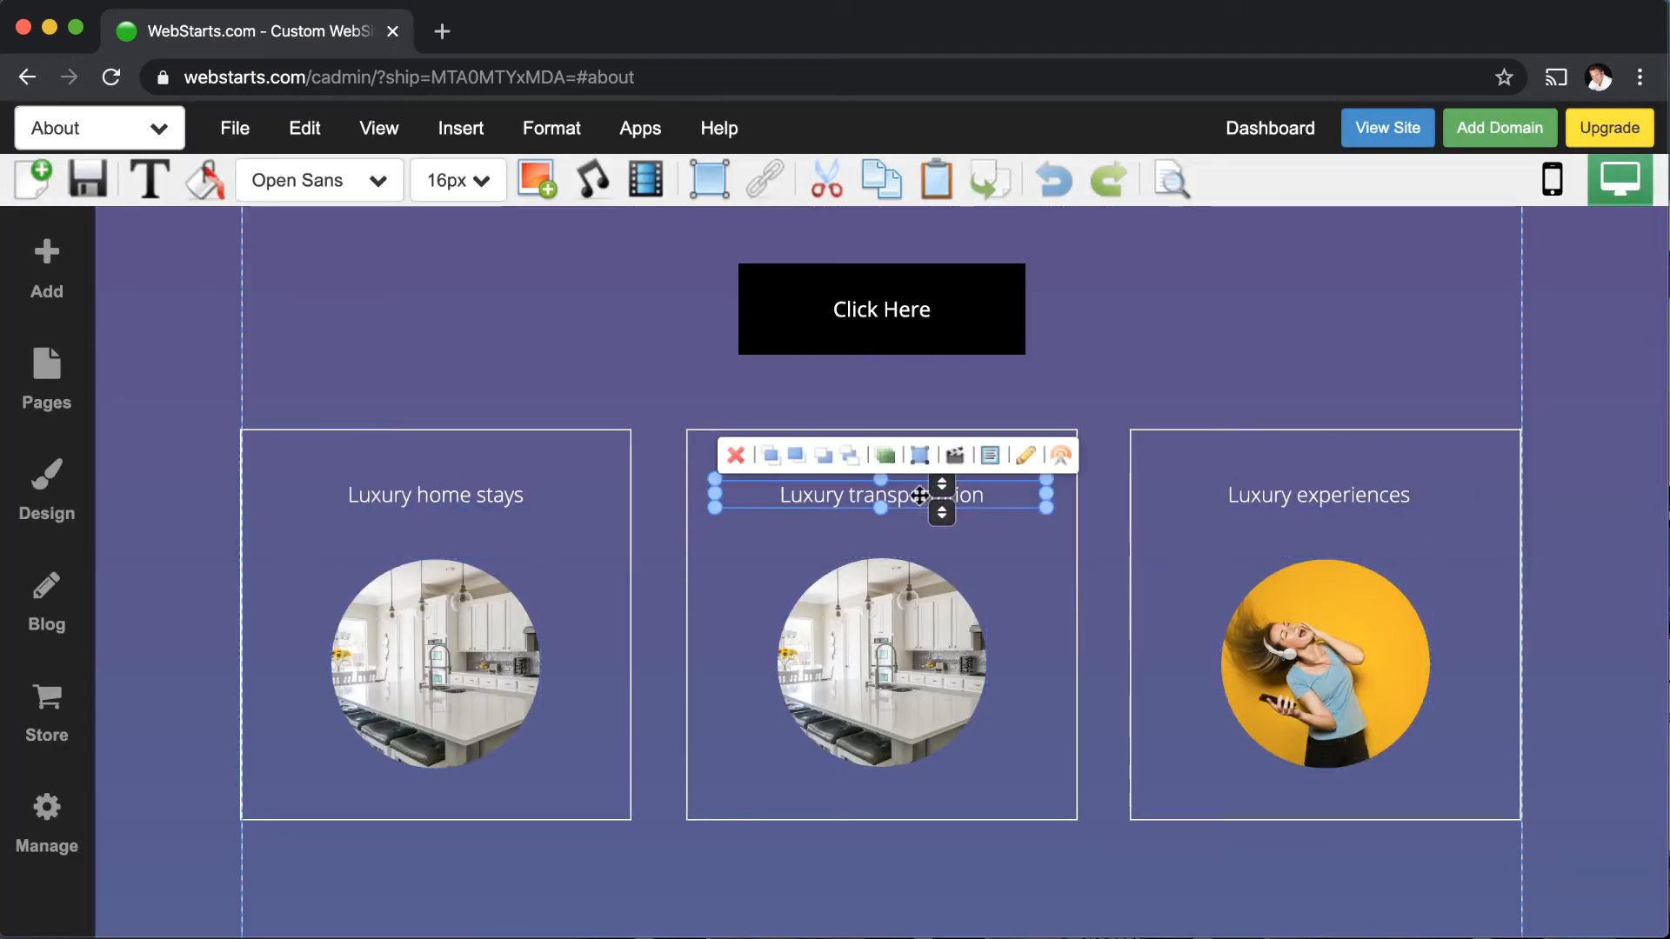
{"action": "left_click_drag", "start_coordinate": [900, 496], "coordinate": [900, 494]}
- Switch to the mobile version and restore the three hidden images, two kitchen photos and the listening woman, to the About page
{"action": "left_click", "coordinate": [1553, 180]}
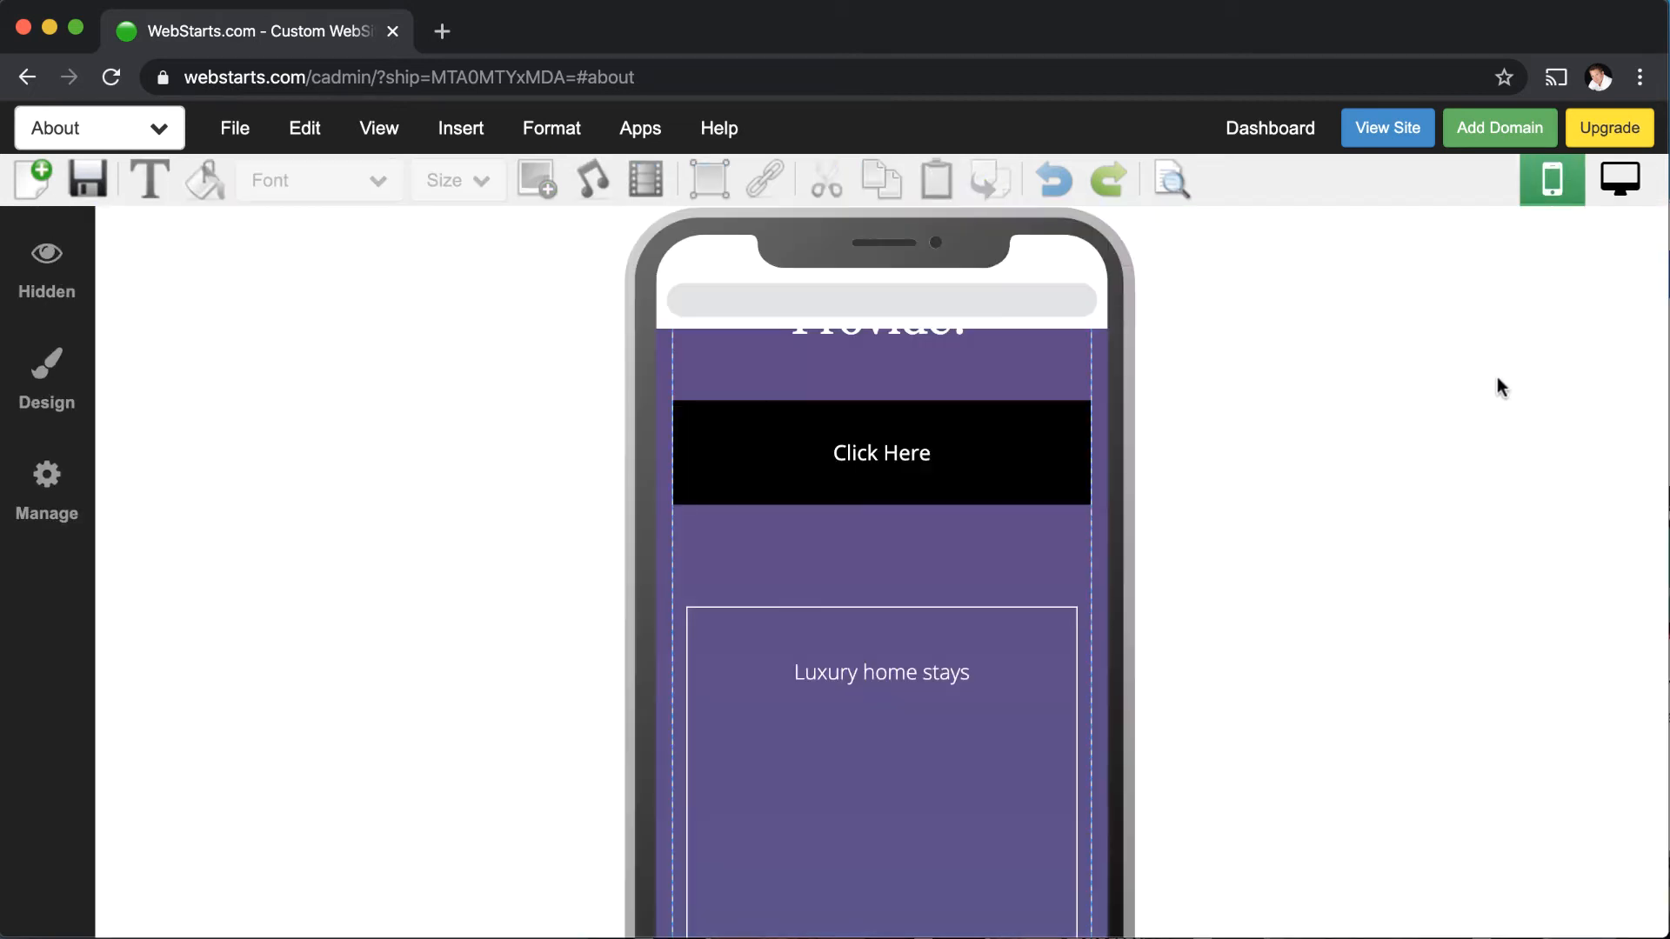
{"action": "left_click", "coordinate": [70, 291]}
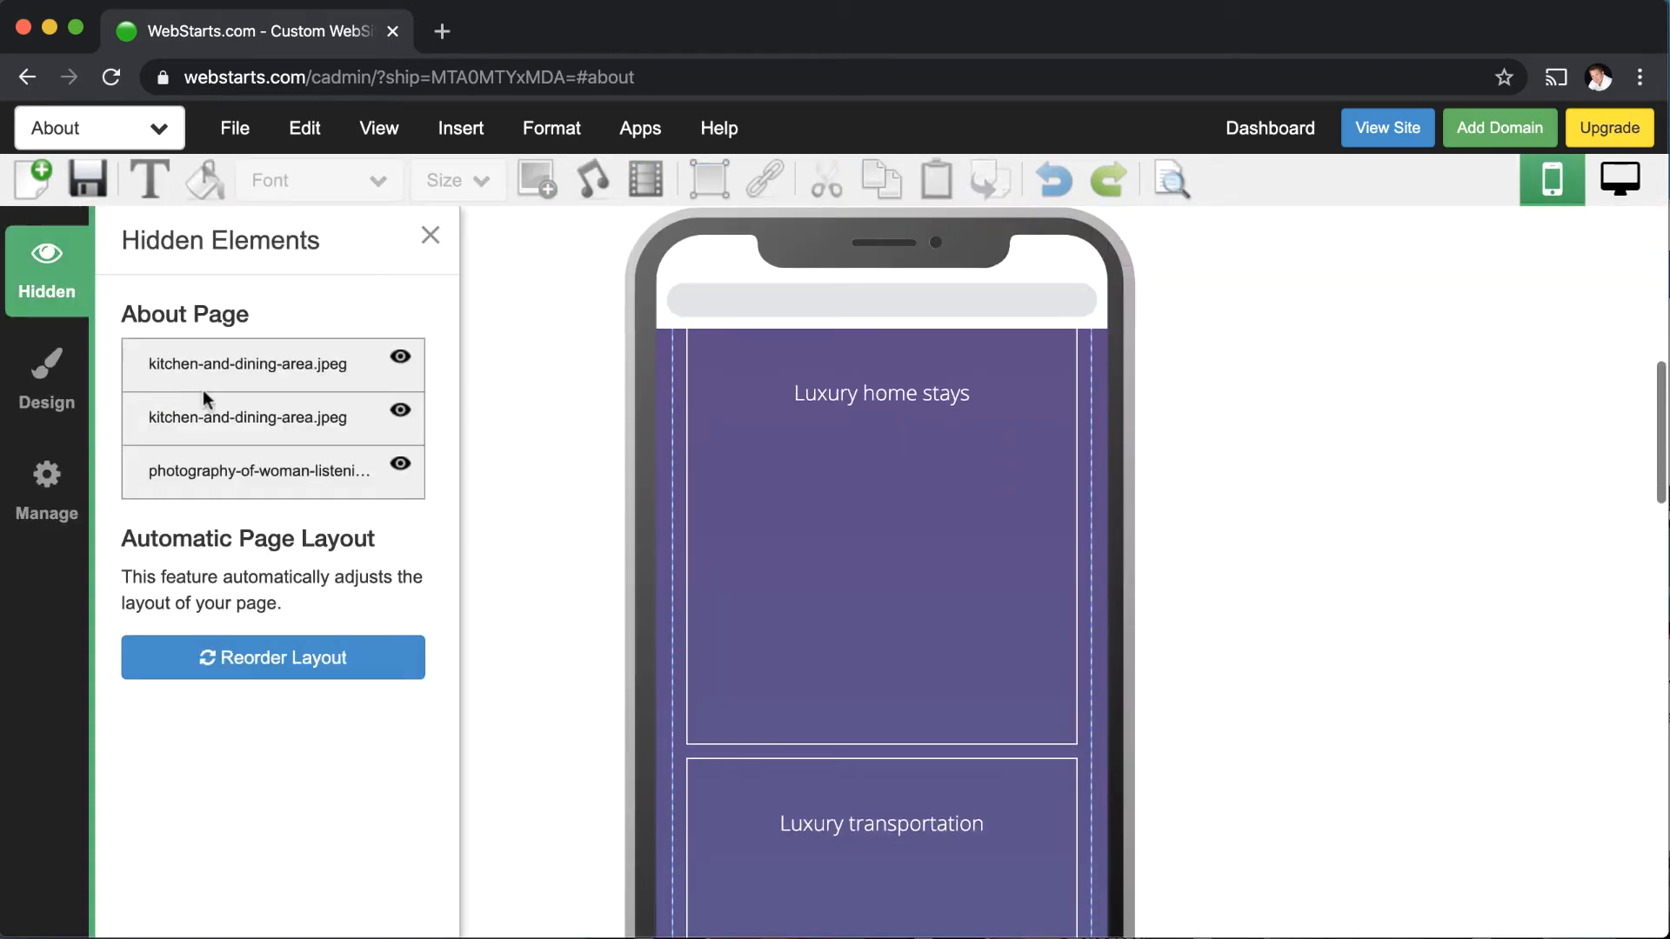
{"action": "left_click", "coordinate": [397, 362]}
{"action": "left_click", "coordinate": [399, 360]}
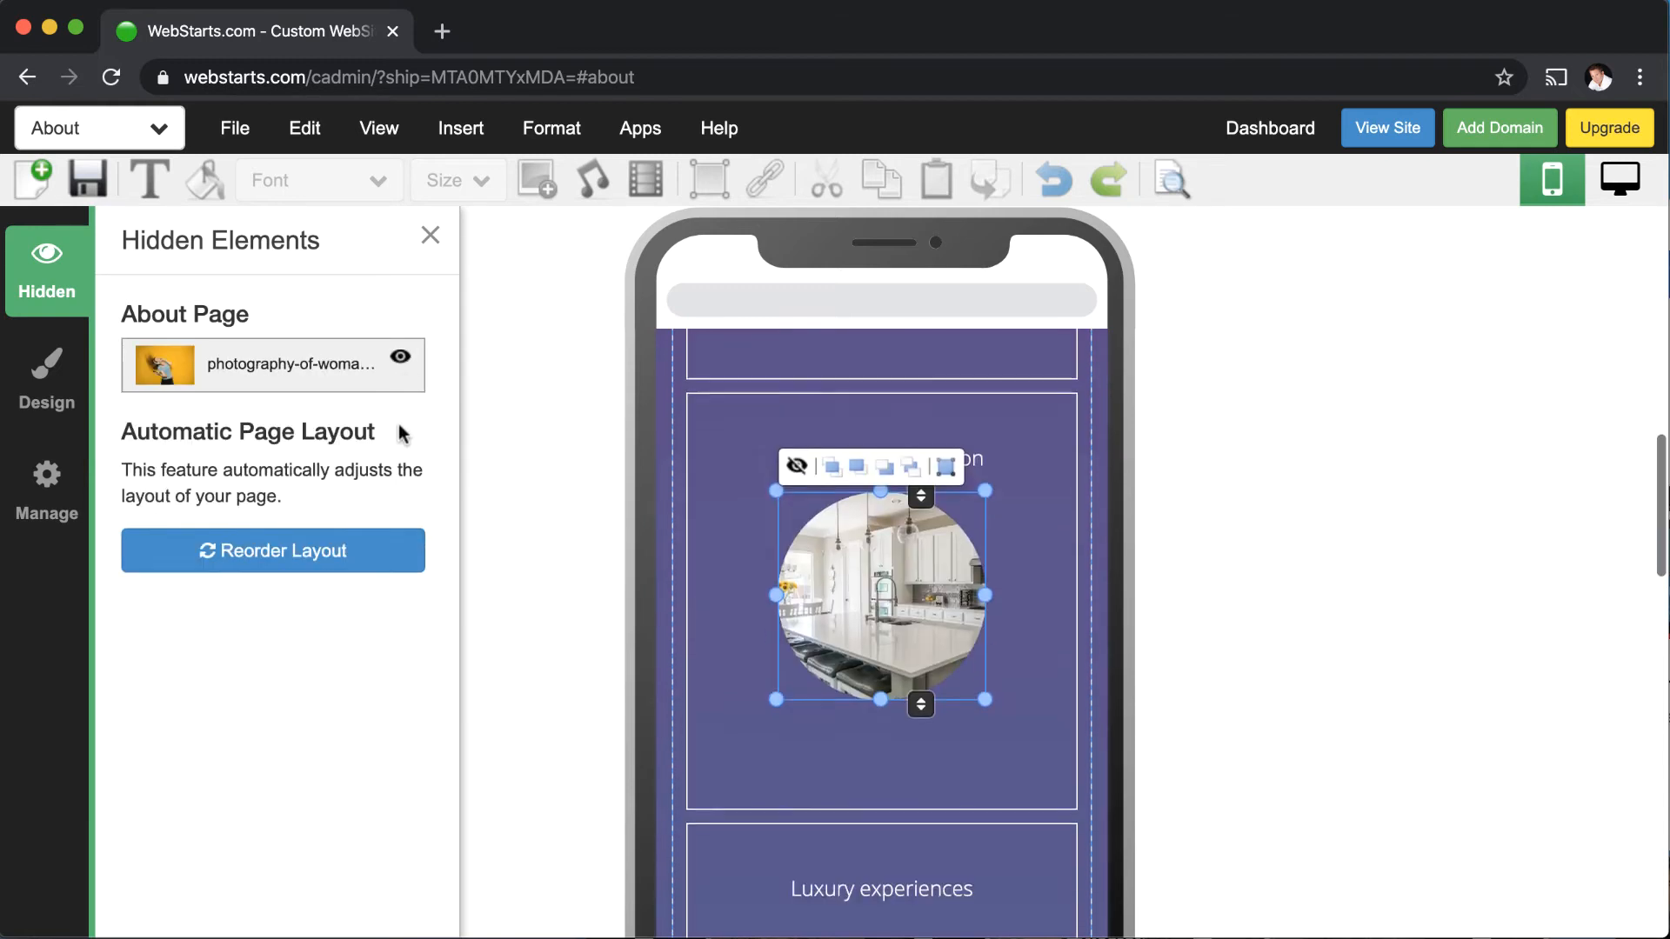
{"action": "left_click", "coordinate": [400, 358]}
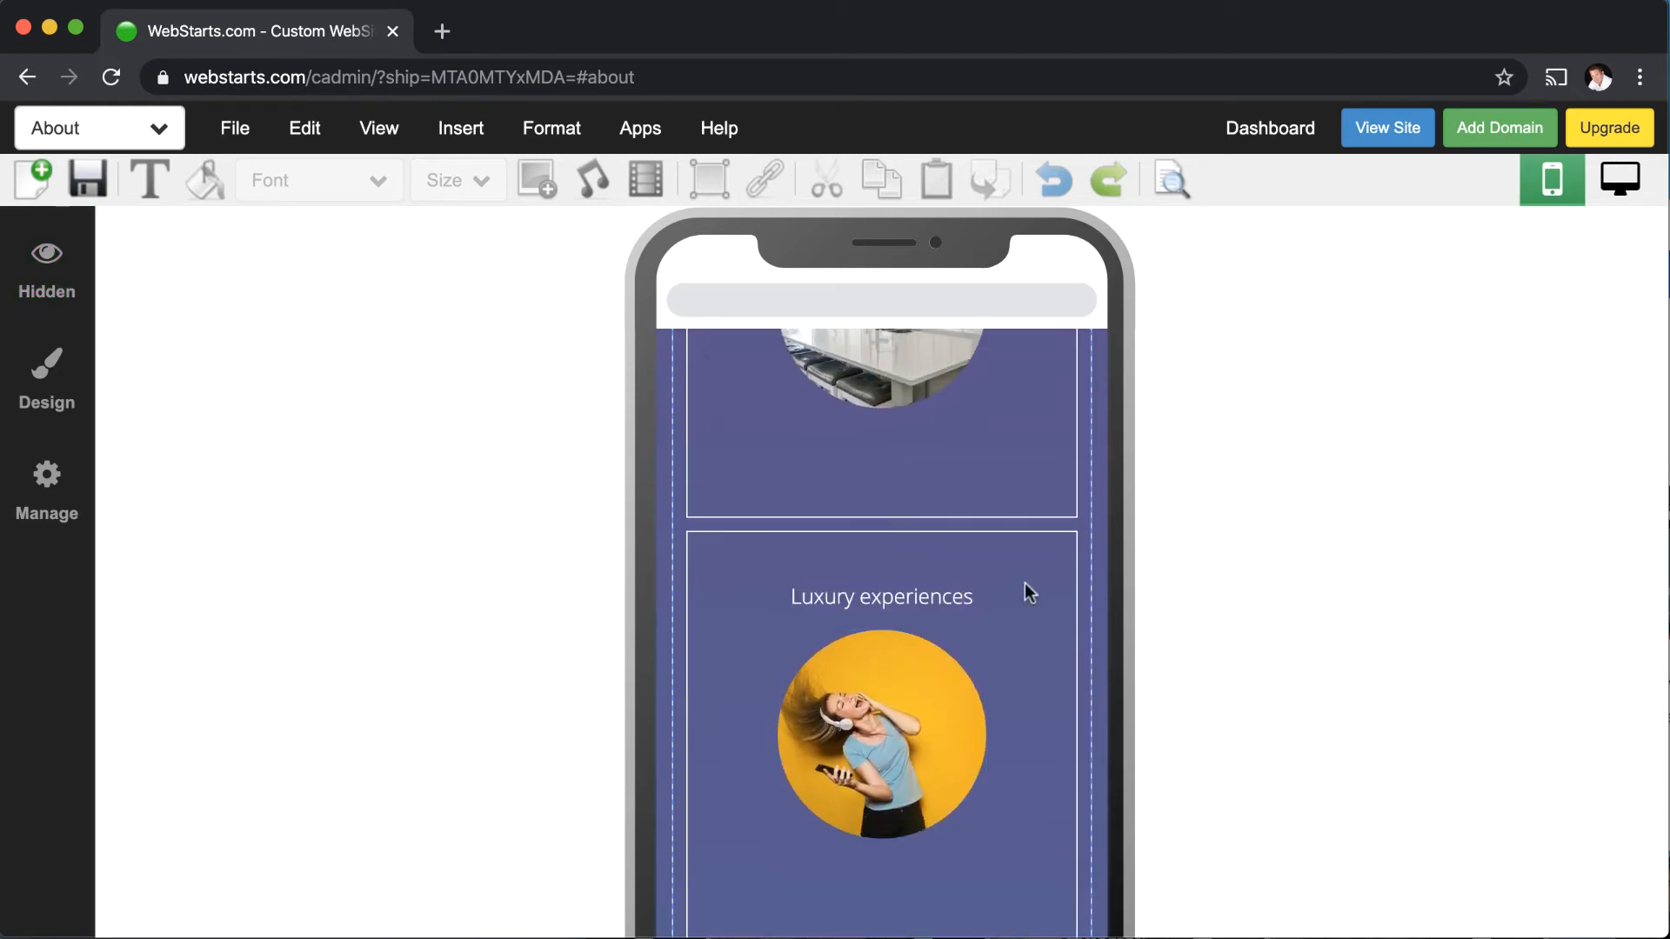
- Shift the "What we do in a paragraph of text." heading and its paragraph slightly down from the "Luxury experiences" box
{"action": "scroll", "coordinate": [929, 692], "scroll_direction": "down", "scroll_amount": 3}
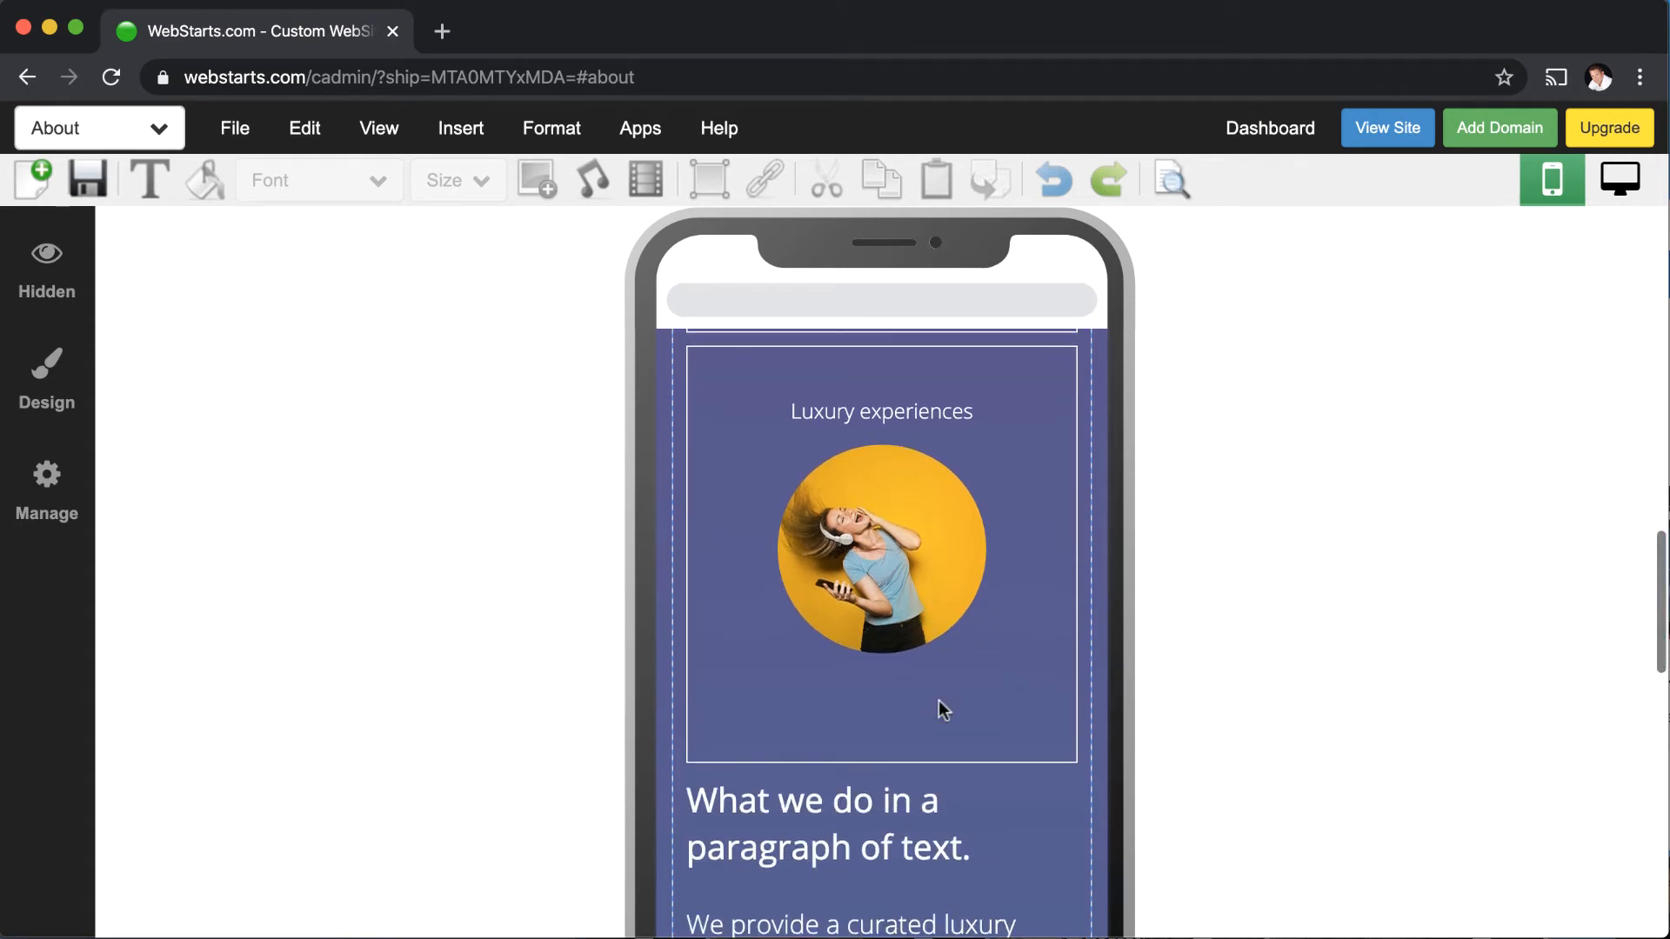
{"action": "scroll", "coordinate": [943, 701], "scroll_direction": "up", "scroll_amount": 10}
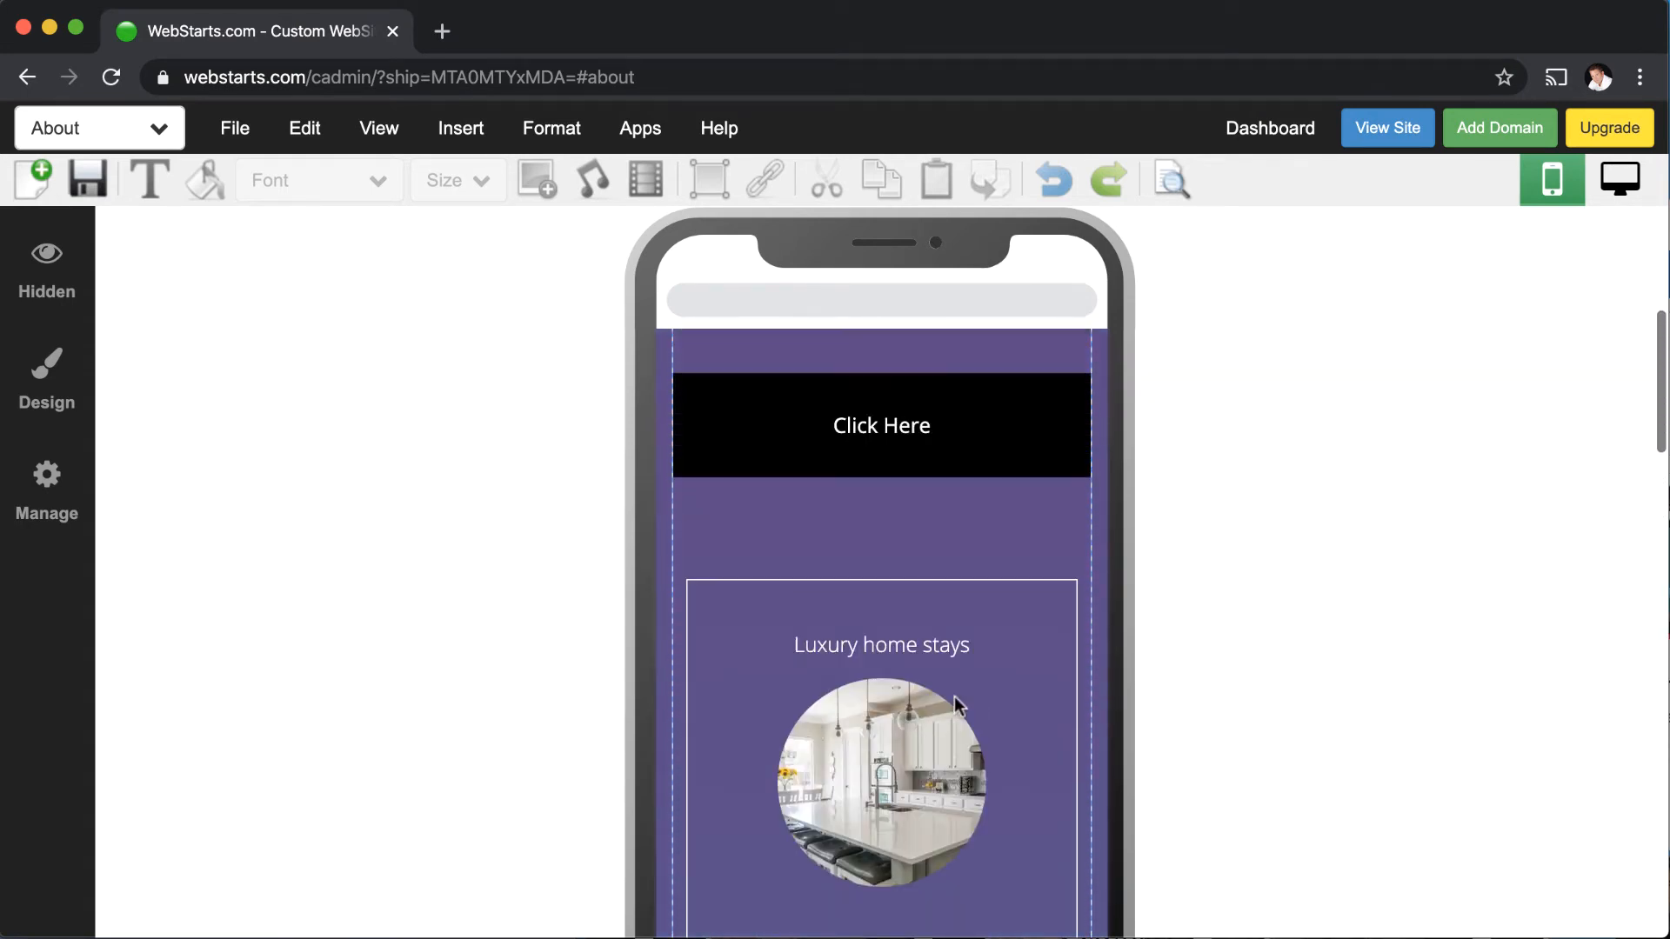
{"action": "scroll", "coordinate": [1073, 686], "scroll_direction": "down", "scroll_amount": 5}
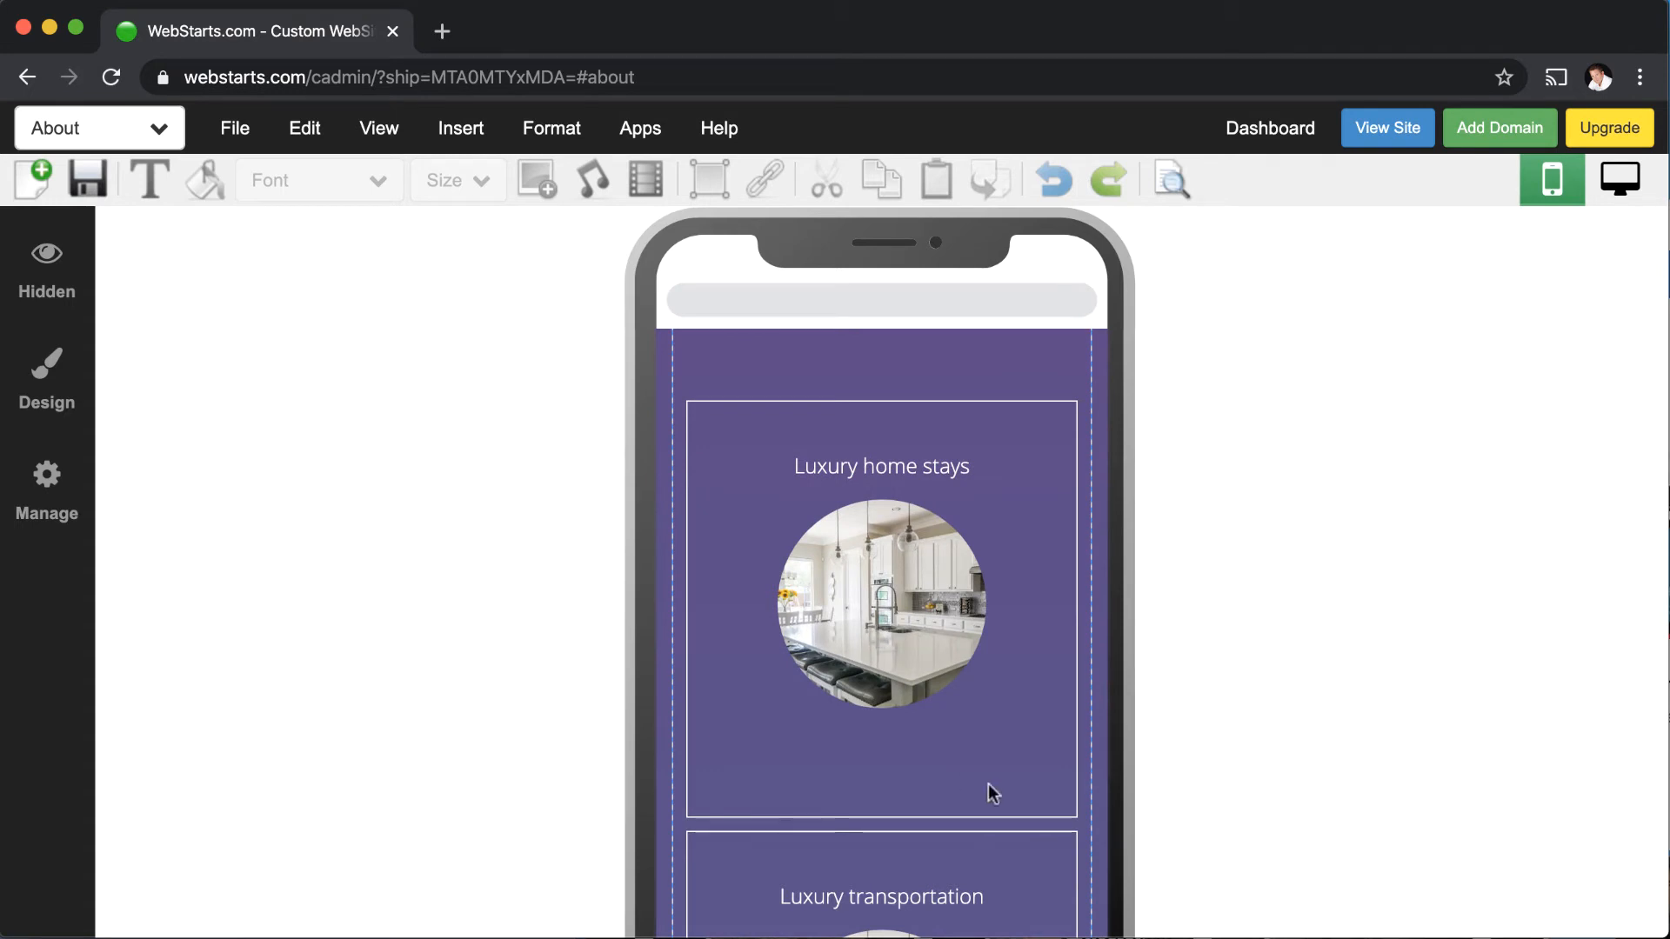
{"action": "scroll", "coordinate": [862, 563], "scroll_direction": "down", "scroll_amount": 7}
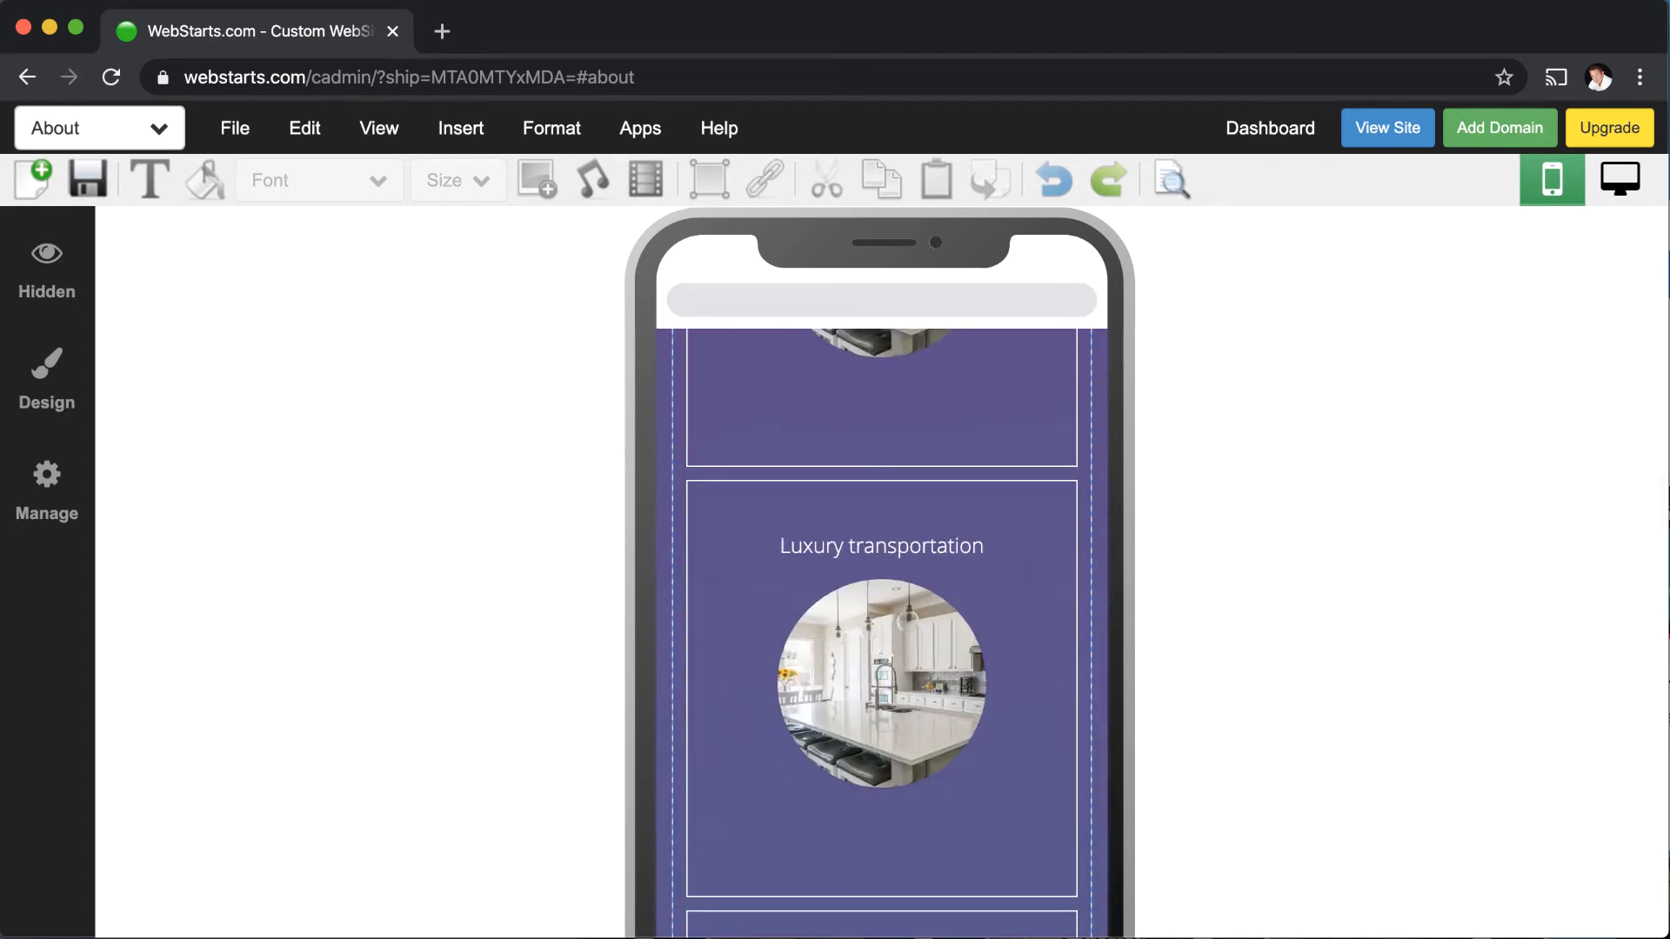
{"action": "scroll", "coordinate": [978, 763], "scroll_direction": "down", "scroll_amount": 5}
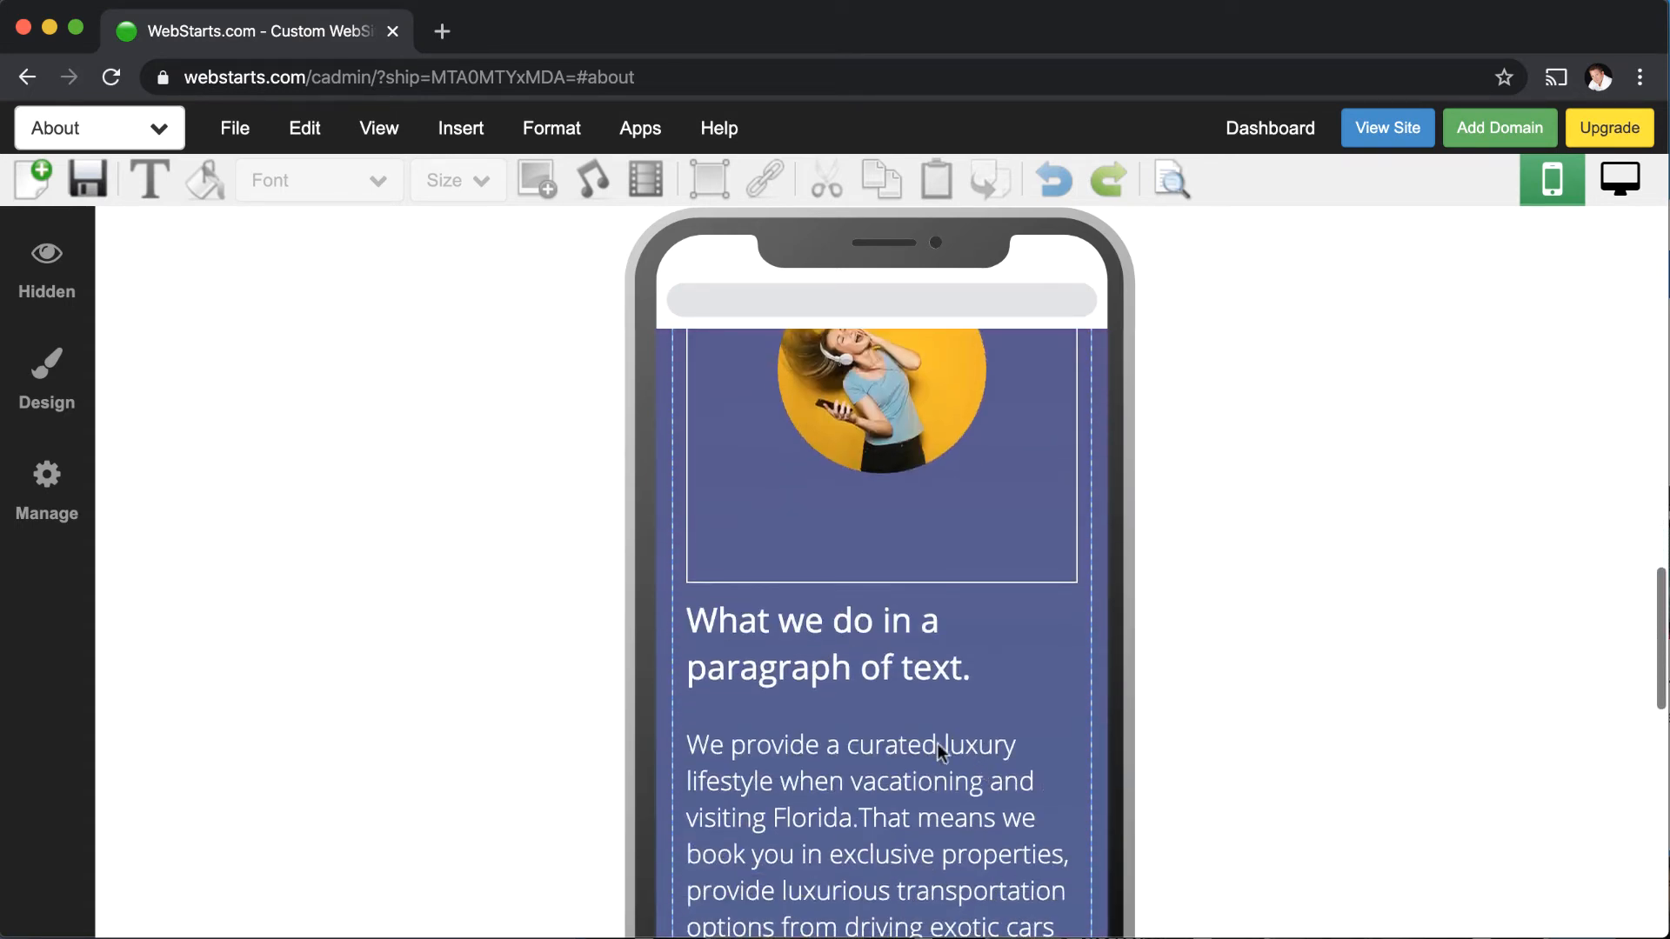
{"action": "left_click", "coordinate": [966, 643]}
{"action": "left_click", "coordinate": [1193, 650]}
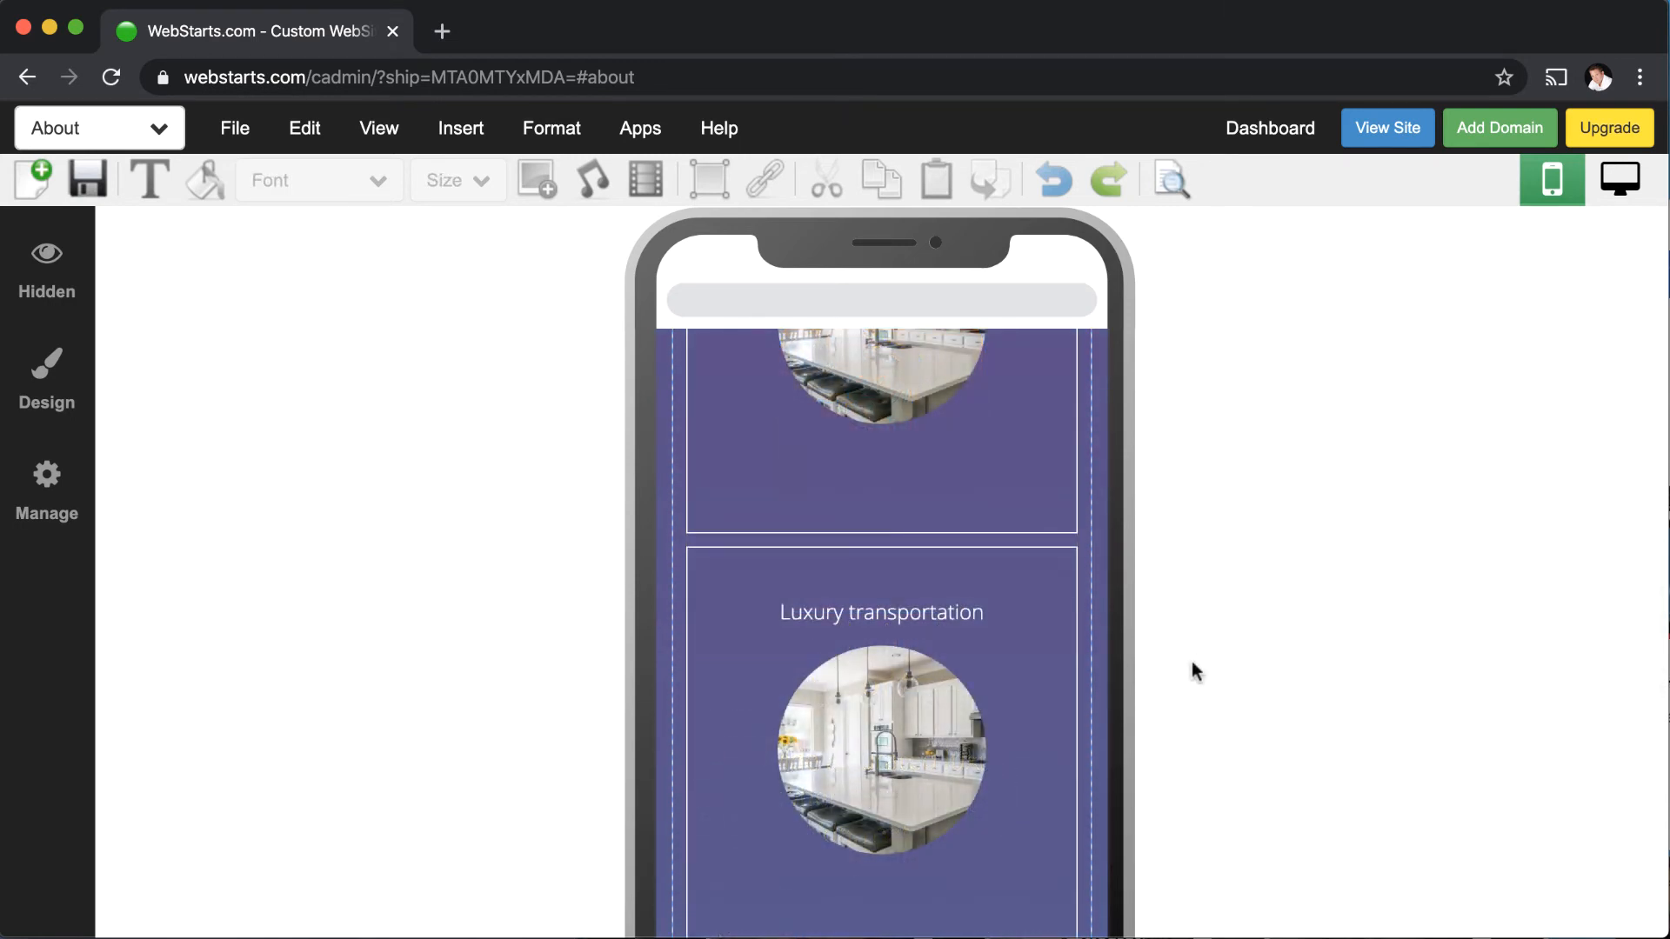
- Review the mobile About page from the header down to the text paragraph, checking the layout of the button, boxes and images
{"action": "scroll", "coordinate": [1191, 661], "scroll_direction": "up", "scroll_amount": 15}
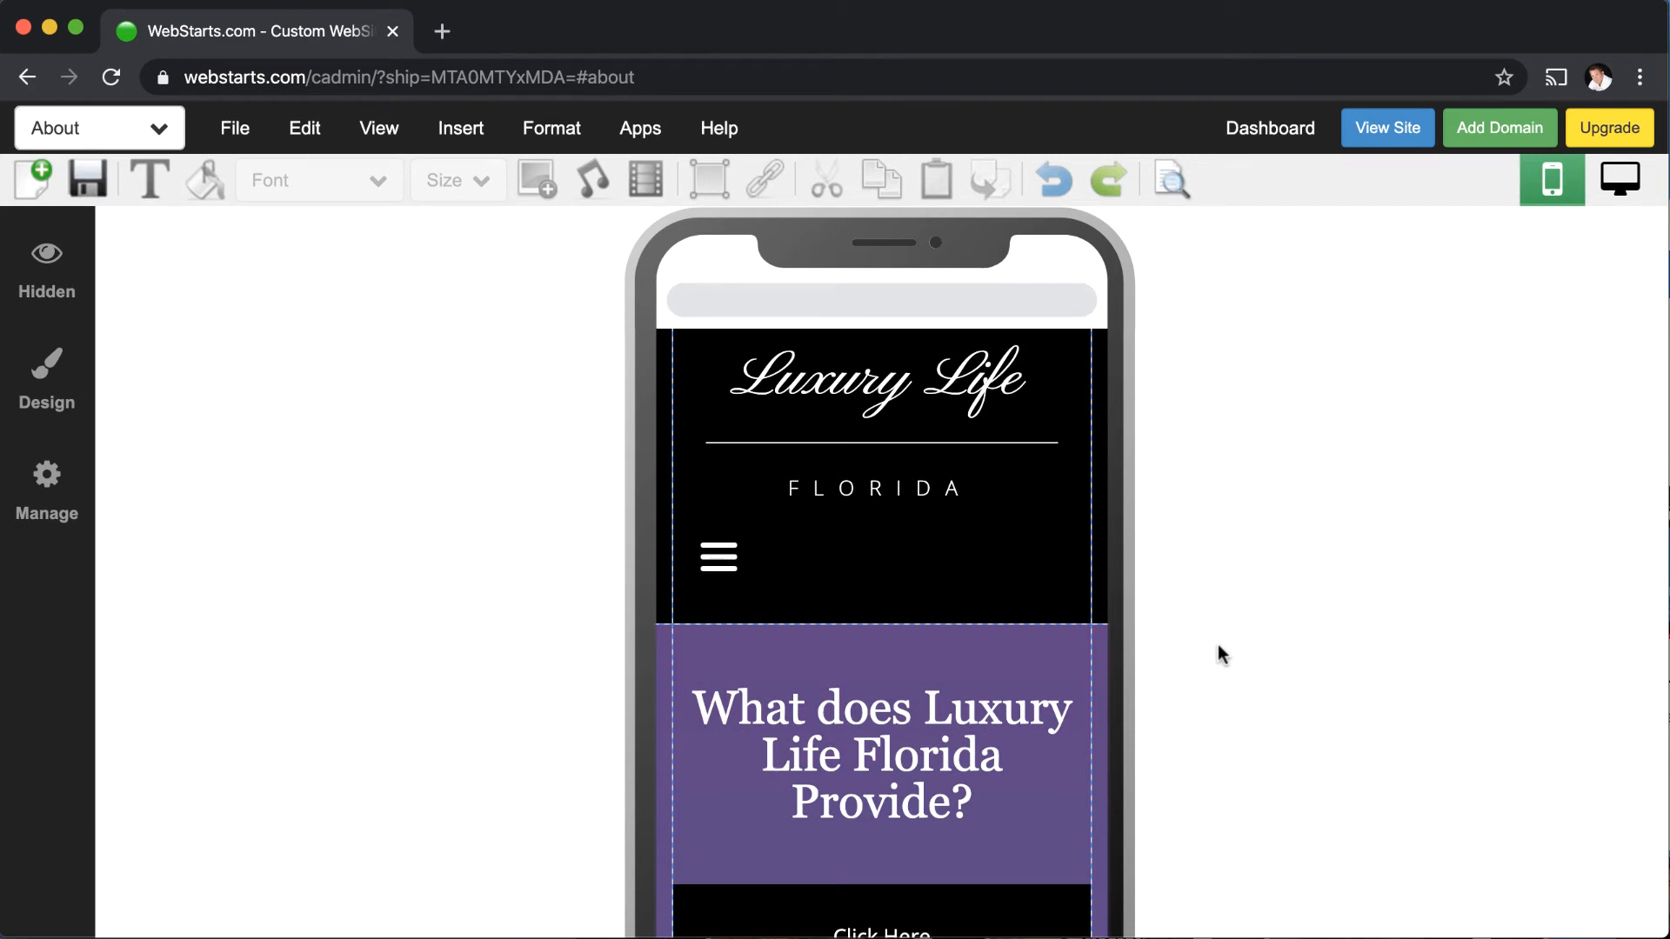
{"action": "scroll", "coordinate": [1241, 816], "scroll_direction": "down", "scroll_amount": 5}
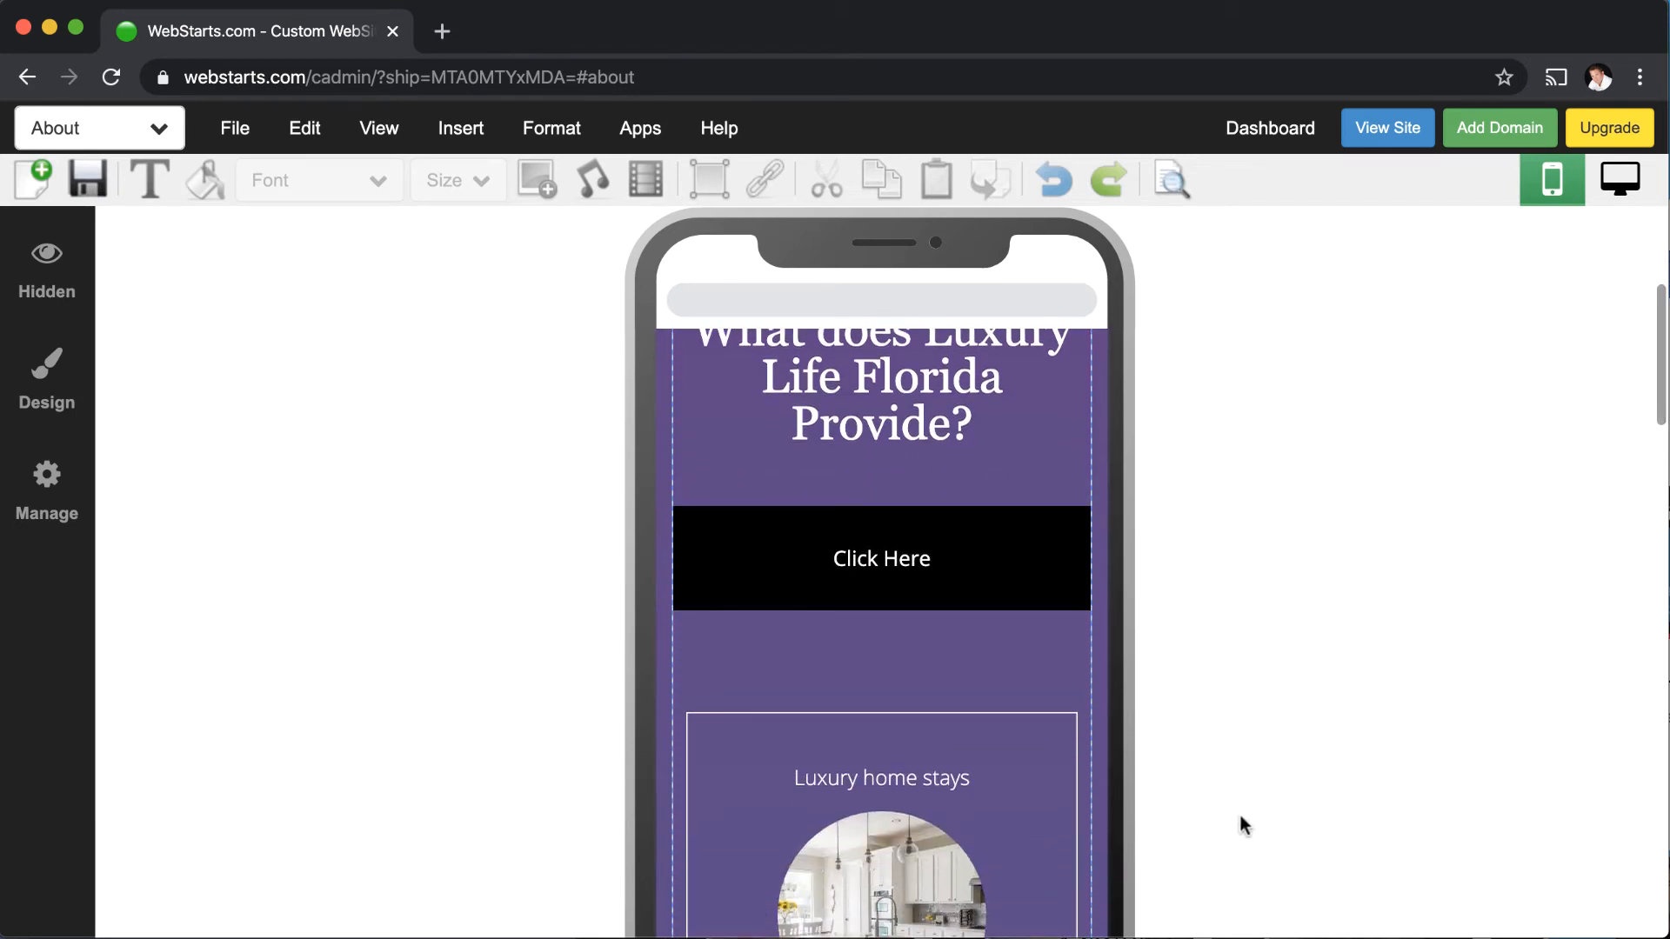
{"action": "scroll", "coordinate": [1261, 816], "scroll_direction": "down", "scroll_amount": 8}
{"action": "scroll", "coordinate": [1261, 816], "scroll_direction": "down", "scroll_amount": 8}
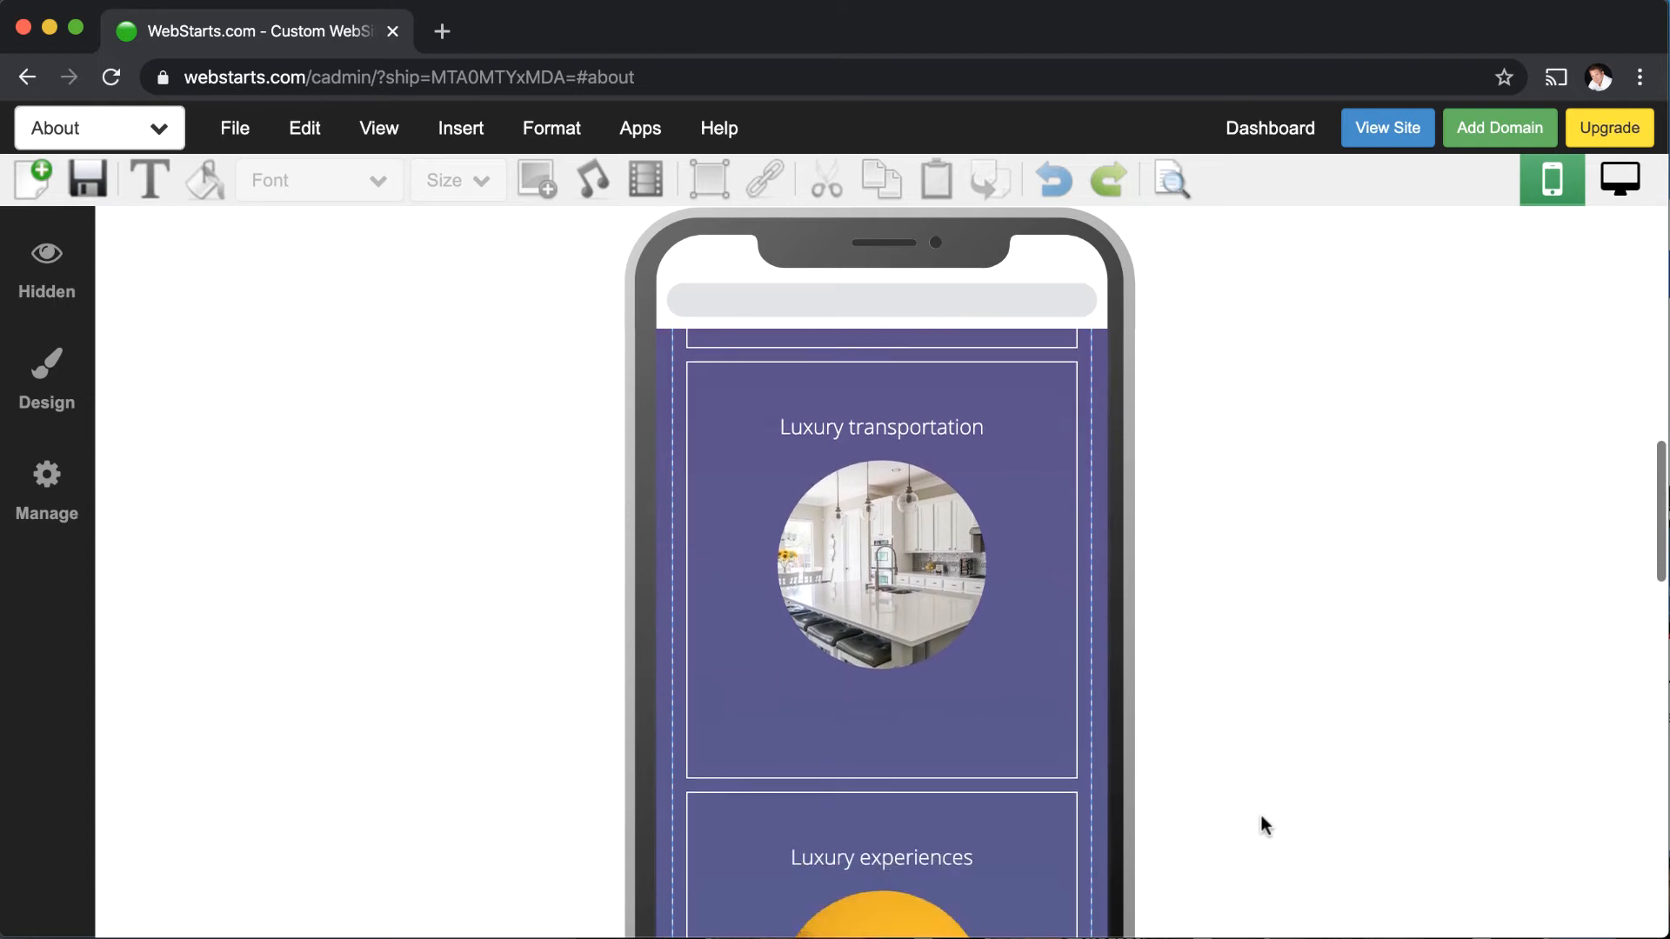
{"action": "scroll", "coordinate": [1262, 816], "scroll_direction": "down", "scroll_amount": 1}
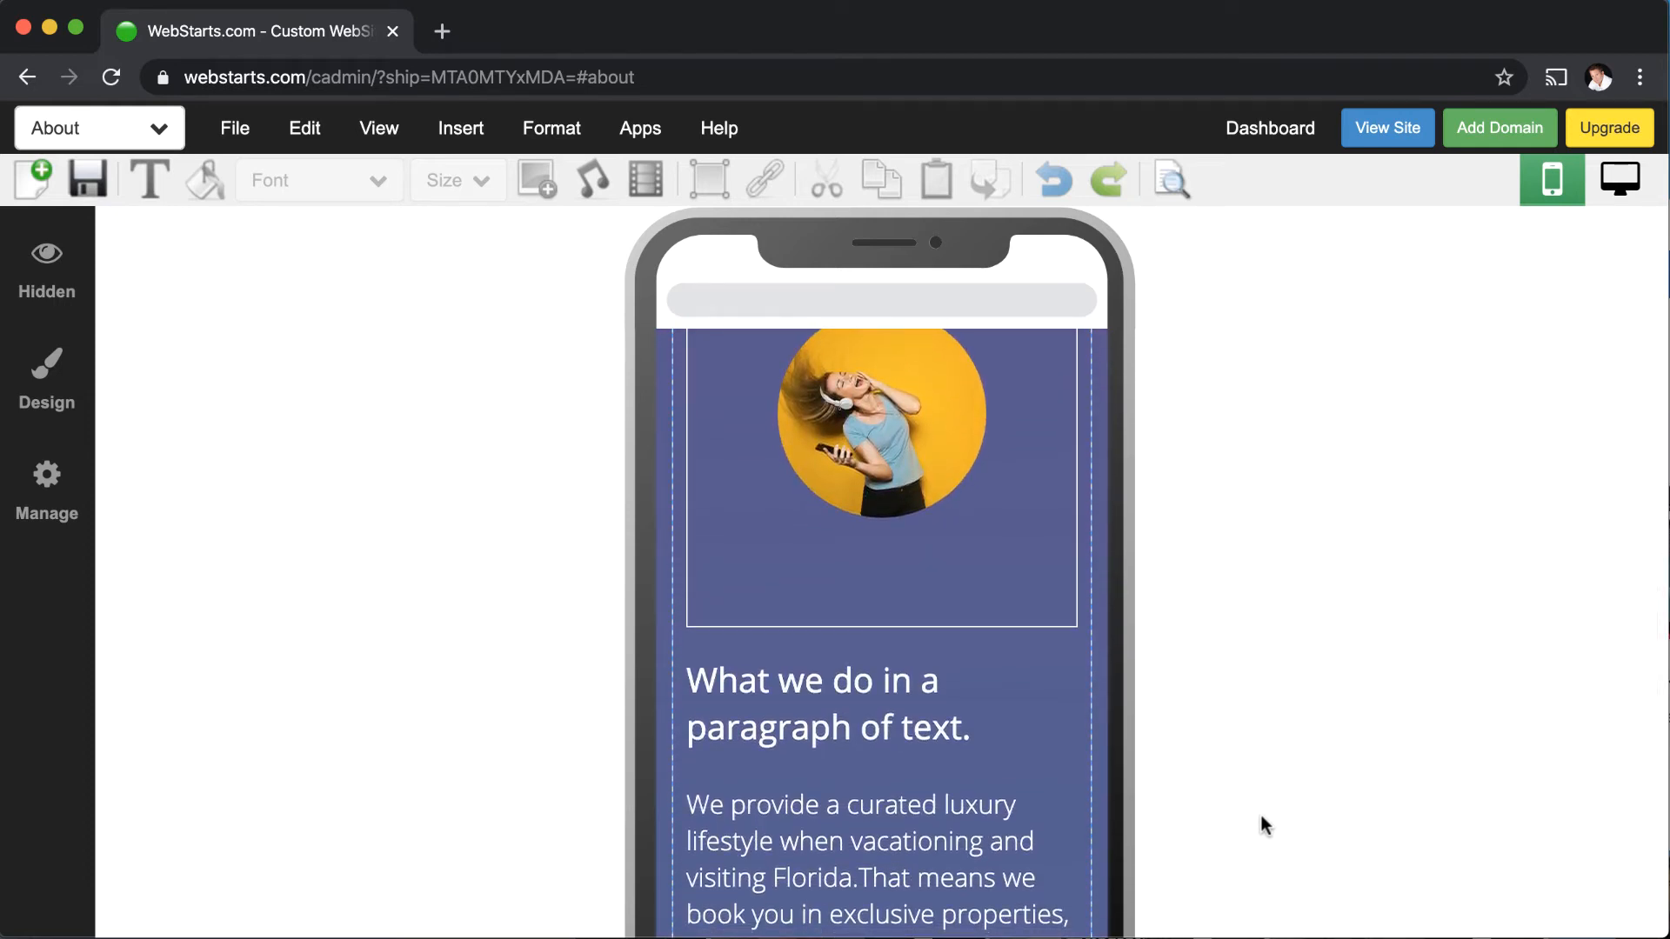
{"action": "scroll", "coordinate": [1272, 825], "scroll_direction": "down", "scroll_amount": 1}
{"action": "scroll", "coordinate": [1272, 827], "scroll_direction": "up", "scroll_amount": 5}
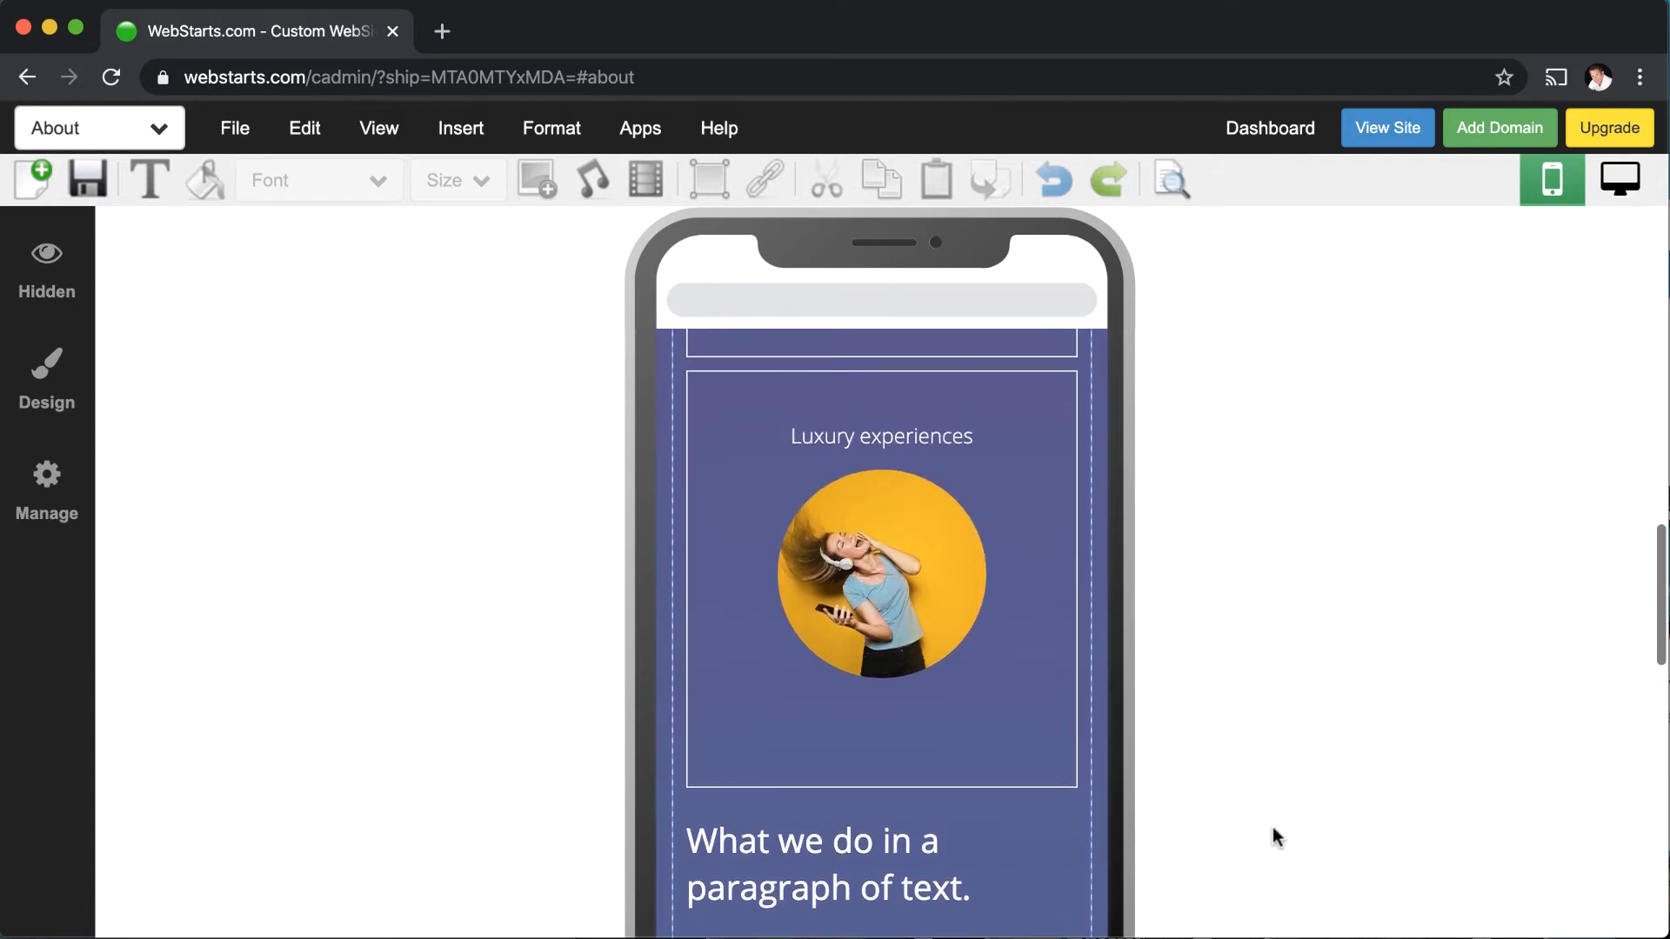
{"action": "scroll", "coordinate": [1272, 827], "scroll_direction": "up", "scroll_amount": 15}
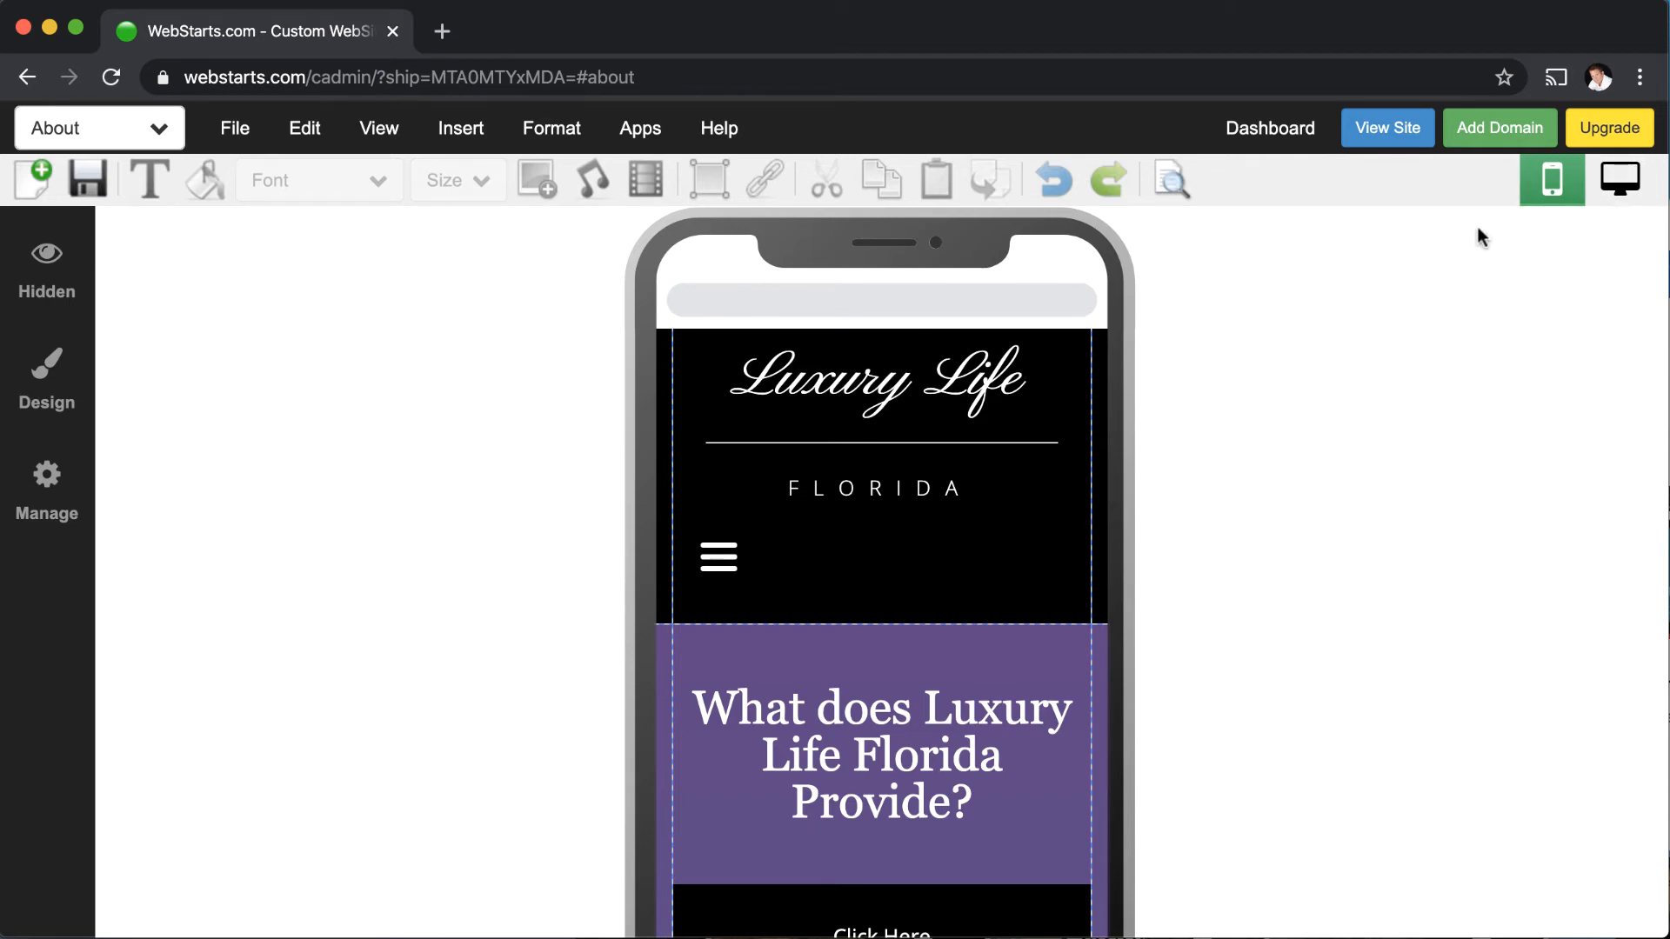
- Check that the element position display is enabled and move the "What does Luxury Life Florida Provide?" heading to X:10 Y:50
{"action": "scroll", "coordinate": [1062, 548], "scroll_direction": "down", "scroll_amount": 3}
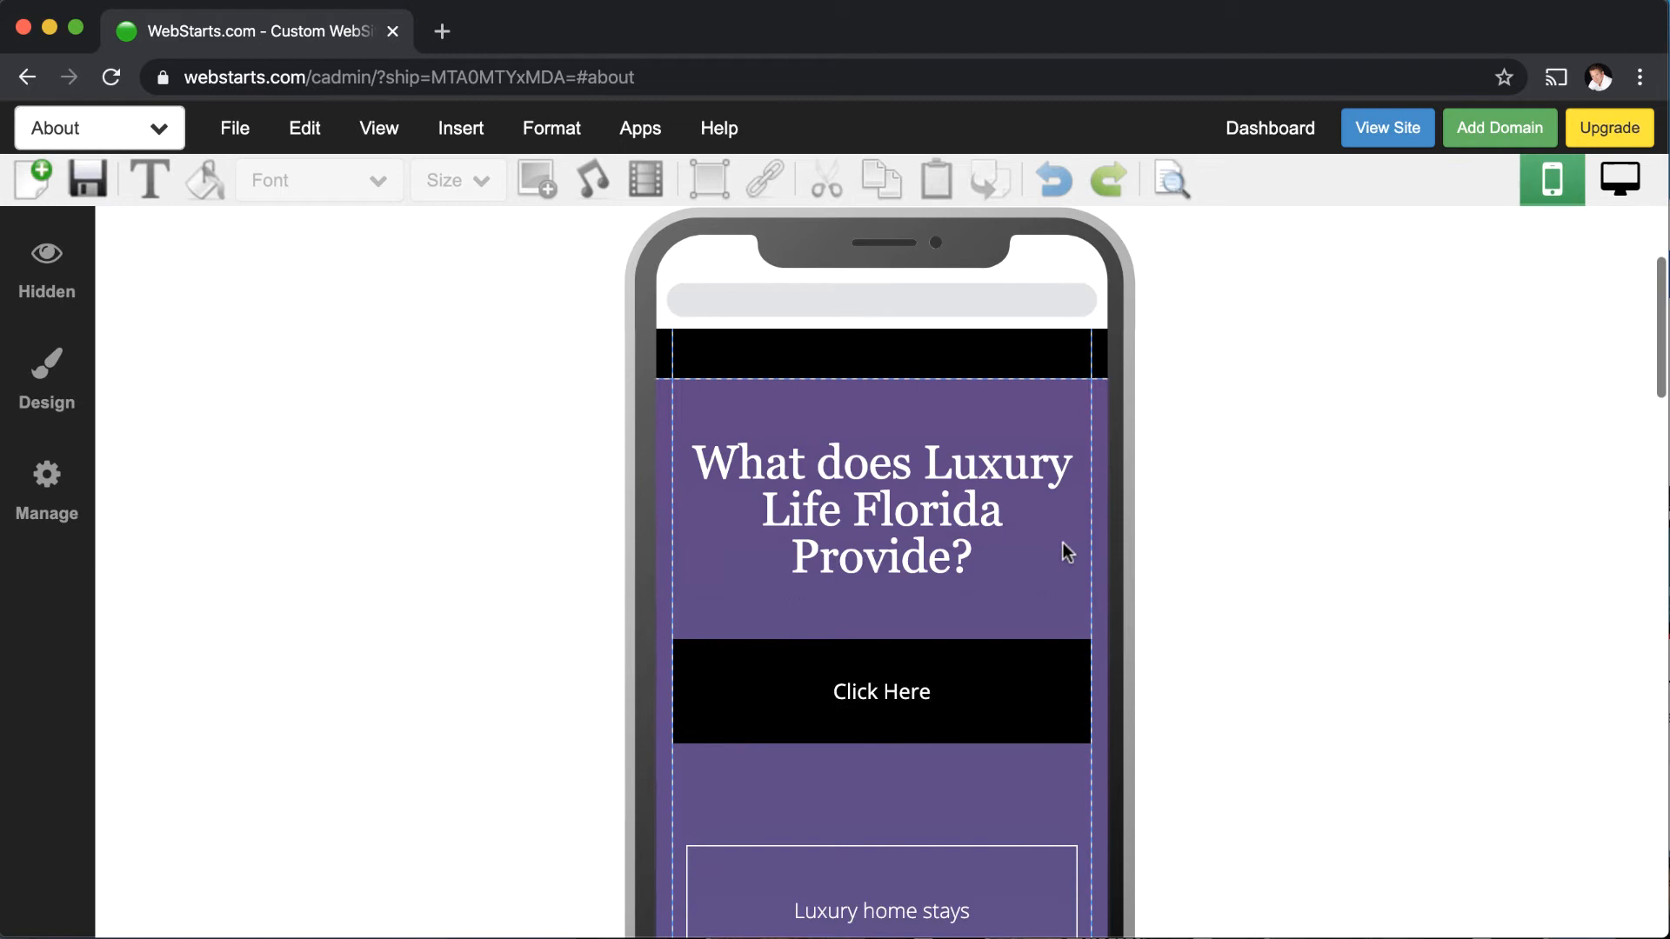
{"action": "left_click", "coordinate": [946, 504]}
{"action": "left_click", "coordinate": [376, 135]}
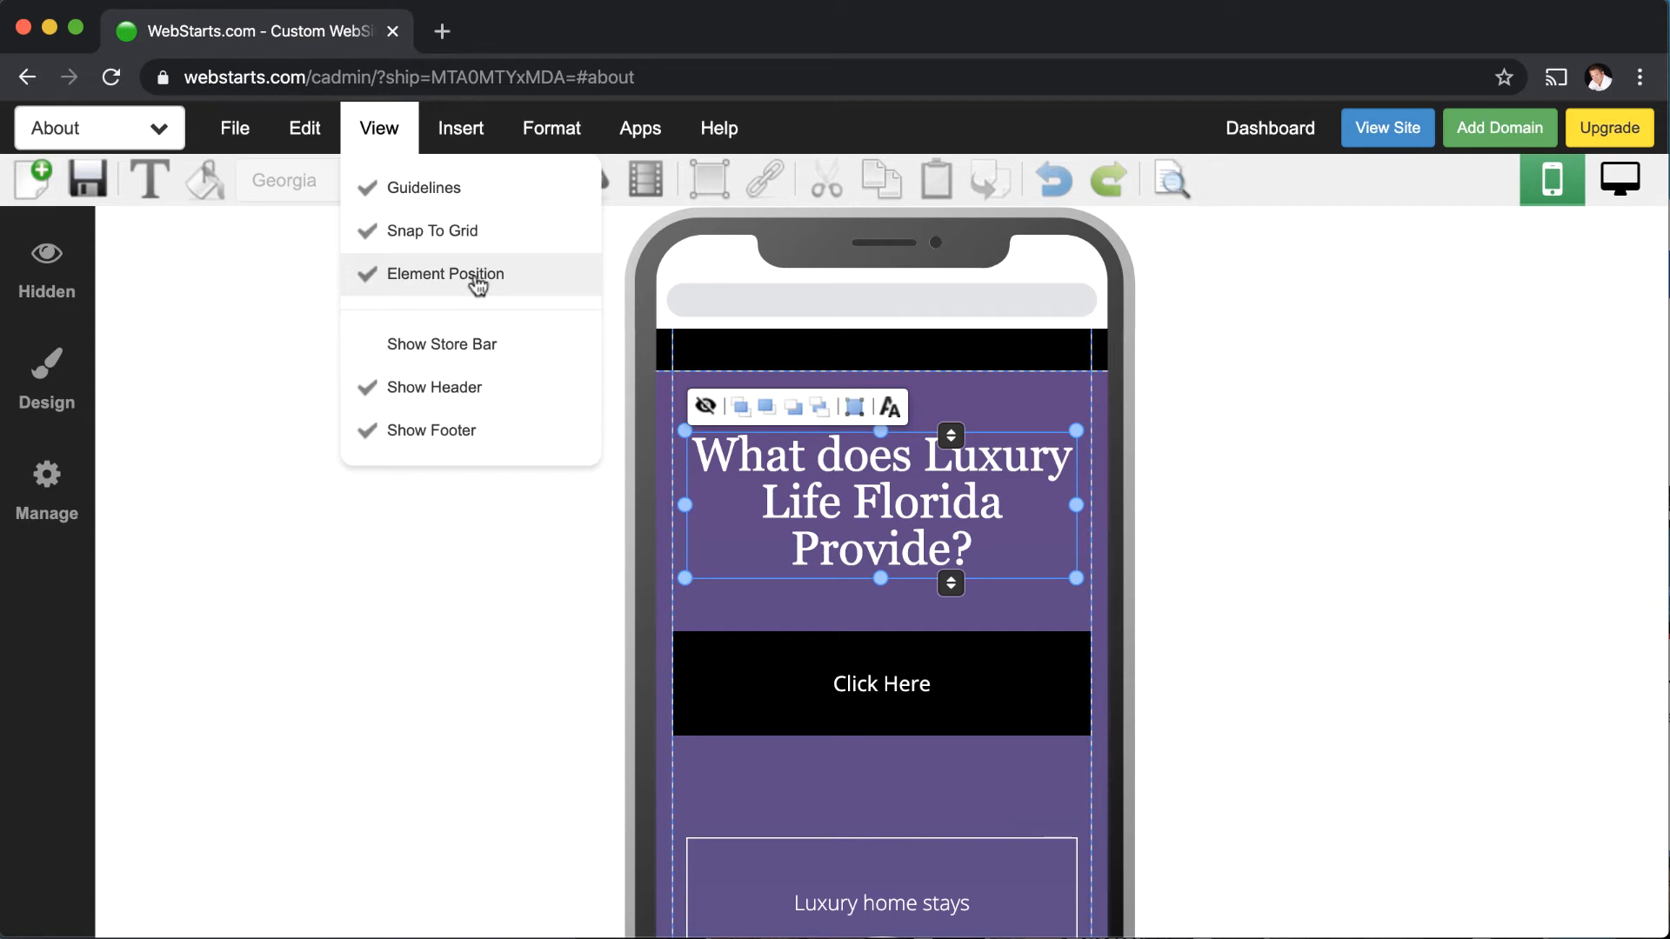
{"action": "left_click", "coordinate": [963, 501]}
{"action": "left_click_drag", "start_coordinate": [963, 497], "coordinate": [964, 500]}
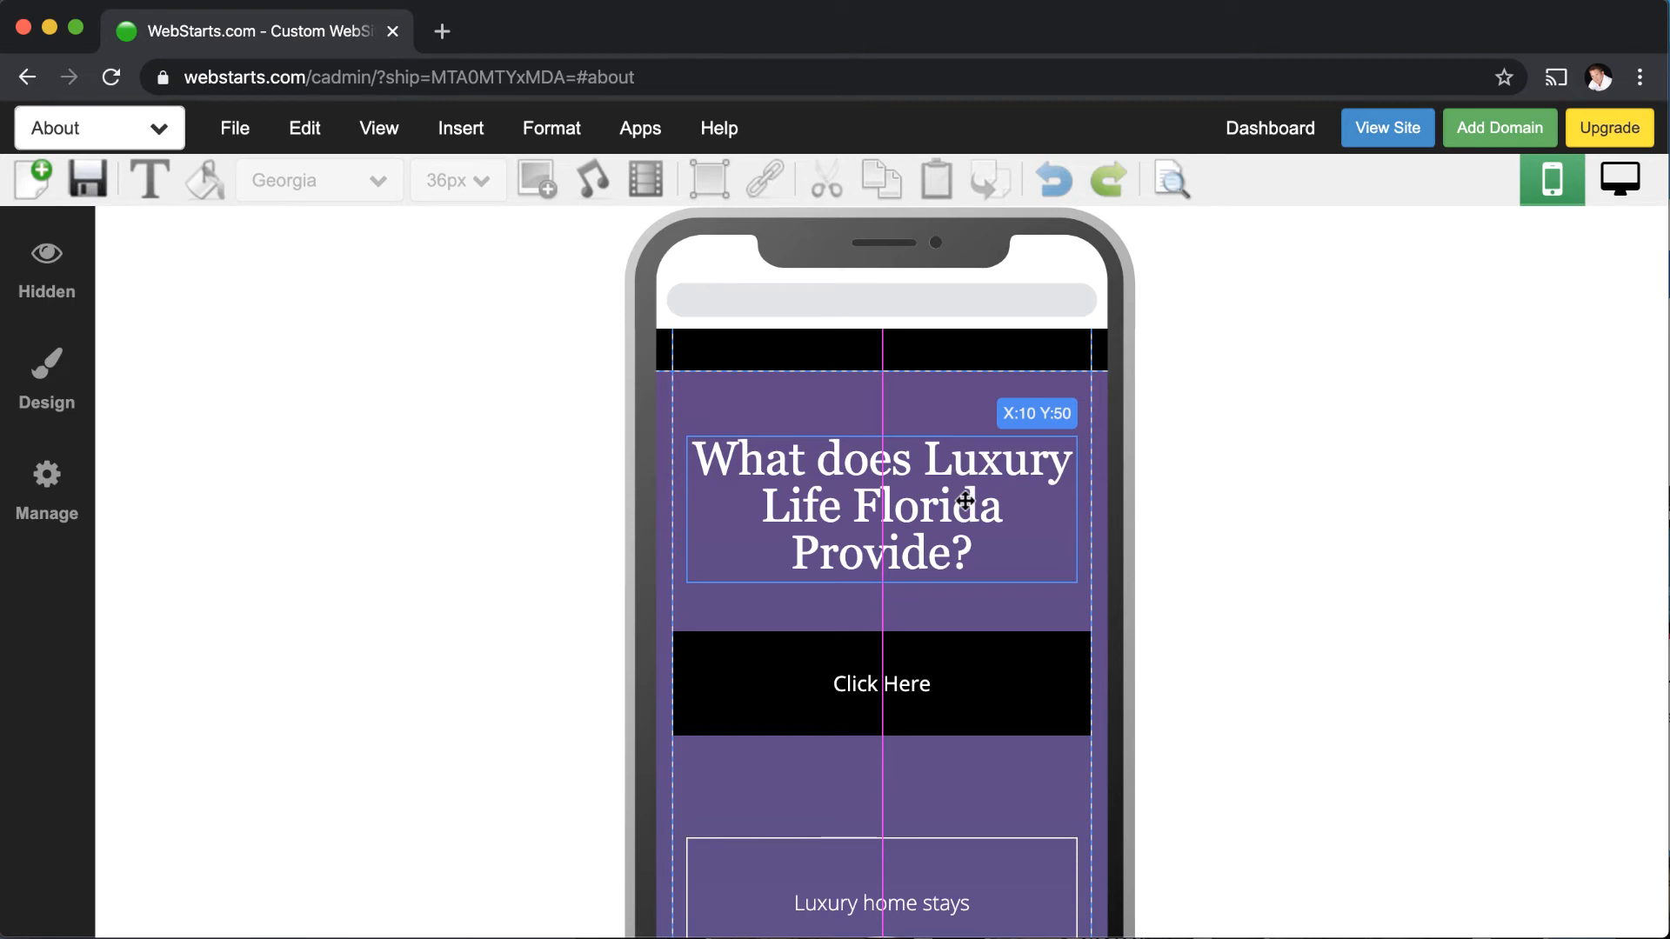
{"action": "left_click_drag", "start_coordinate": [965, 501], "coordinate": [965, 501]}
- Move the "Click Here" button around to show its coordinates, and realign it with both mobile guidelines below the heading
{"action": "left_click", "coordinate": [1010, 687]}
{"action": "left_click_drag", "start_coordinate": [1010, 686], "coordinate": [1006, 689]}
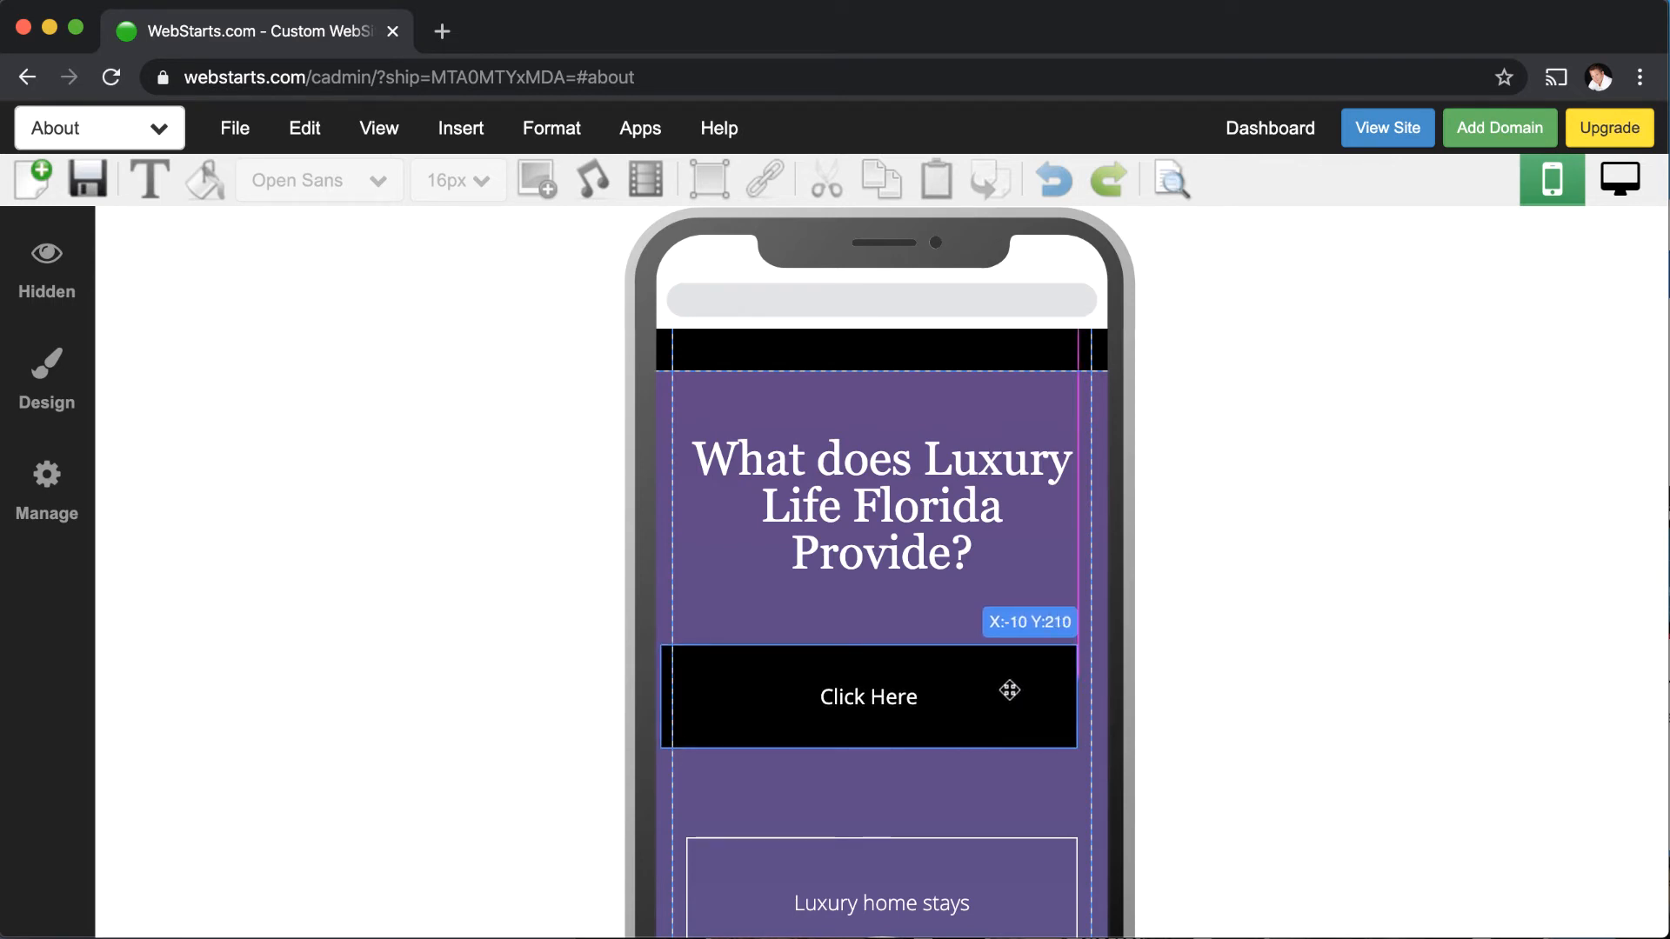
{"action": "left_click_drag", "start_coordinate": [1009, 691], "coordinate": [1019, 680]}
{"action": "mouse_move", "coordinate": [1021, 658]}
{"action": "left_mouse_down"}
{"action": "mouse_move", "coordinate": [1017, 630]}
{"action": "mouse_move", "coordinate": [1020, 677]}
{"action": "left_mouse_up"}
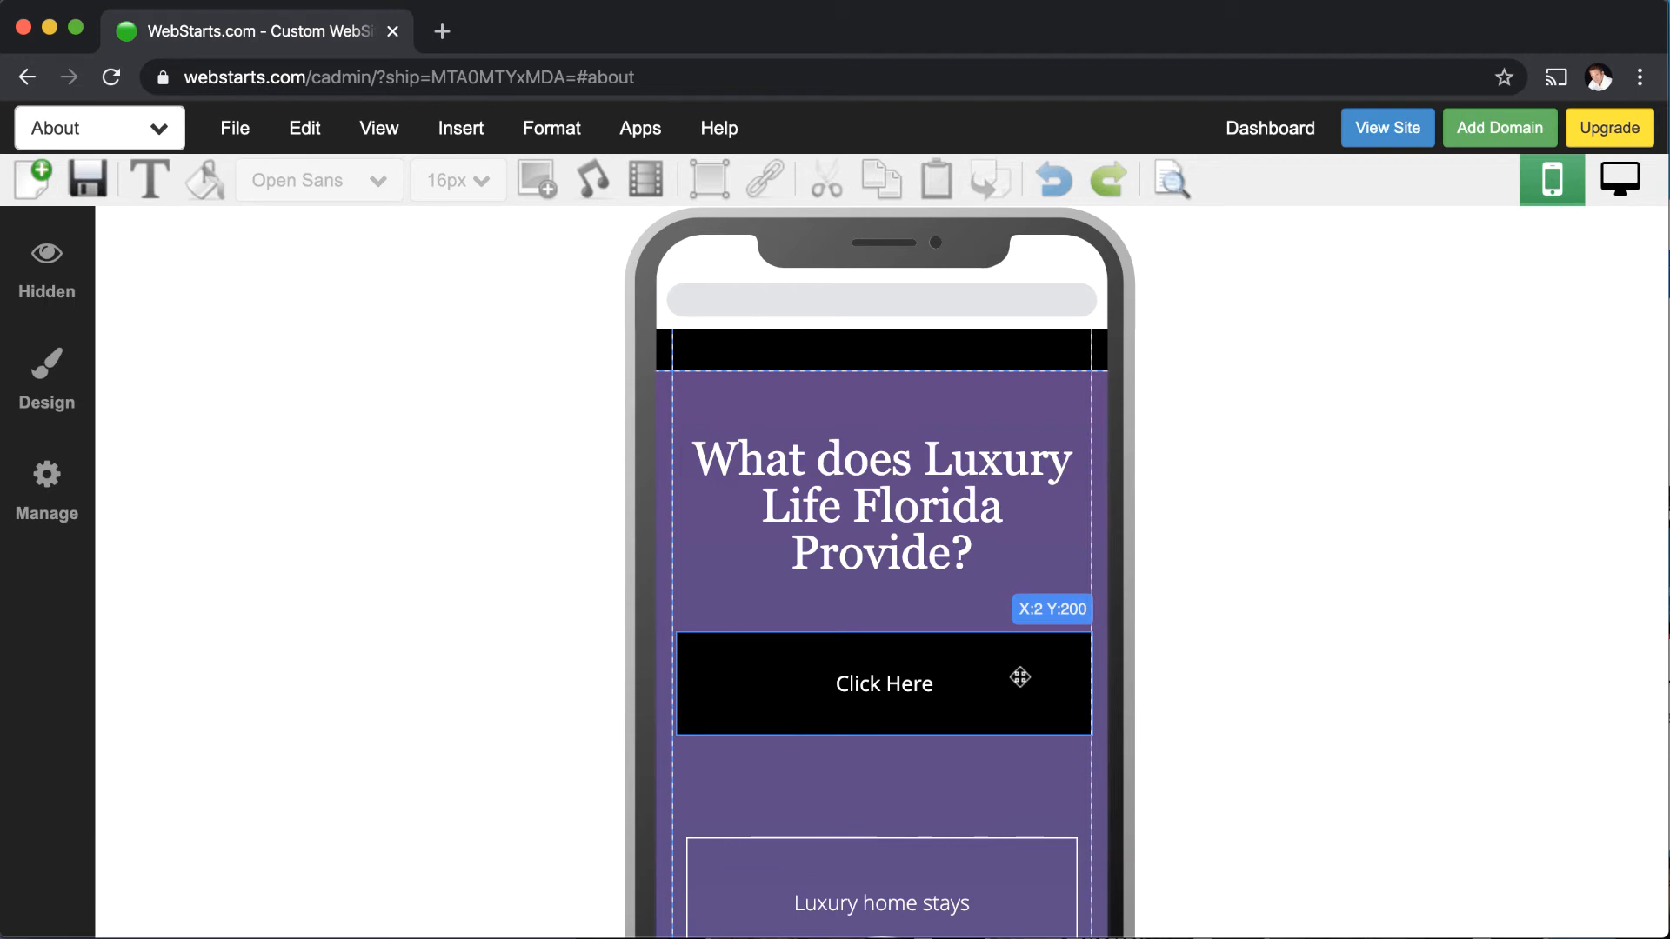
{"action": "left_click_drag", "start_coordinate": [1020, 677], "coordinate": [1019, 677]}
{"action": "left_click", "coordinate": [1238, 688]}
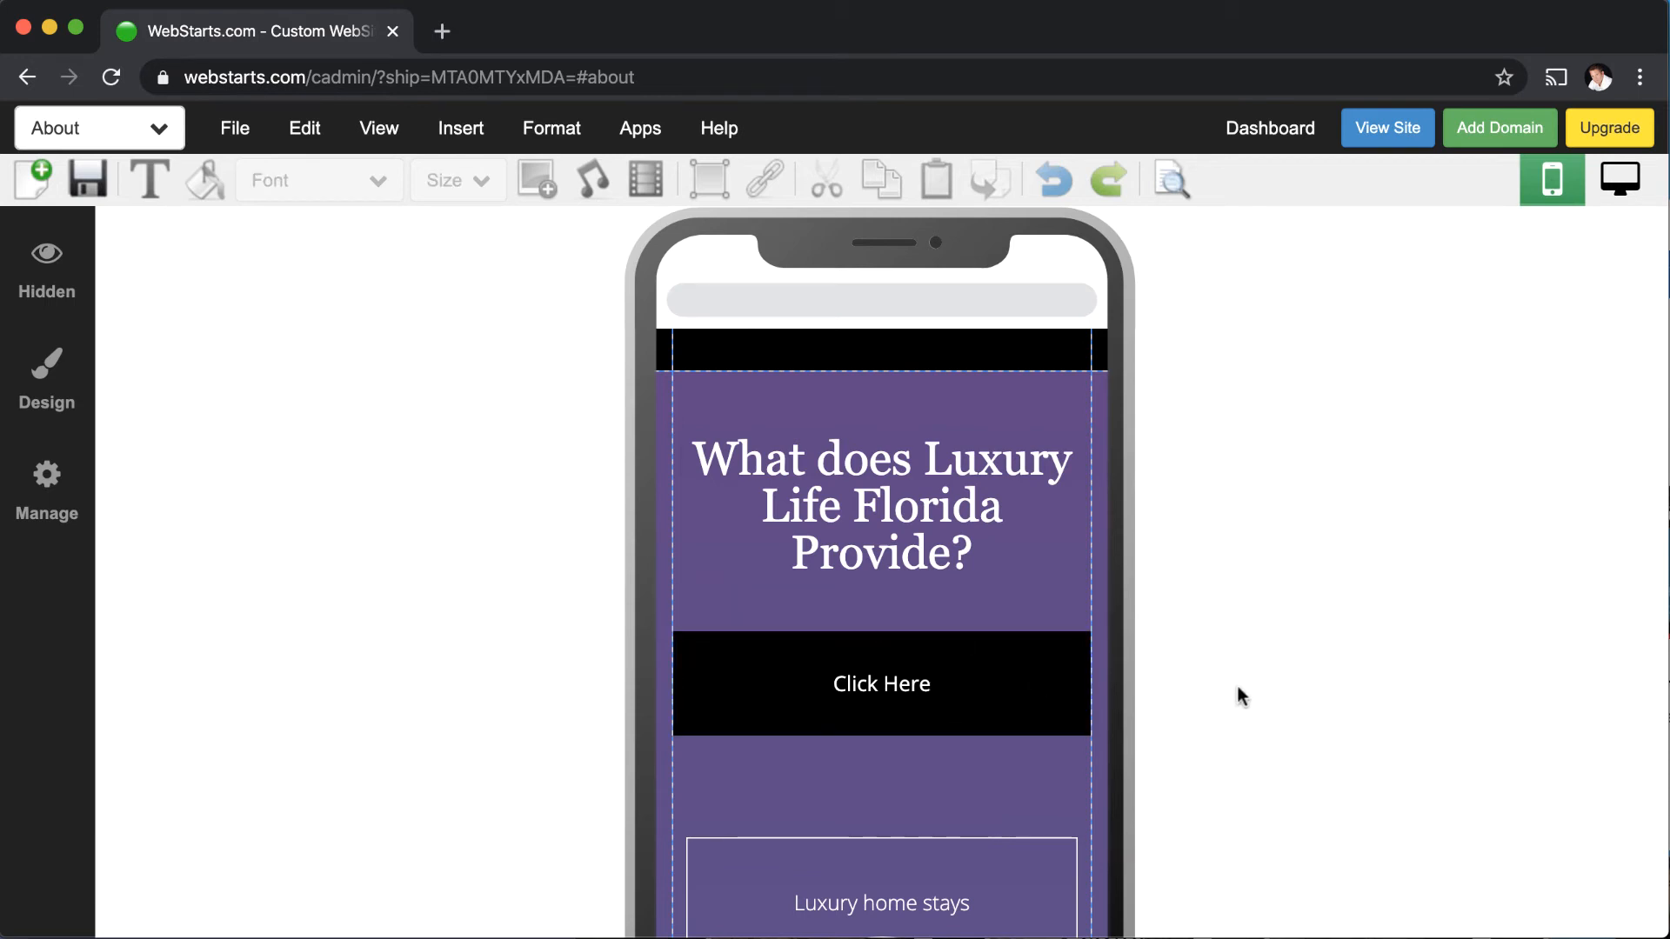
- Widen the "What does Luxury Life Florida Provide?" heading box so it spans both mobile guidelines
{"action": "left_click", "coordinate": [972, 550]}
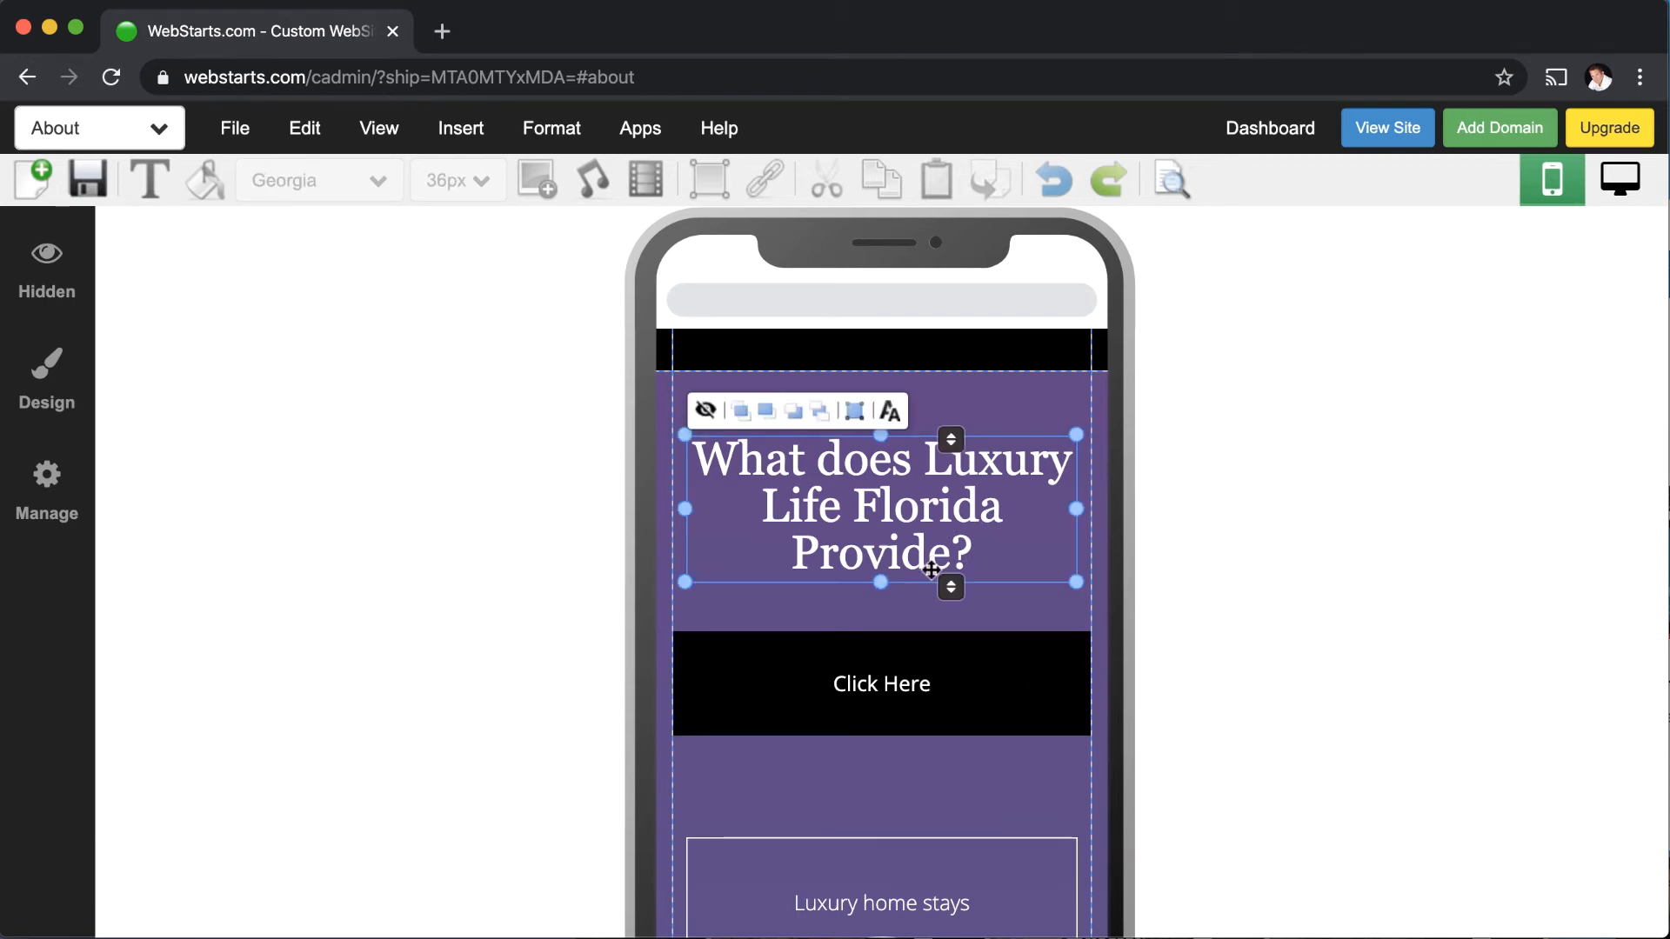
{"action": "left_click_drag", "start_coordinate": [685, 508], "coordinate": [673, 508]}
{"action": "left_click_drag", "start_coordinate": [1077, 509], "coordinate": [1000, 509]}
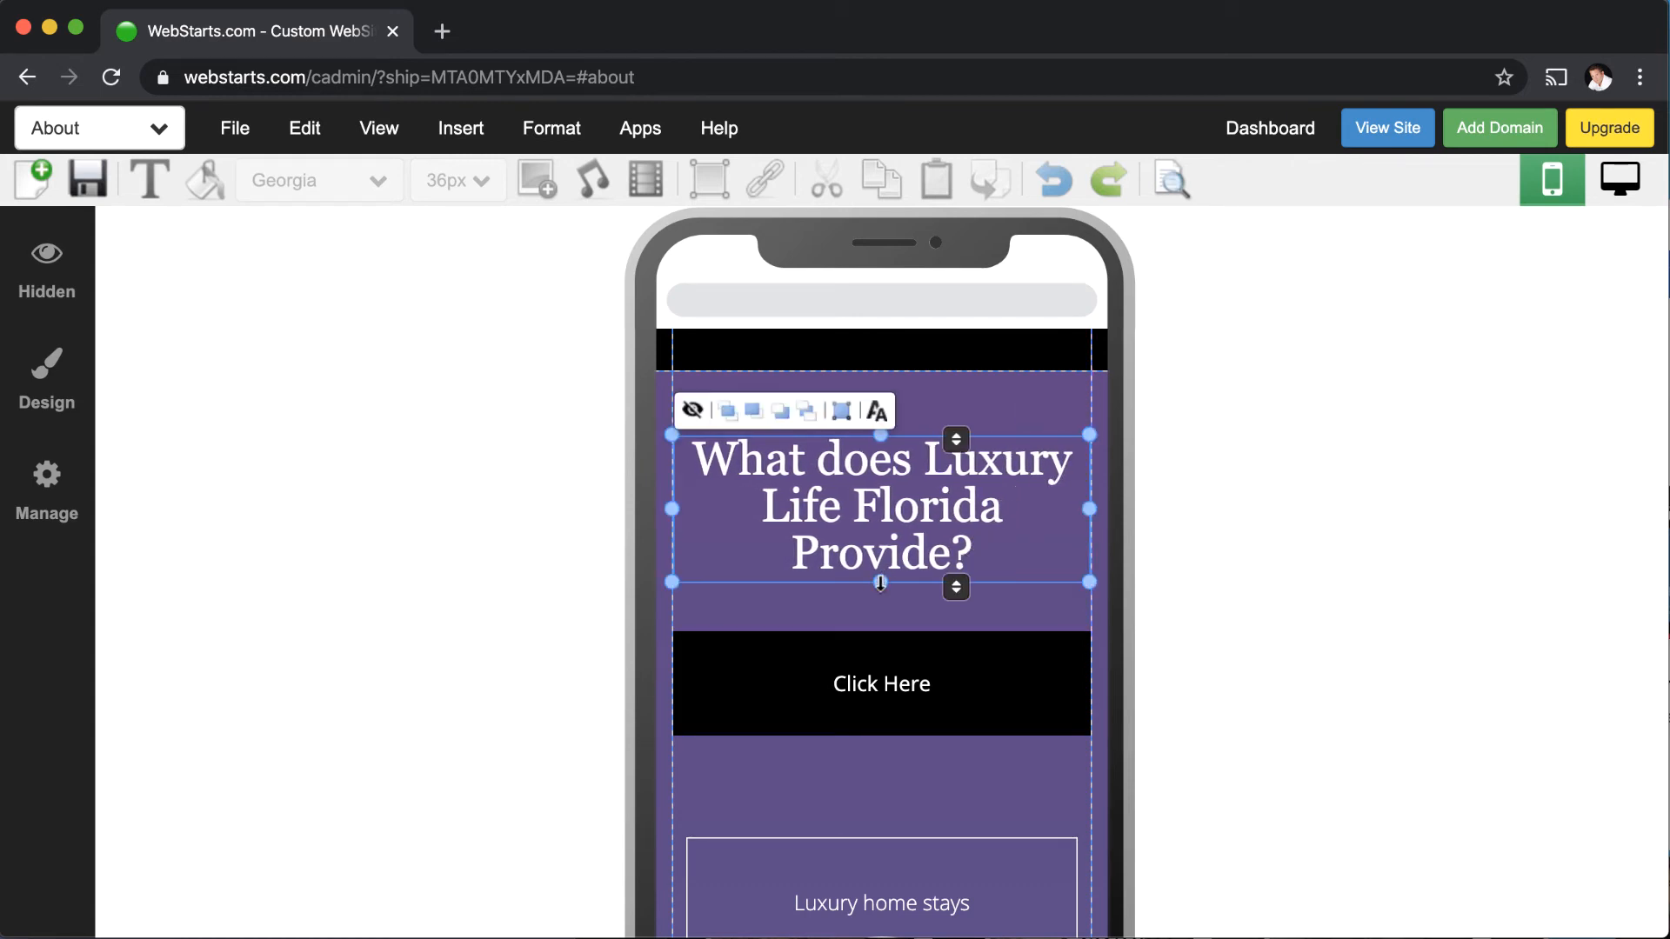
{"action": "left_click_drag", "start_coordinate": [881, 583], "coordinate": [880, 591]}
{"action": "left_click", "coordinate": [1314, 583]}
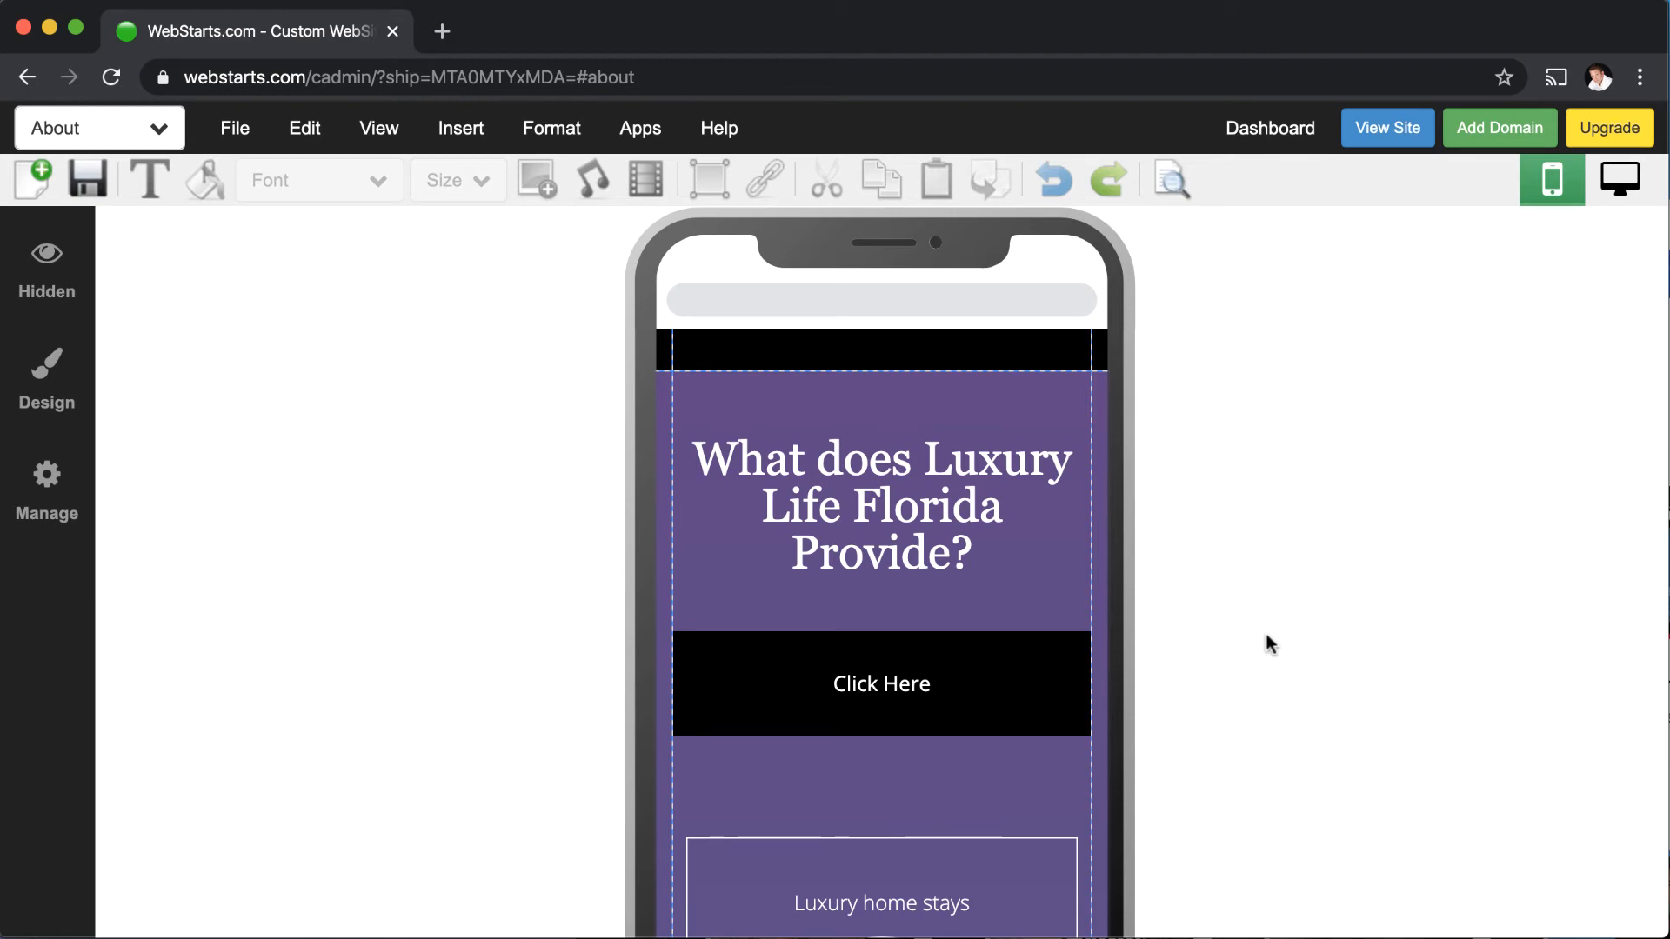
- Check the width and height of the "Luxury home stays" box in Resize by Value, leaving its size as is
{"action": "scroll", "coordinate": [1241, 626], "scroll_direction": "down", "scroll_amount": 3}
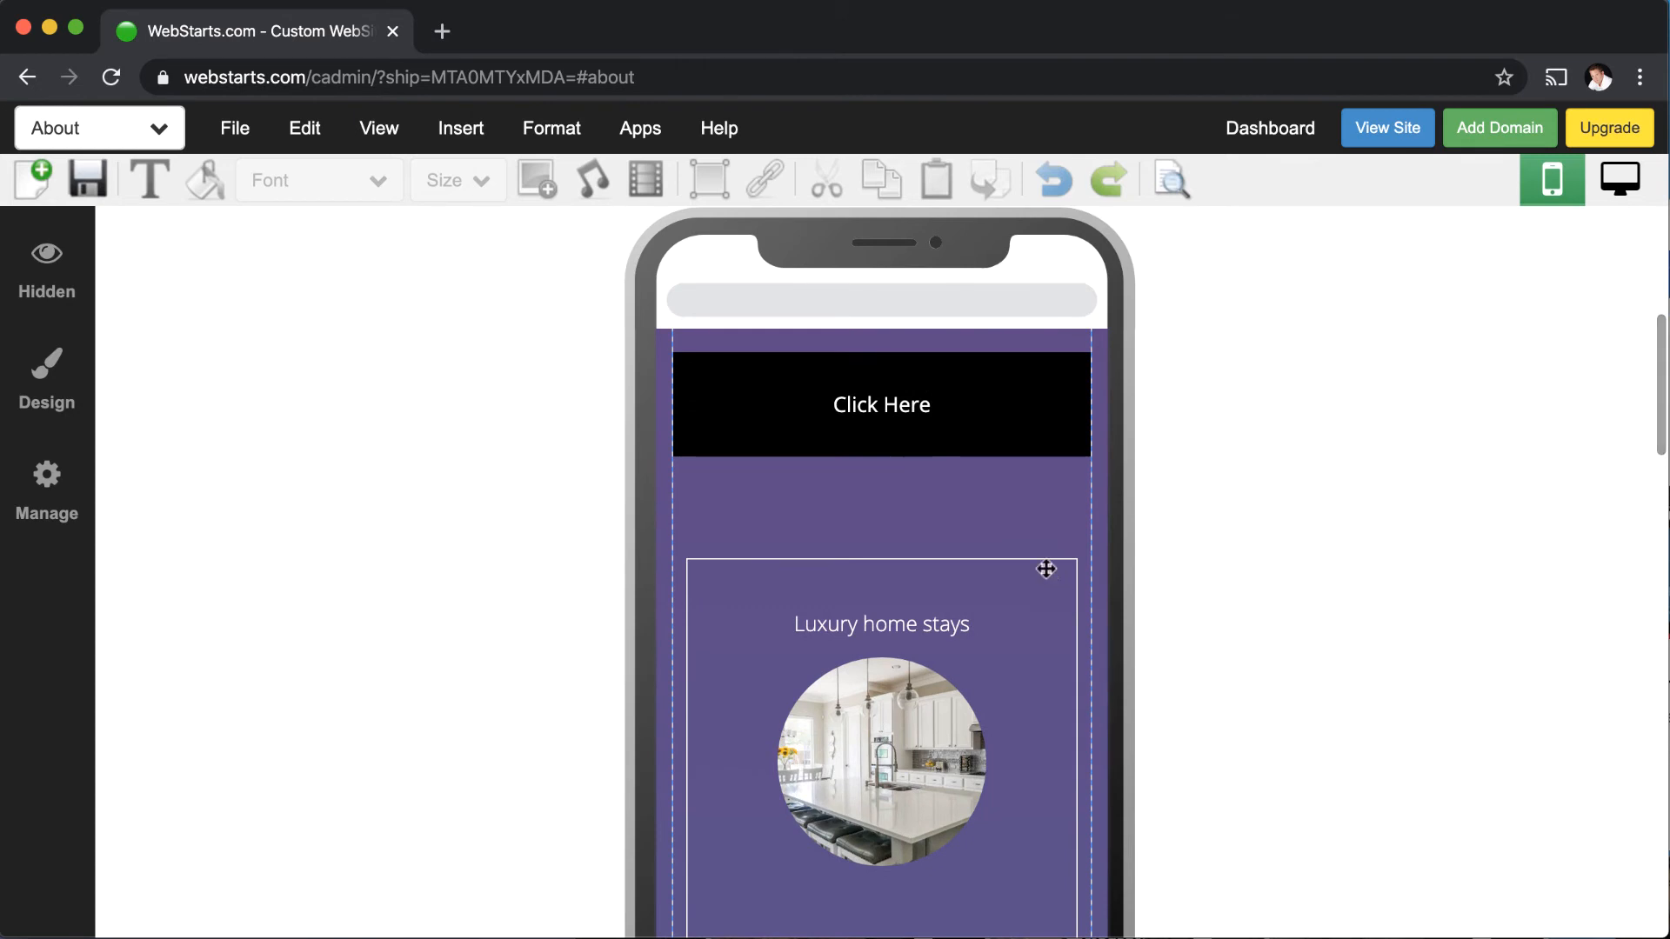
{"action": "left_click", "coordinate": [1048, 567]}
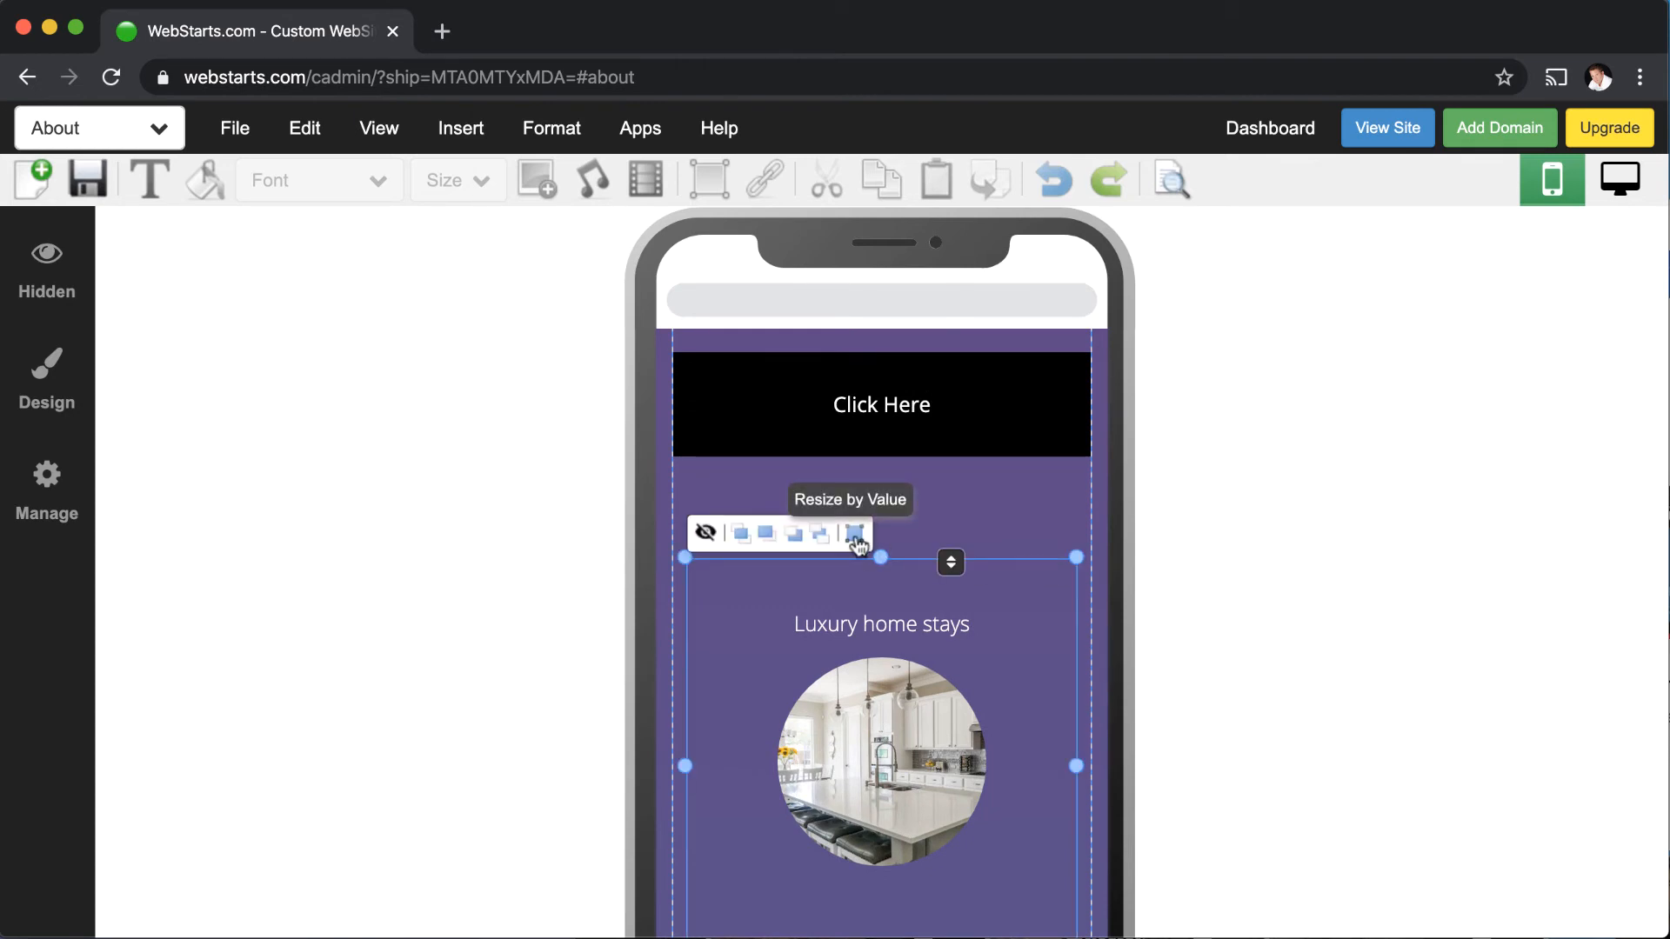
{"action": "left_click", "coordinate": [856, 534]}
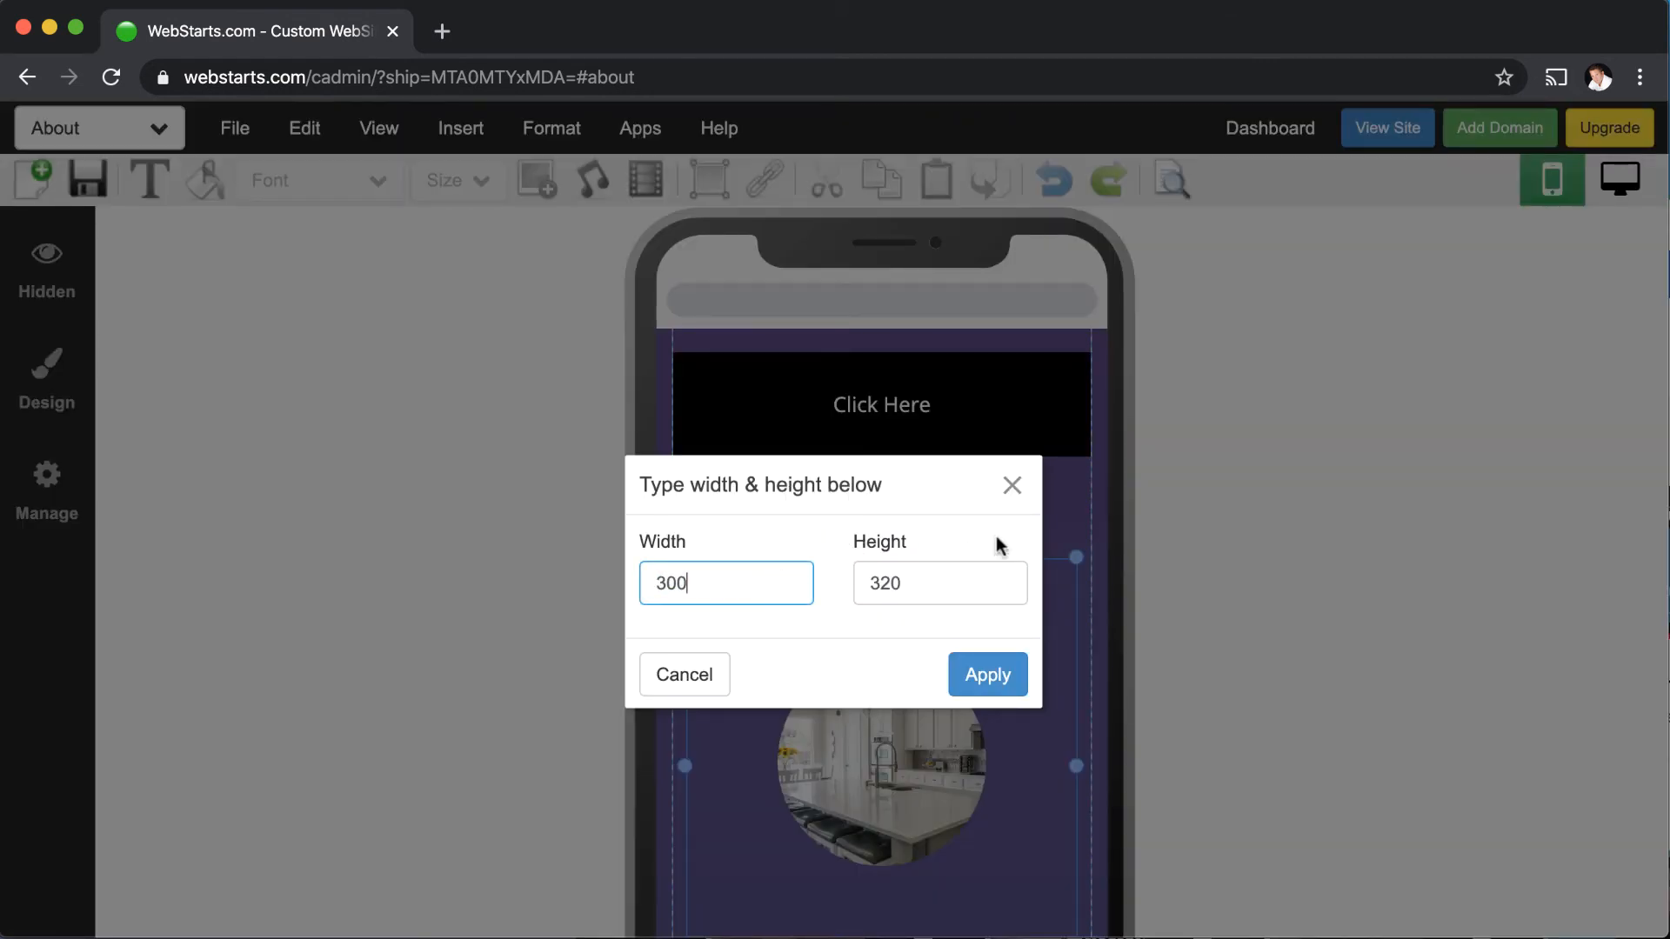
{"action": "left_click", "coordinate": [1011, 484]}
{"action": "scroll", "coordinate": [1174, 676], "scroll_direction": "down", "scroll_amount": 5}
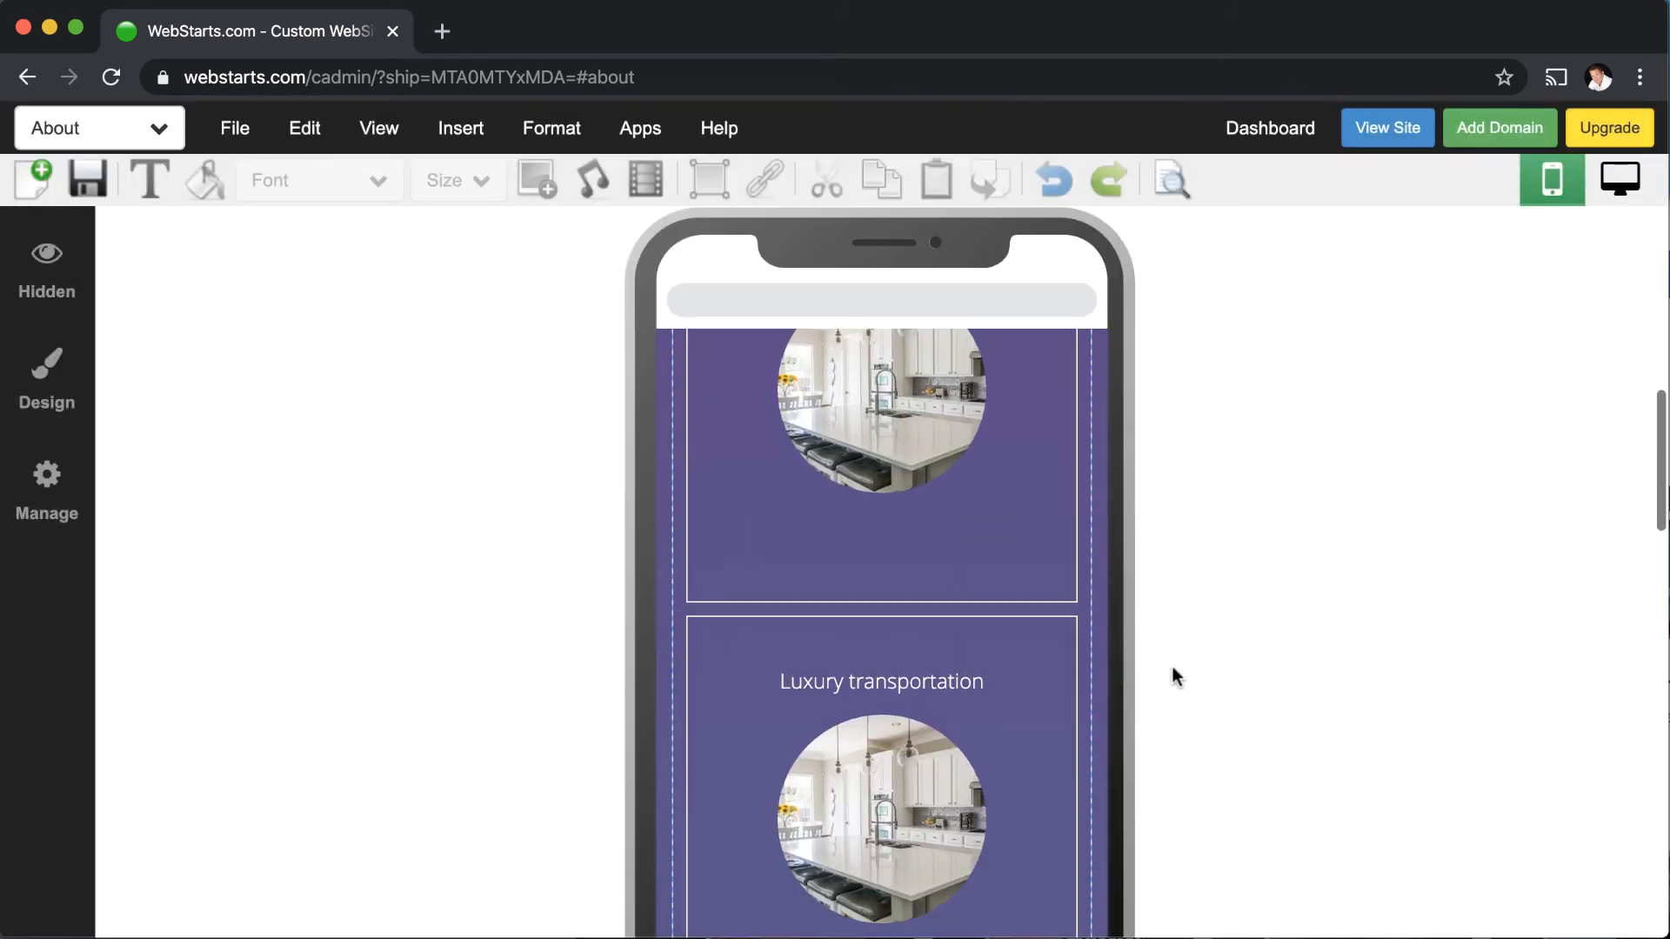
{"action": "scroll", "coordinate": [1173, 676], "scroll_direction": "up", "scroll_amount": 3}
{"action": "scroll", "coordinate": [1115, 653], "scroll_direction": "down", "scroll_amount": 1}
{"action": "scroll", "coordinate": [1116, 645], "scroll_direction": "down", "scroll_amount": 8}
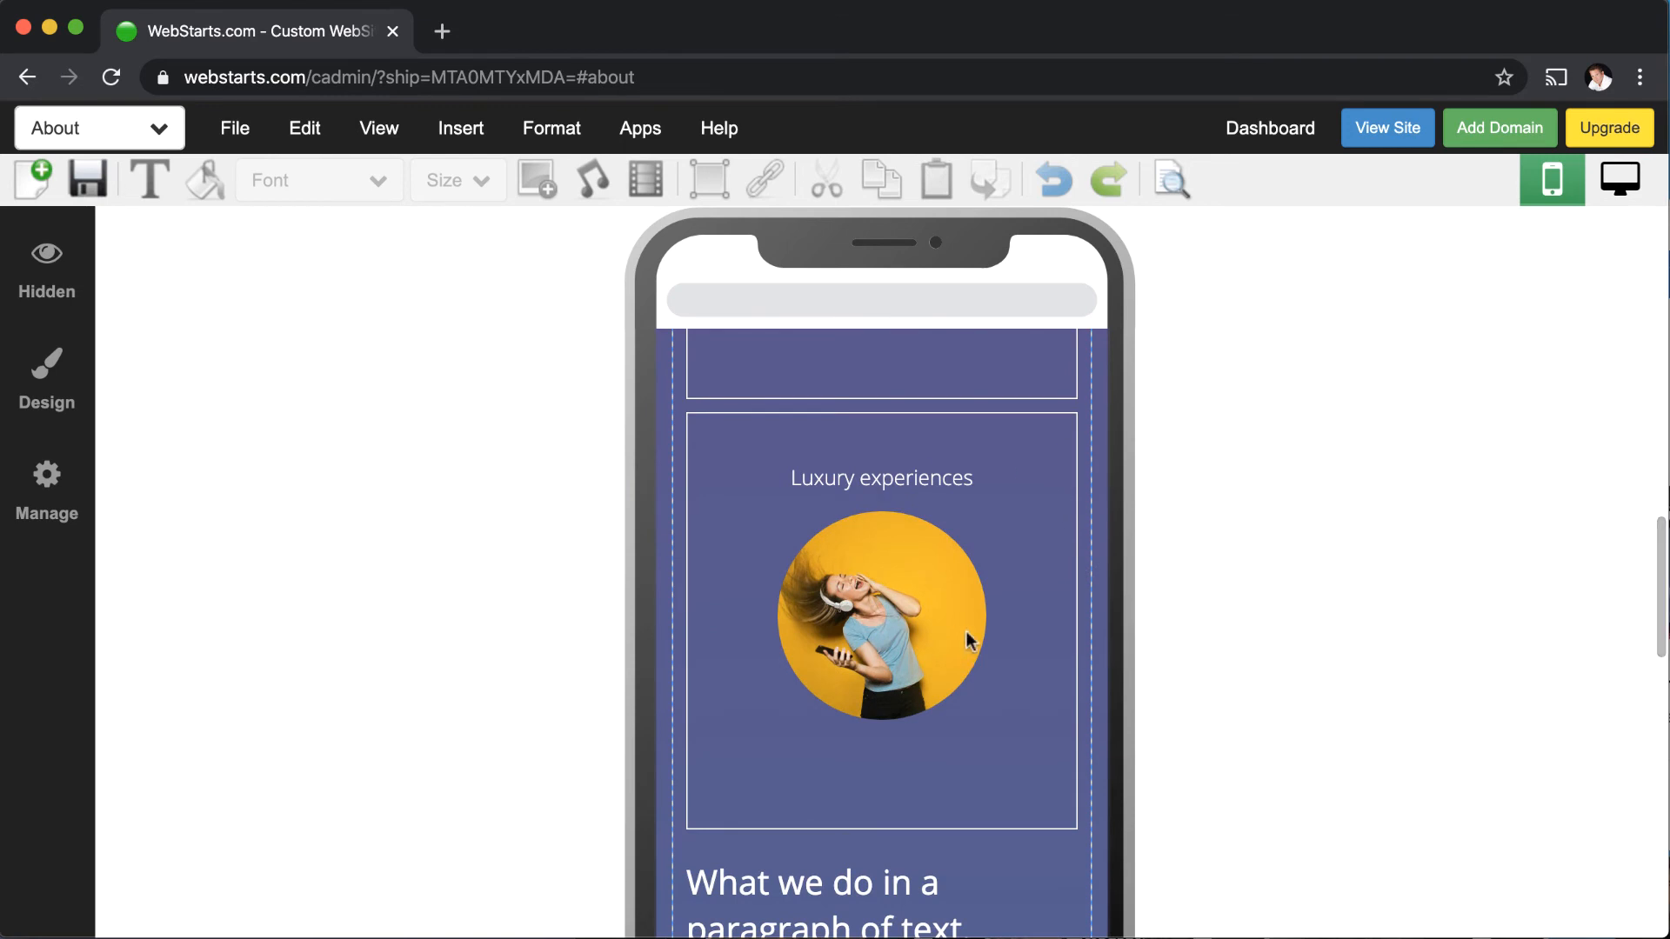
{"action": "scroll", "coordinate": [1009, 622], "scroll_direction": "up", "scroll_amount": 8}
{"action": "left_click", "coordinate": [1056, 437]}
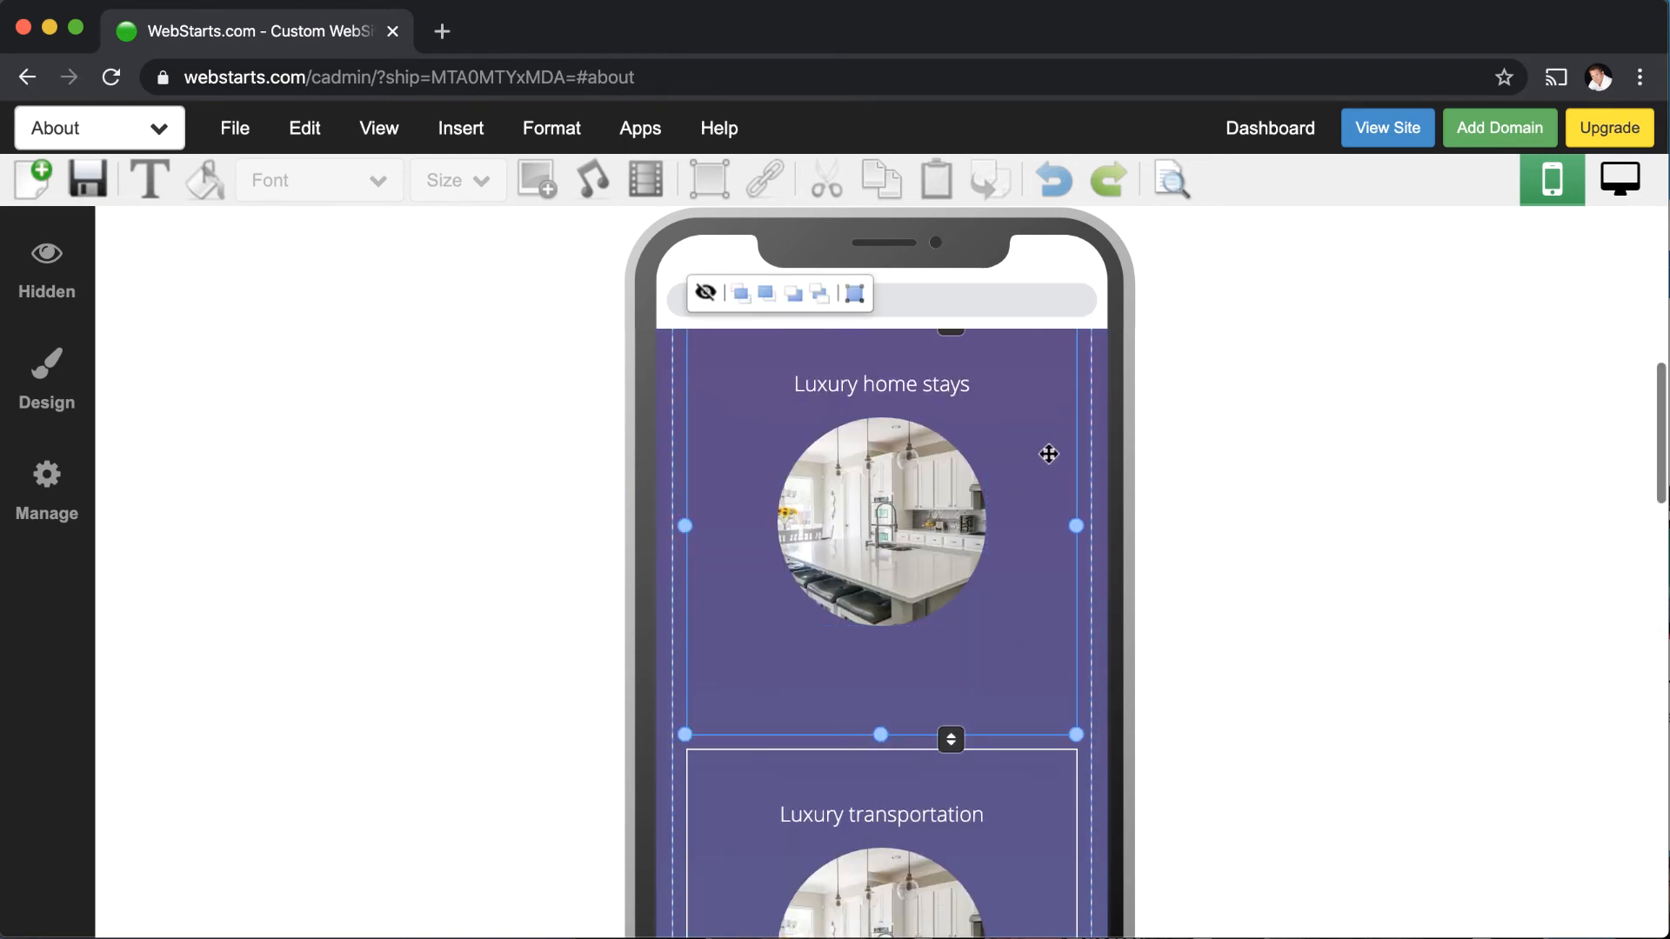
{"action": "scroll", "coordinate": [957, 408], "scroll_direction": "up", "scroll_amount": 1}
{"action": "left_click", "coordinate": [854, 360]}
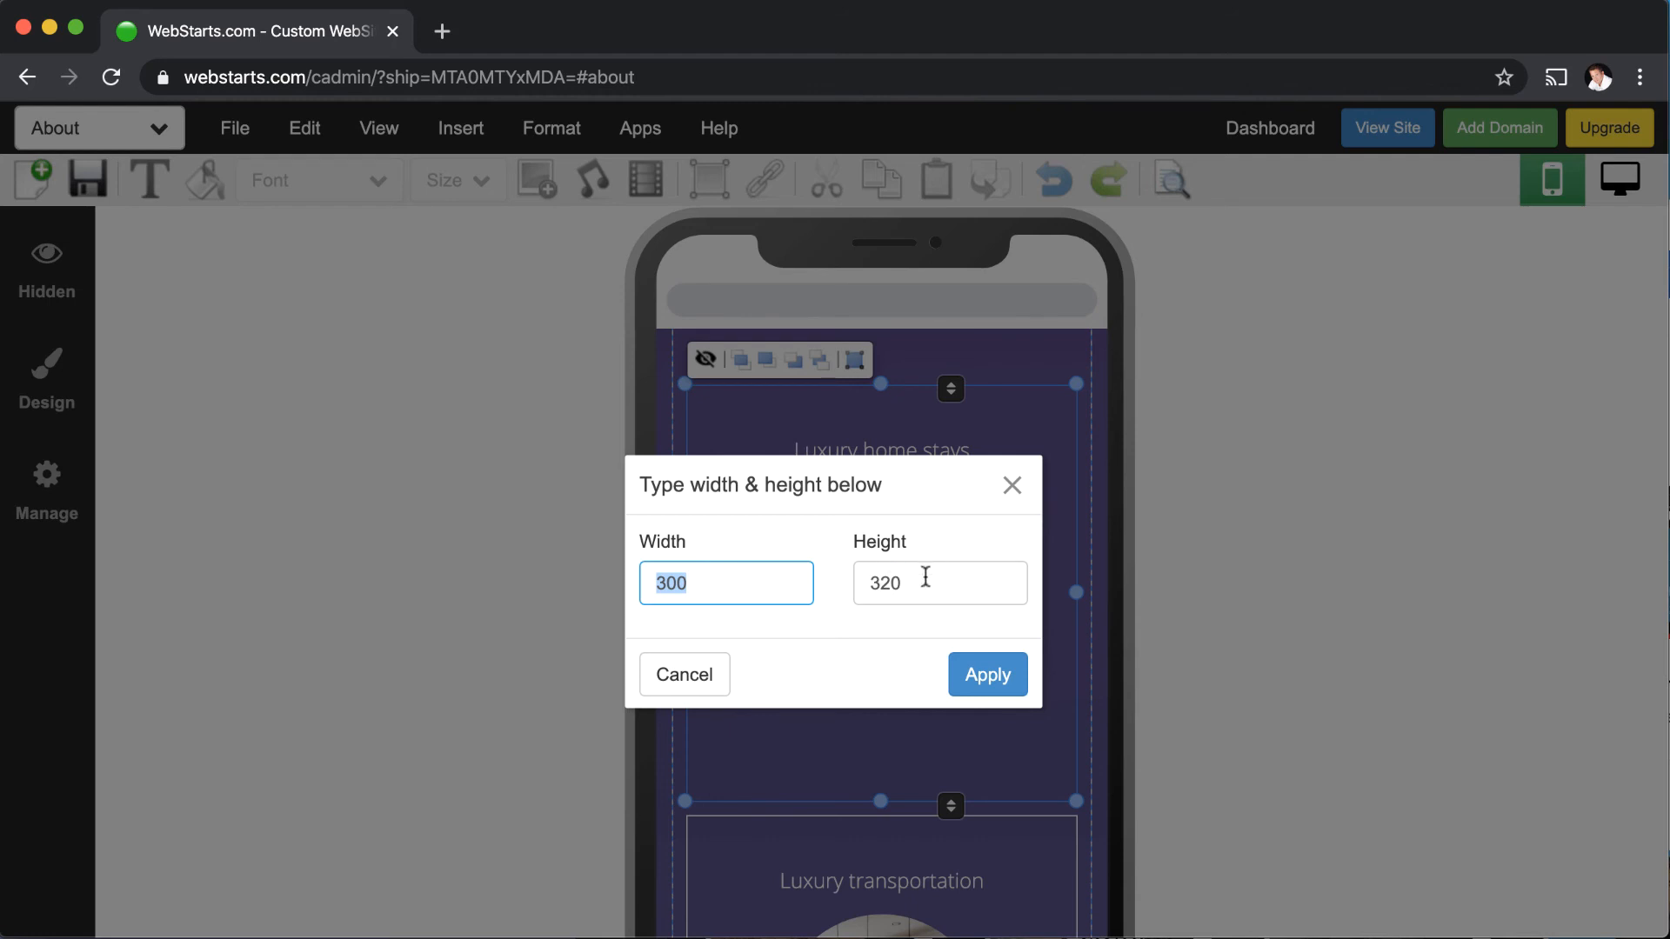
{"action": "left_click", "coordinate": [1013, 486]}
- Check the width and height of the "Luxury transportation" and "Luxury experiences" boxes in Resize by Value
{"action": "scroll", "coordinate": [1196, 570], "scroll_direction": "down", "scroll_amount": 4}
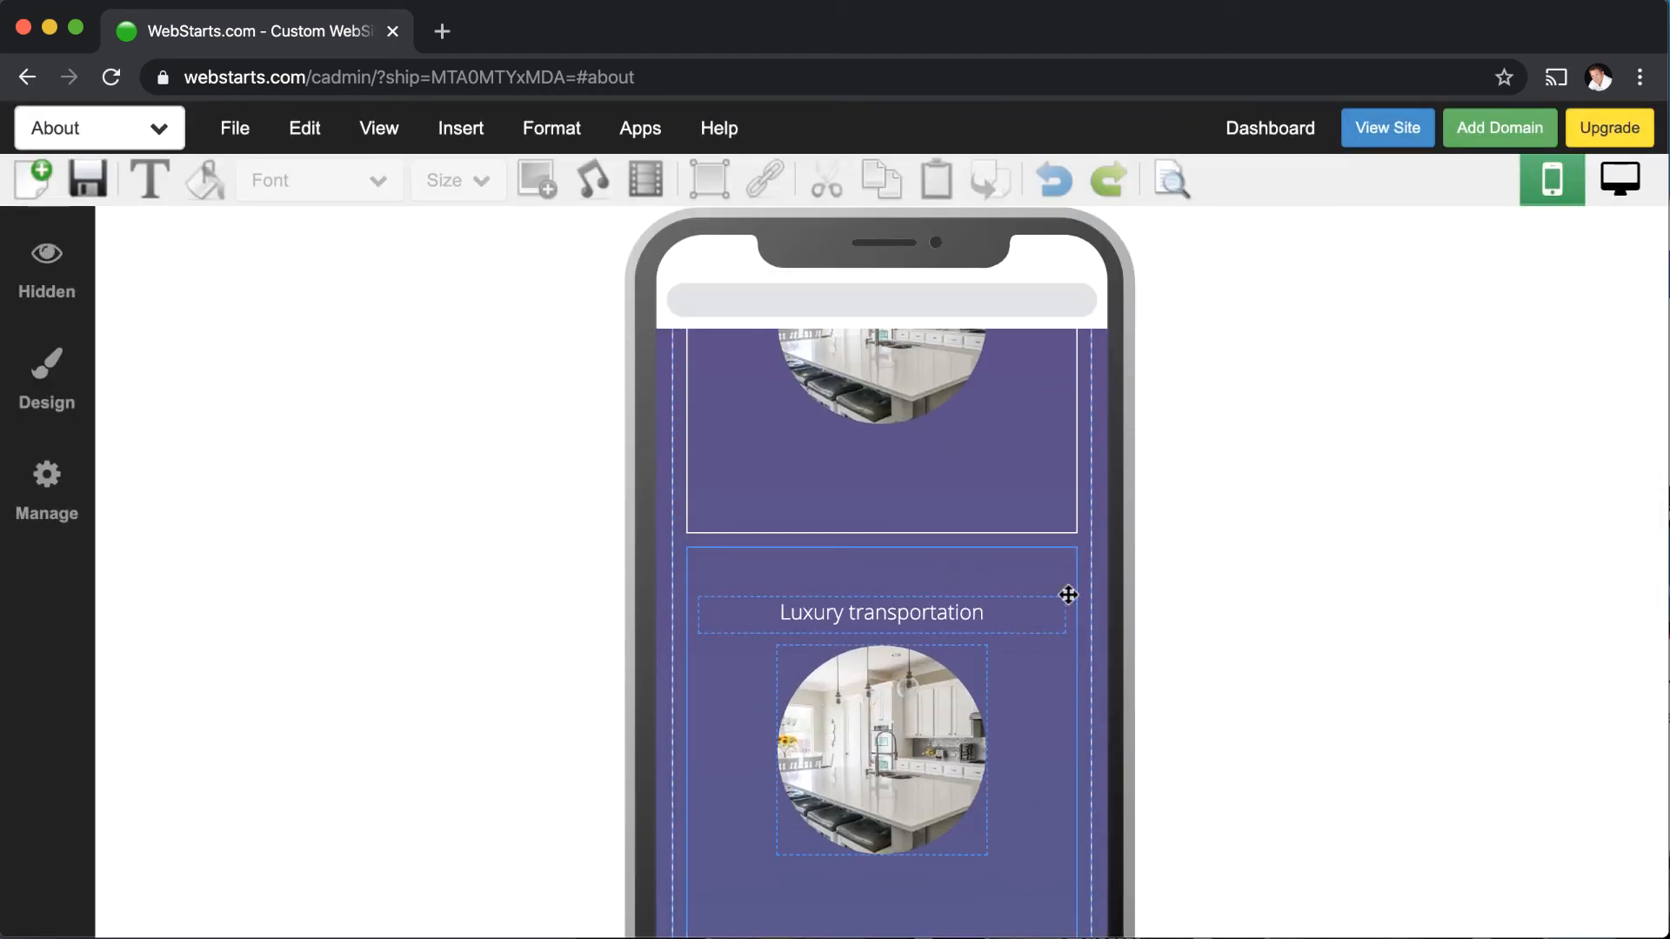
{"action": "left_click", "coordinate": [1068, 597]}
{"action": "left_click", "coordinate": [854, 522]}
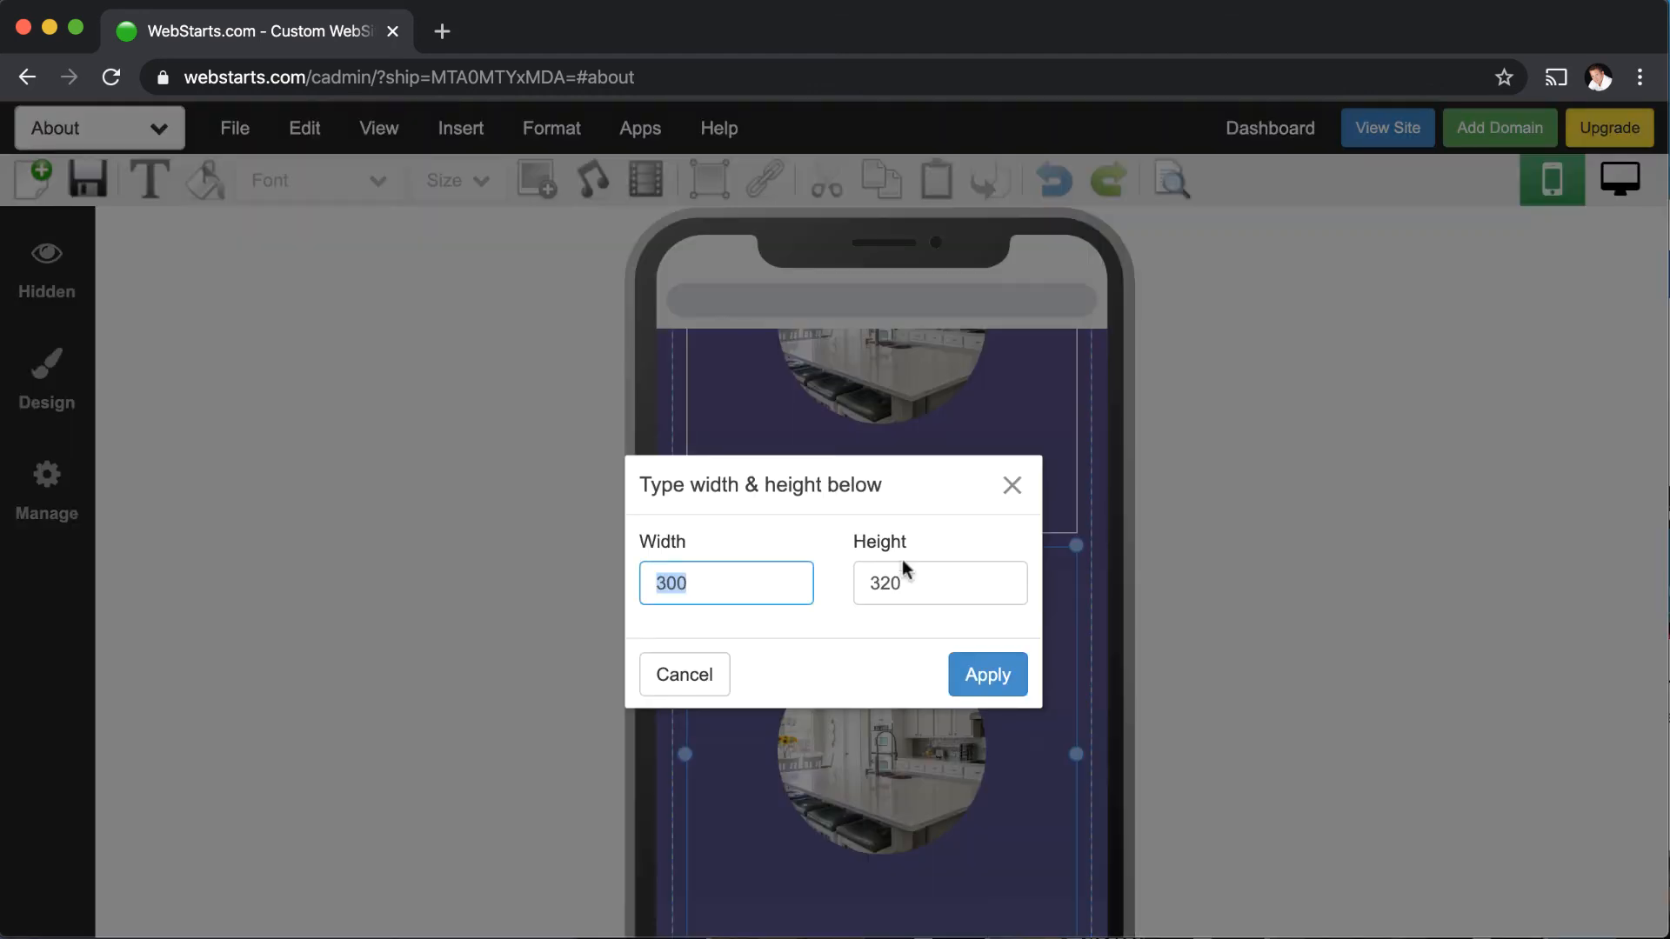
{"action": "left_click", "coordinate": [1012, 486]}
{"action": "scroll", "coordinate": [1176, 570], "scroll_direction": "down", "scroll_amount": 5}
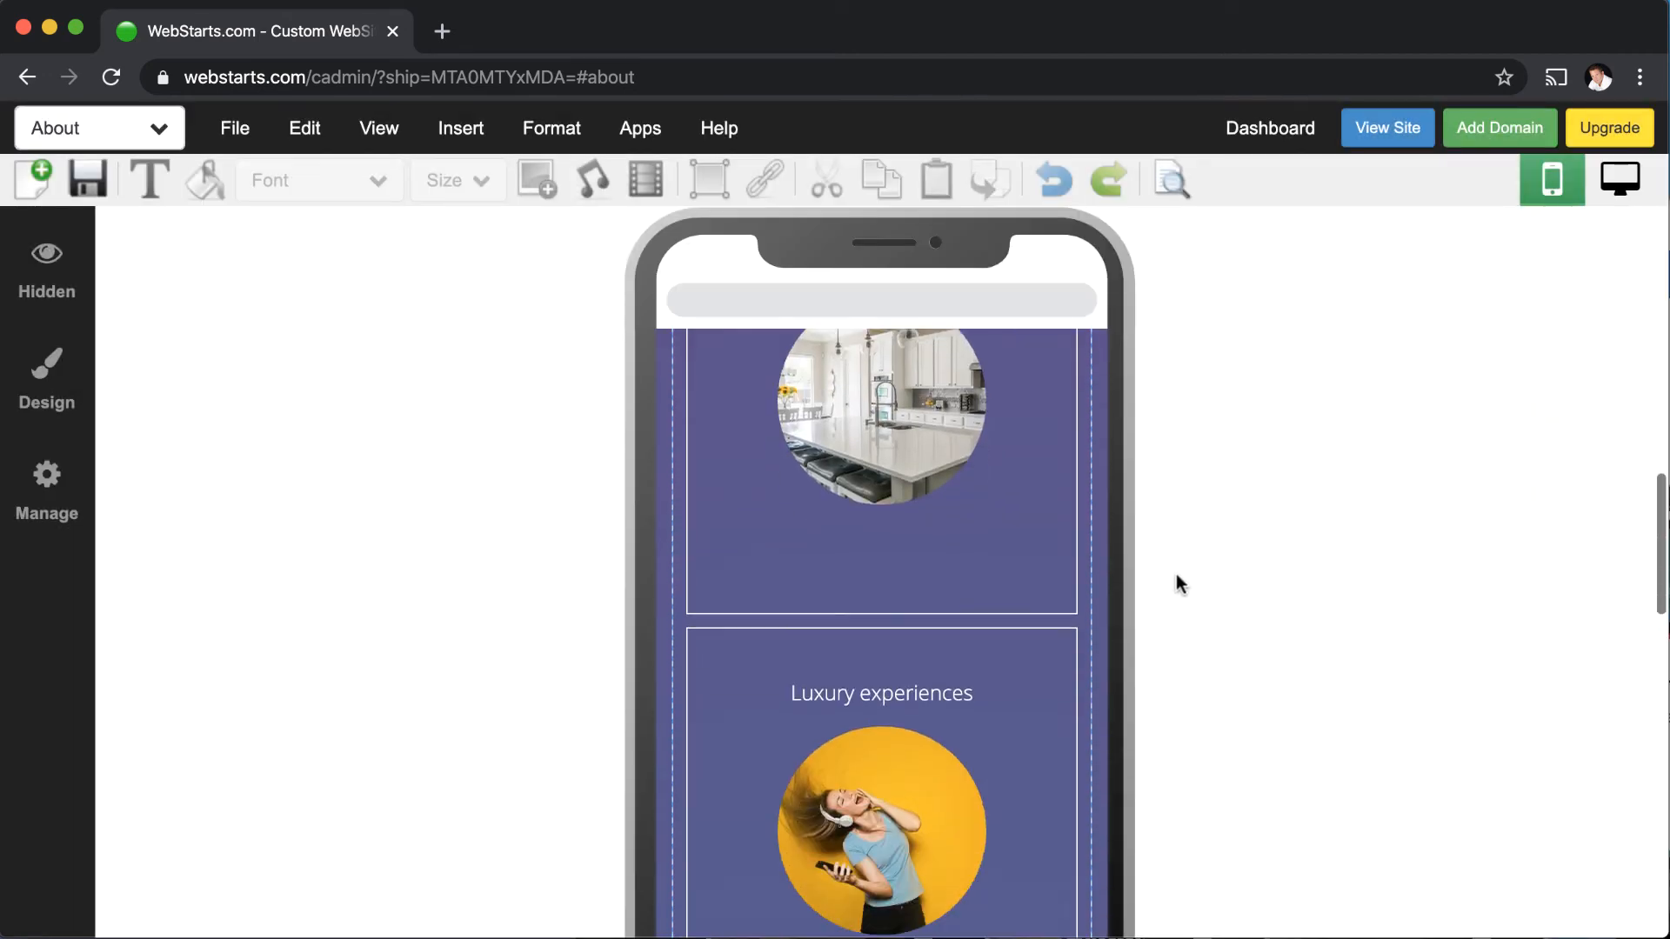
{"action": "left_click", "coordinate": [1040, 618]}
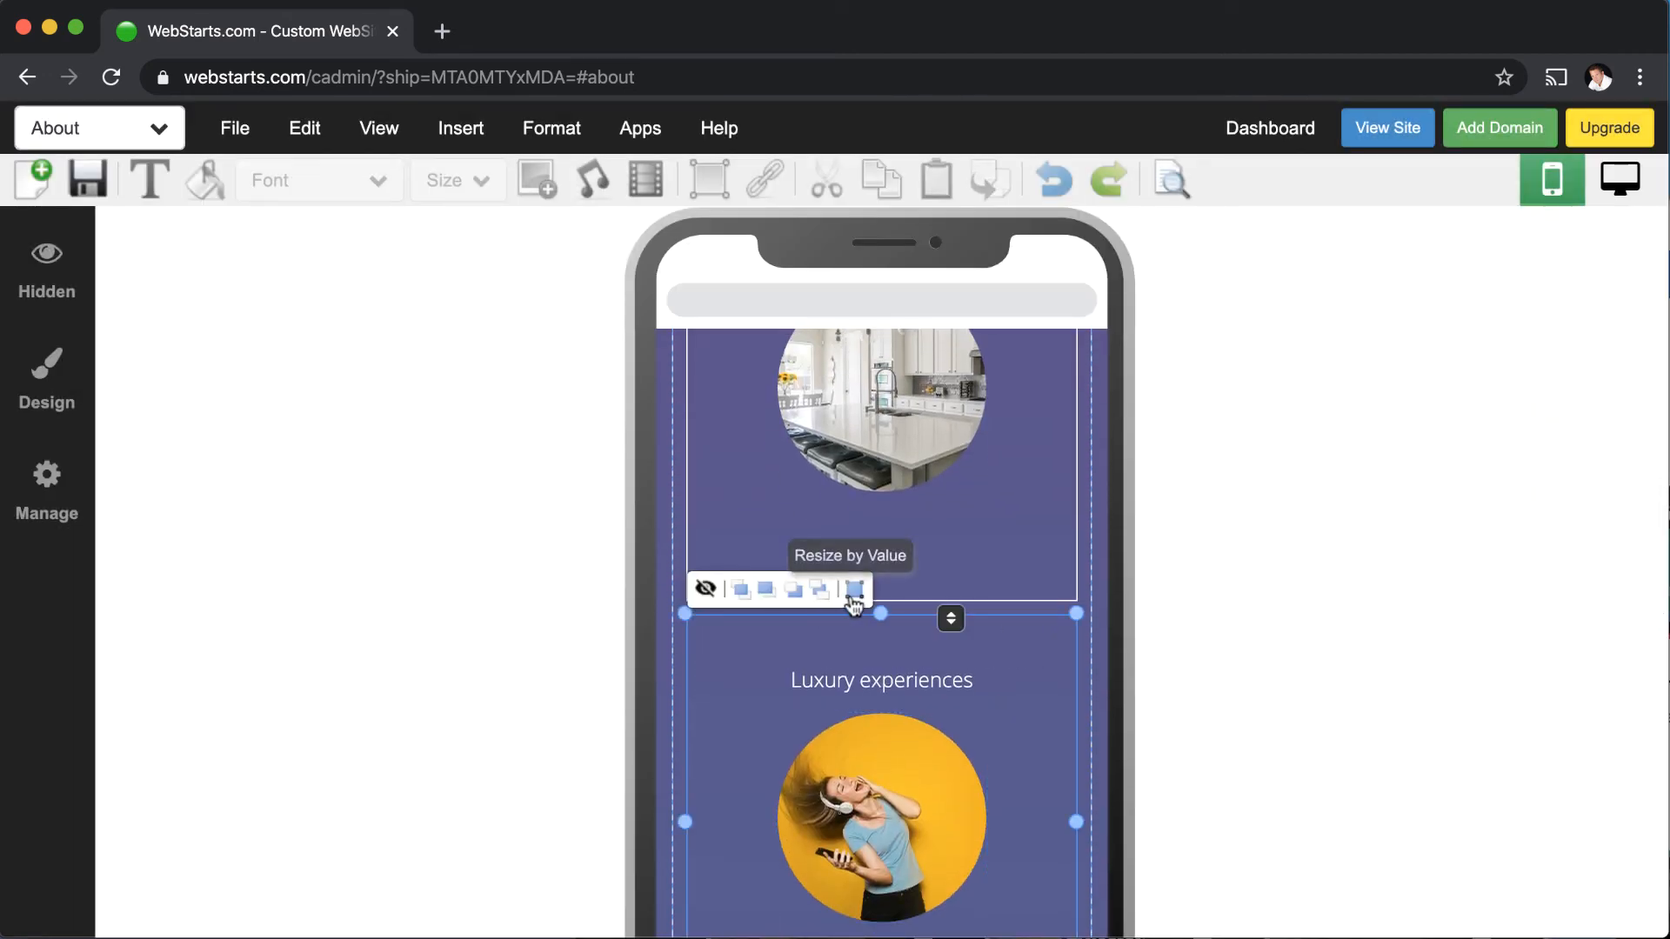
{"action": "left_click", "coordinate": [853, 594]}
{"action": "left_click", "coordinate": [1006, 488]}
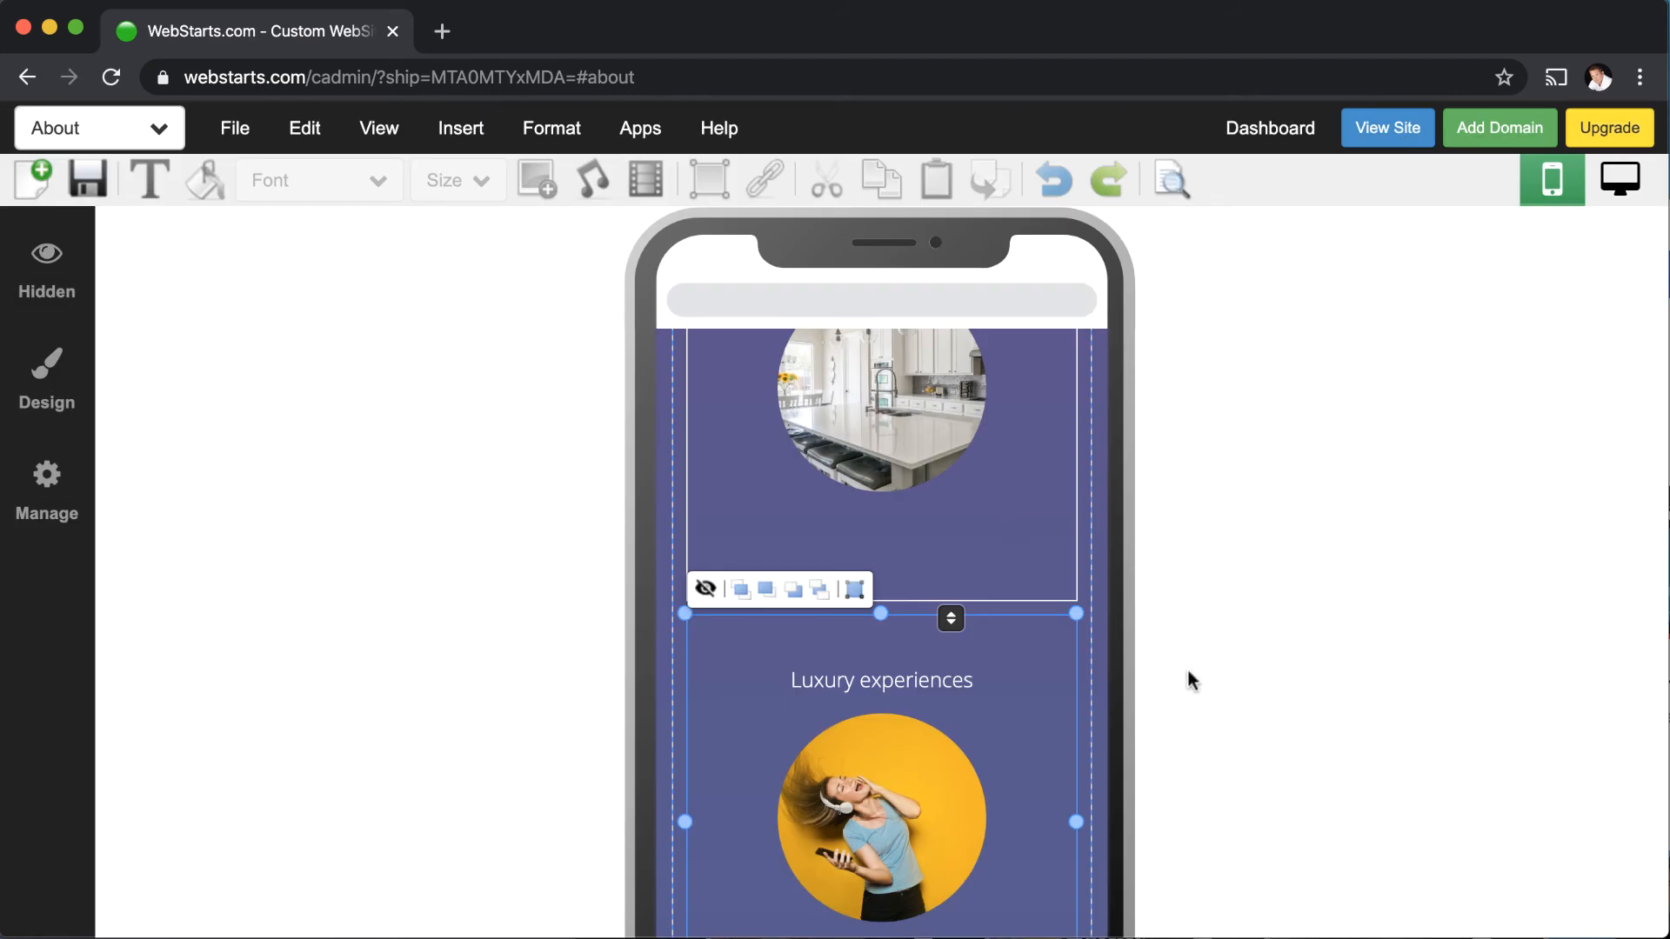
{"action": "left_click", "coordinate": [1190, 685]}
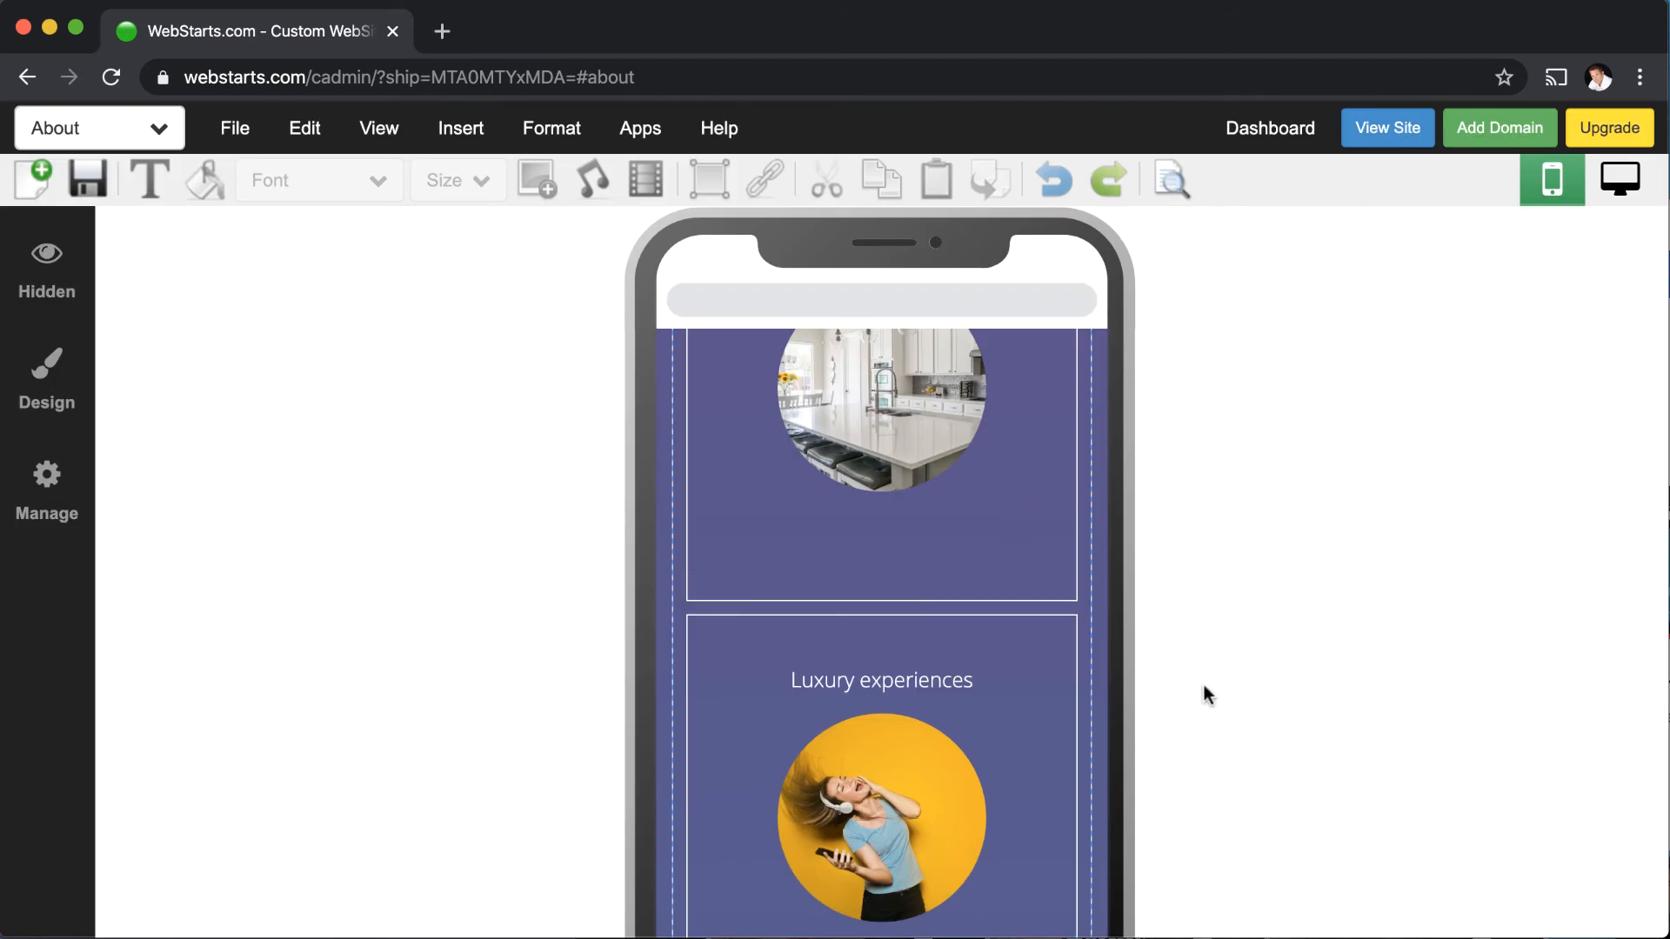
- Review the mobile page's layout and inspect the editing options offered for the heading and the "Click Here" button
{"action": "scroll", "coordinate": [986, 657], "scroll_direction": "down", "scroll_amount": 5}
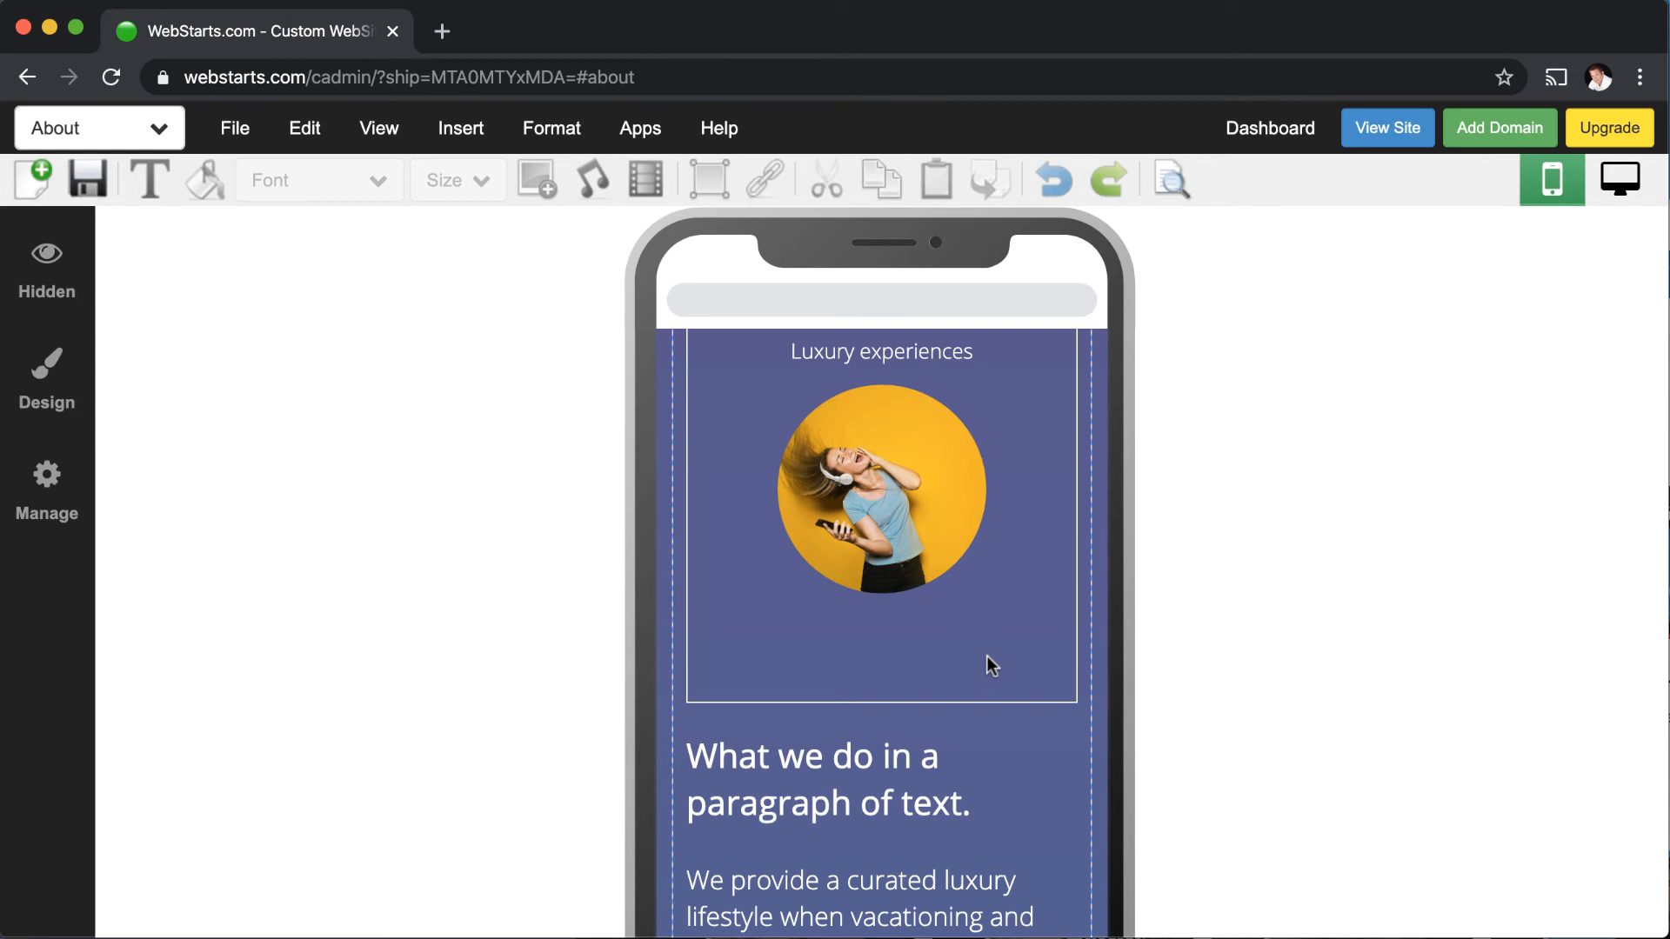
{"action": "scroll", "coordinate": [988, 656], "scroll_direction": "up", "scroll_amount": 10}
{"action": "scroll", "coordinate": [992, 658], "scroll_direction": "down", "scroll_amount": 2}
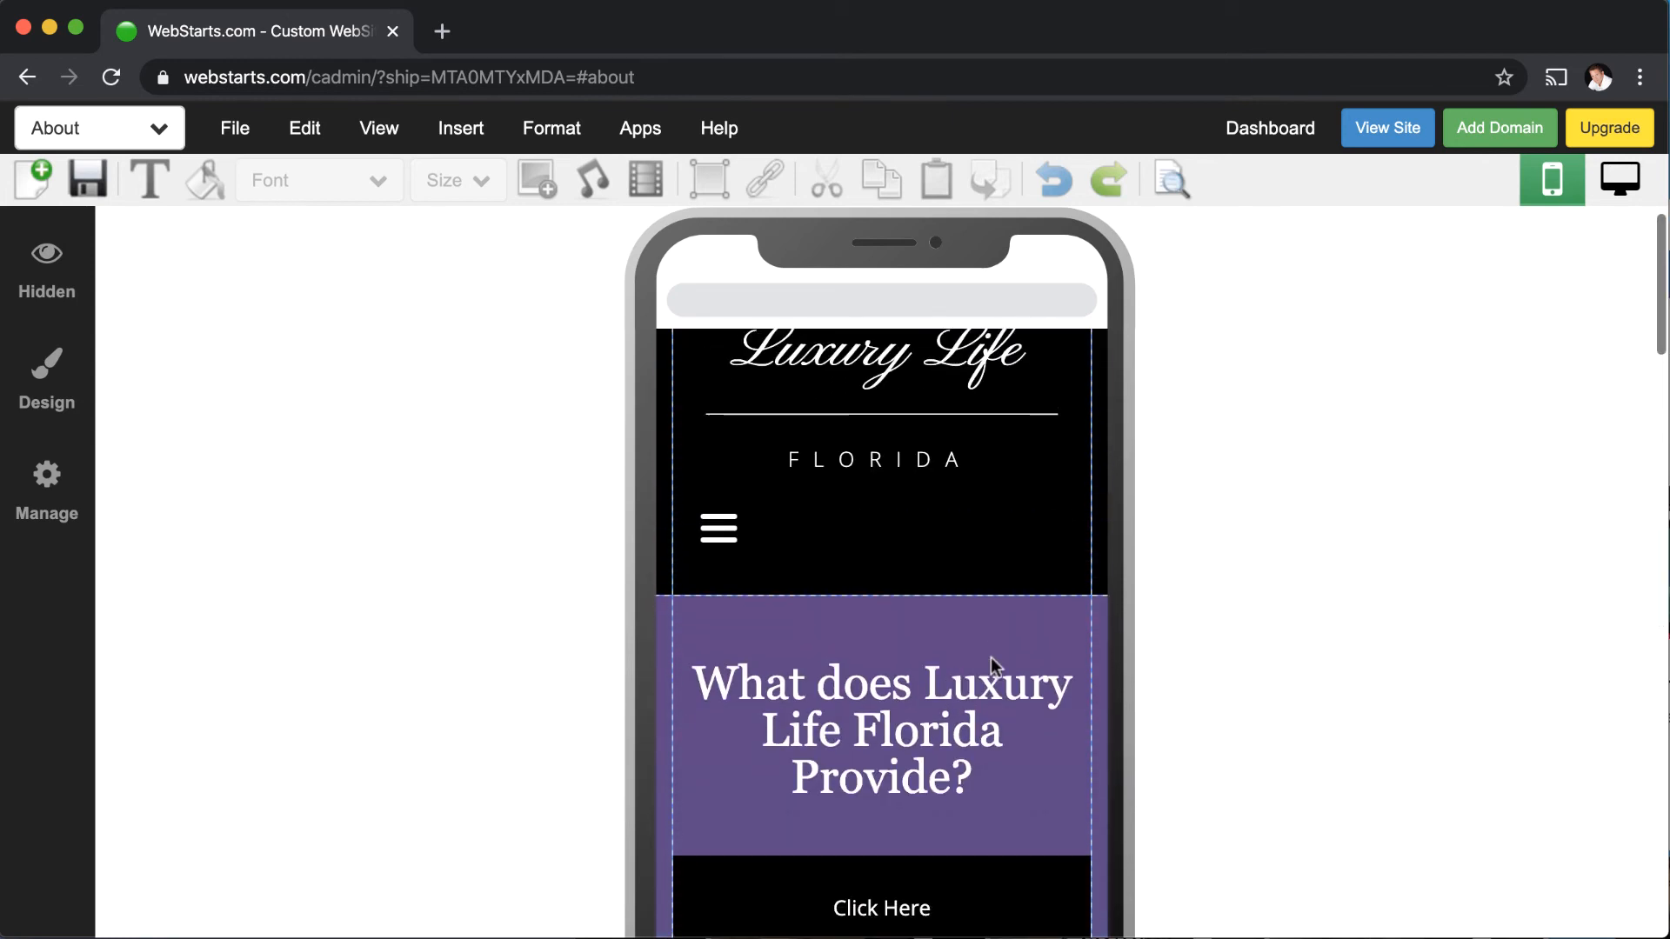
{"action": "scroll", "coordinate": [992, 666], "scroll_direction": "down", "scroll_amount": 1}
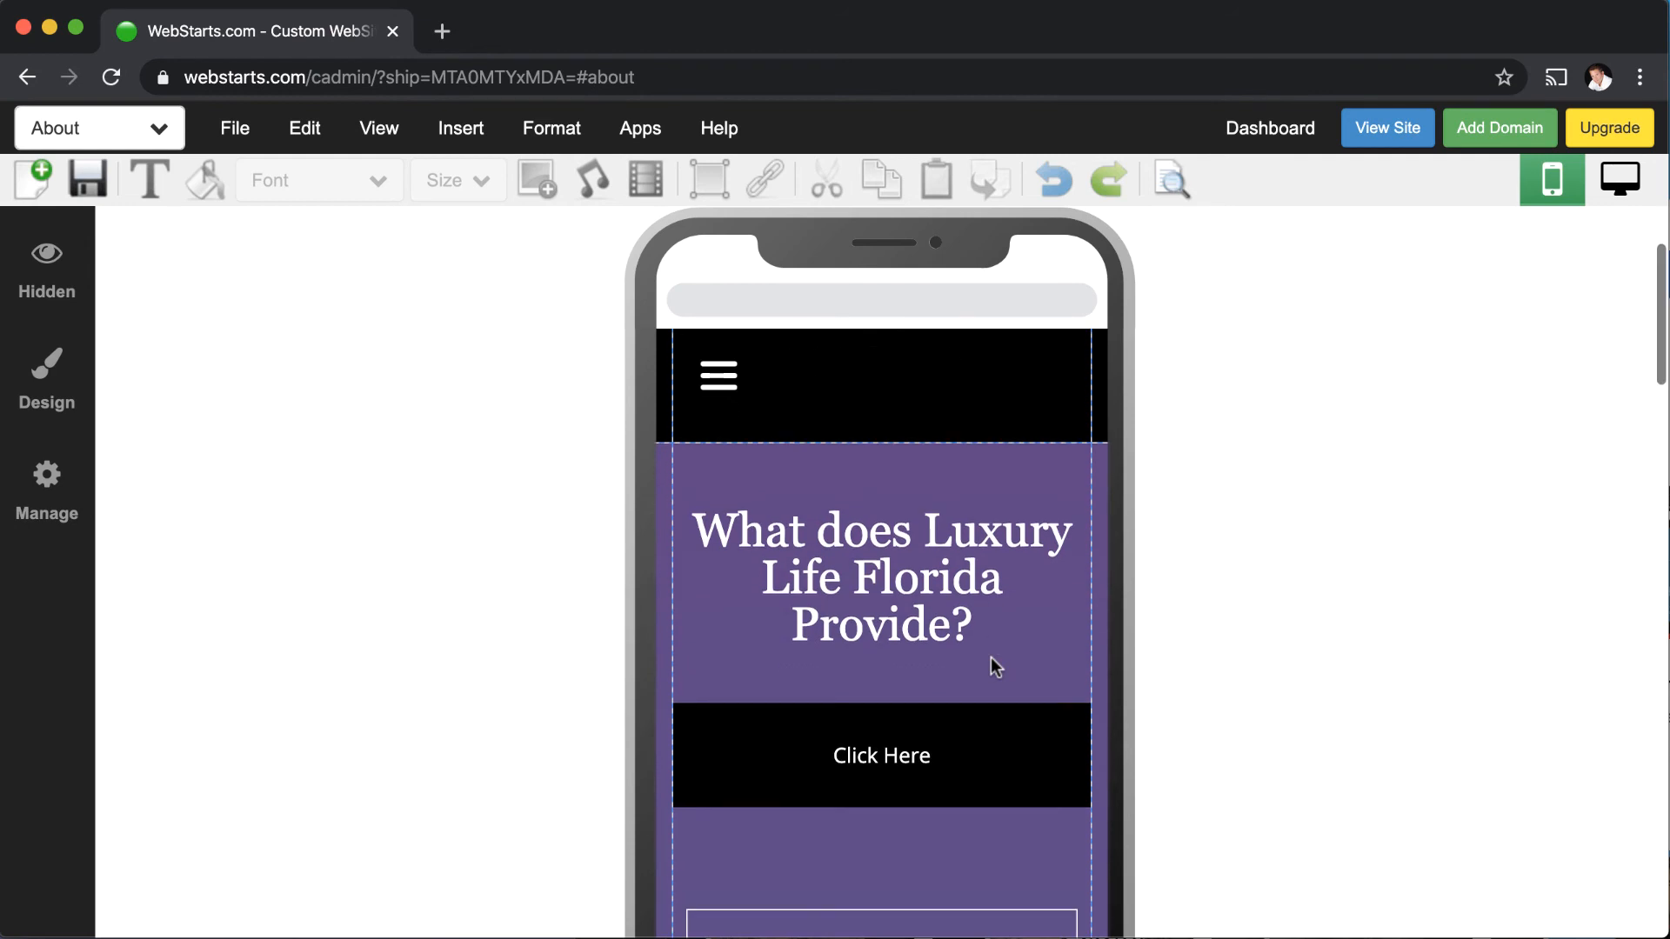
{"action": "left_click", "coordinate": [905, 620]}
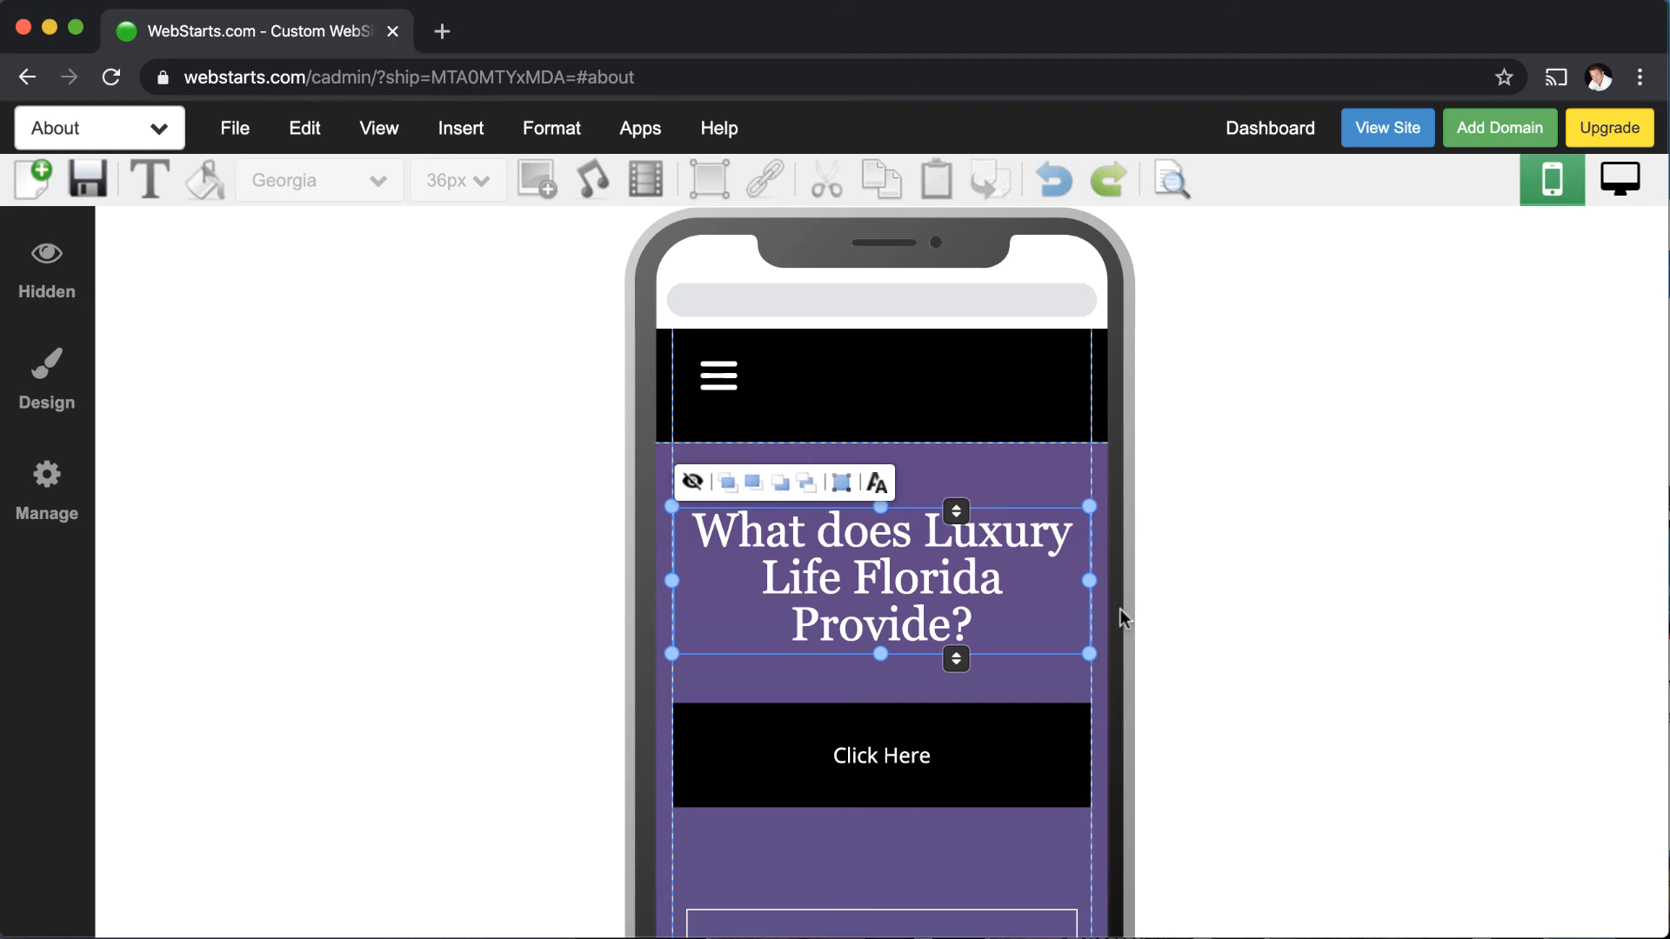
{"action": "left_click", "coordinate": [1172, 619]}
{"action": "left_click", "coordinate": [971, 761]}
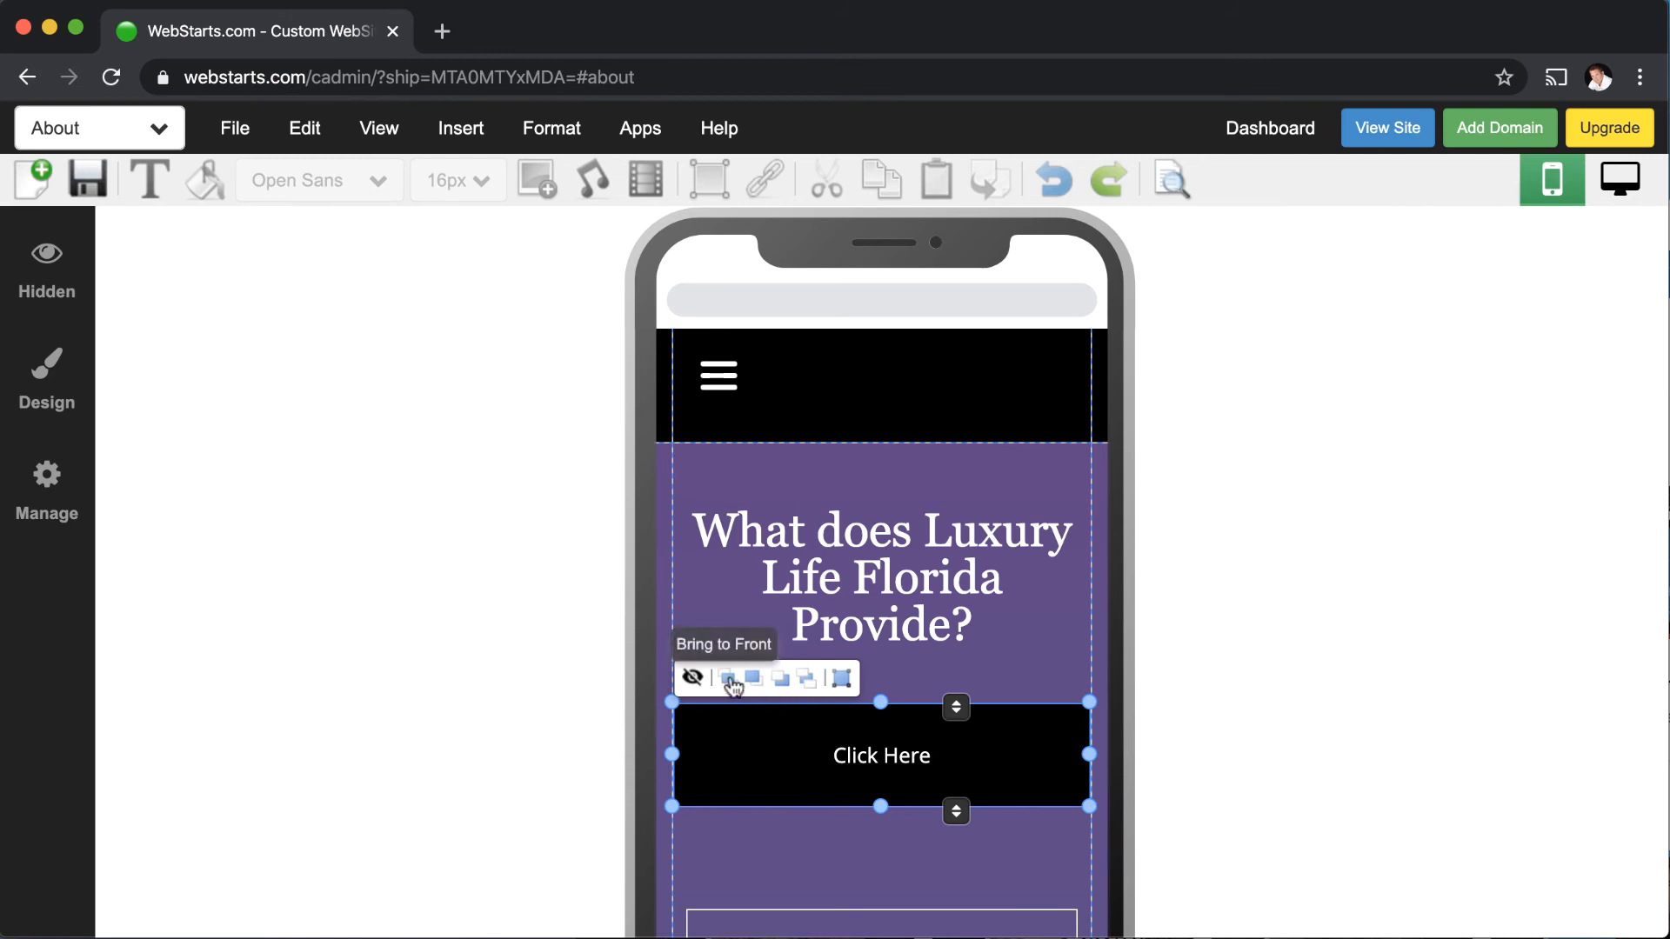
{"action": "left_click", "coordinate": [1223, 757]}
{"action": "scroll", "coordinate": [1223, 757], "scroll_direction": "down", "scroll_amount": 3}
{"action": "scroll", "coordinate": [1223, 757], "scroll_direction": "down", "scroll_amount": 2}
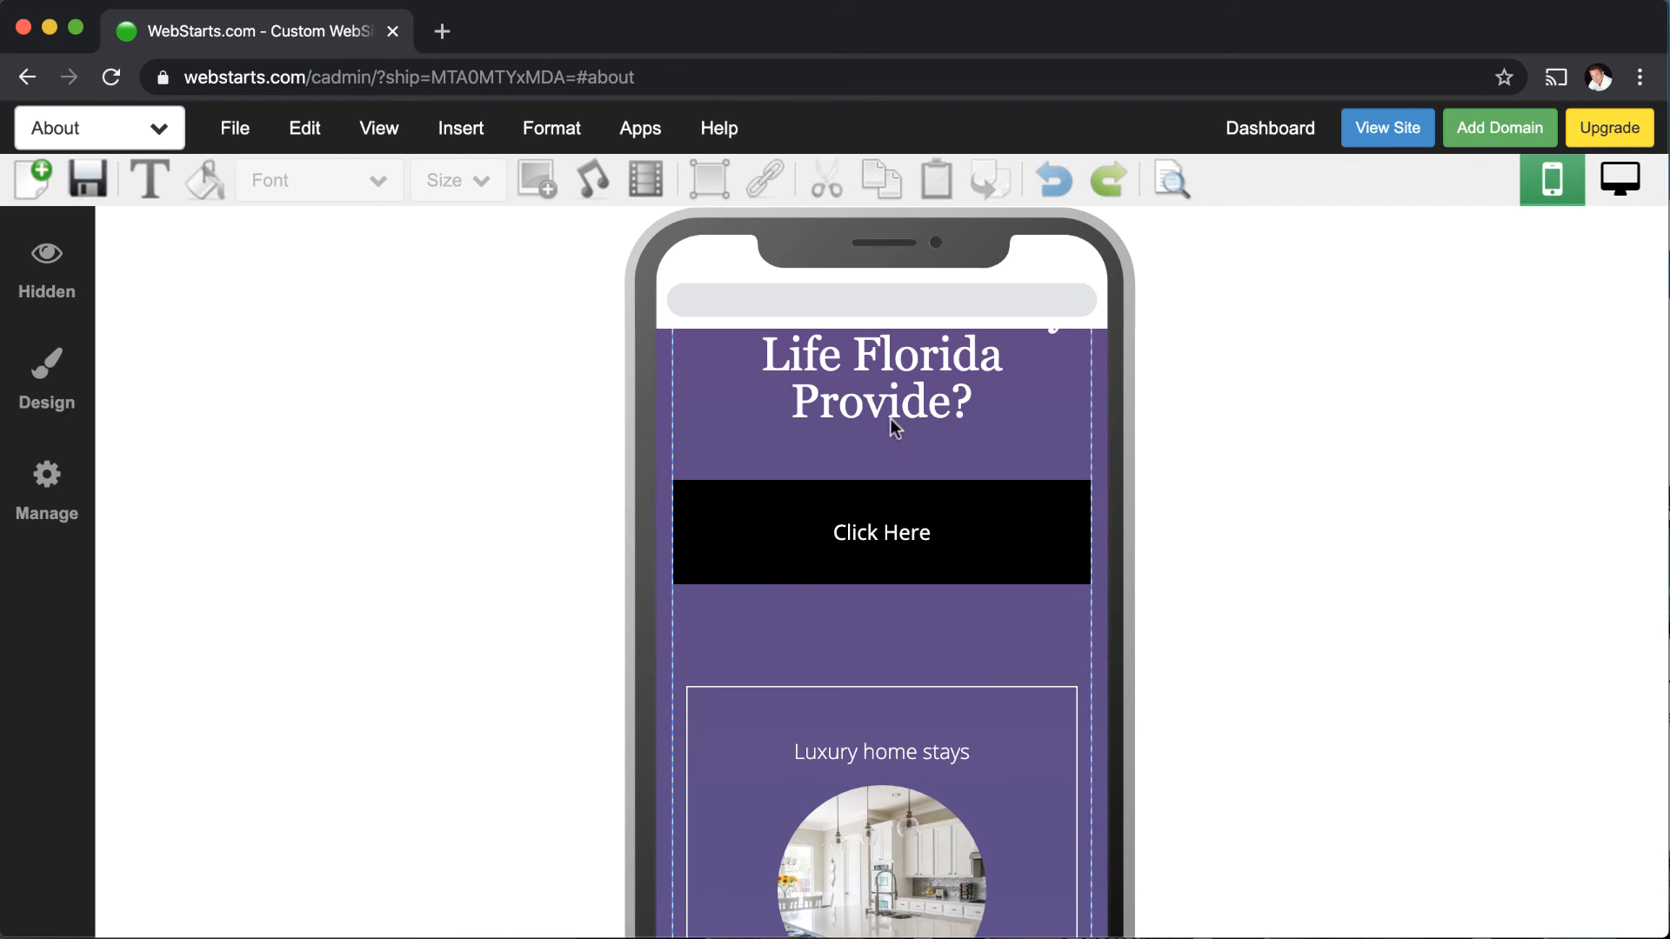
- Move the heading down onto the "Click Here" button, then place it slightly higher above the button, aligned with both mobile guidelines
{"action": "left_click", "coordinate": [899, 388]}
{"action": "left_click_drag", "start_coordinate": [898, 388], "coordinate": [909, 430]}
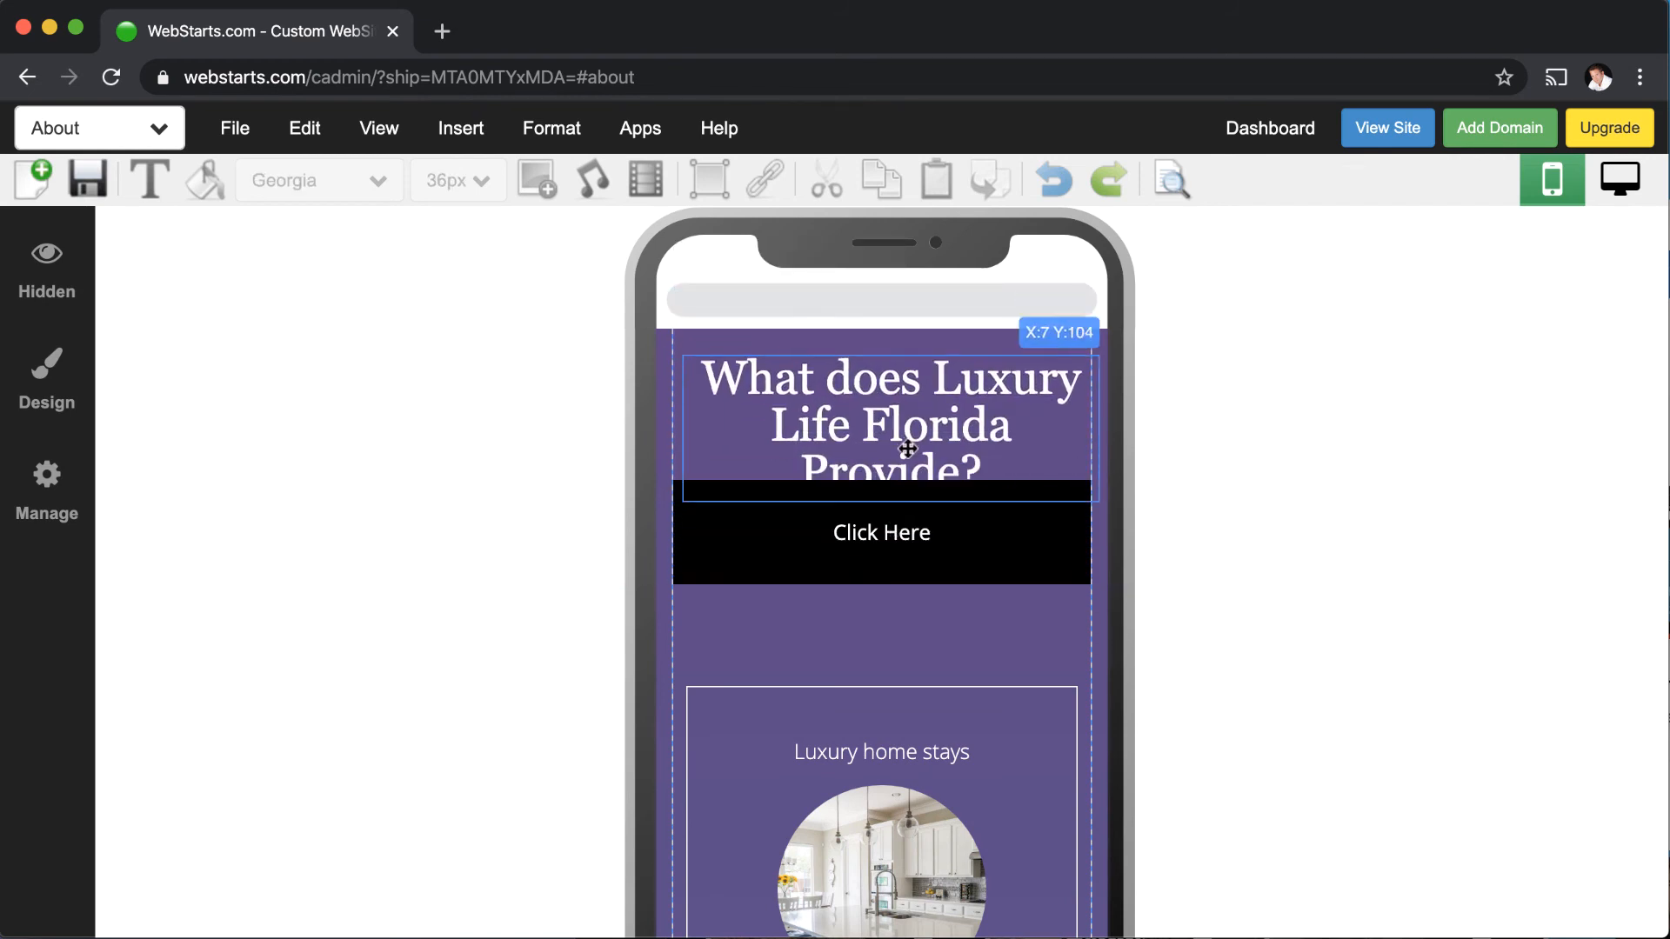
{"action": "scroll", "coordinate": [935, 451], "scroll_direction": "up", "scroll_amount": 2}
{"action": "scroll", "coordinate": [935, 451], "scroll_direction": "up", "scroll_amount": 1}
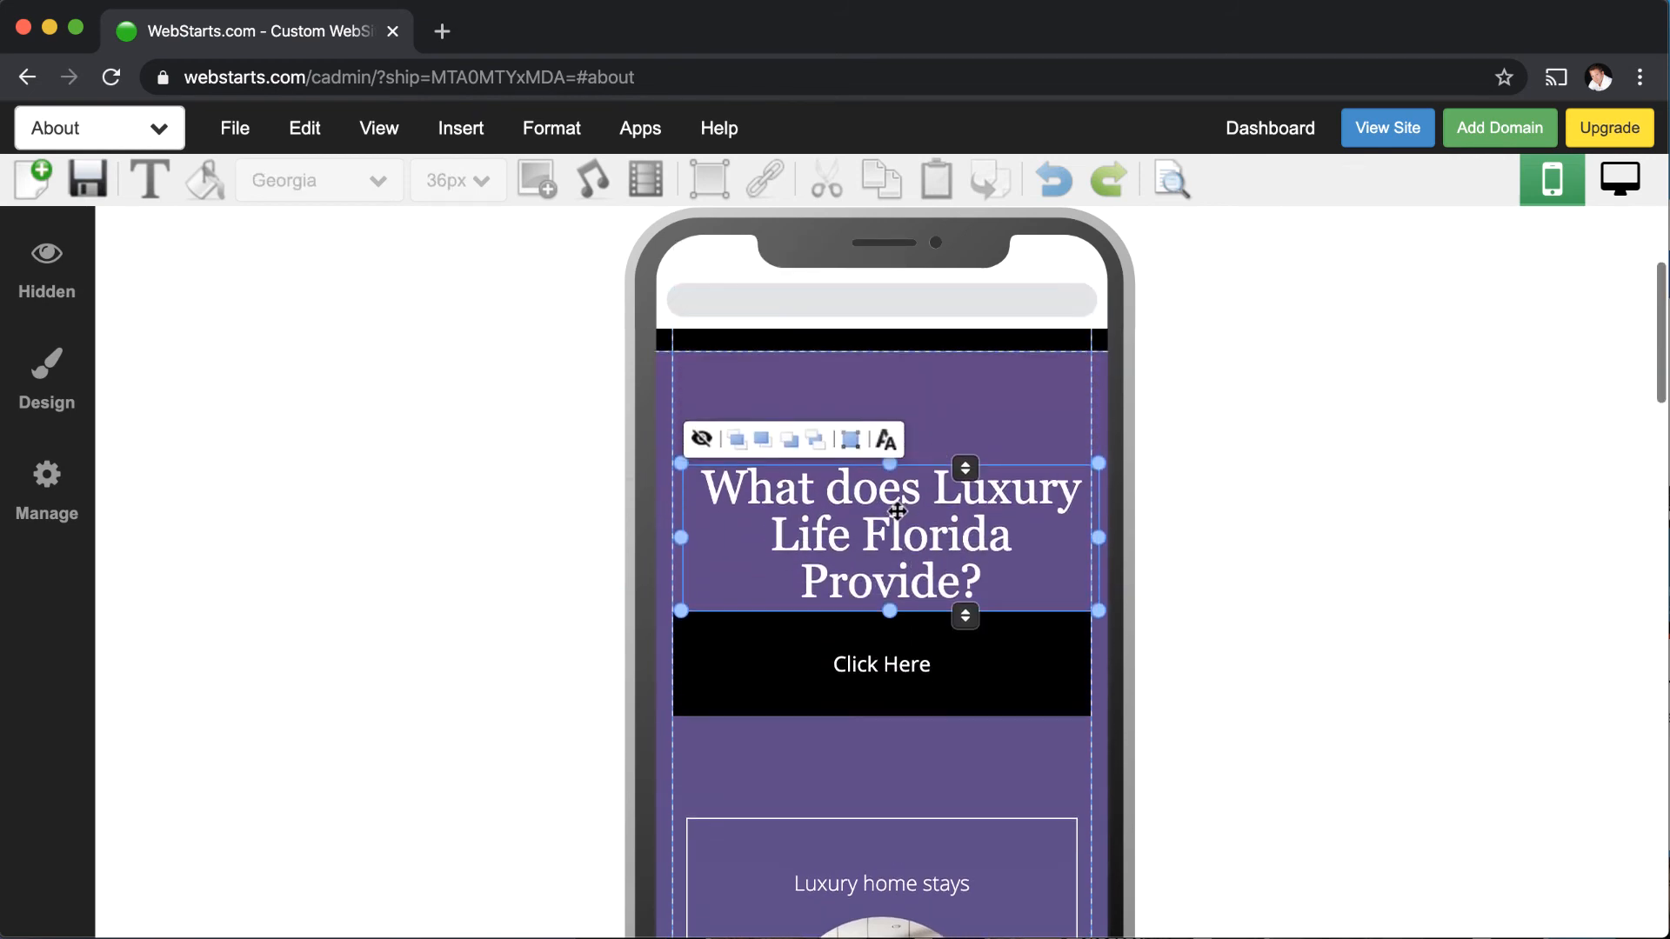
{"action": "left_click_drag", "start_coordinate": [894, 512], "coordinate": [888, 450]}
{"action": "left_click", "coordinate": [1235, 550]}
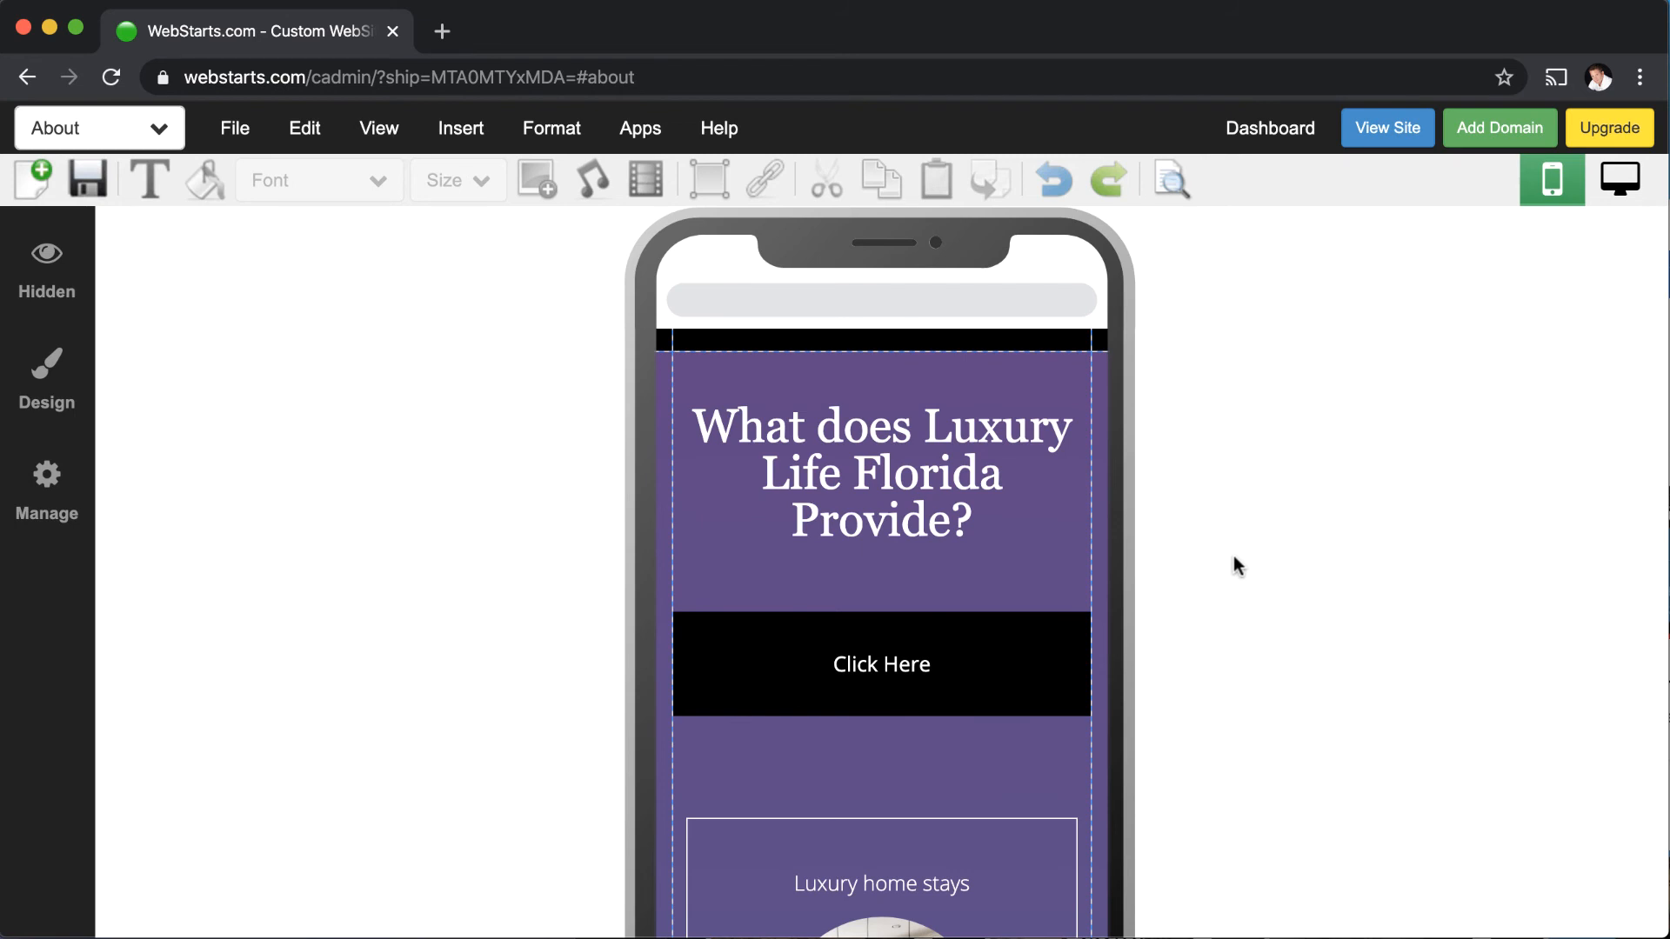
- Inspect the mobile editing options for the "Luxury home stays" circular image, then deselect it
{"action": "scroll", "coordinate": [1236, 578], "scroll_direction": "down", "scroll_amount": 5}
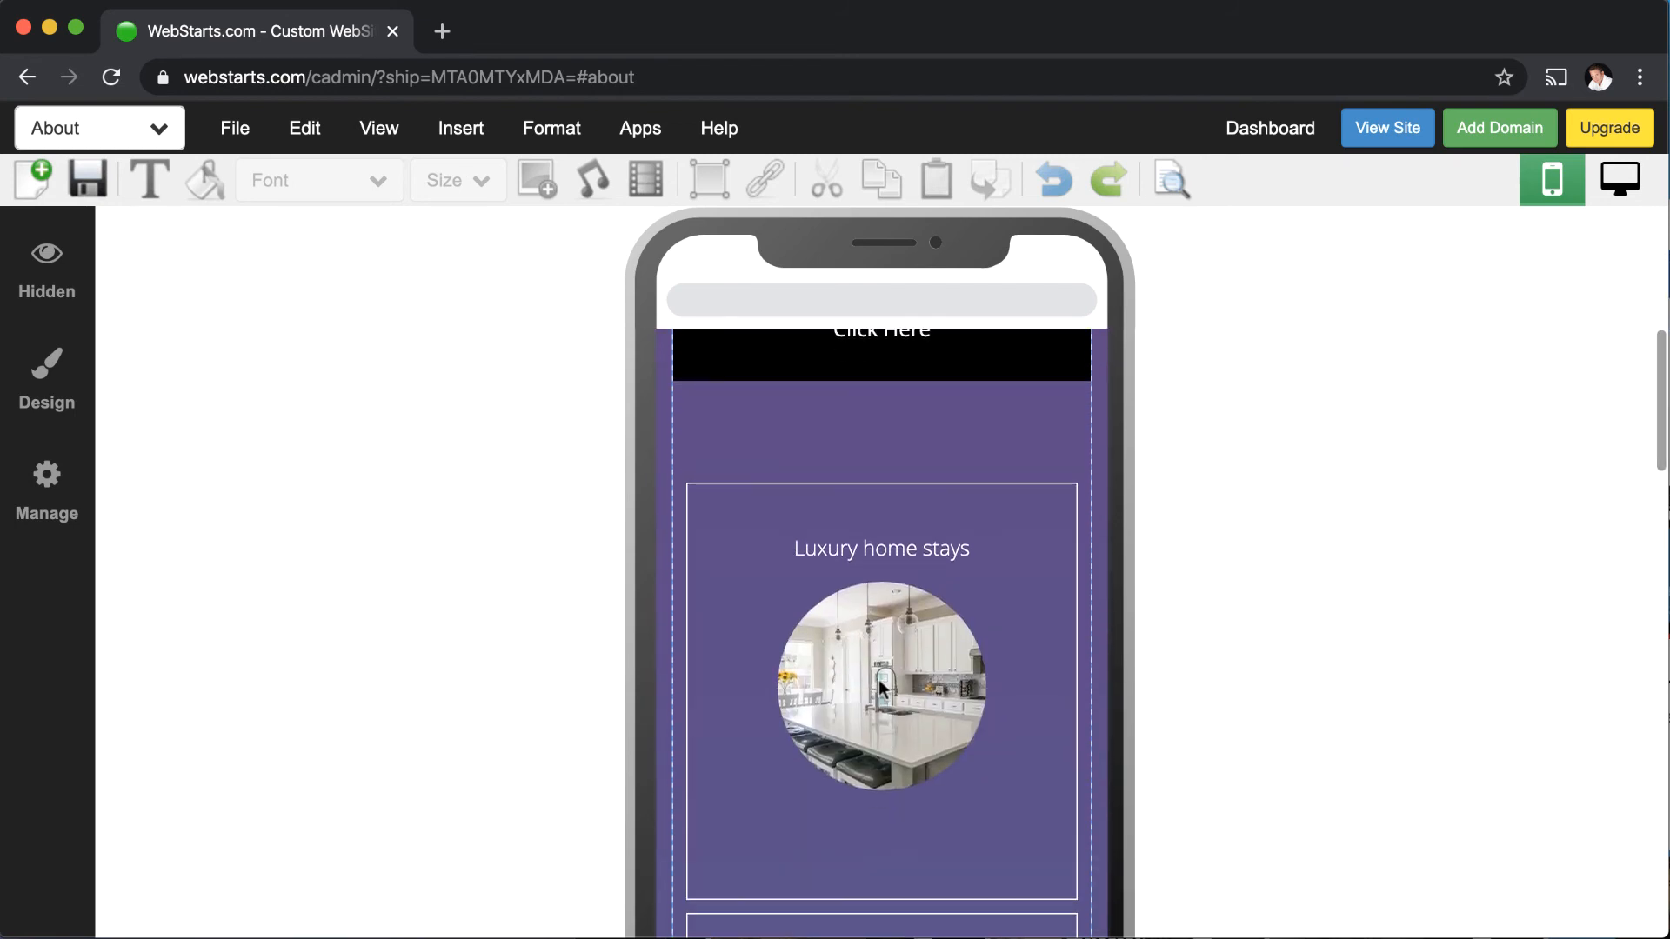
{"action": "left_click", "coordinate": [880, 681]}
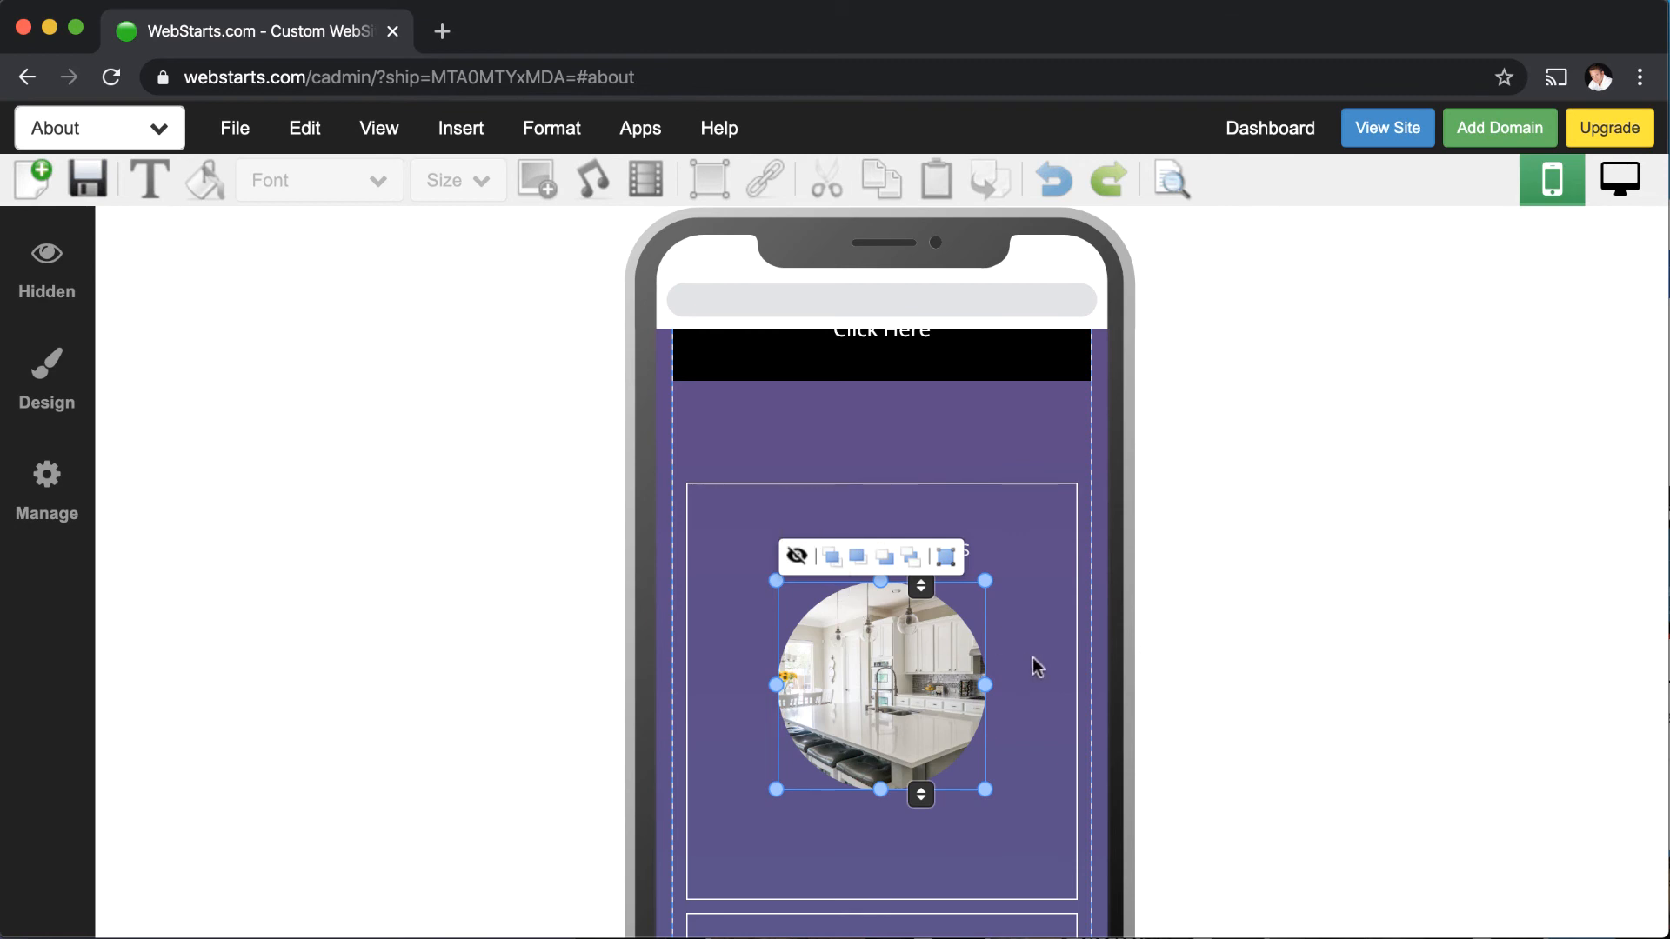
{"action": "left_click", "coordinate": [1139, 688]}
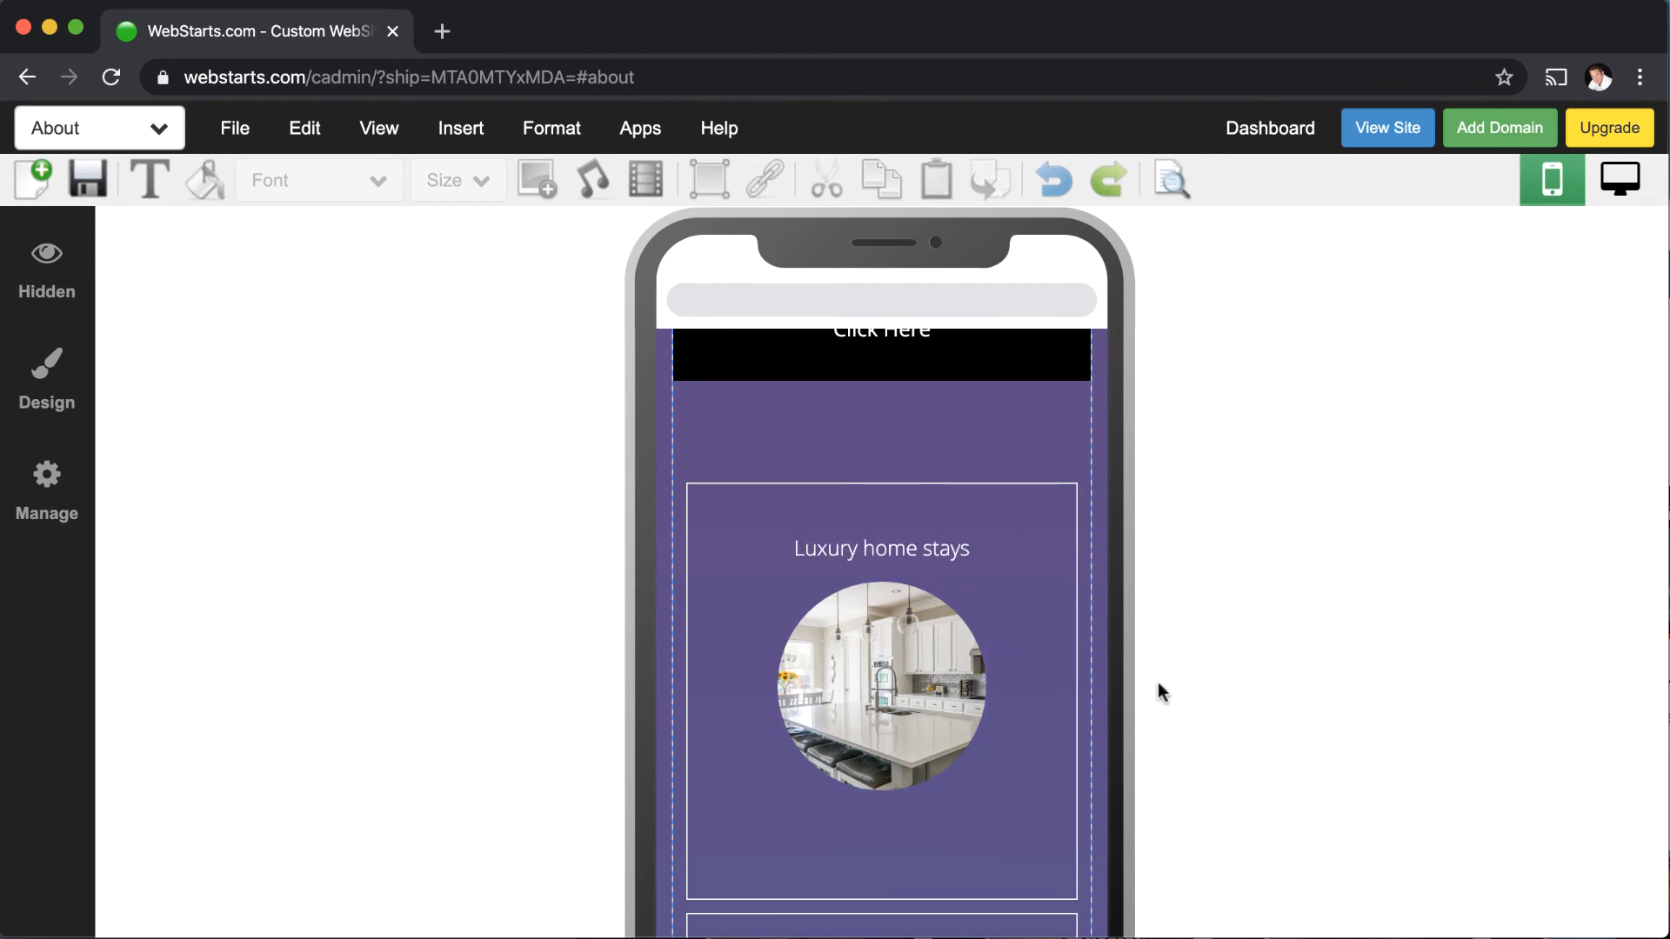
- Switch to the desktop version and view the hyperlink options for the "Luxury transportation" image without creating a link
{"action": "left_click", "coordinate": [1620, 178]}
{"action": "left_click", "coordinate": [973, 579]}
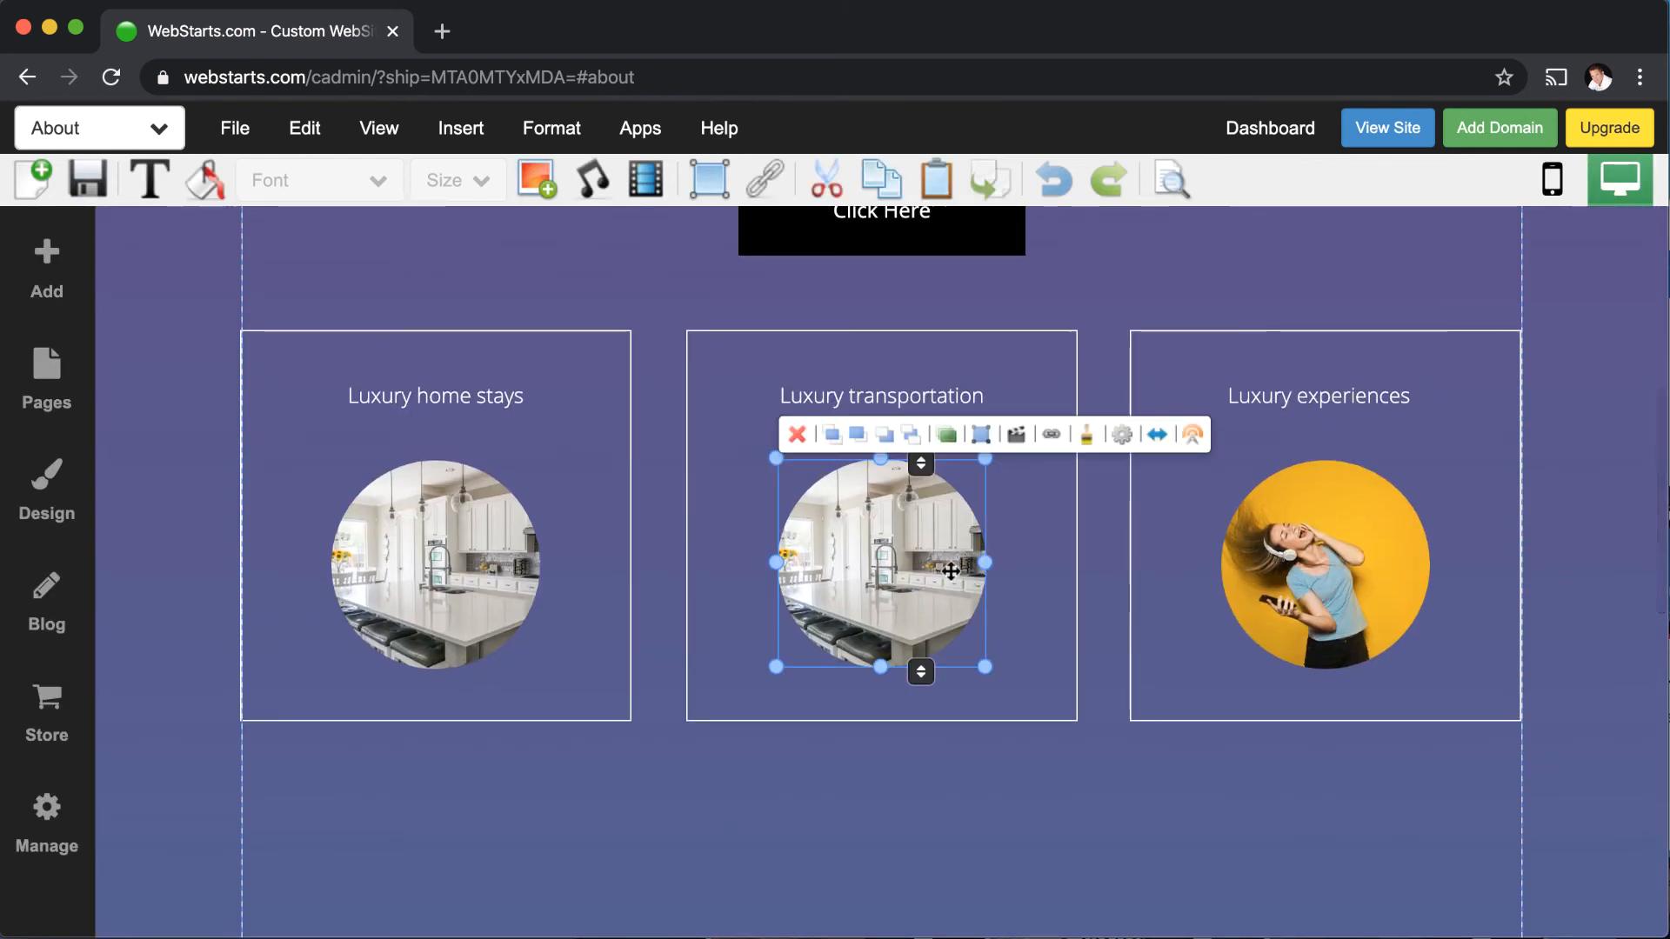
{"action": "left_click", "coordinate": [1050, 440]}
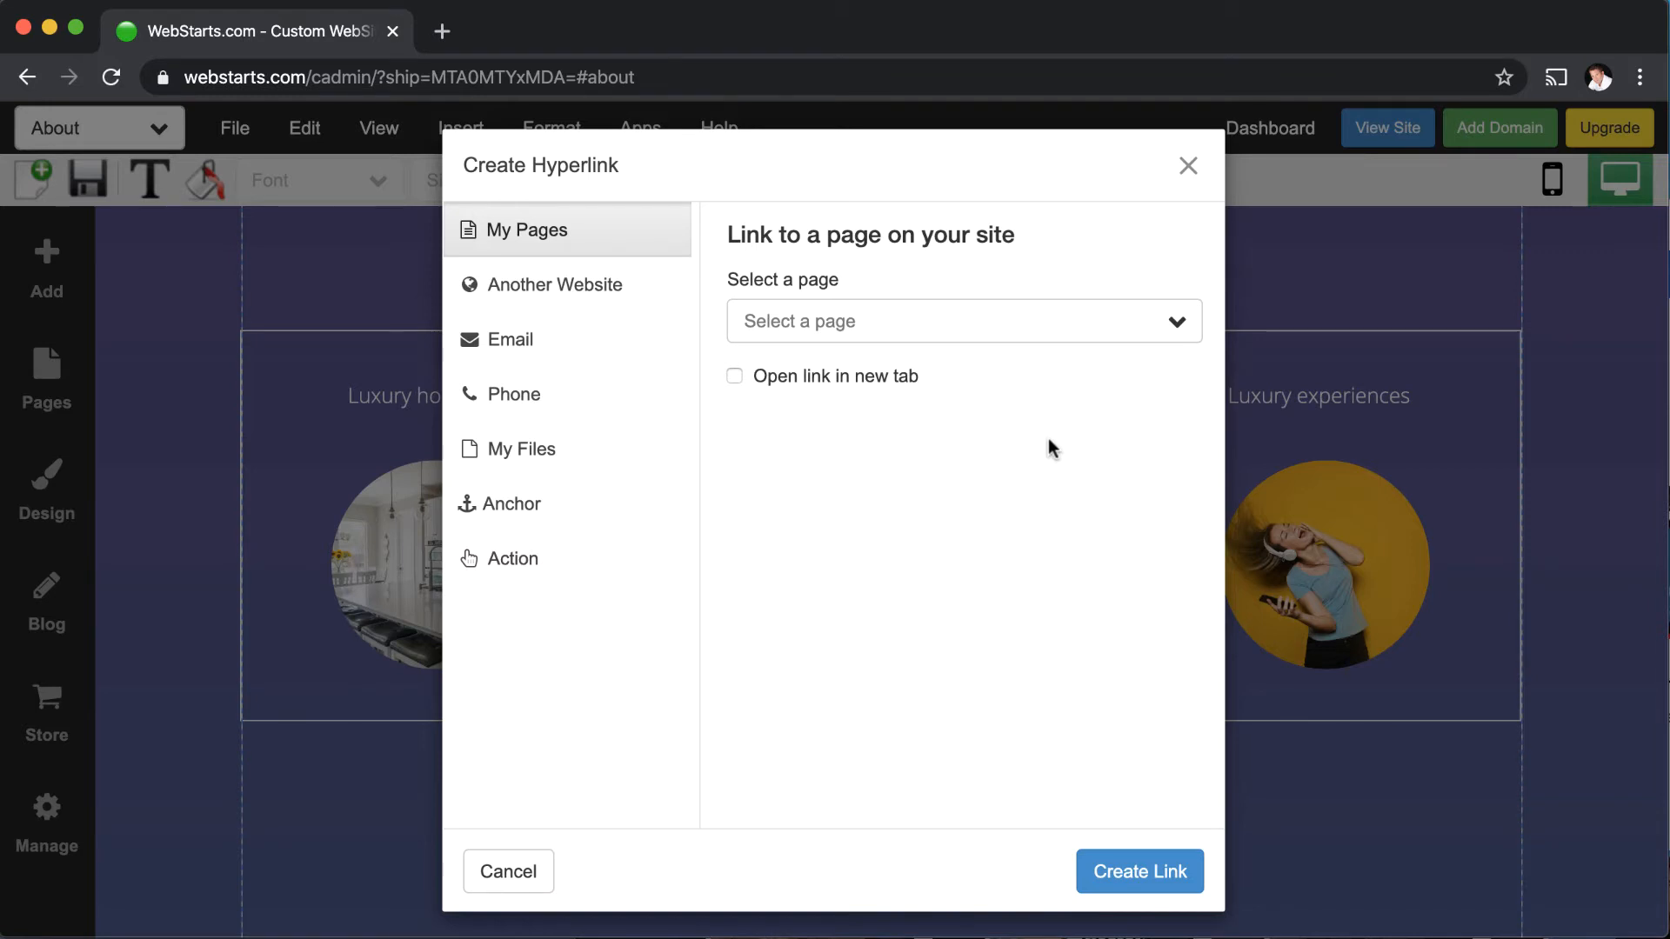
{"action": "left_click", "coordinate": [1188, 167]}
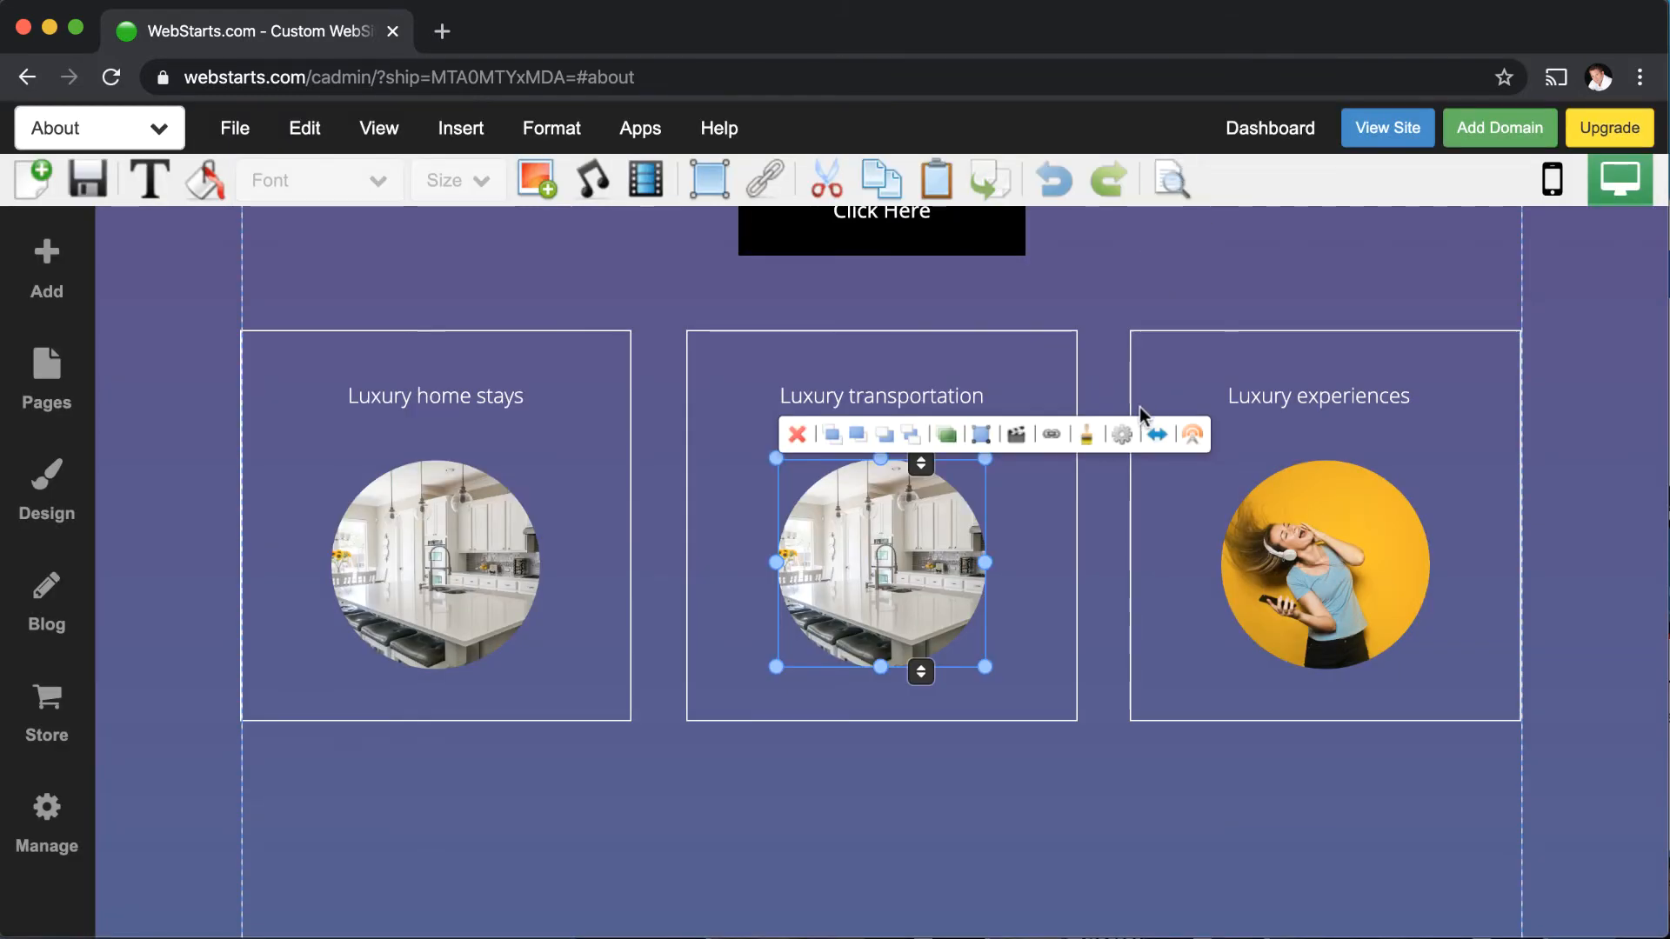
{"action": "left_click", "coordinate": [999, 780]}
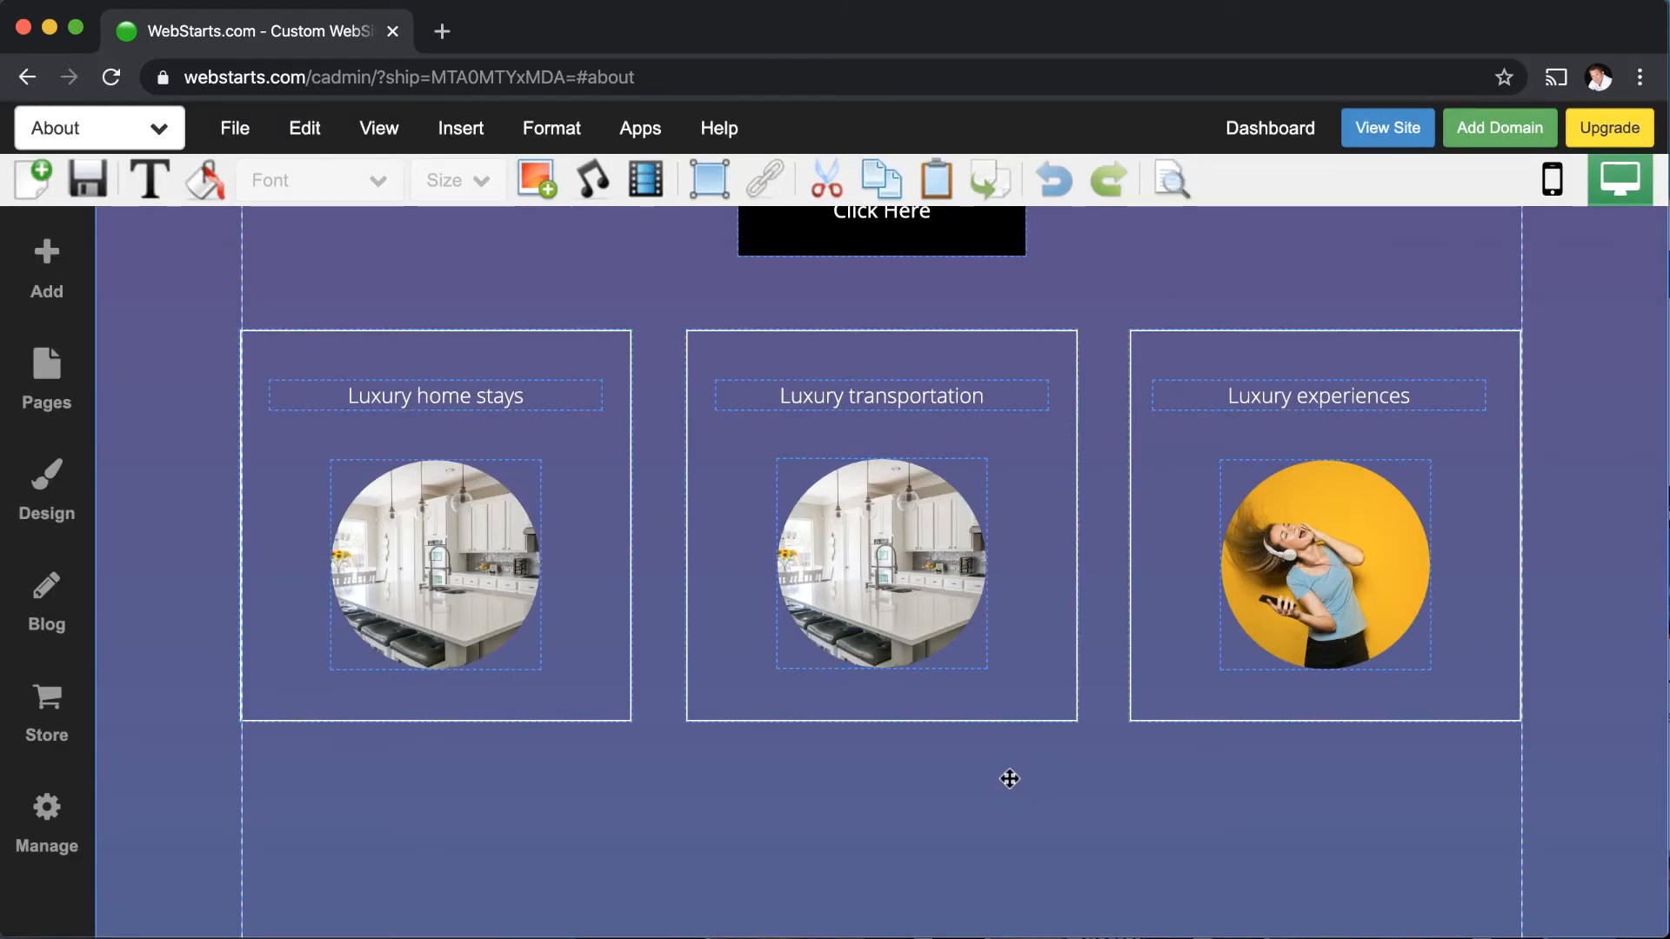
- Review the top of the desktop About page, then return to the mobile version's heading and "Click Here" button
{"action": "scroll", "coordinate": [1014, 782], "scroll_direction": "up", "scroll_amount": 7}
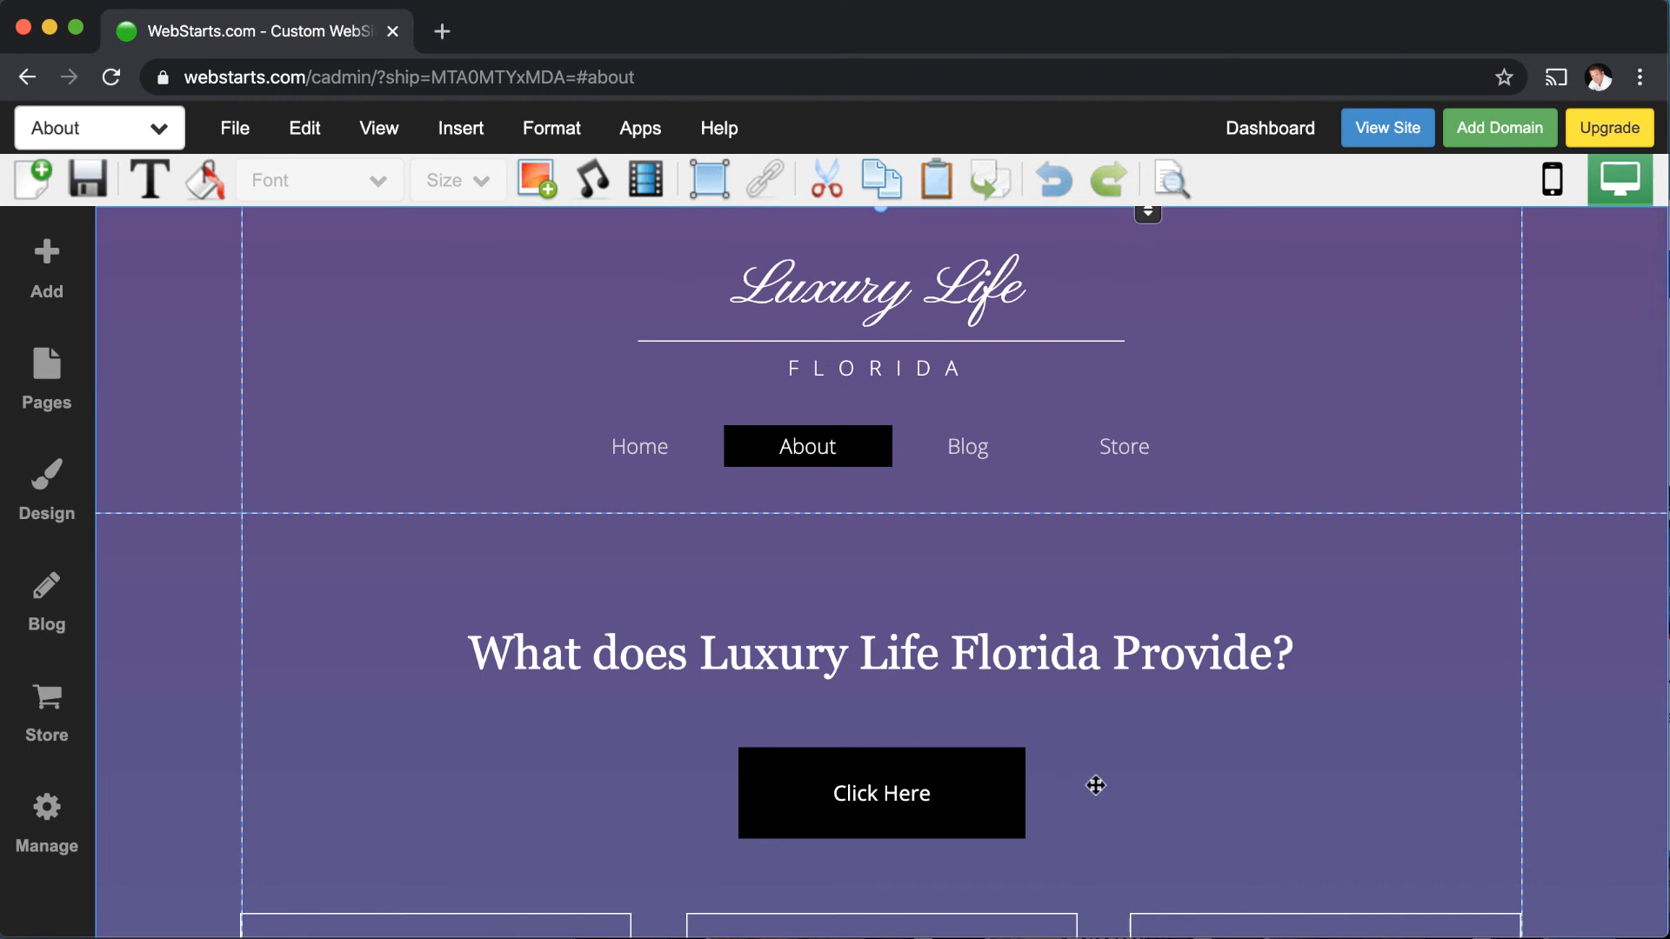
{"action": "left_click", "coordinate": [1444, 193]}
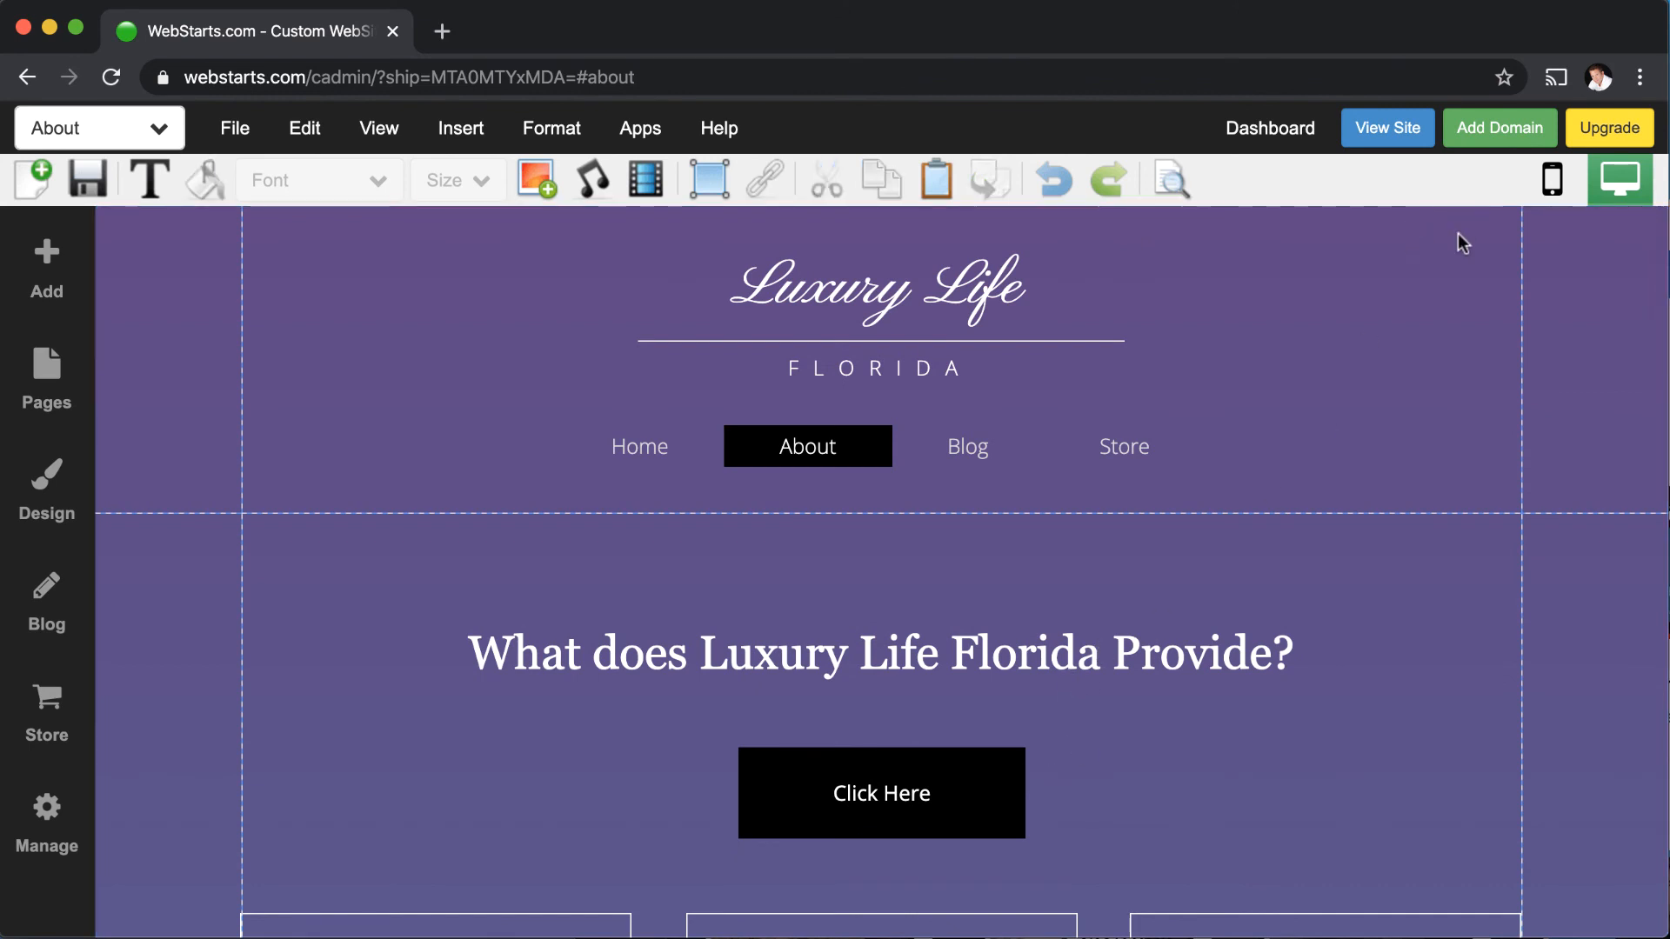
{"action": "left_click", "coordinate": [1555, 183]}
{"action": "scroll", "coordinate": [1063, 575], "scroll_direction": "down", "scroll_amount": 4}
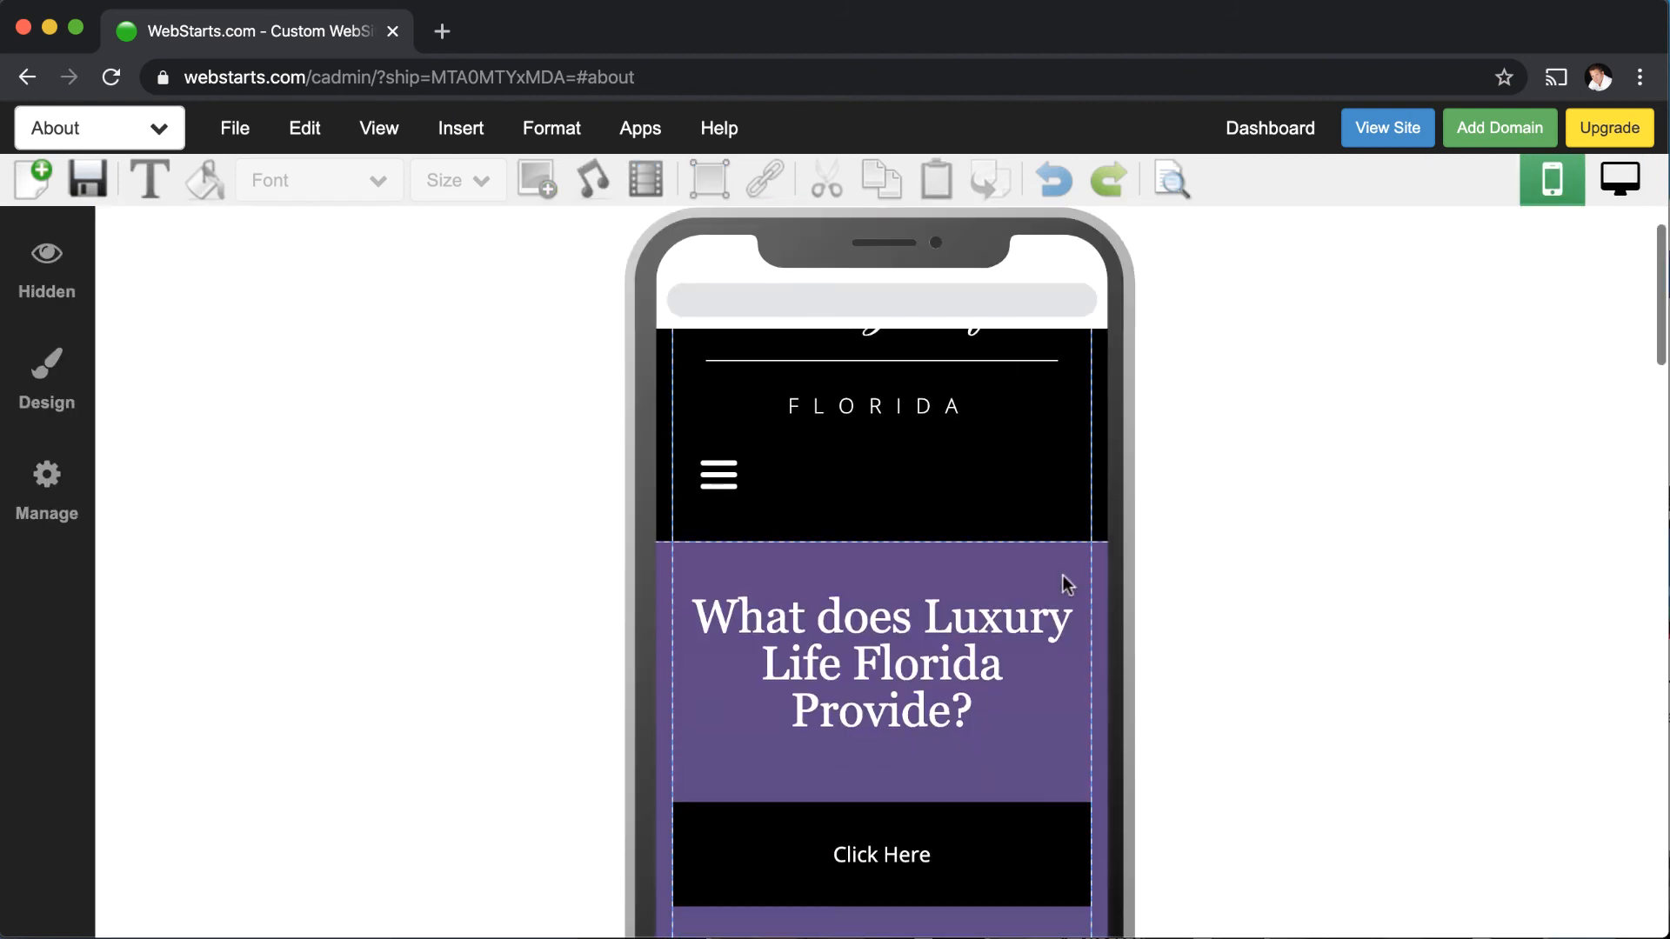
- Shift the "What does Luxury Life Florida Provide?" heading down together with all content below it, adding space beneath the header
{"action": "scroll", "coordinate": [863, 529], "scroll_direction": "up", "scroll_amount": 1}
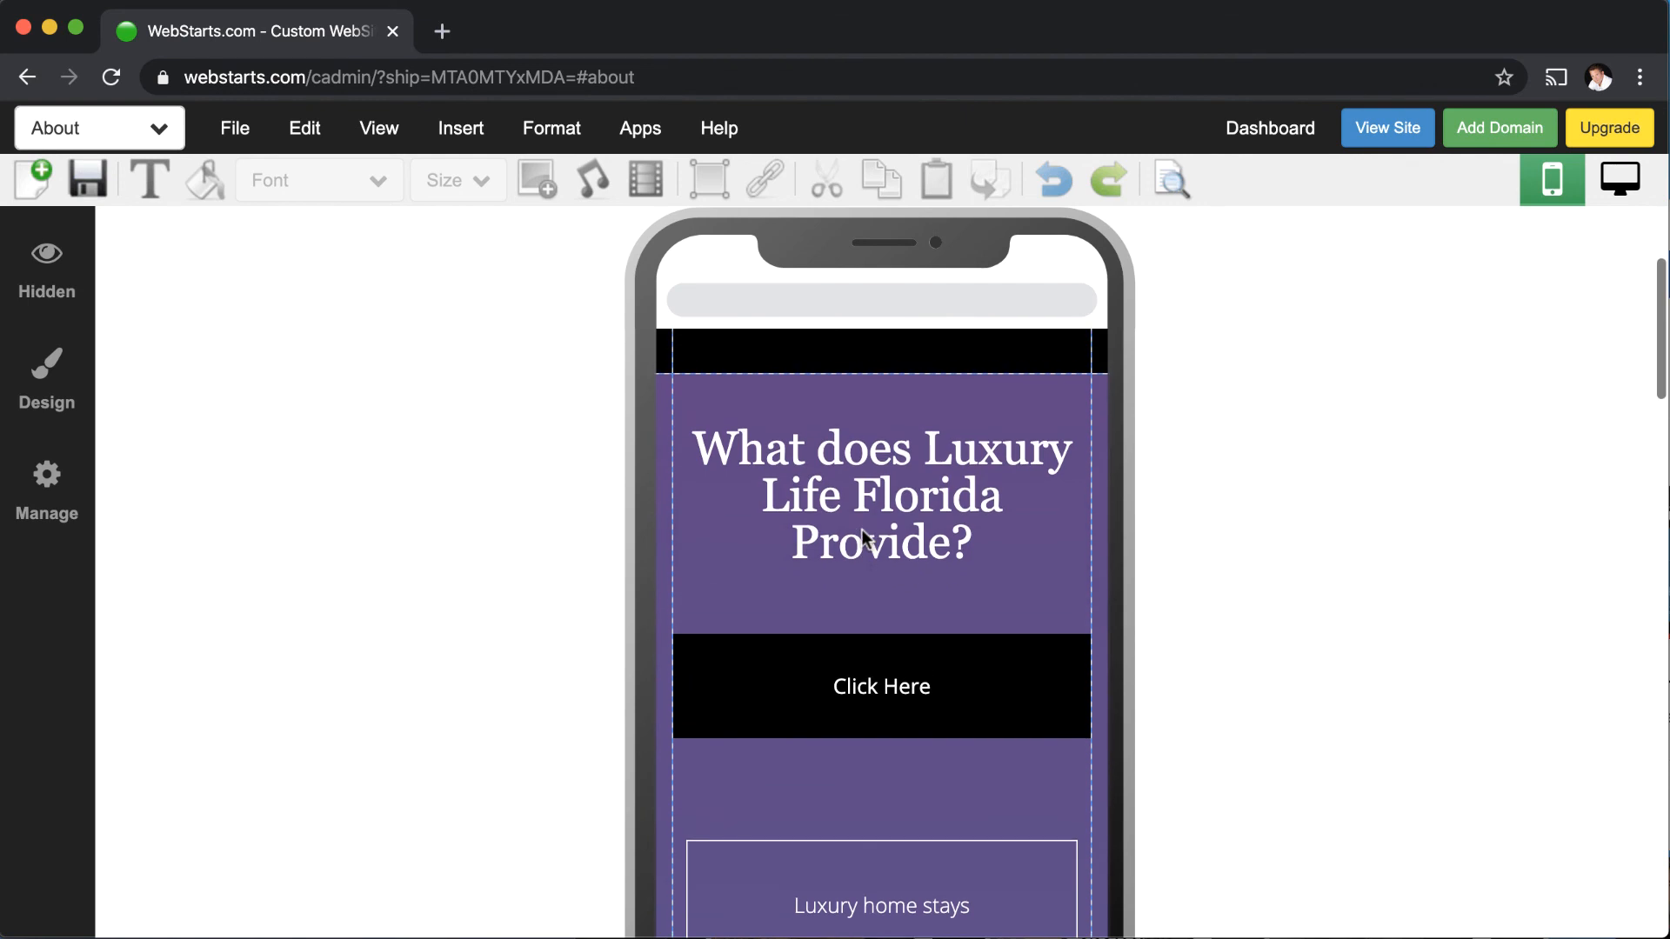
{"action": "left_click", "coordinate": [889, 513]}
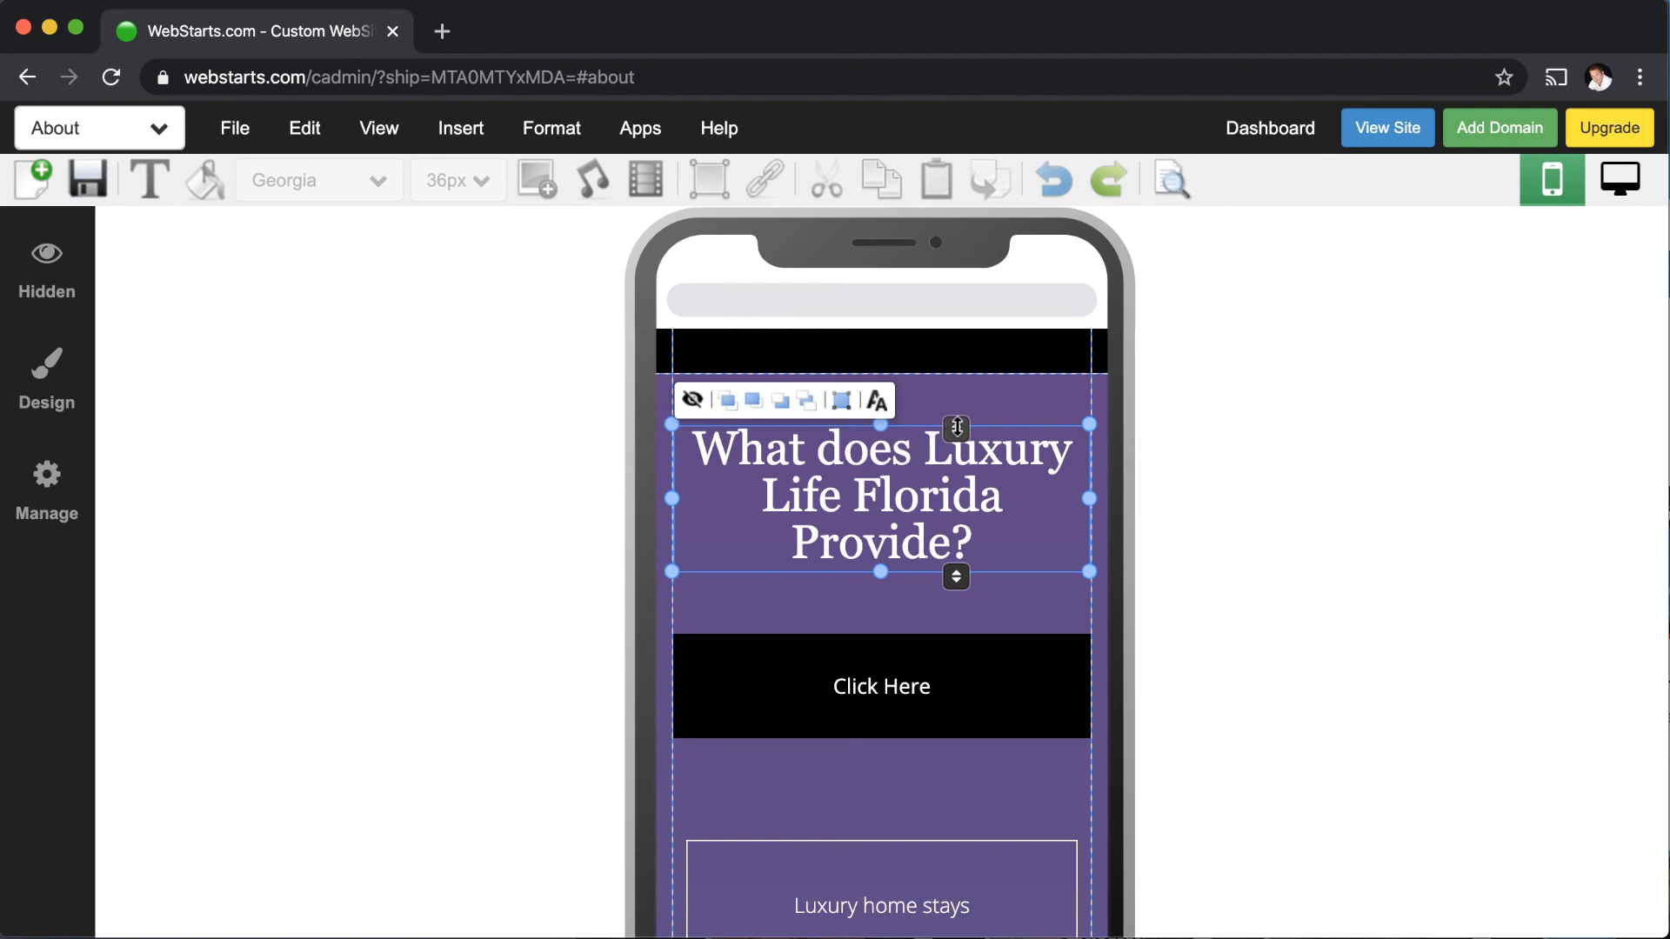
{"action": "left_click_drag", "start_coordinate": [956, 427], "coordinate": [953, 479]}
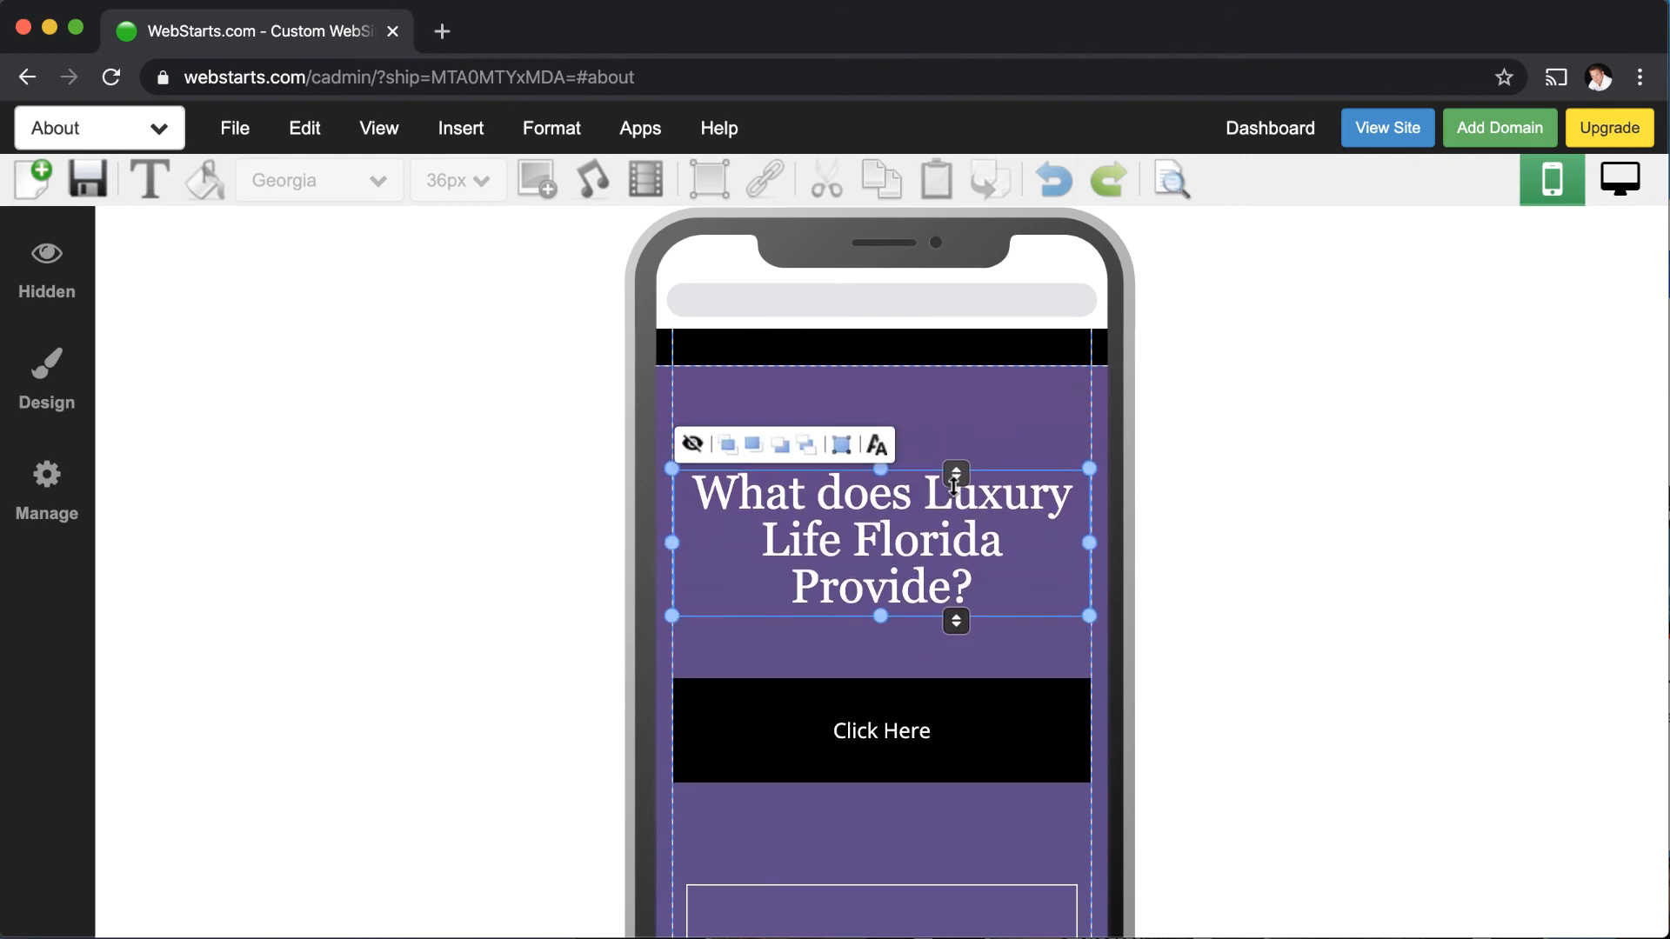
{"action": "scroll", "coordinate": [951, 484], "scroll_direction": "down", "scroll_amount": 3}
{"action": "left_click", "coordinate": [954, 488]}
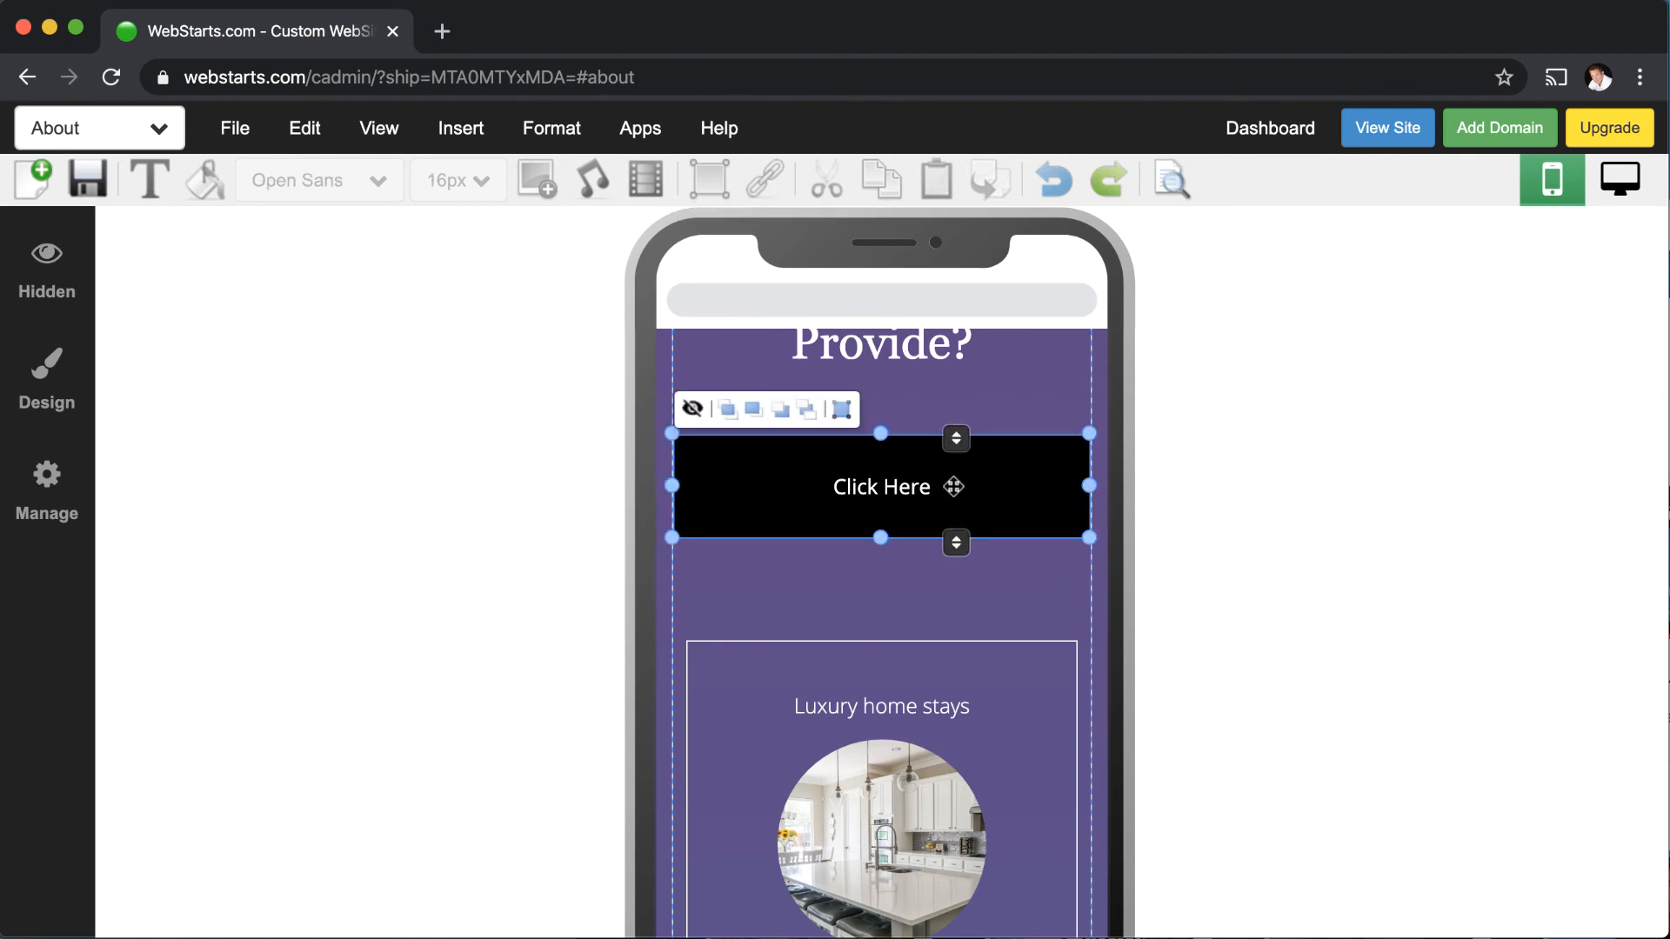
- Push the "Luxury transportation" box and everything below it slightly down to widen the gap under the "Luxury home stays" box
{"action": "scroll", "coordinate": [960, 581], "scroll_direction": "down", "scroll_amount": 7}
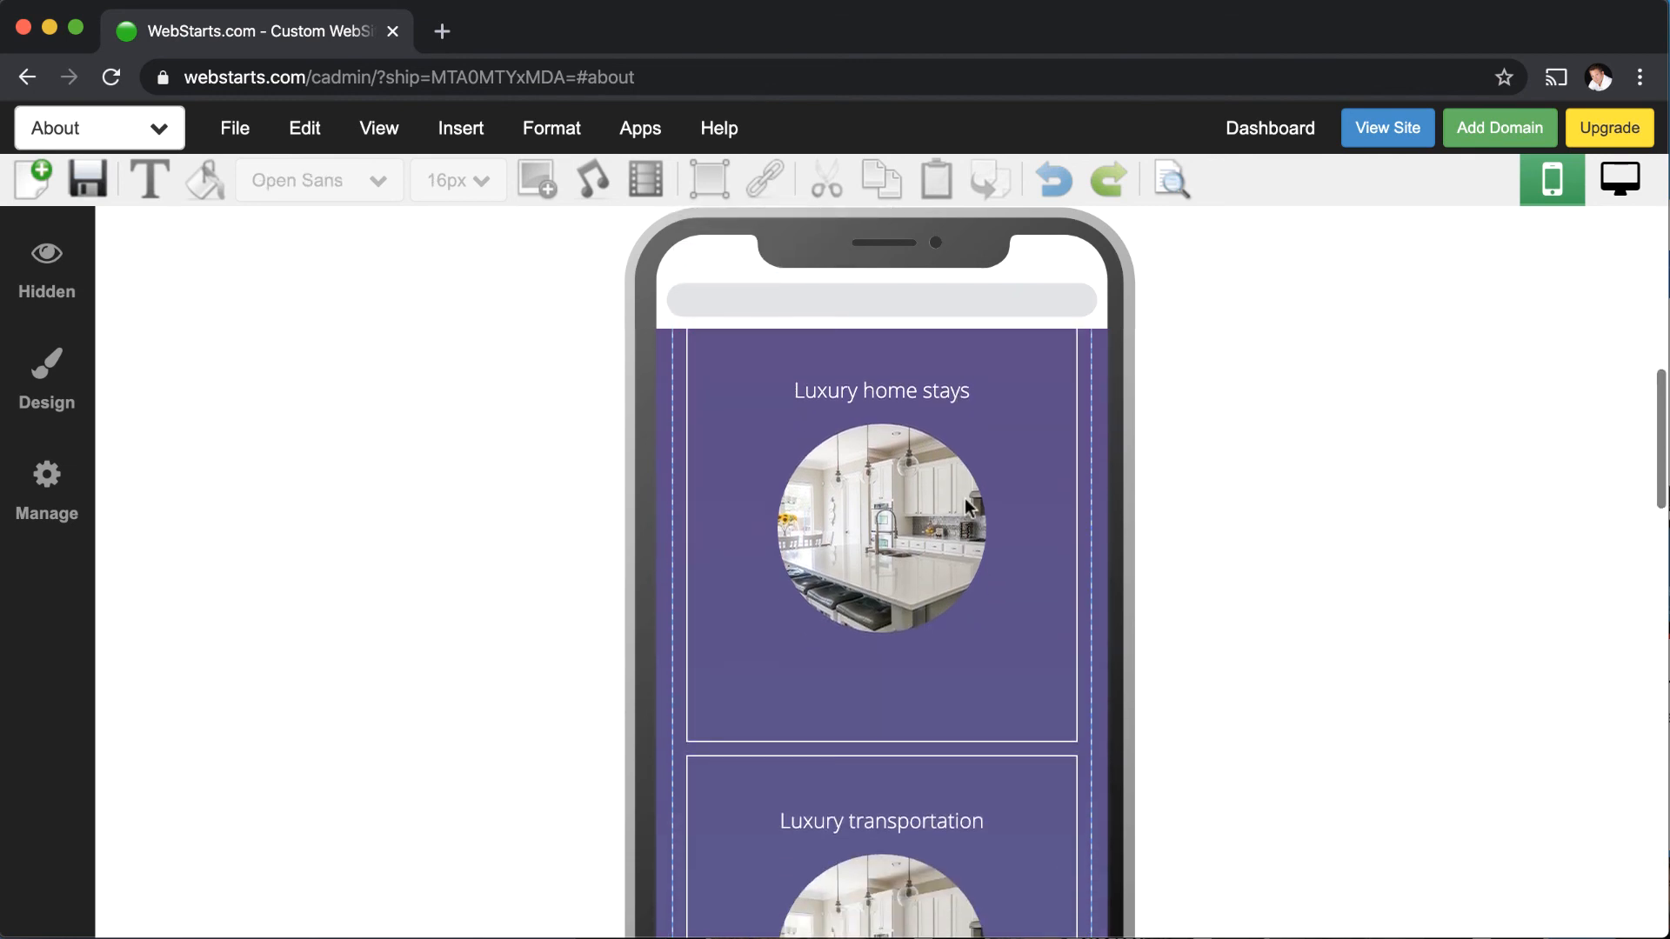
{"action": "scroll", "coordinate": [970, 507], "scroll_direction": "down", "scroll_amount": 2}
{"action": "left_click", "coordinate": [991, 398]}
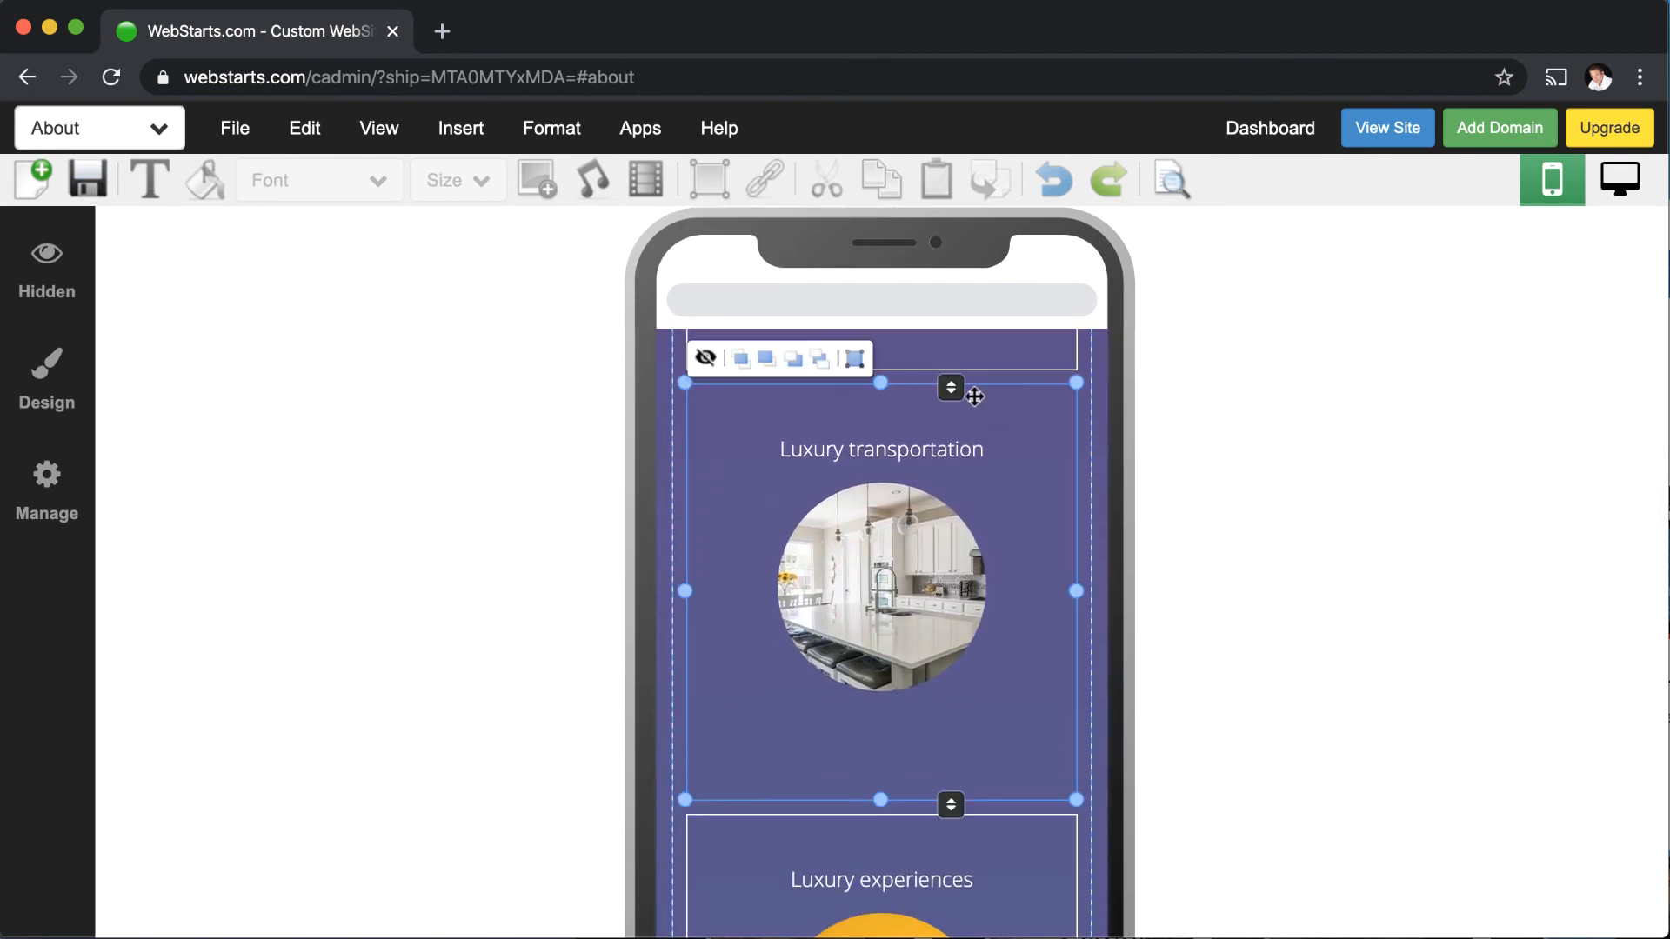
{"action": "left_click_drag", "start_coordinate": [953, 389], "coordinate": [953, 401]}
- Push the "Luxury experiences" box and the content beneath it slightly down to widen the gap under "Luxury transportation"
{"action": "scroll", "coordinate": [1022, 660], "scroll_direction": "down", "scroll_amount": 2}
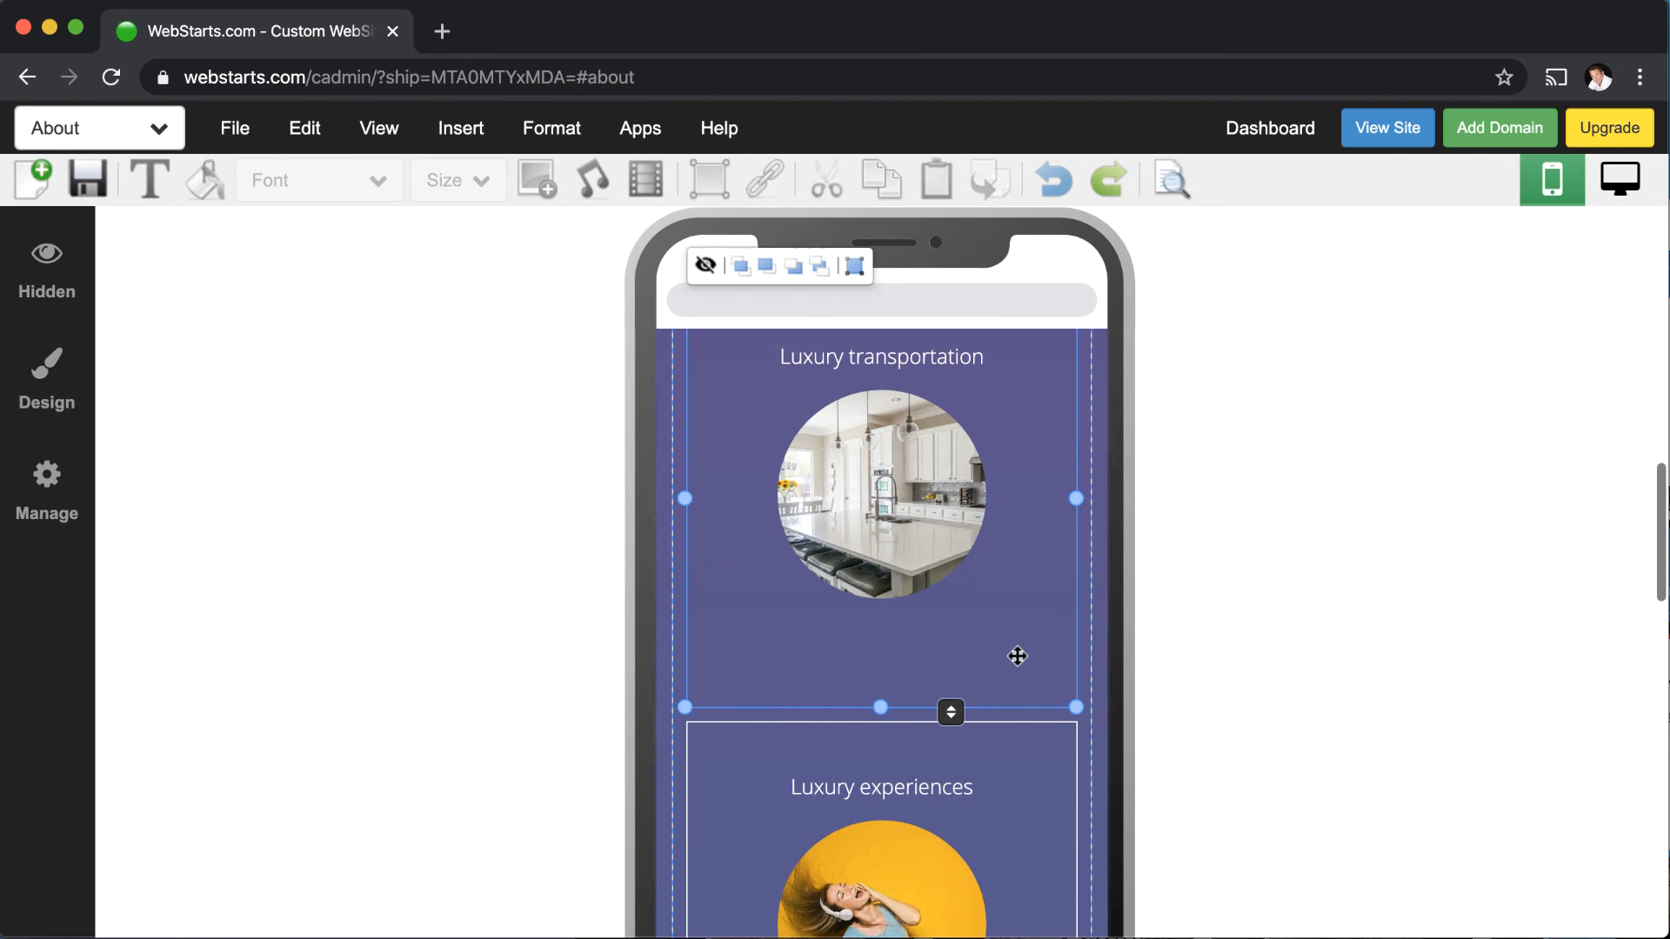
{"action": "left_click", "coordinate": [973, 727]}
{"action": "left_click_drag", "start_coordinate": [954, 715], "coordinate": [954, 726]}
- Raise the "Luxury home stays" box and the content below it closer to the "Click Here" button, at X:10 Y:380
{"action": "scroll", "coordinate": [1234, 765], "scroll_direction": "down", "scroll_amount": 5}
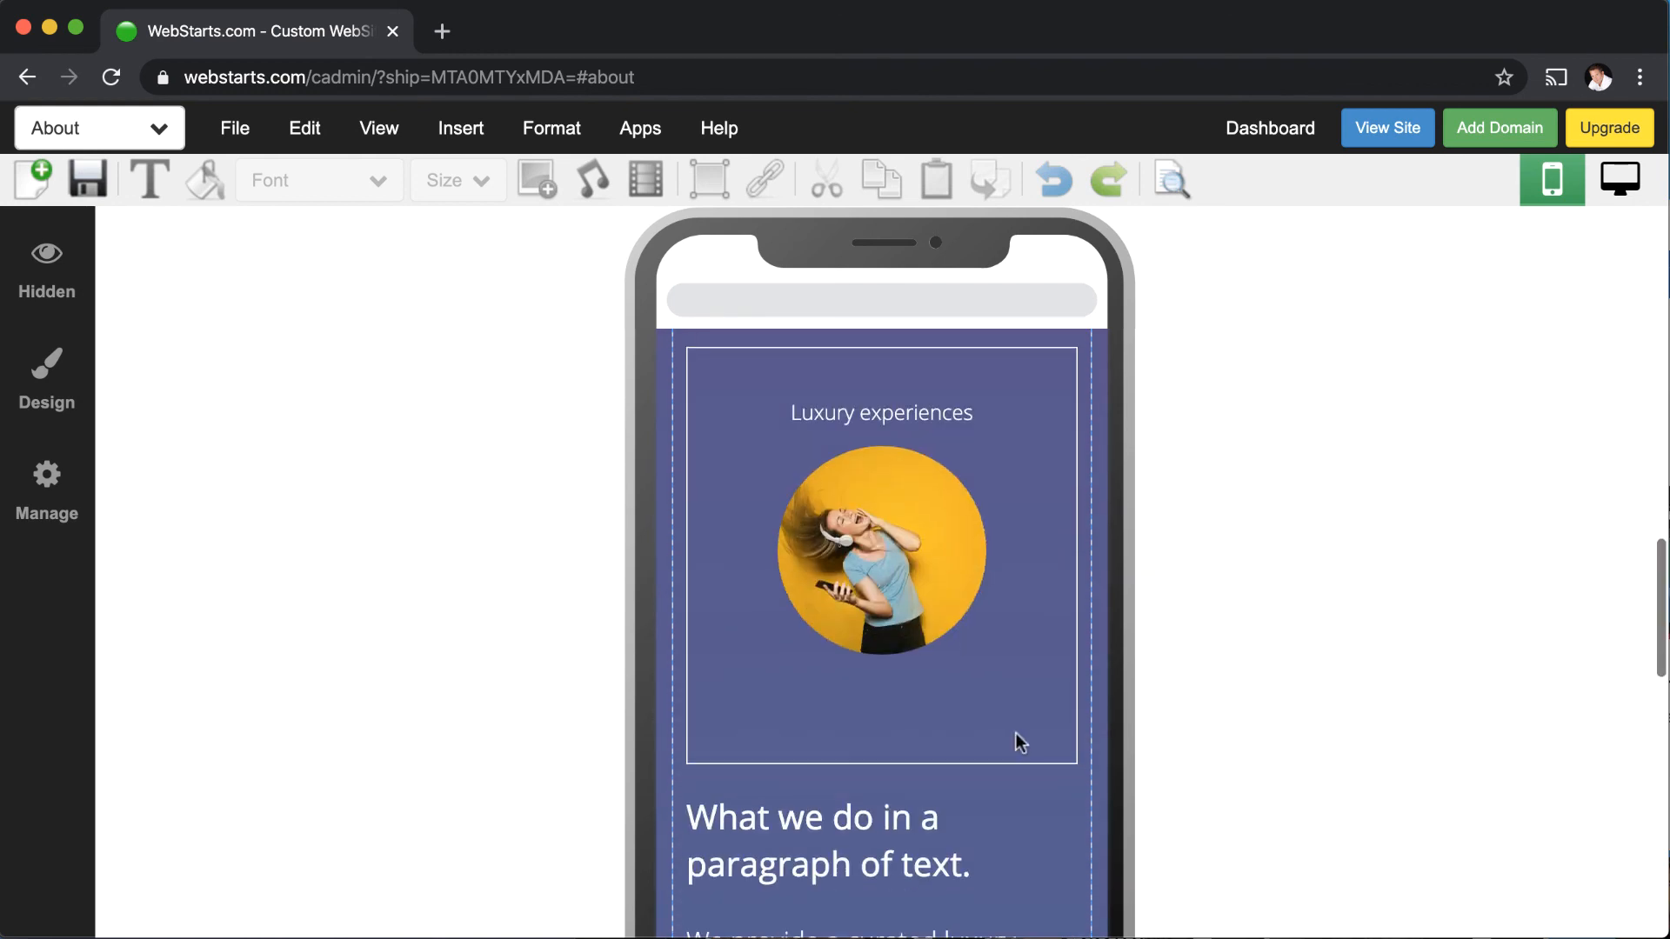
{"action": "scroll", "coordinate": [1016, 734], "scroll_direction": "down", "scroll_amount": 5}
{"action": "scroll", "coordinate": [1026, 702], "scroll_direction": "up", "scroll_amount": 6}
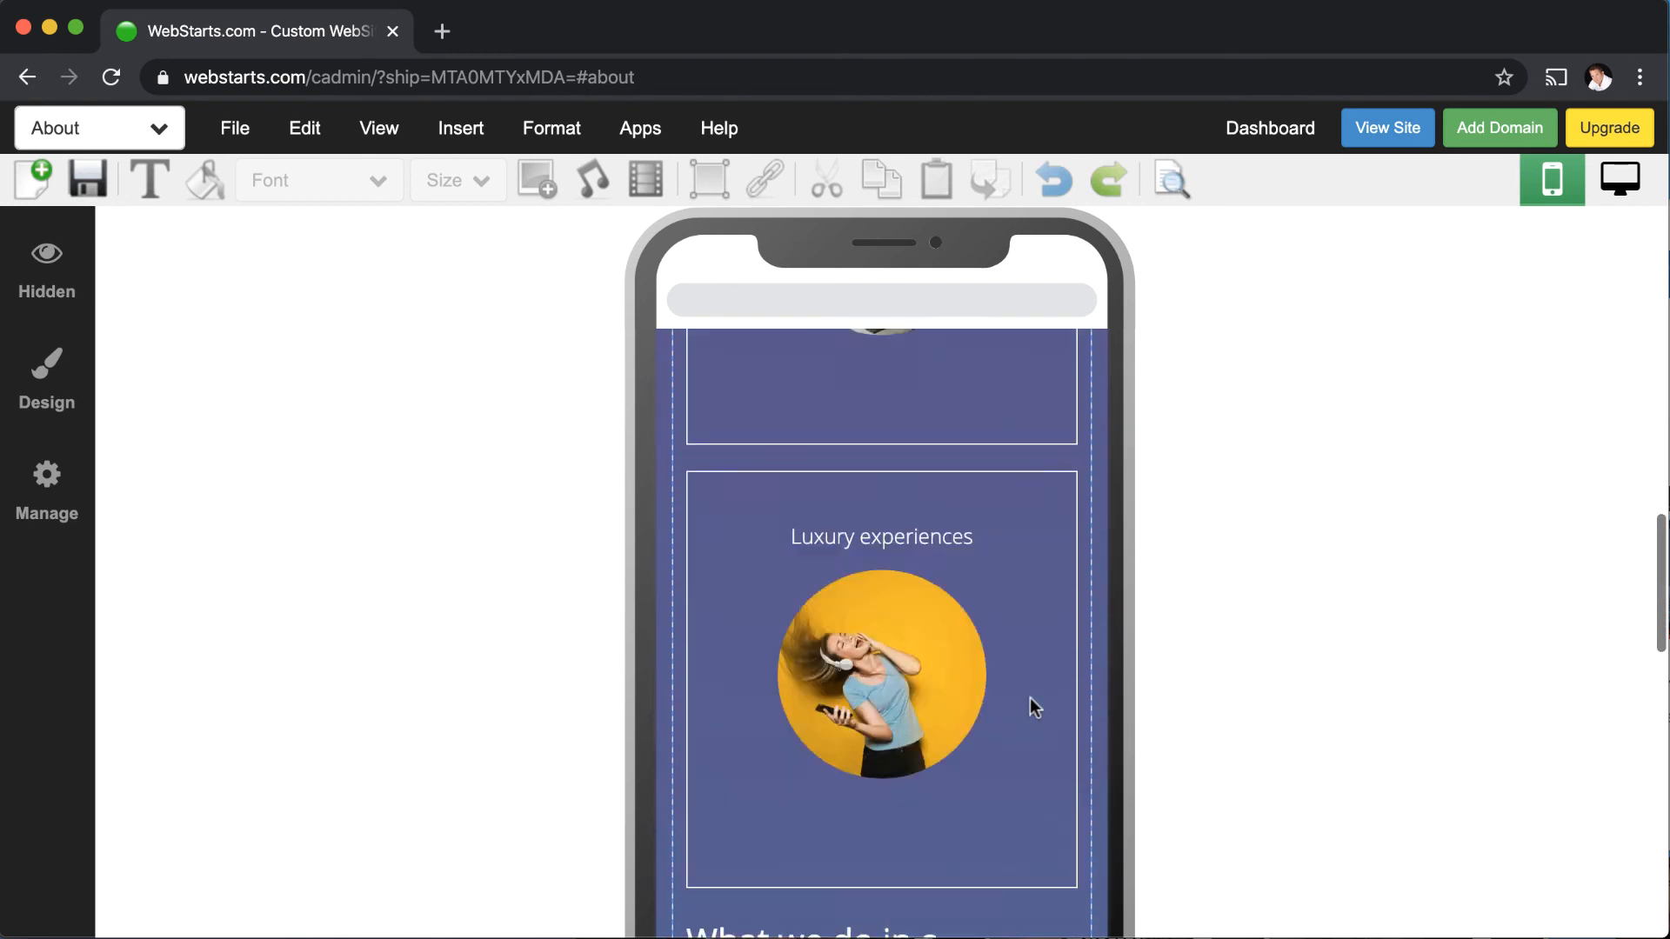
{"action": "scroll", "coordinate": [1030, 699], "scroll_direction": "up", "scroll_amount": 8}
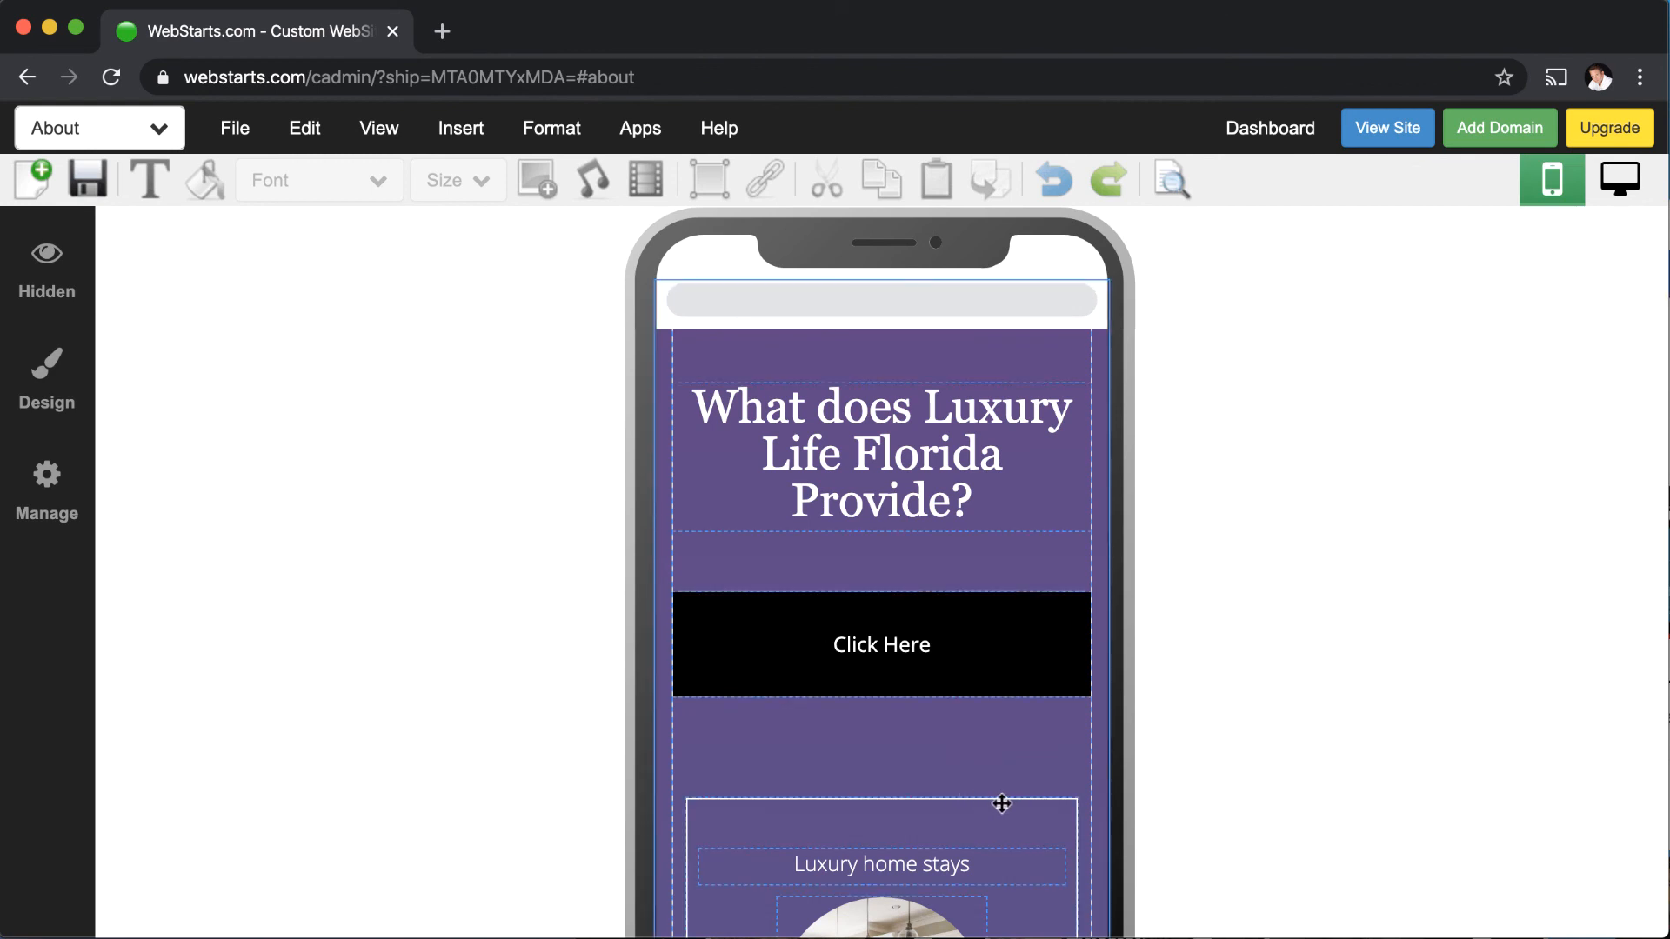
{"action": "left_click", "coordinate": [948, 798]}
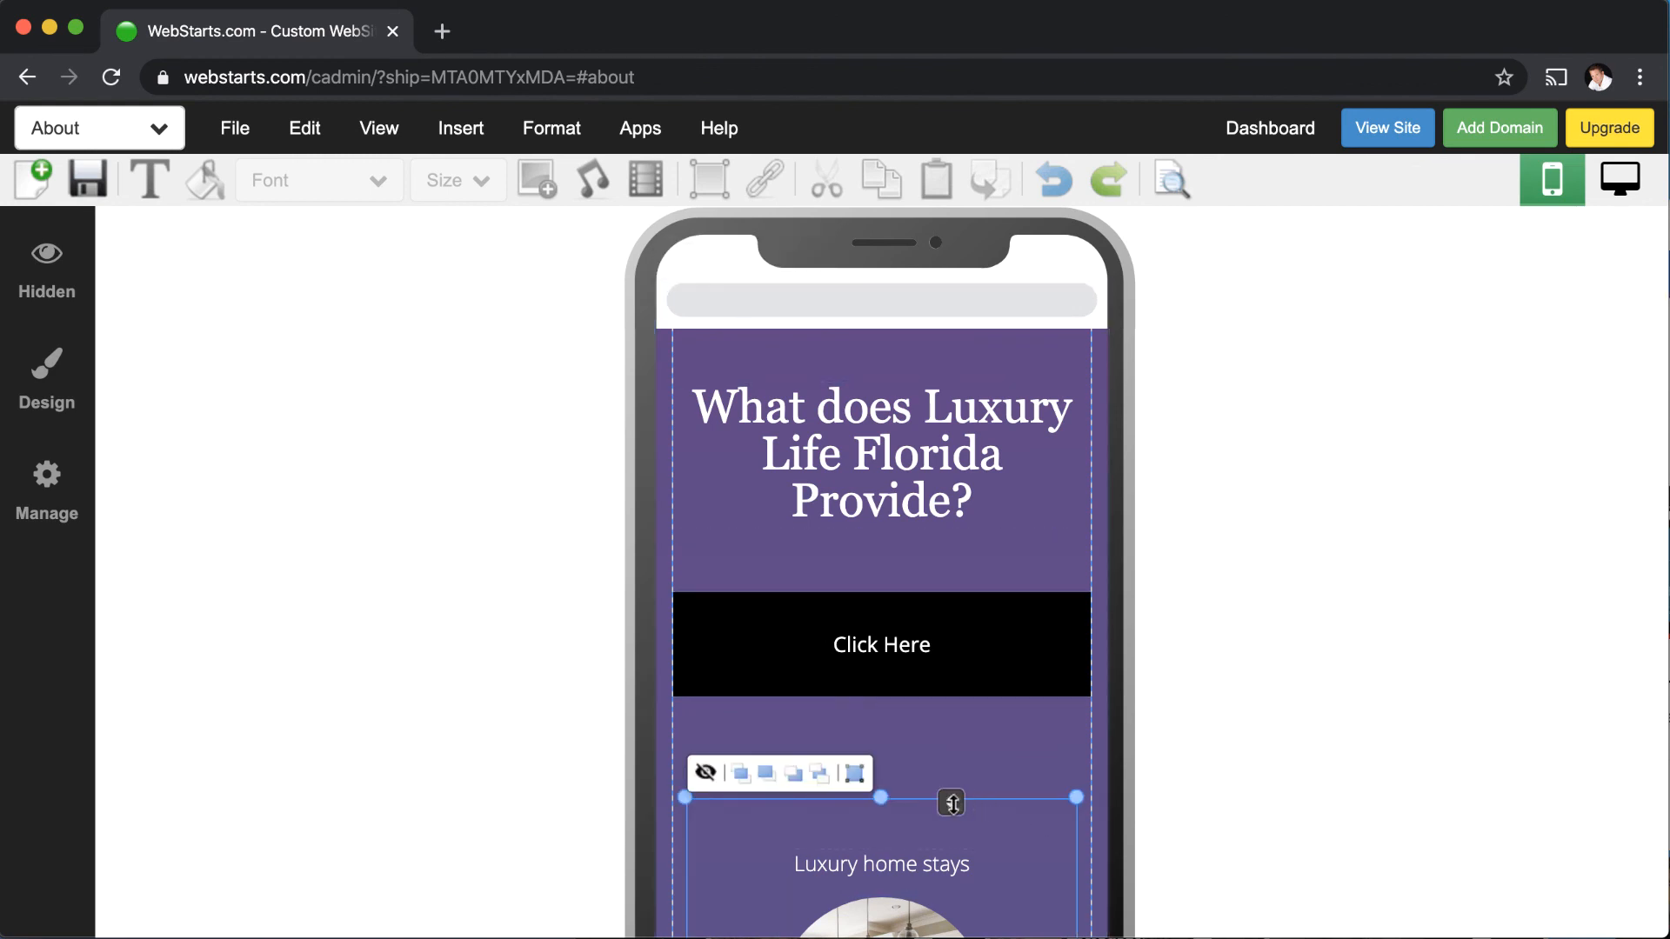
{"action": "left_click_drag", "start_coordinate": [952, 803], "coordinate": [953, 805]}
{"action": "left_click_drag", "start_coordinate": [953, 797], "coordinate": [955, 777]}
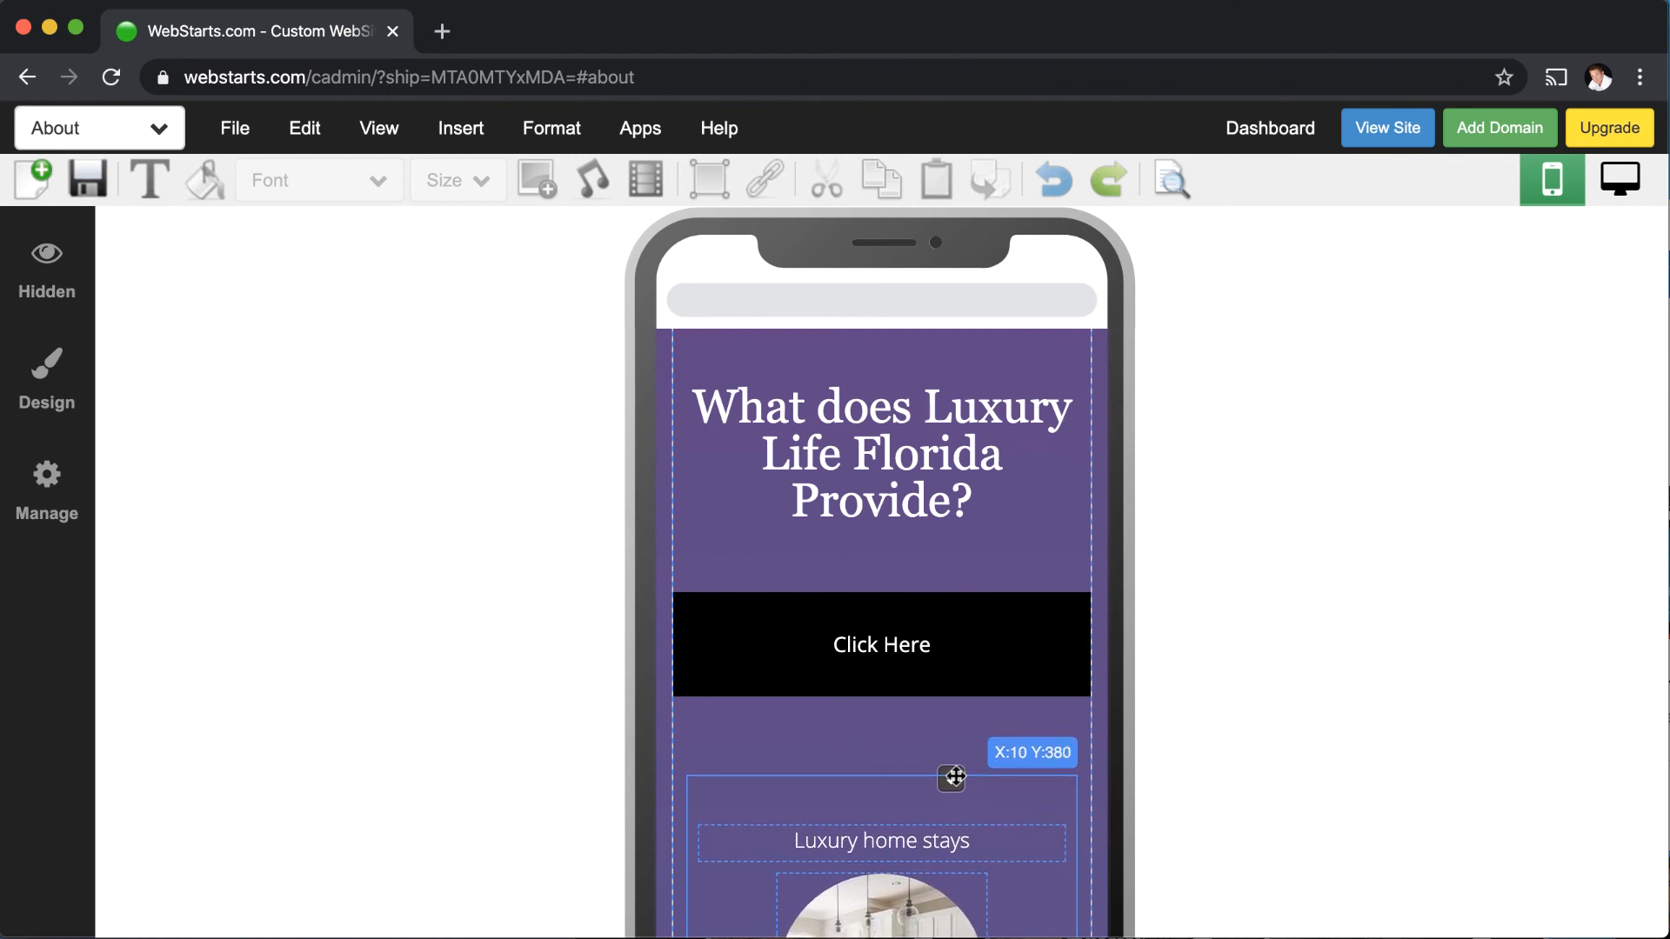
- Review the spacing of the mobile About page from the boxes to the closing paragraph, then switch to the desktop version
{"action": "scroll", "coordinate": [1152, 817], "scroll_direction": "down", "scroll_amount": 10}
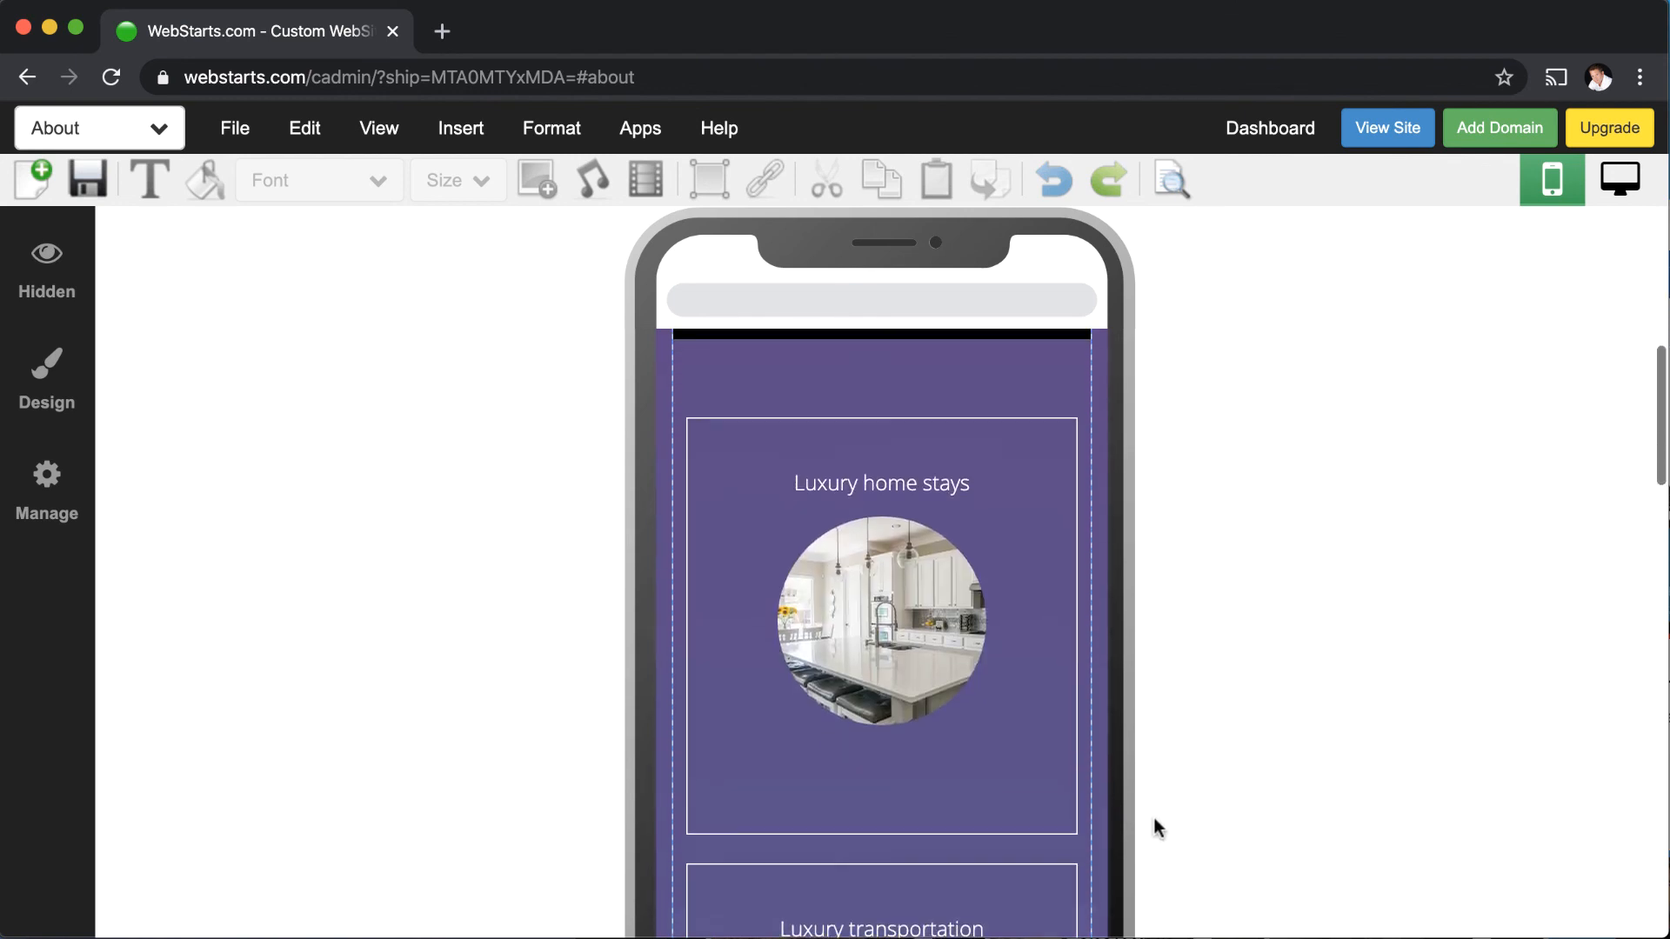
{"action": "scroll", "coordinate": [1138, 821], "scroll_direction": "down", "scroll_amount": 15}
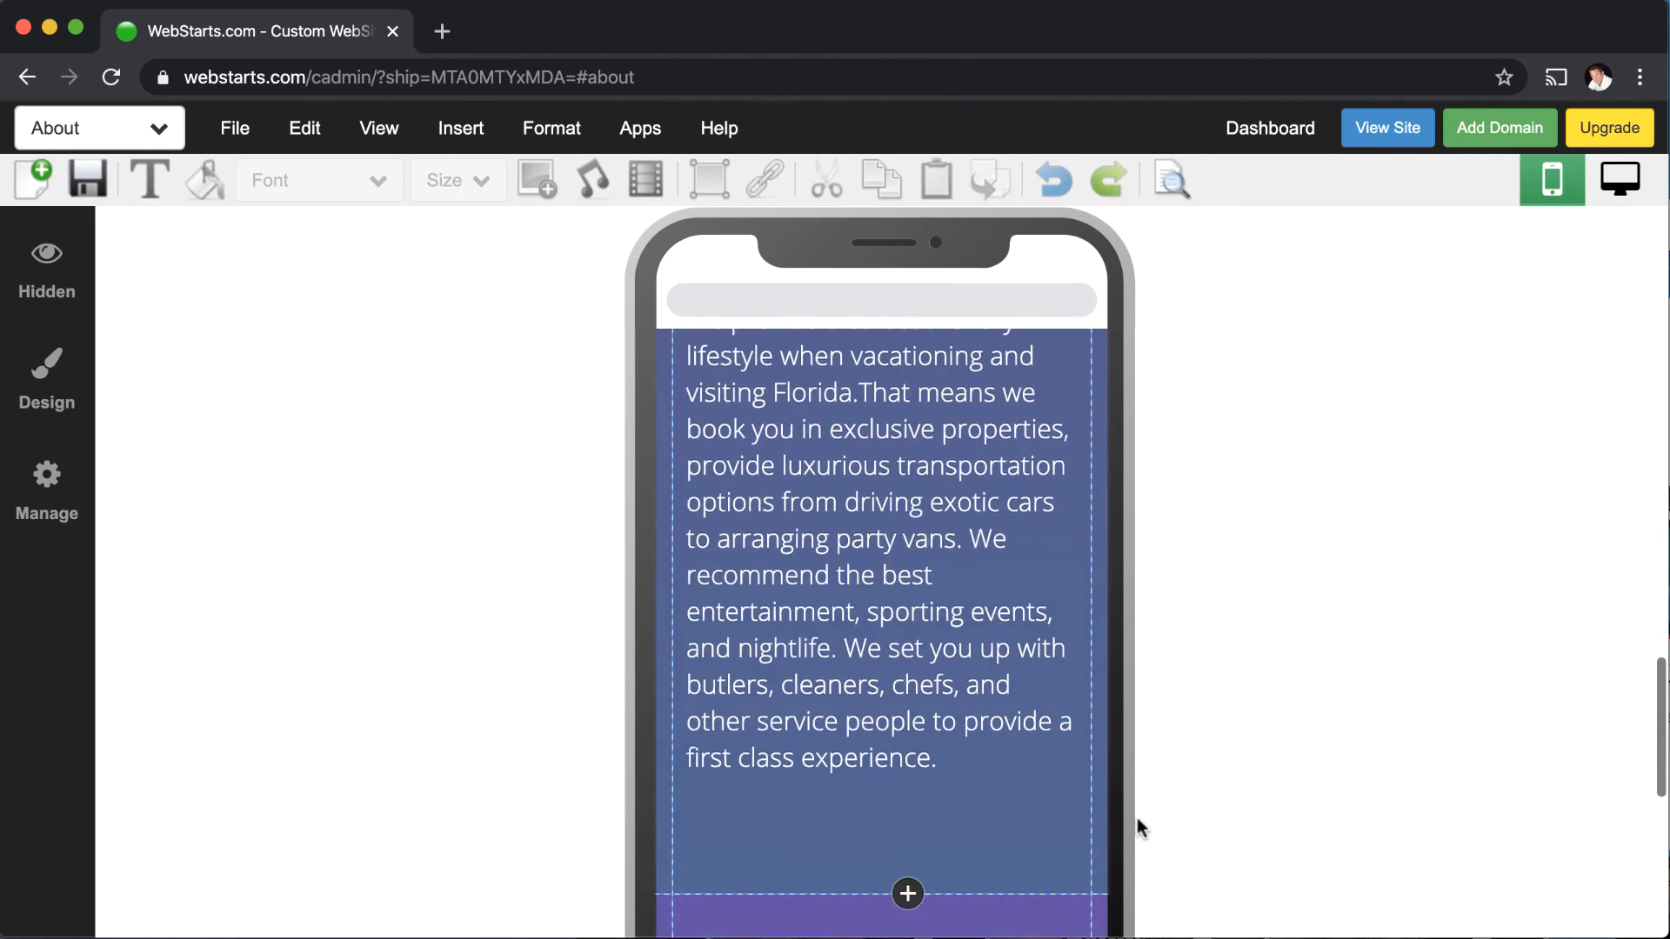
{"action": "scroll", "coordinate": [1136, 817], "scroll_direction": "up", "scroll_amount": 20}
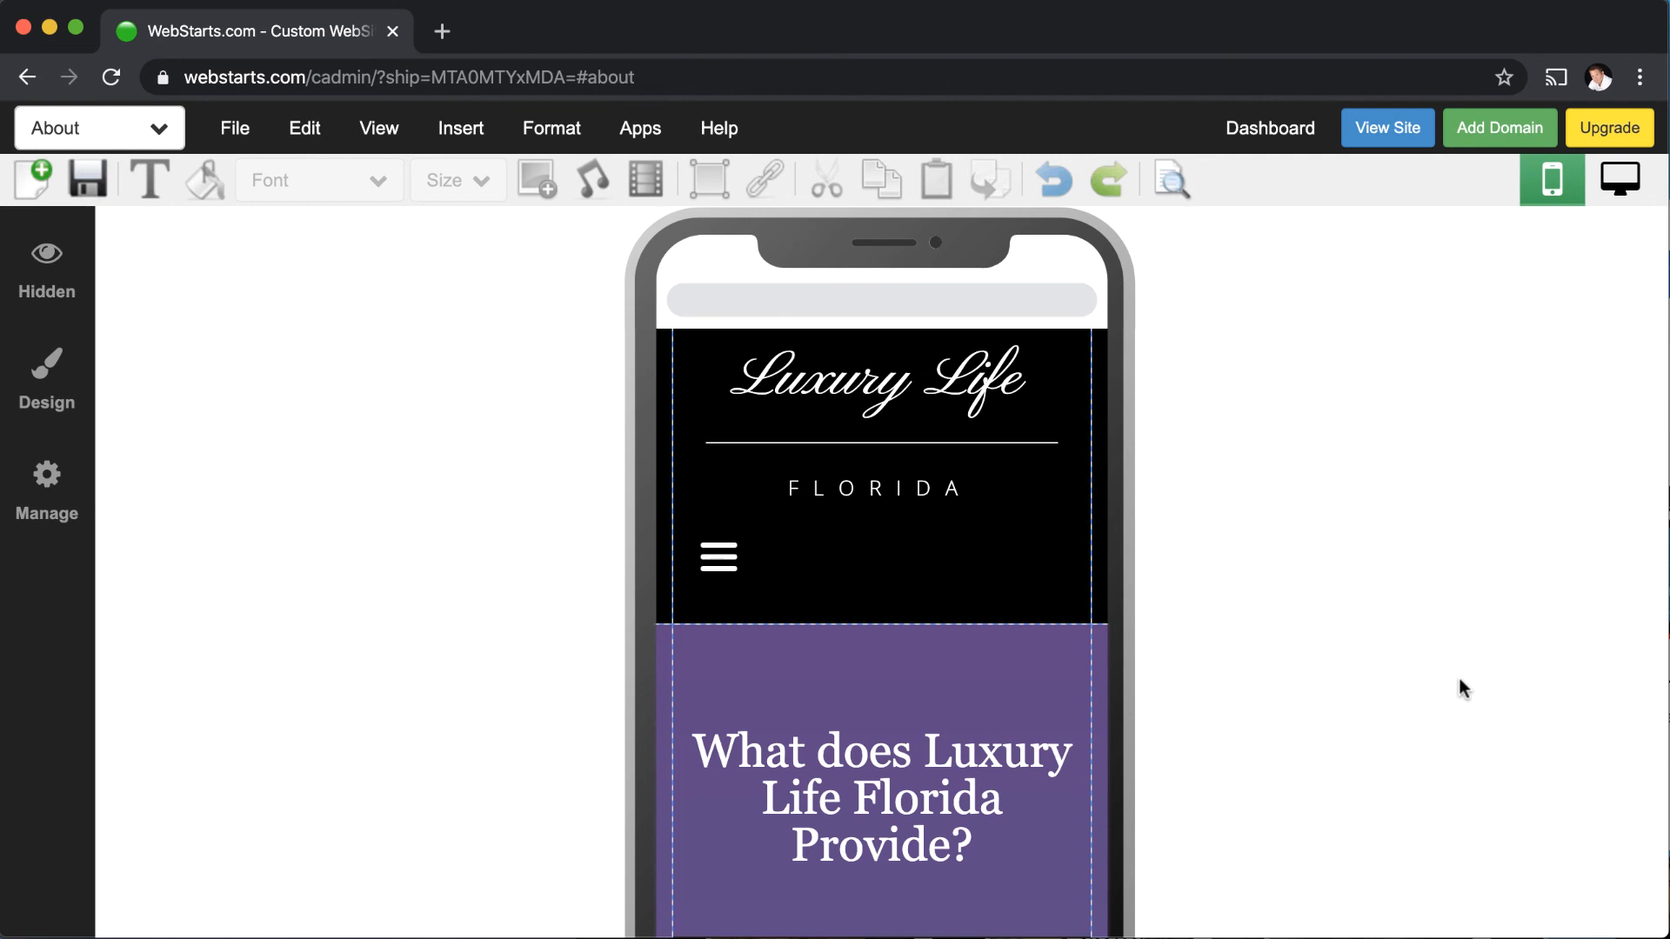
{"action": "left_click", "coordinate": [1620, 178]}
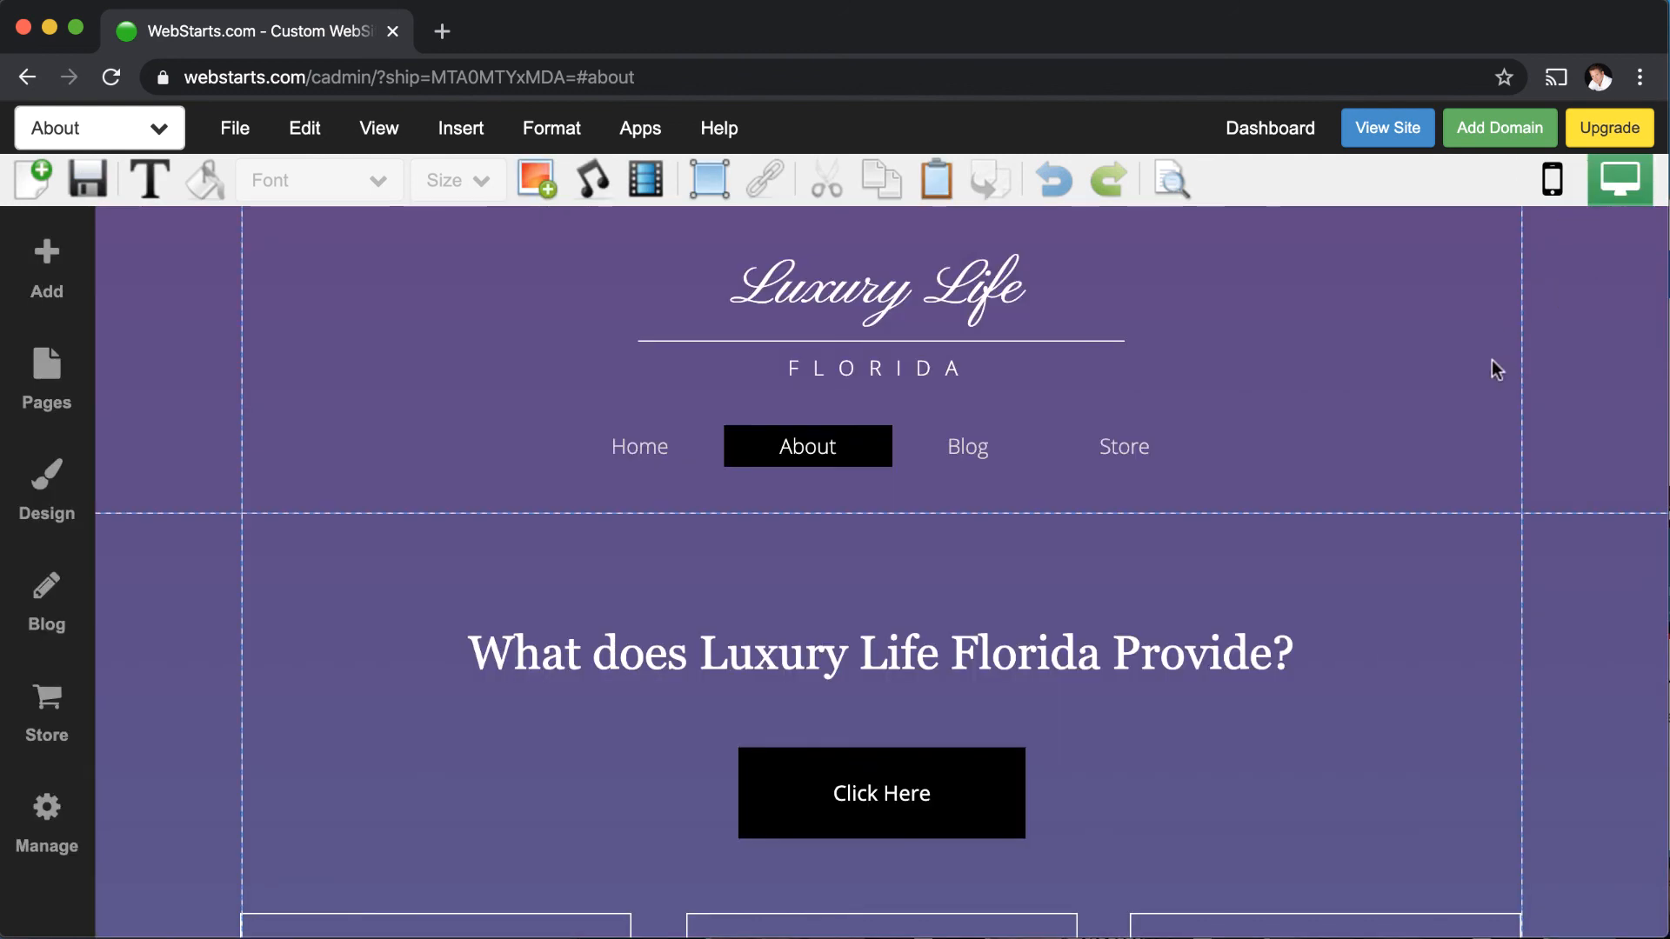